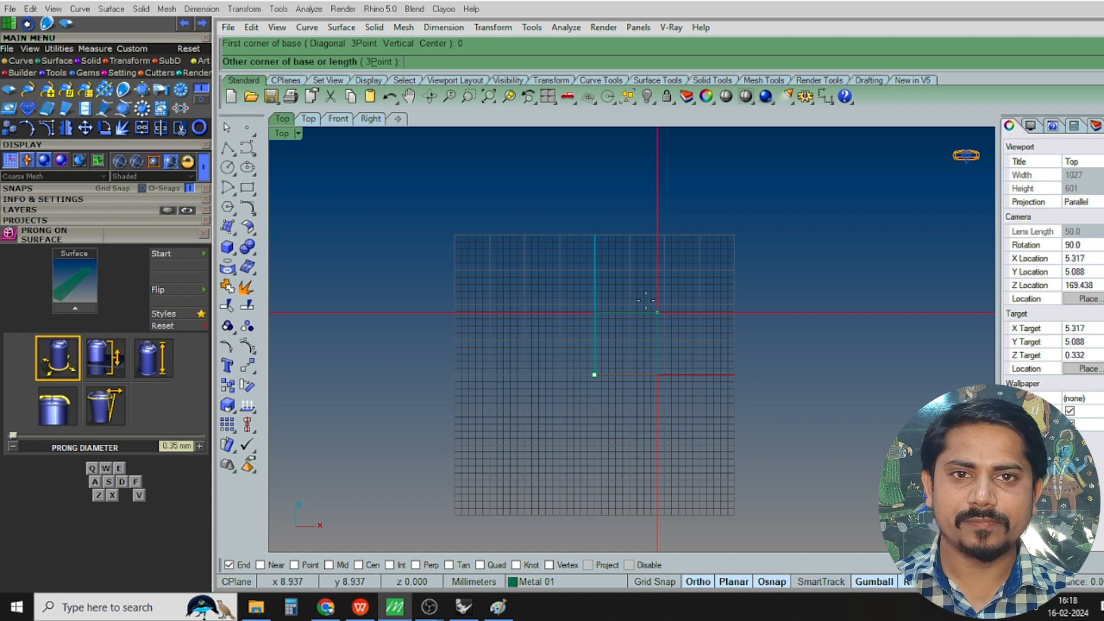
Draw a square with 1.5 mm sides centred on the origin in the Front view
key(Escape)
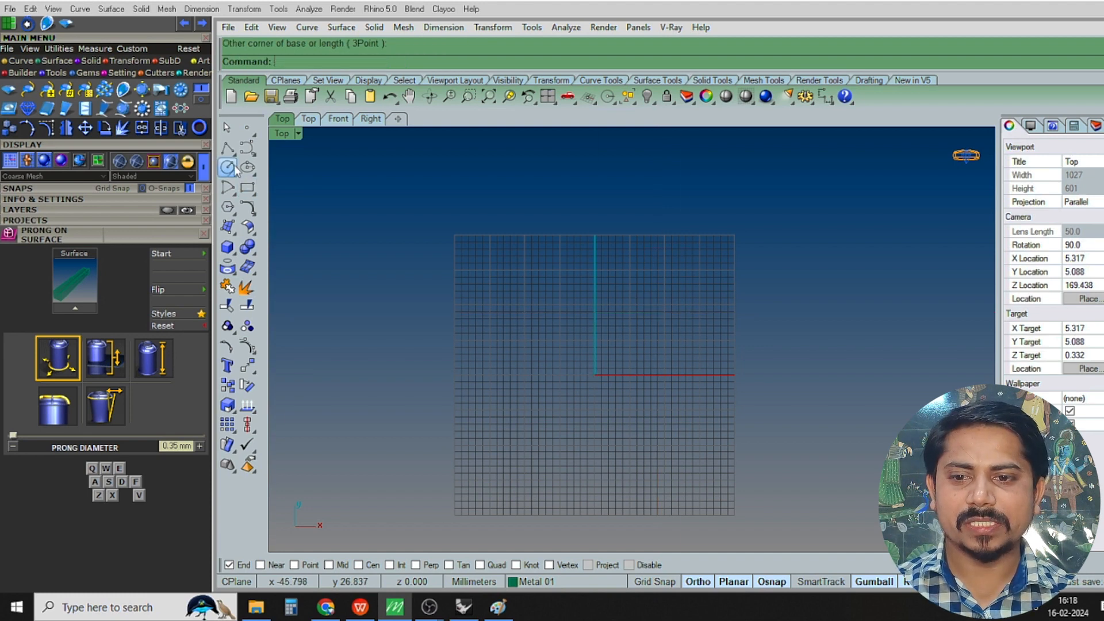
click(248, 188)
click(288, 197)
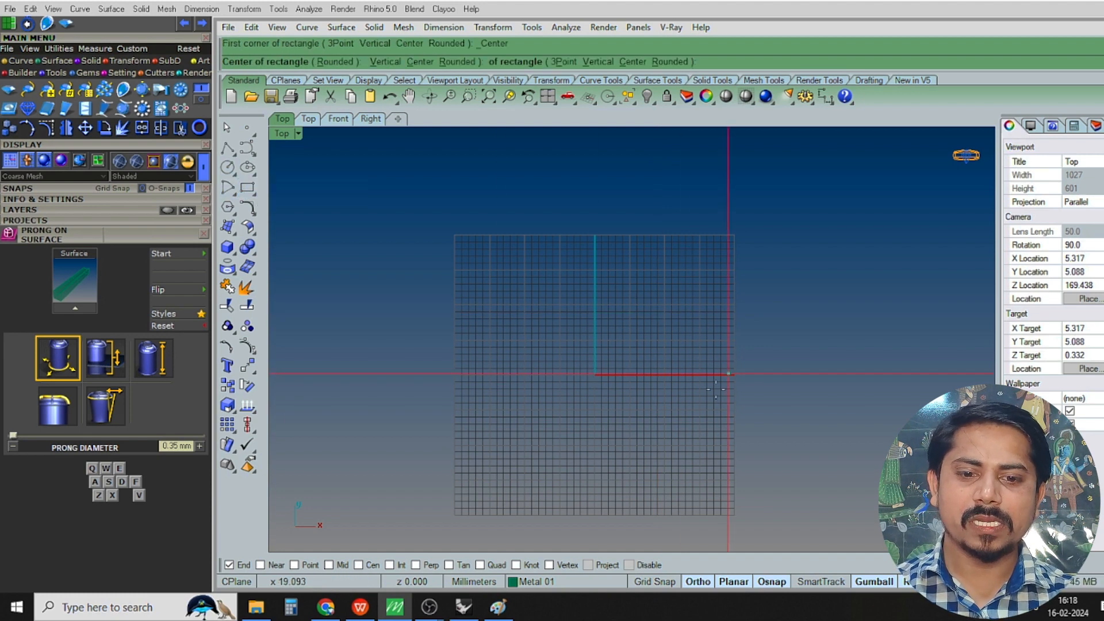
key(ctrl+F2)
right_drag(598, 370, 578, 393)
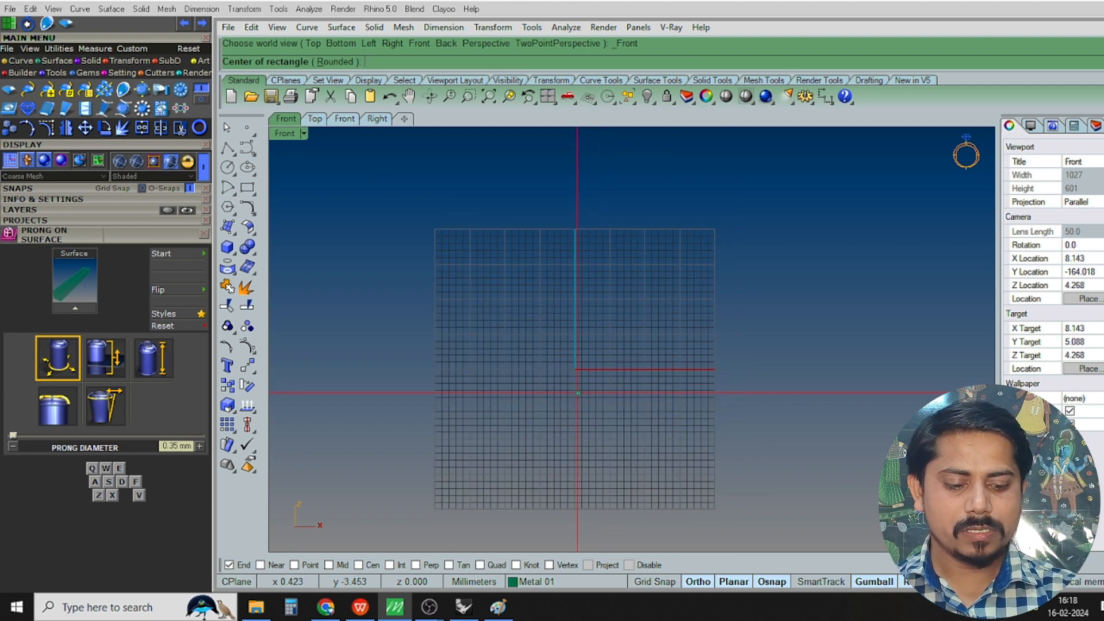
text(0)
key(Return)
text(1)
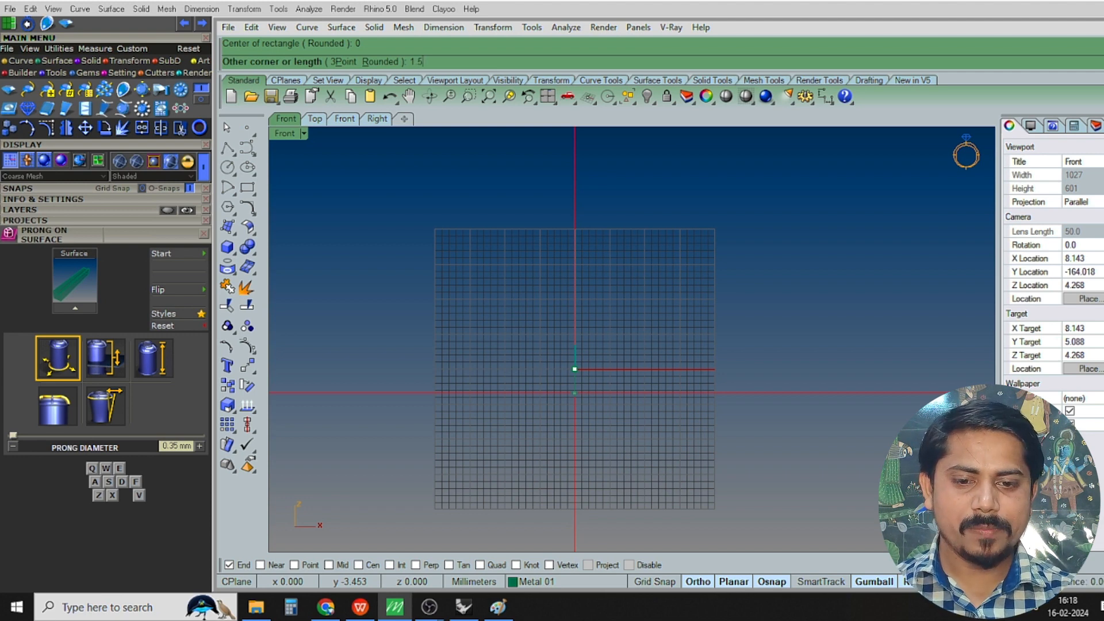
text(.5)
key(Return)
key(Return)
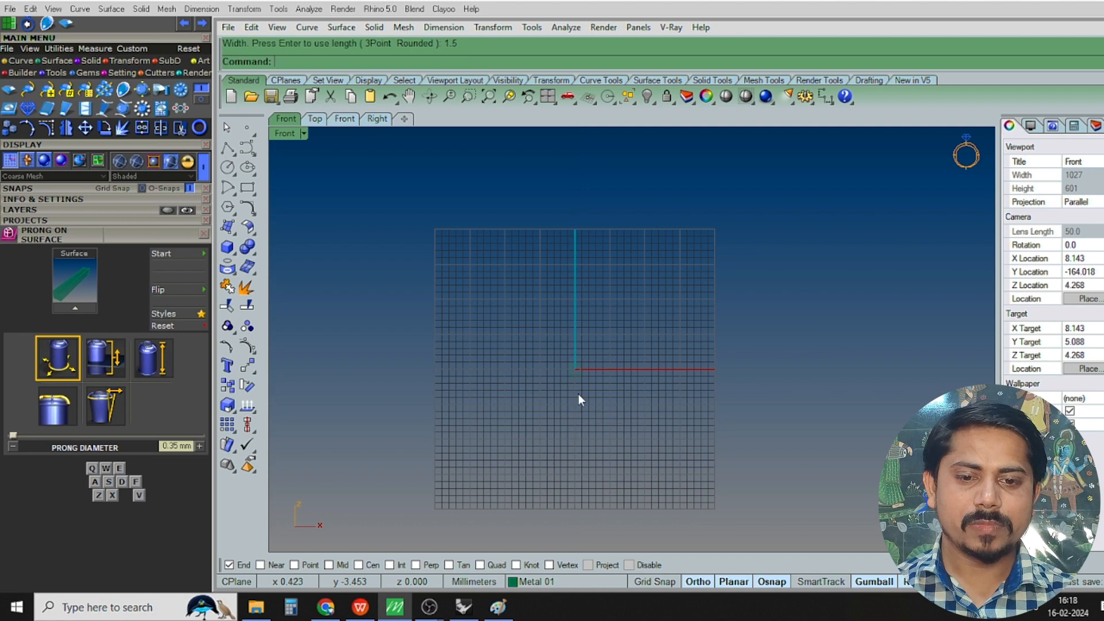
Explode the square into separate edge lines
scroll(575, 377, up, 8)
right_drag(609, 363, 618, 356)
click(531, 396)
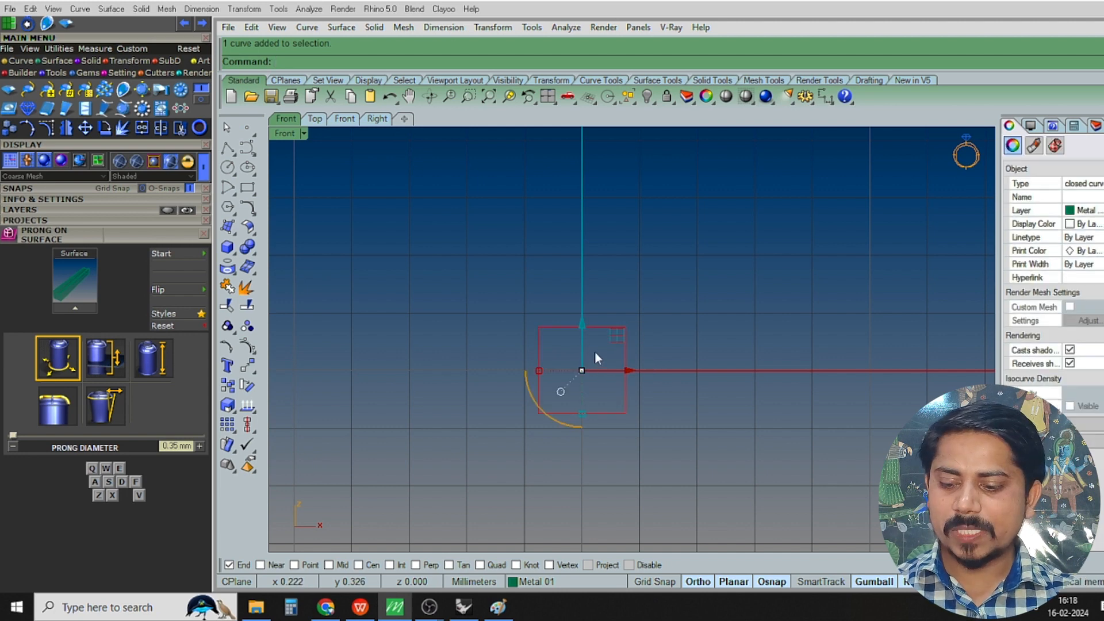
text(E)
key(Return)
Rebuild the square's top line with a point count of 4 and degree 3
scroll(605, 330, up, 3)
click(593, 326)
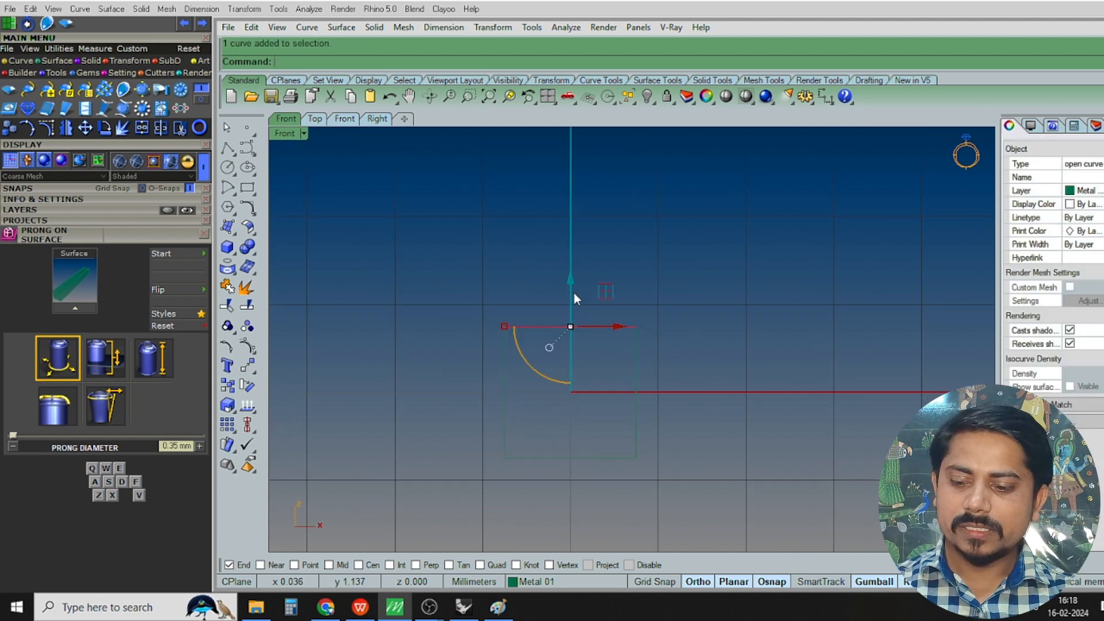
text(rebuild)
key(Return)
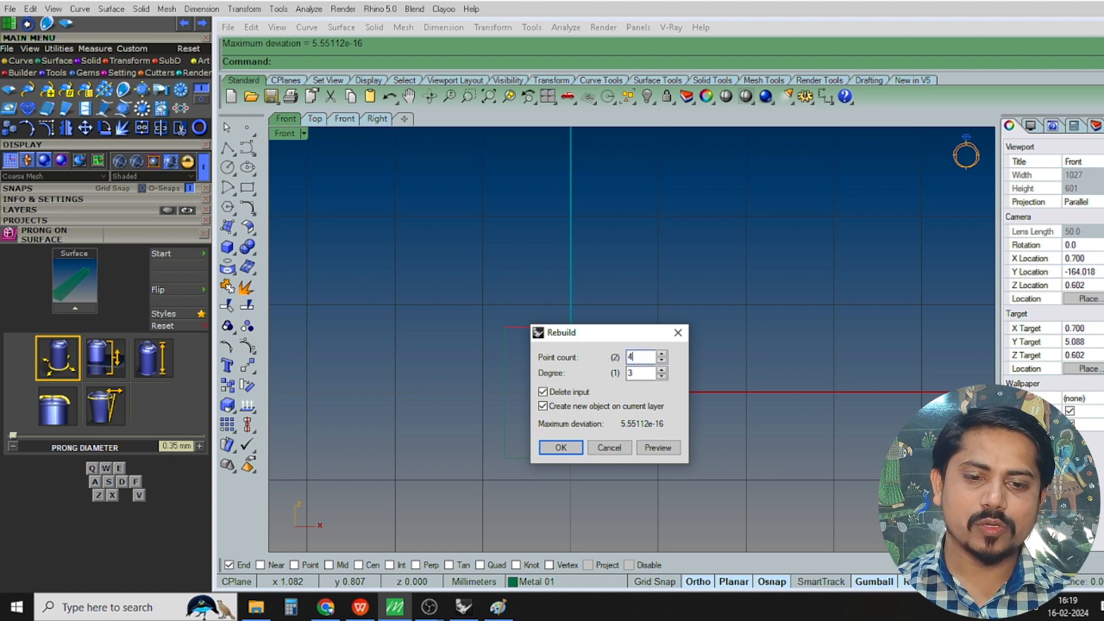
click(561, 448)
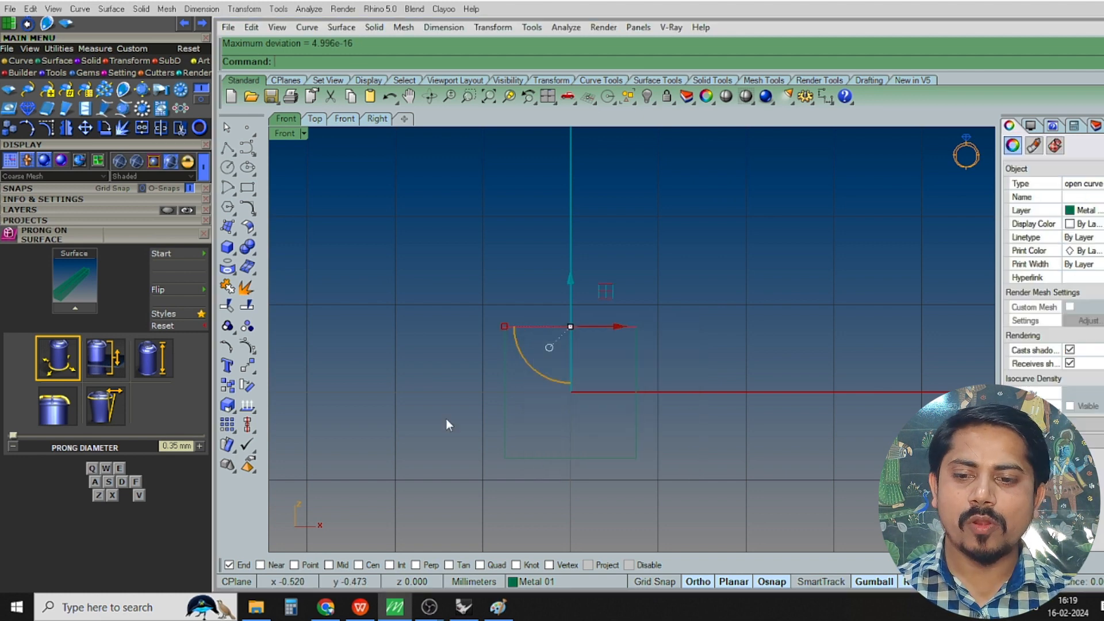
Shape the top line into a dome by raising its two middle control points and scaling them apart symmetrically
click(247, 365)
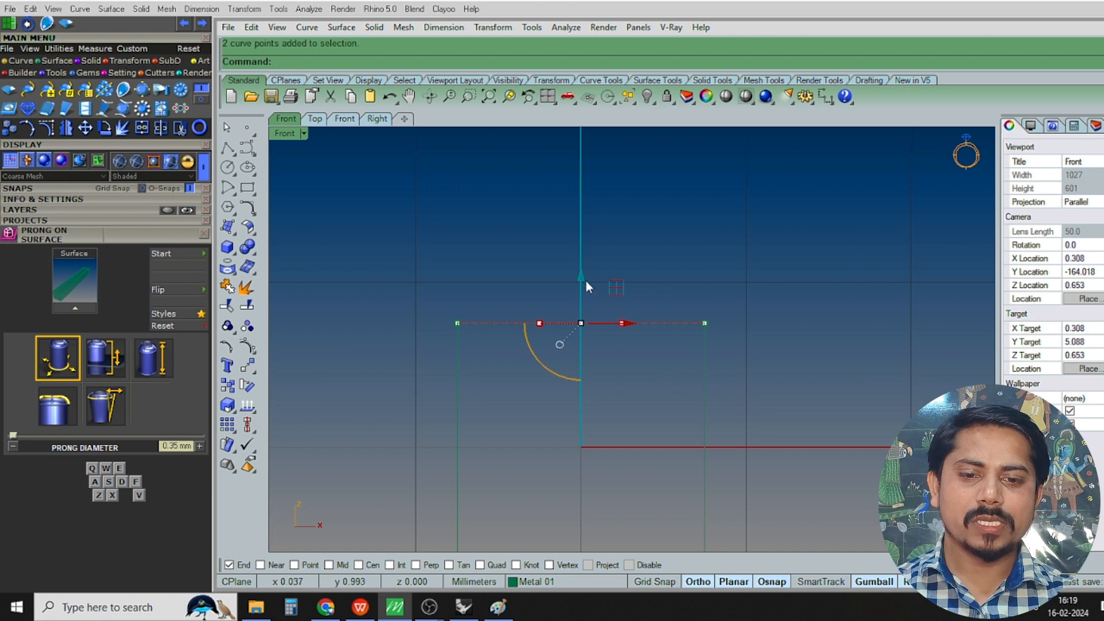
drag(585, 281, 588, 219)
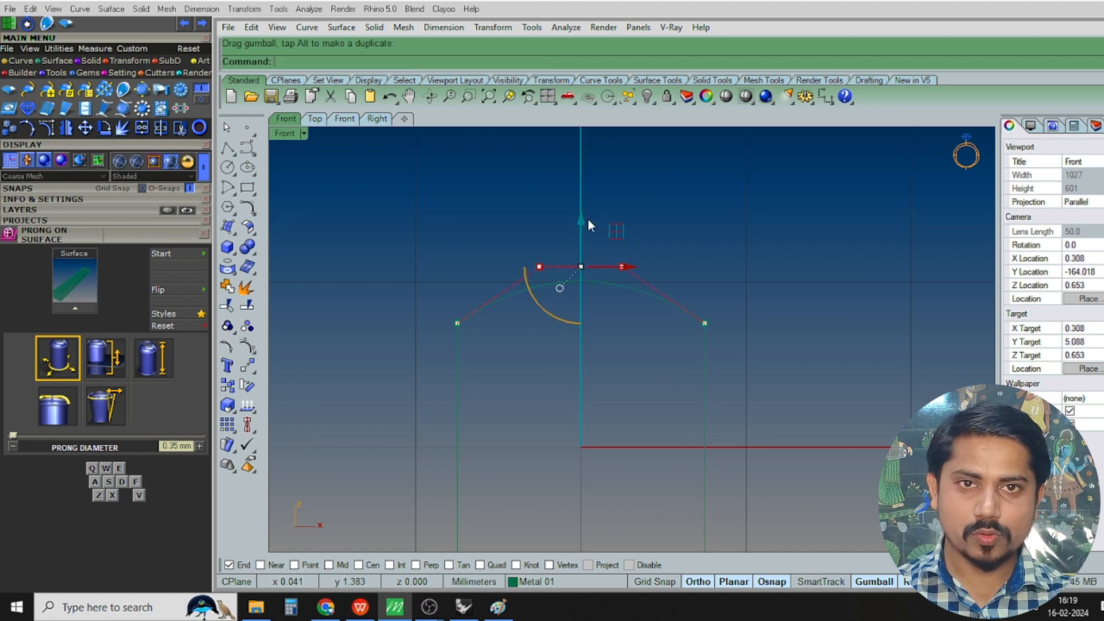
drag(538, 268, 453, 266)
key(ctrl+z)
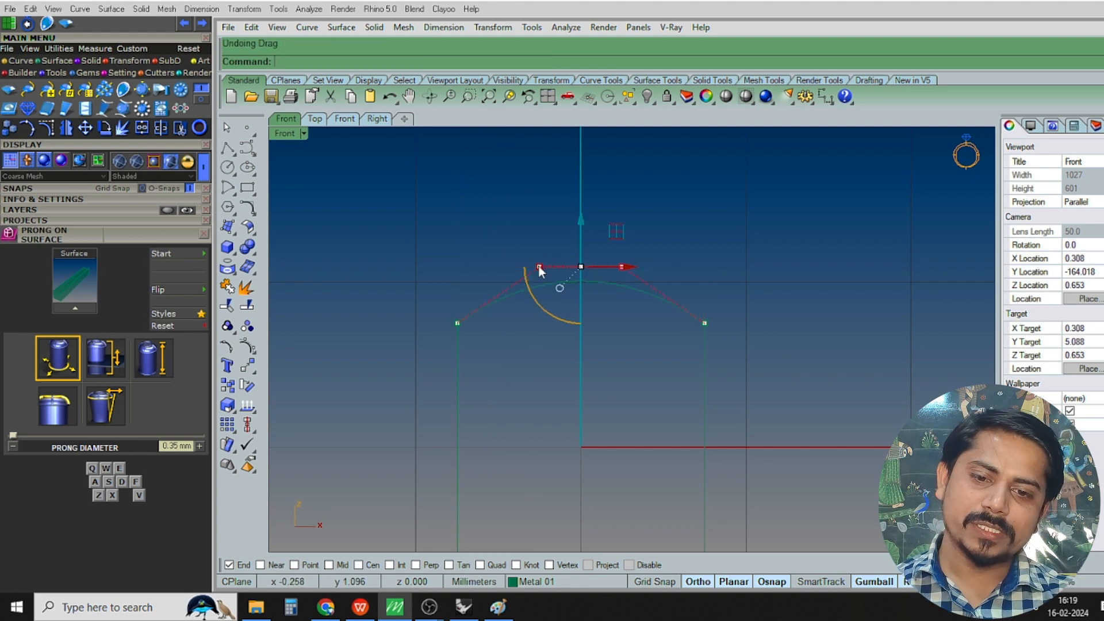
drag(539, 267, 440, 262)
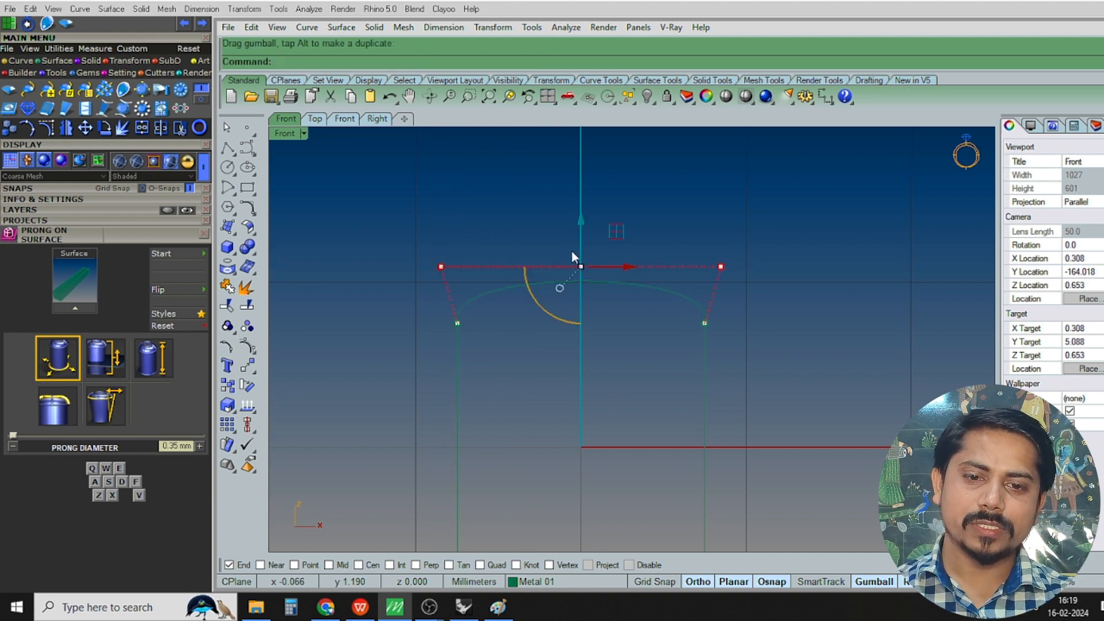
scroll(581, 229, down, 4)
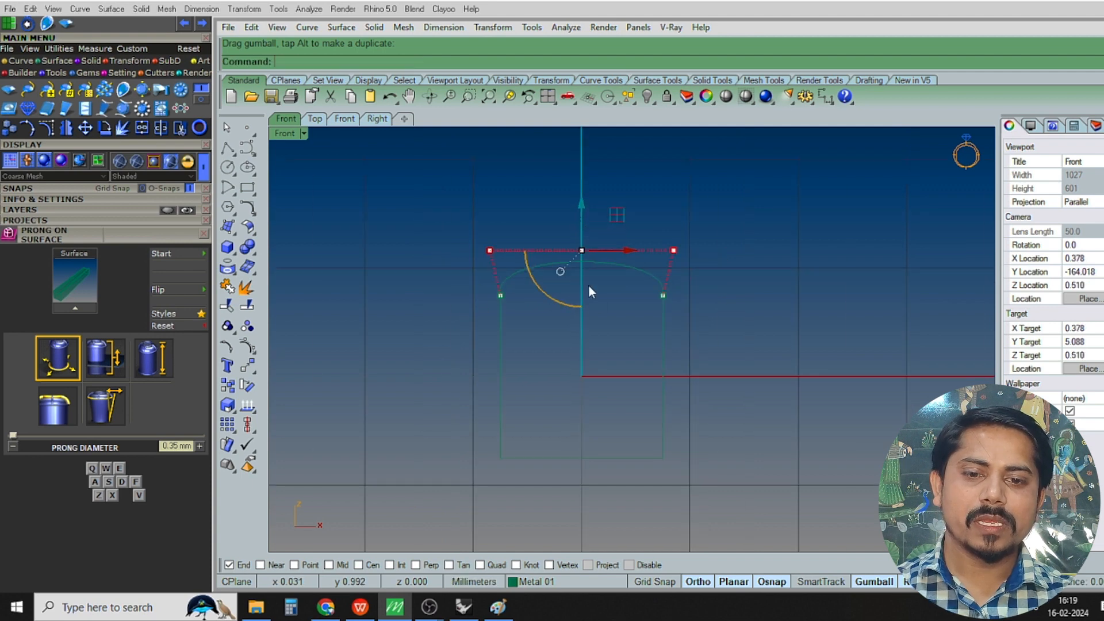
key(ctrl+z)
key(ctrl+z)
Measure the height of the domed top curve above its end point
scroll(634, 281, up, 4)
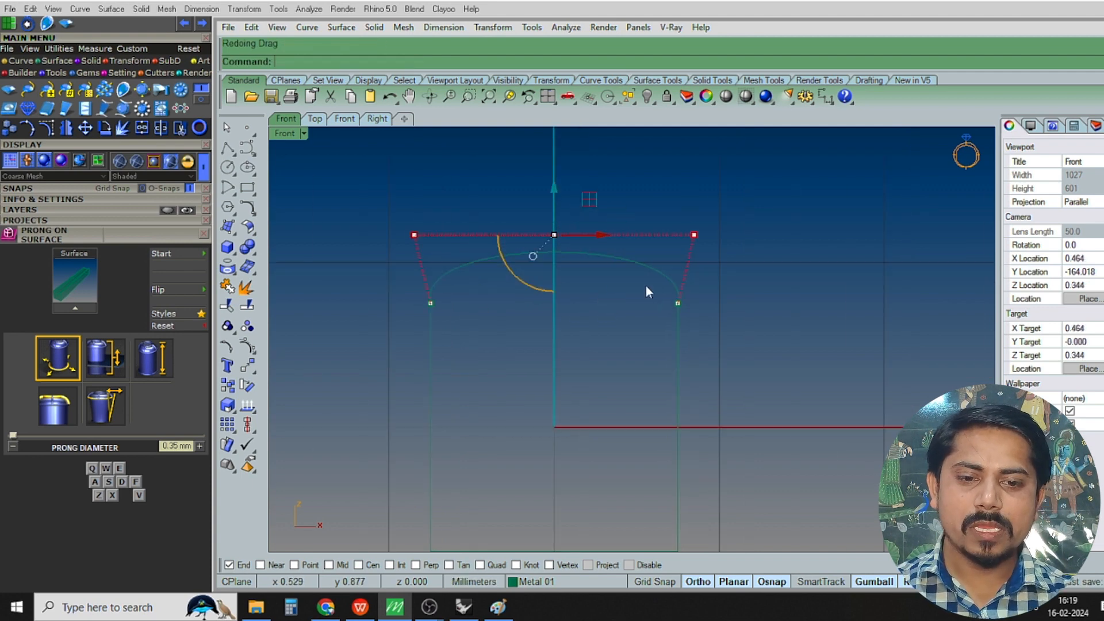
right_click(654, 289)
click(687, 303)
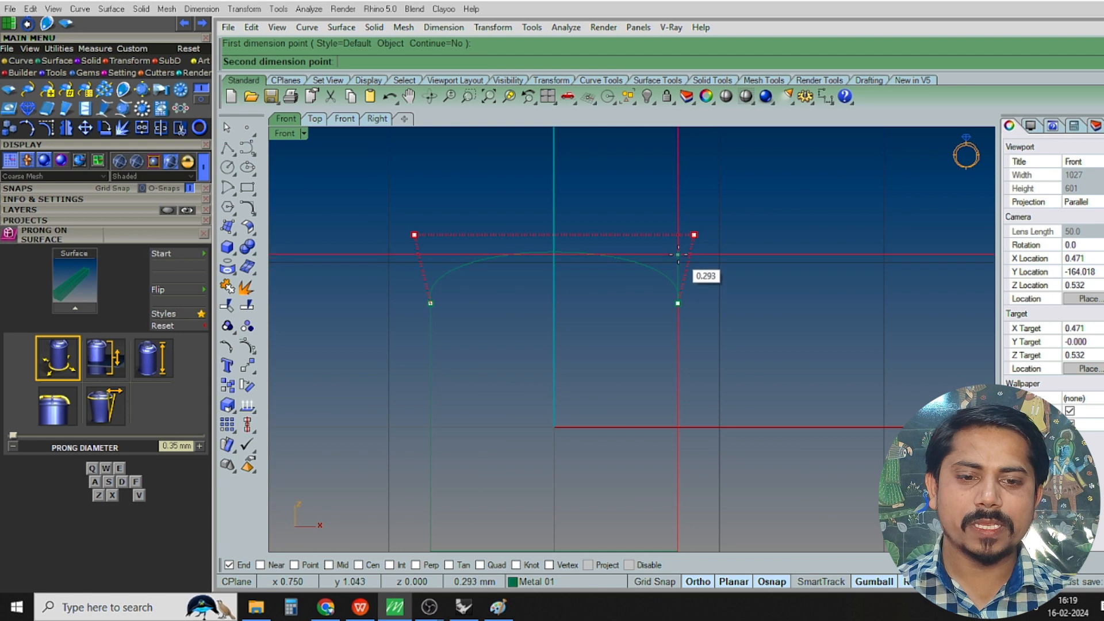
key(Escape)
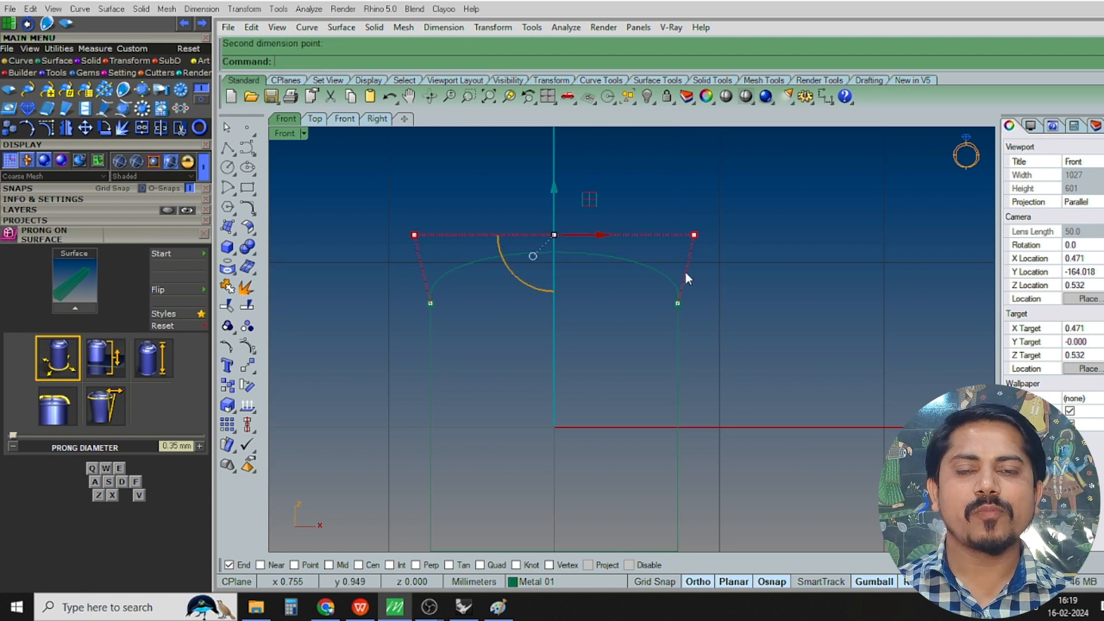
Hide the control points and join the four curves into one closed profile
key(Escape)
scroll(745, 274, down, 5)
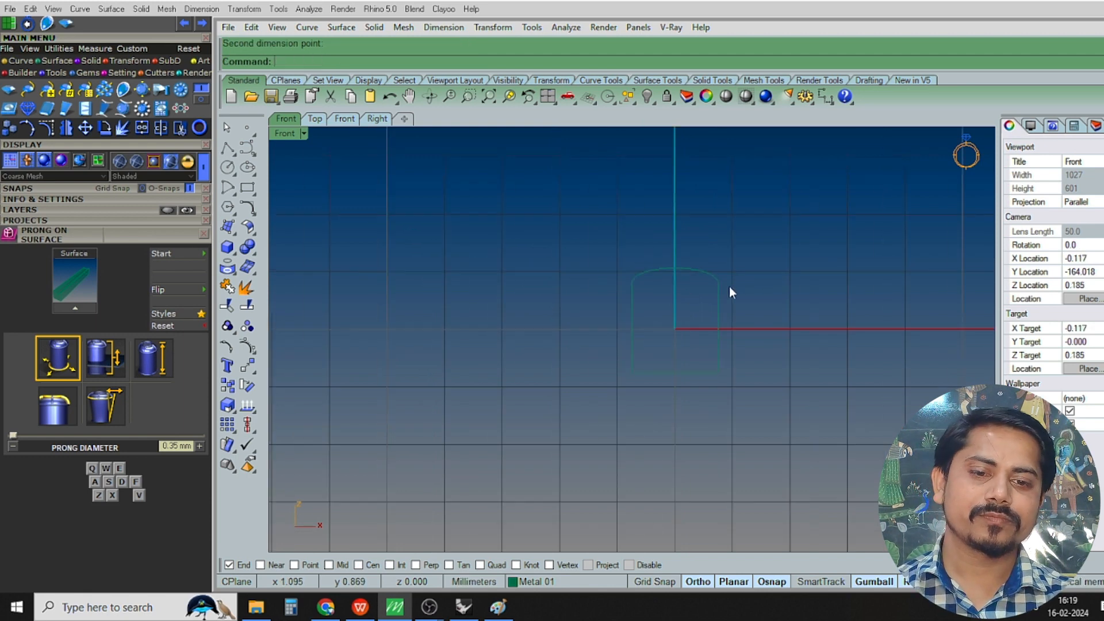
drag(619, 278, 803, 444)
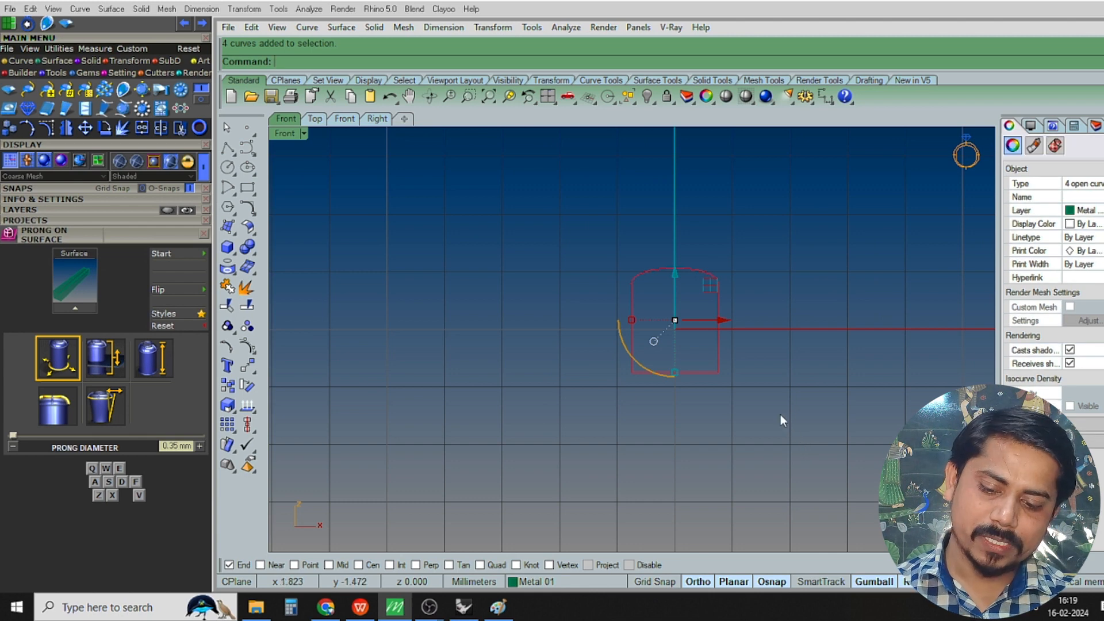
key(ctrl+j)
key(Escape)
click(720, 292)
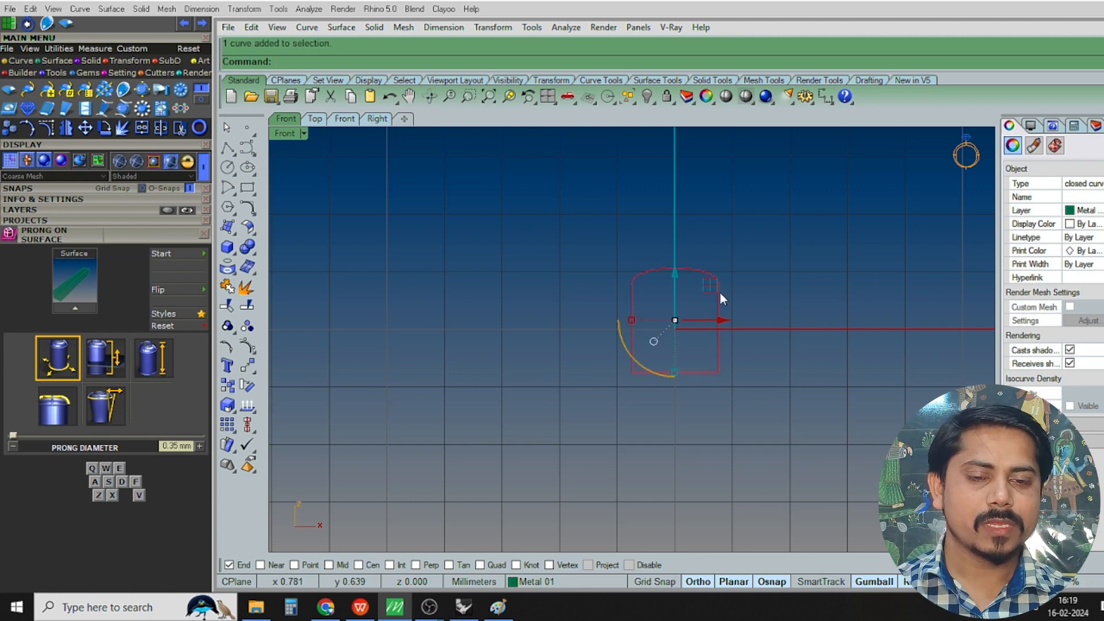
Extrude the closed profile into a solid bar about 7 mm to both sides in the Top view
key(F5)
key(ctrl+e)
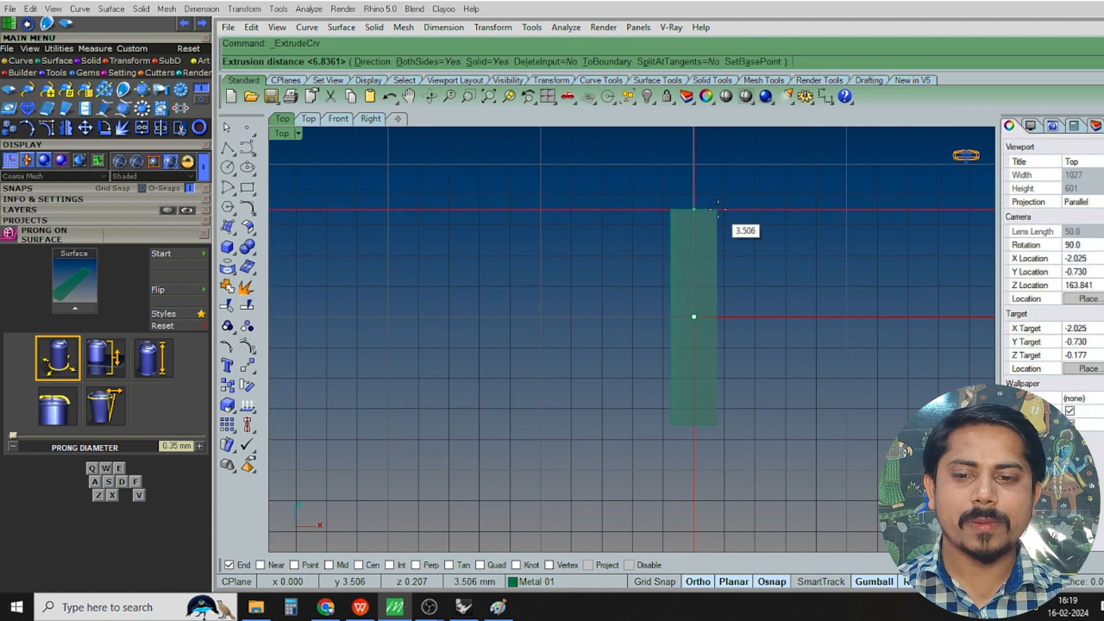
key(Escape)
click(227, 250)
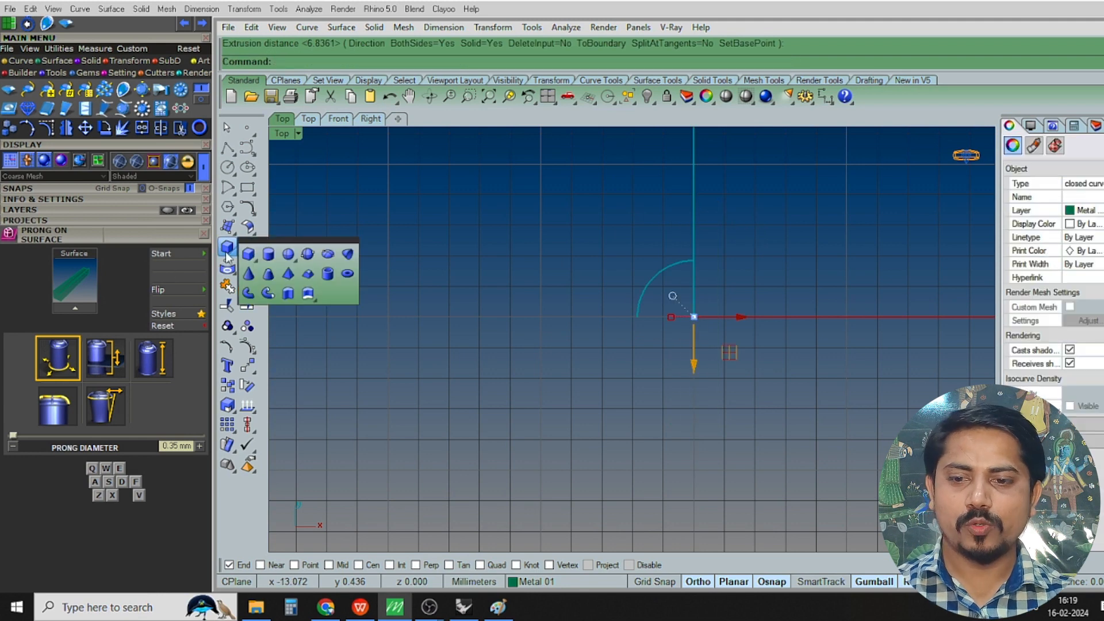
click(268, 294)
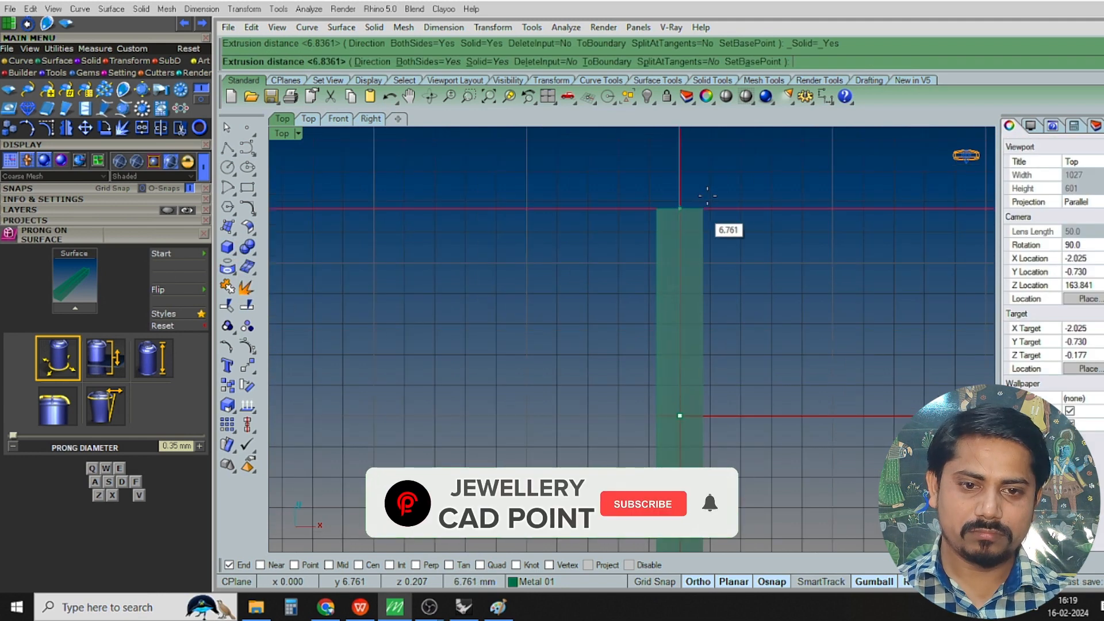
click(715, 180)
right_drag(771, 326, 736, 261)
key(Escape)
key(F8)
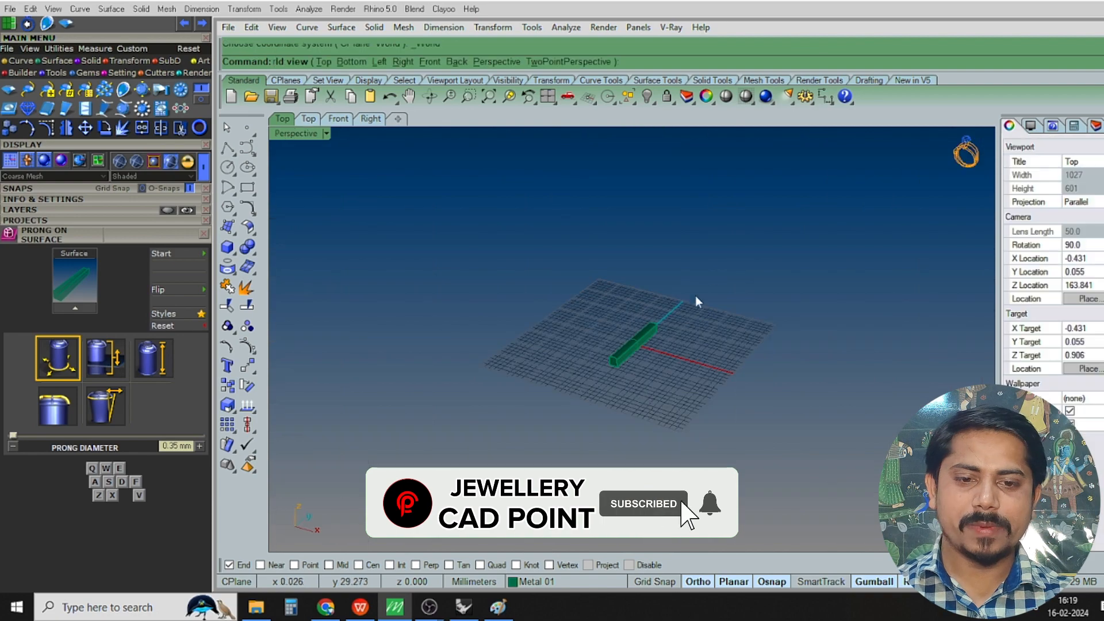
Duplicate the two long upper side edges of the domed bar as separate curves
scroll(624, 356, up, 6)
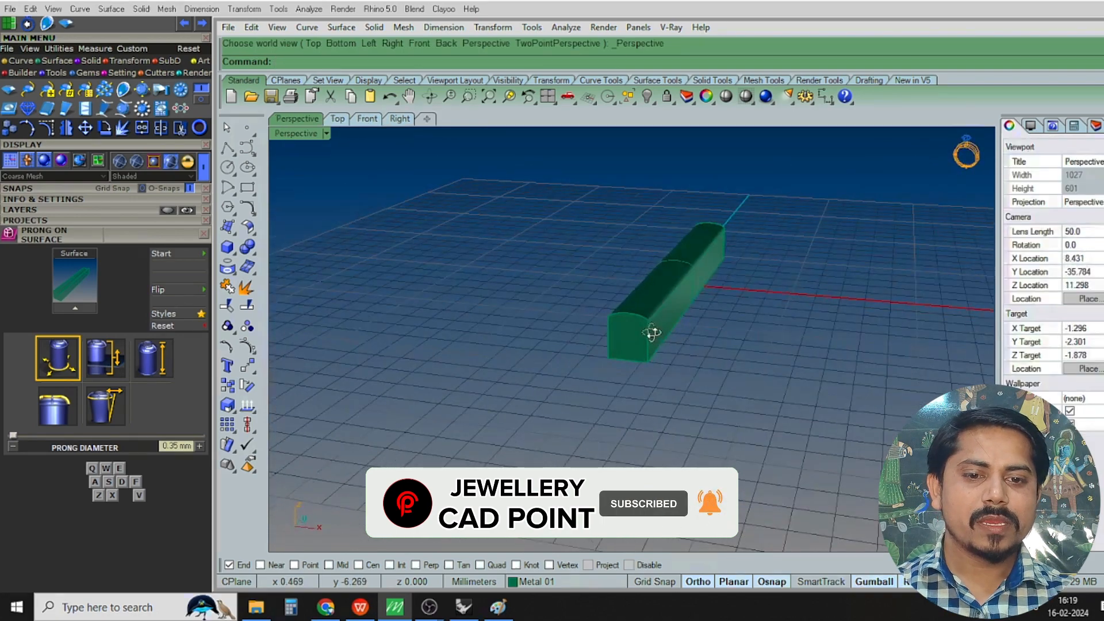
right_drag(651, 333, 675, 362)
scroll(671, 310, up, 3)
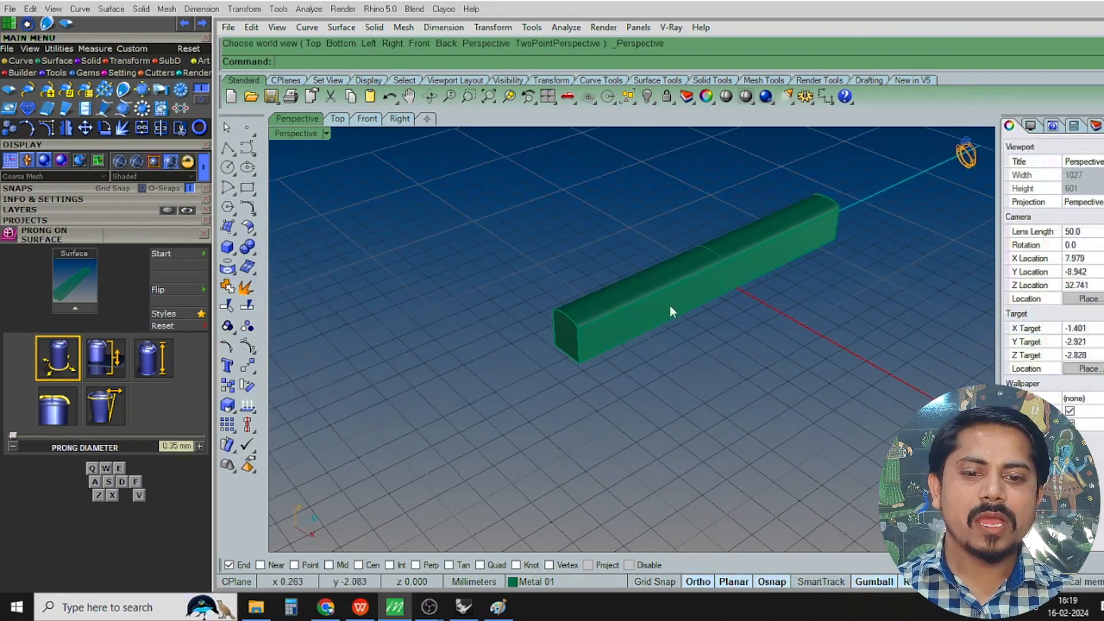
right_drag(669, 304, 618, 292)
scroll(615, 293, up, 4)
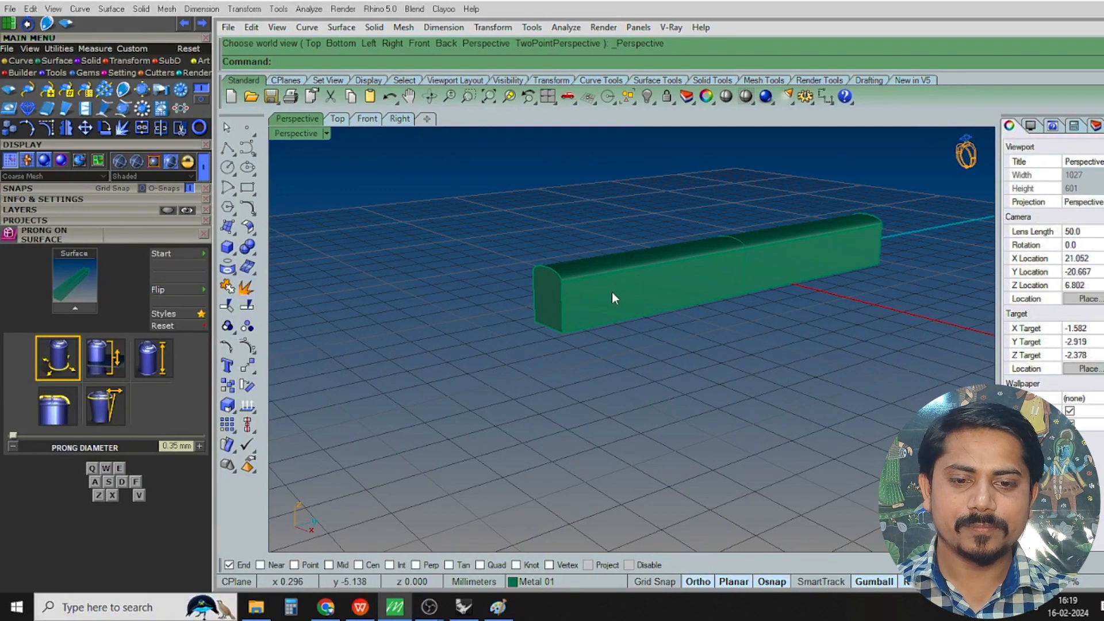
click(604, 264)
right_drag(582, 283, 604, 282)
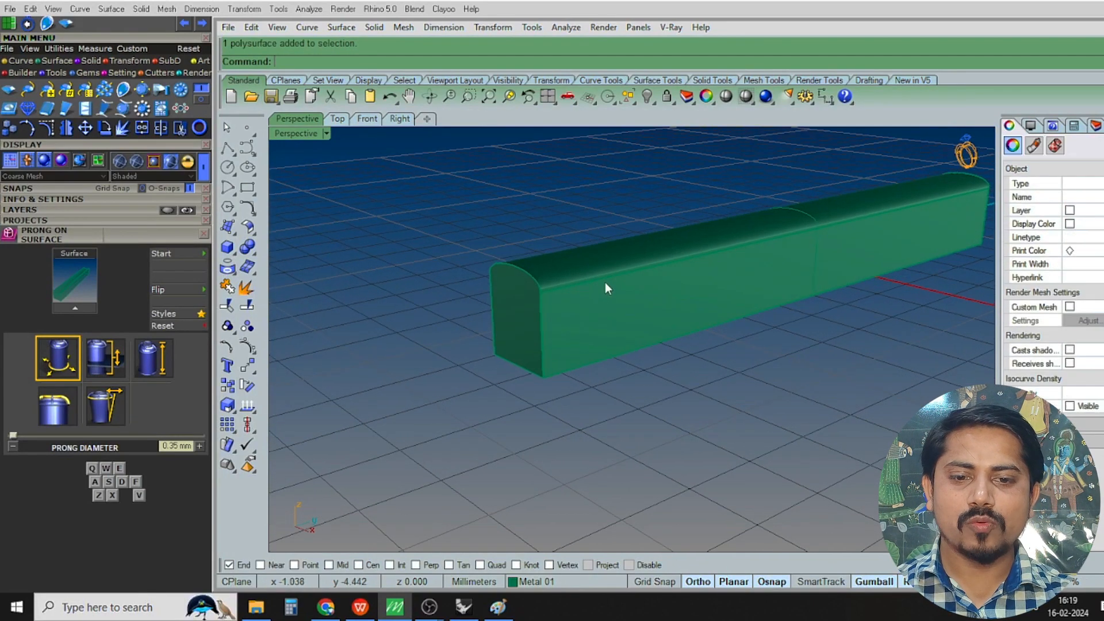
right_click(598, 283)
click(589, 273)
right_drag(499, 300, 530, 315)
click(775, 272)
right_click(726, 285)
Move the two duplicated edge curves 5 mm along the positive X direction in the Top view
key(ctrl+F1)
scroll(719, 310, down, 2)
text(m)
key(Return)
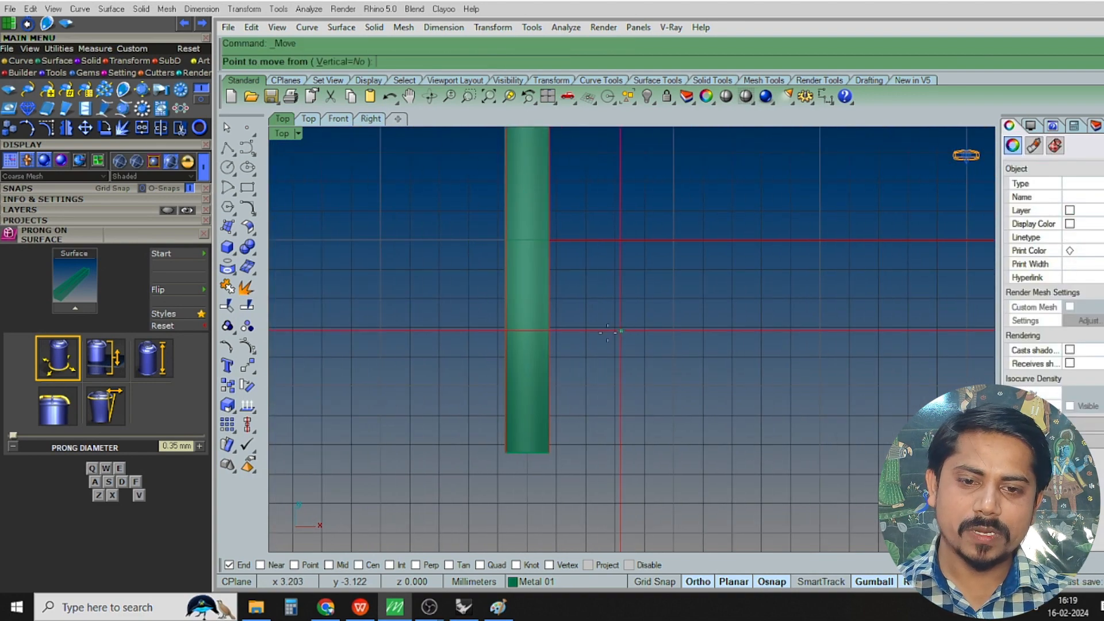
click(601, 332)
key(Return)
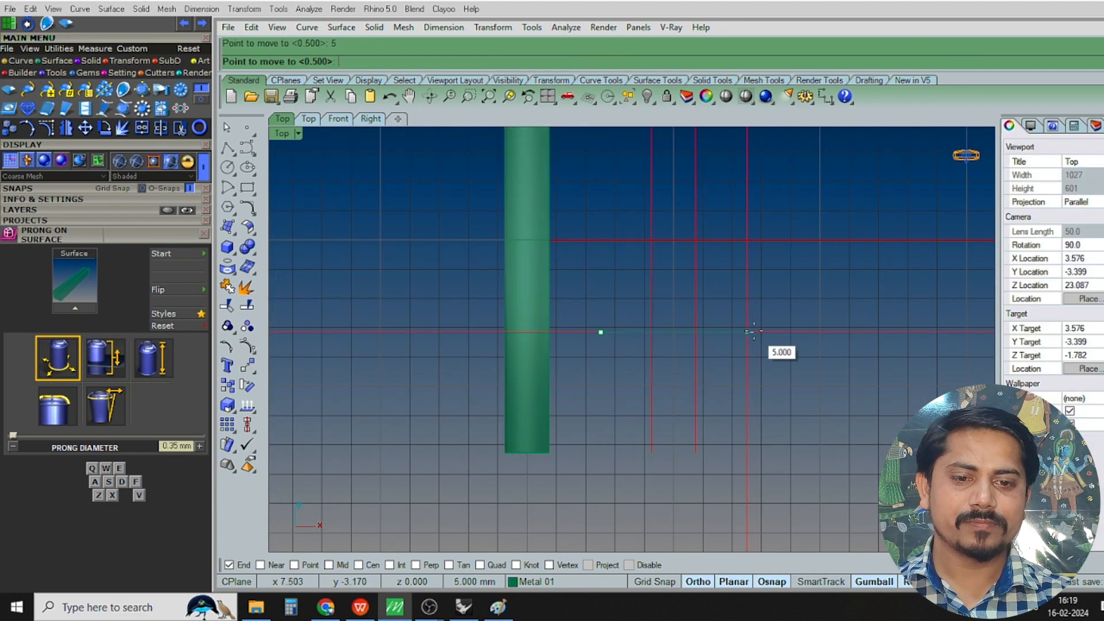
click(784, 330)
Loft a flat surface between the two moved edge curves
text(lo)
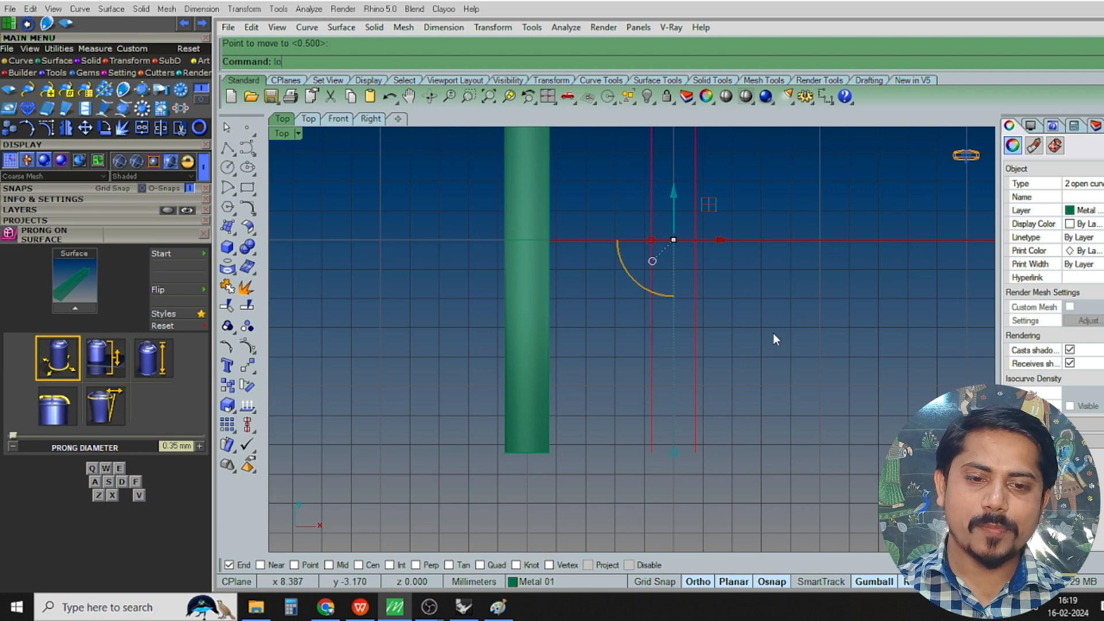
text(ft)
key(Return)
key(Return)
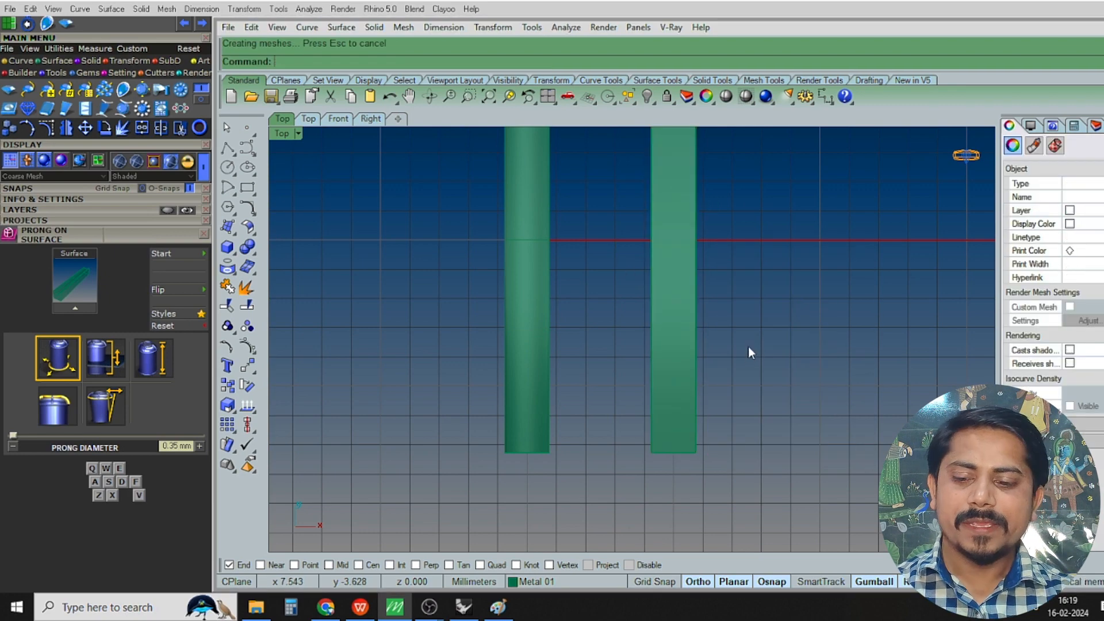
Offset the flat strip's outer long edge curve, farther from the bar, 0.15 mm inward on the strip surface
key(F4)
mouse_move(741, 344)
right_down()
mouse_move(699, 357)
mouse_move(739, 364)
right_up()
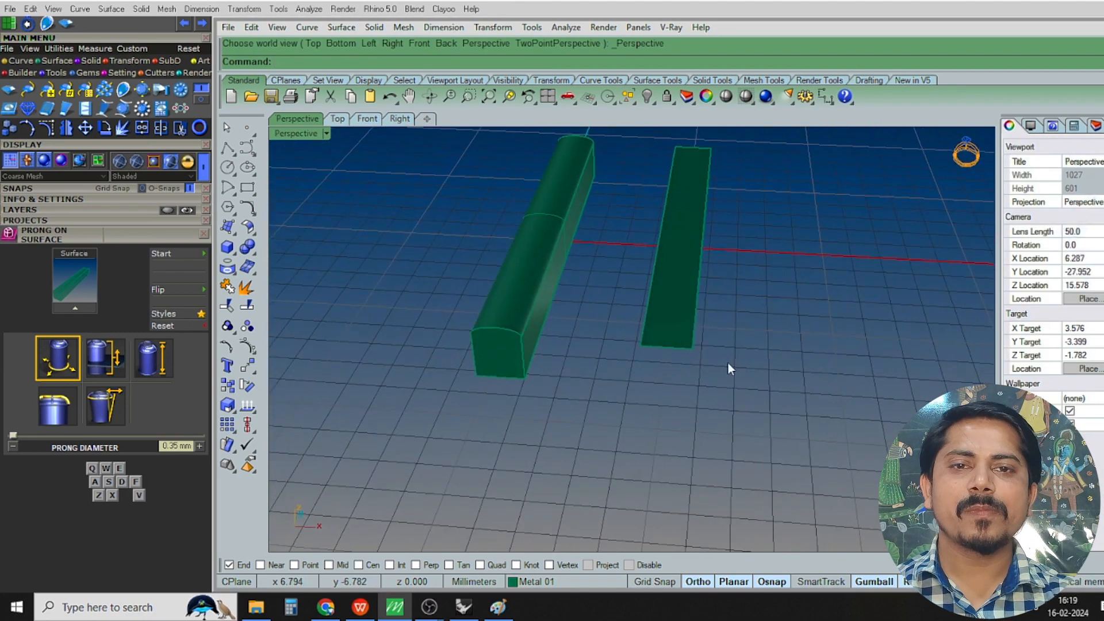
scroll(695, 288, up, 3)
click(698, 284)
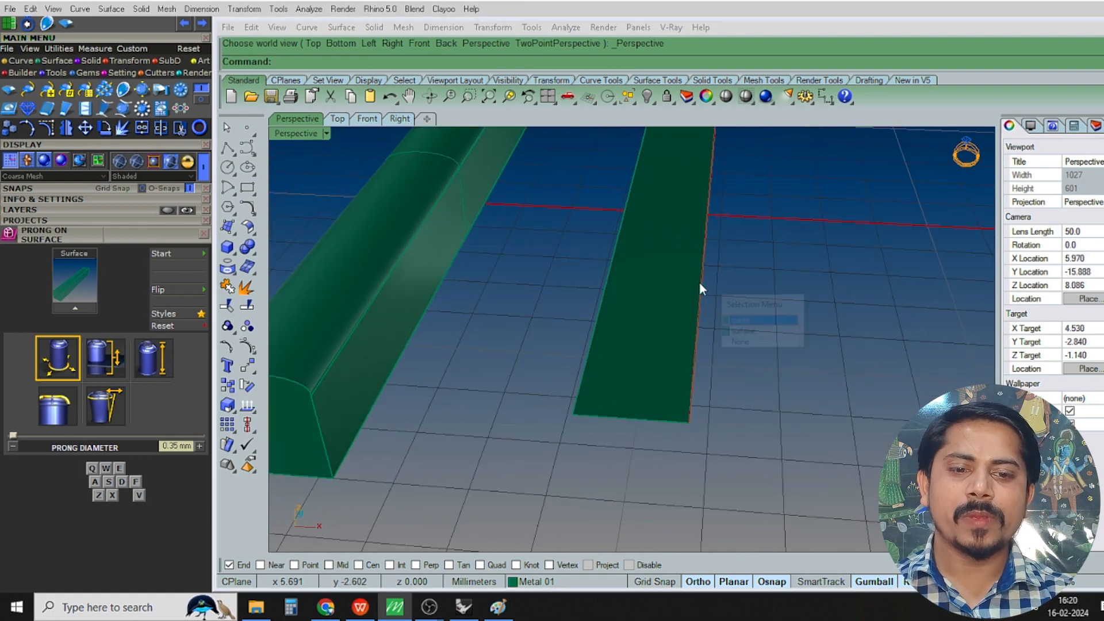
right_click(699, 285)
right_drag(699, 285, 679, 356)
text(Oc)
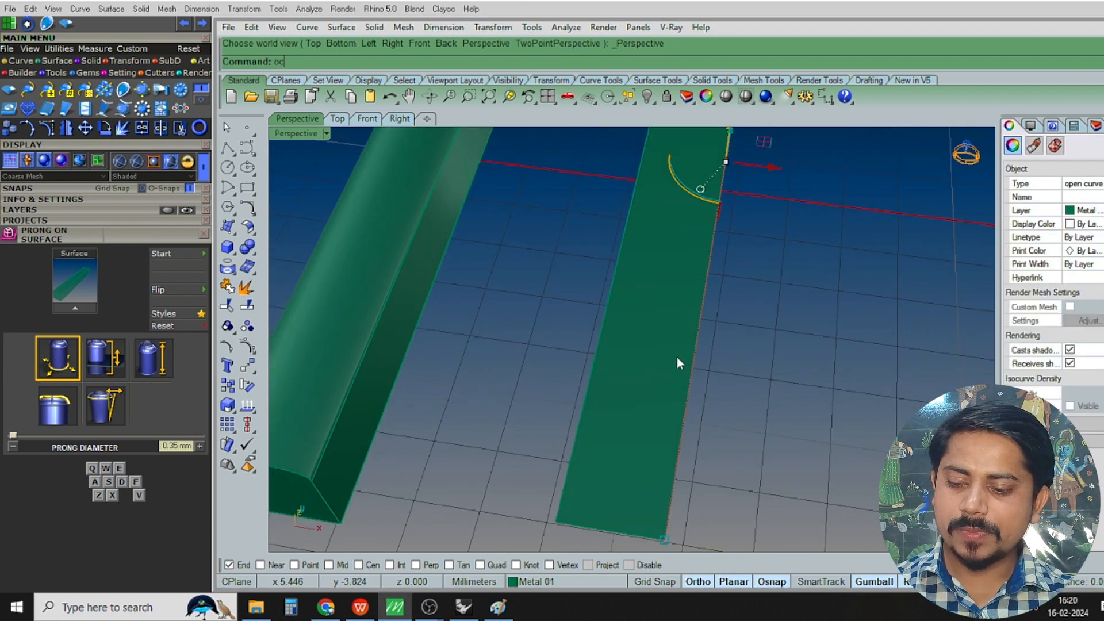
text(s)
key(Return)
click(664, 351)
text(F)
key(Return)
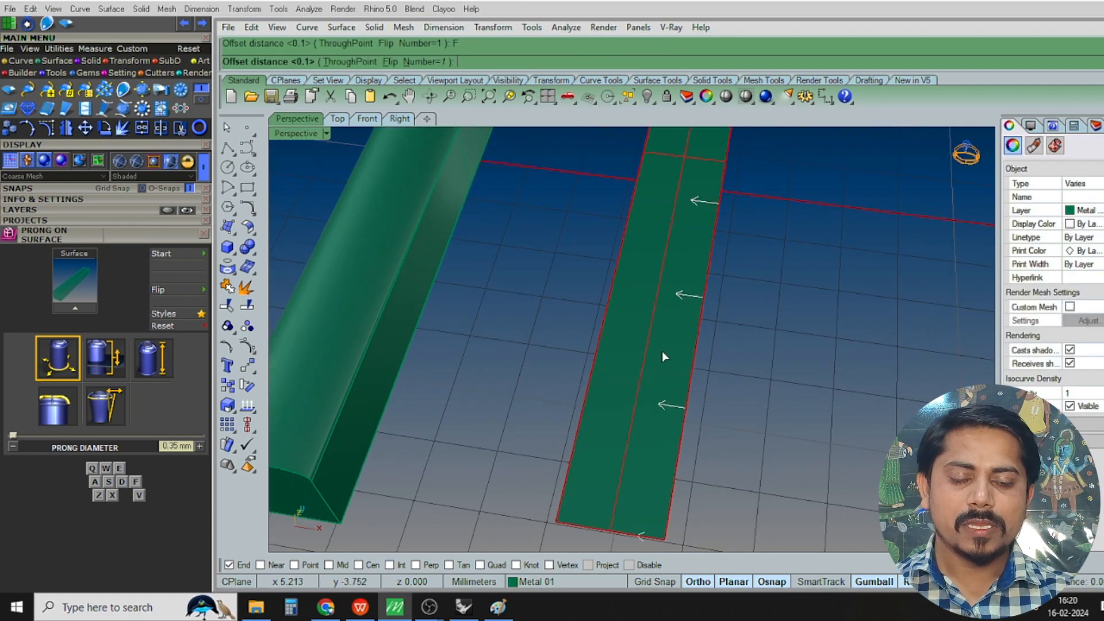
key(Return)
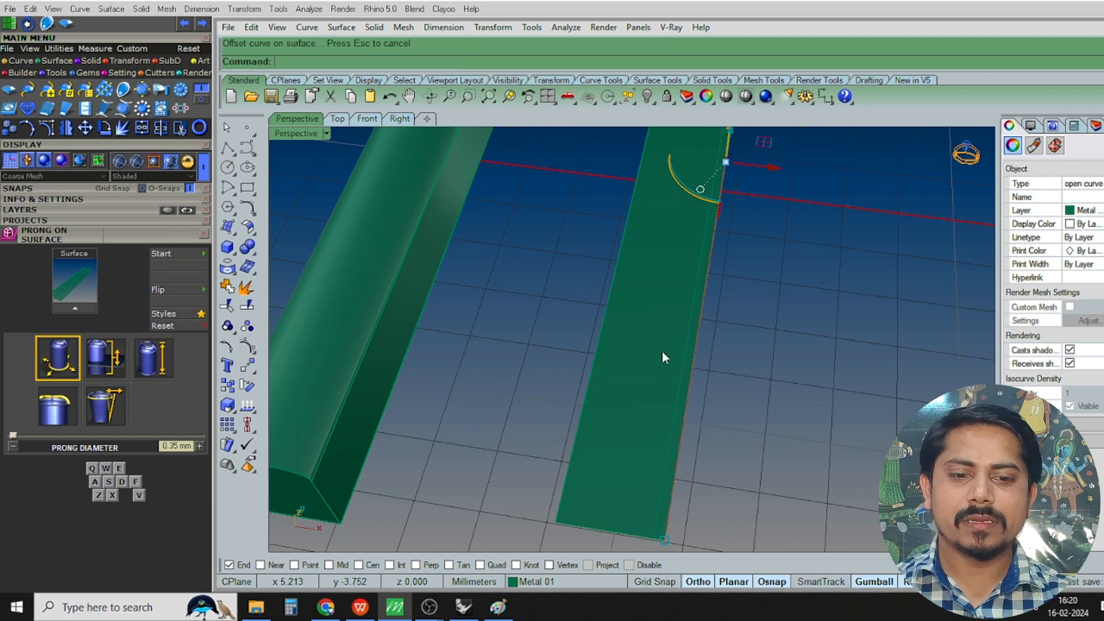
Offset the strip's other long edge curve 0.15 mm inward on the strip surface
click(613, 270)
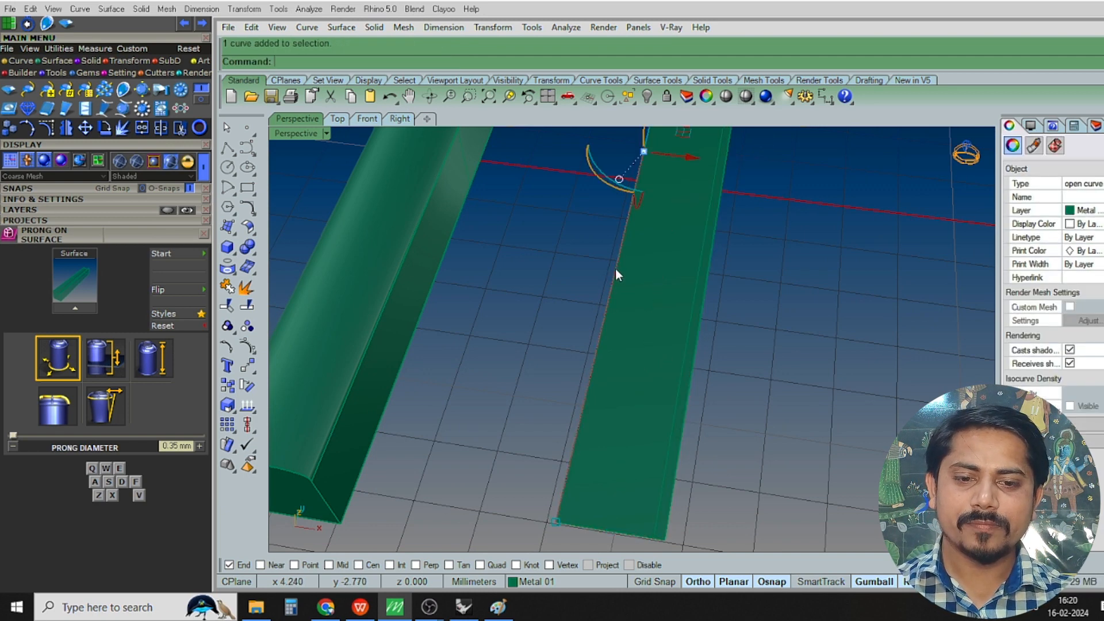
text(Ocs)
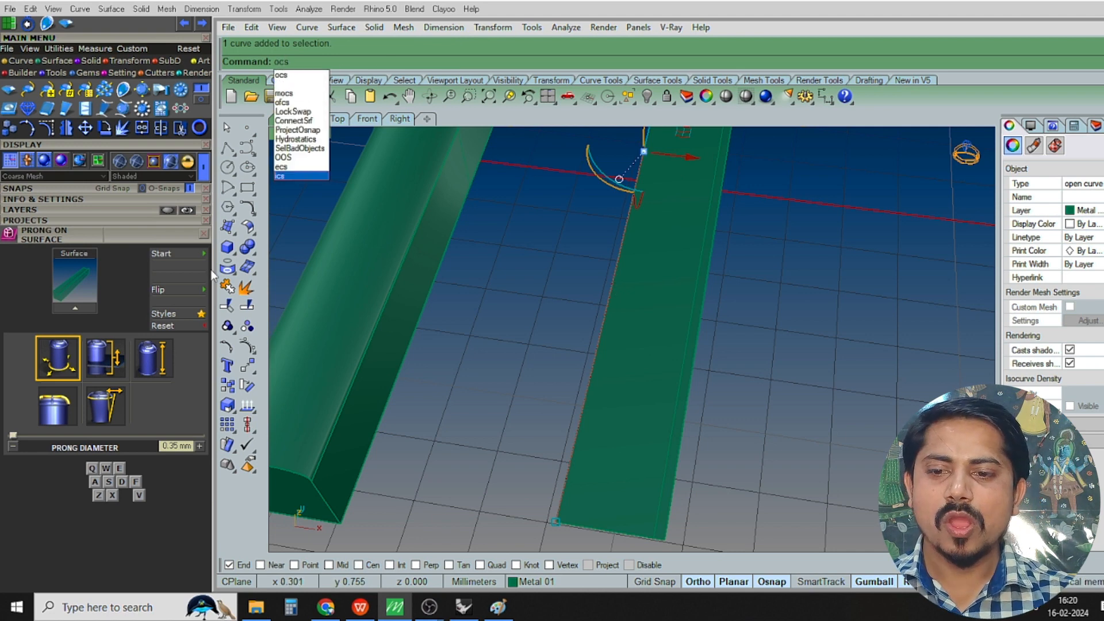
click(252, 214)
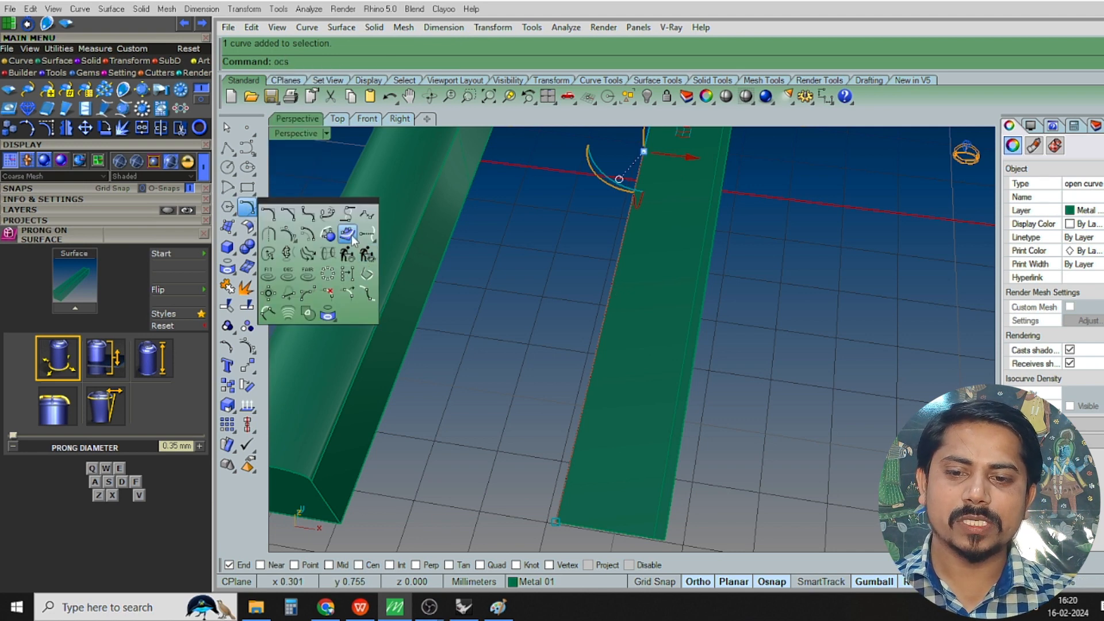
click(366, 256)
click(646, 268)
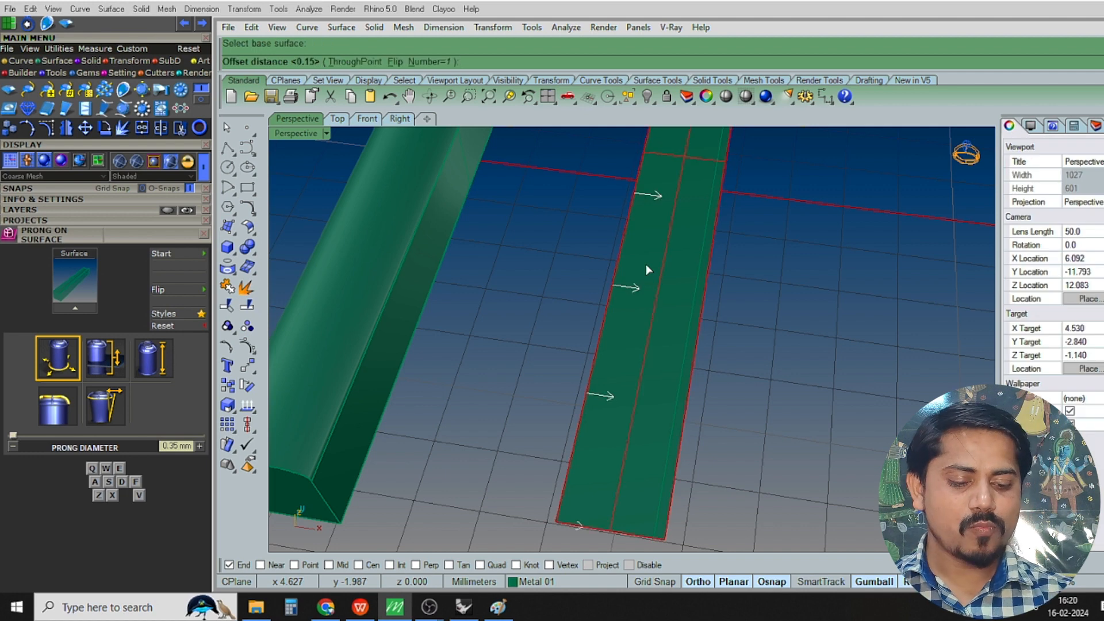
key(Return)
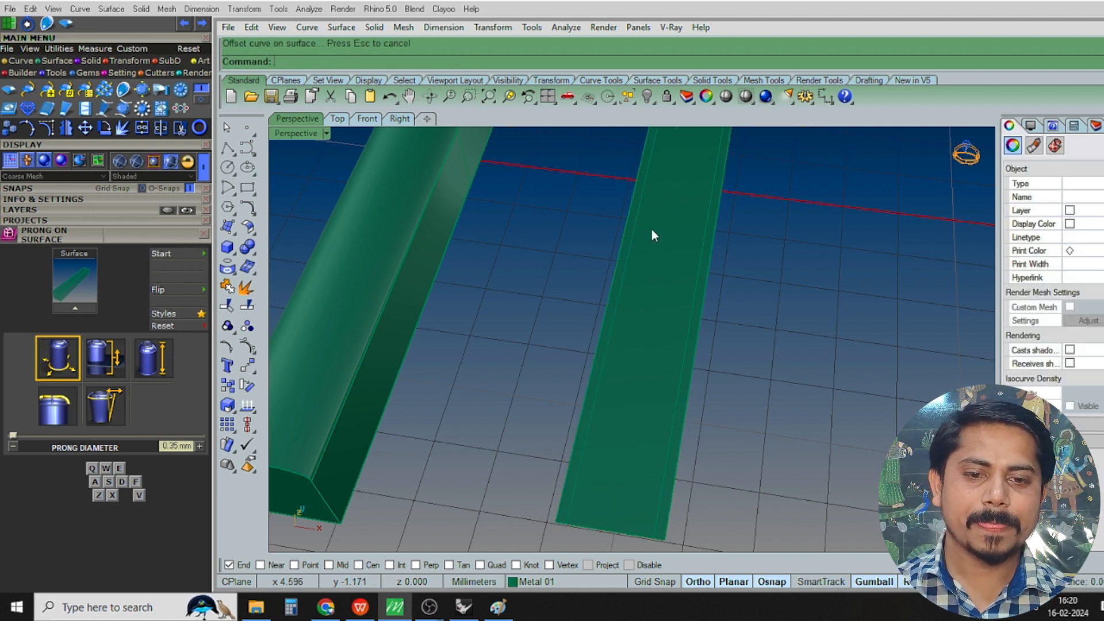
Create a mean curve between the two offset curves along the middle of the strip
click(641, 202)
right_click(642, 202)
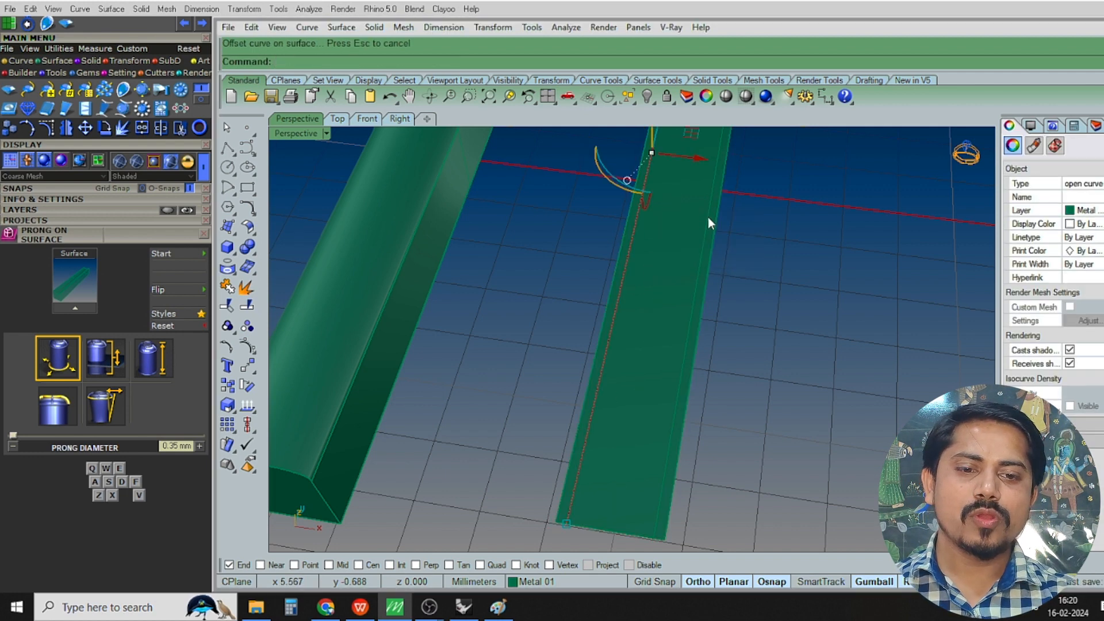
shift+click(707, 216)
right_click(707, 215)
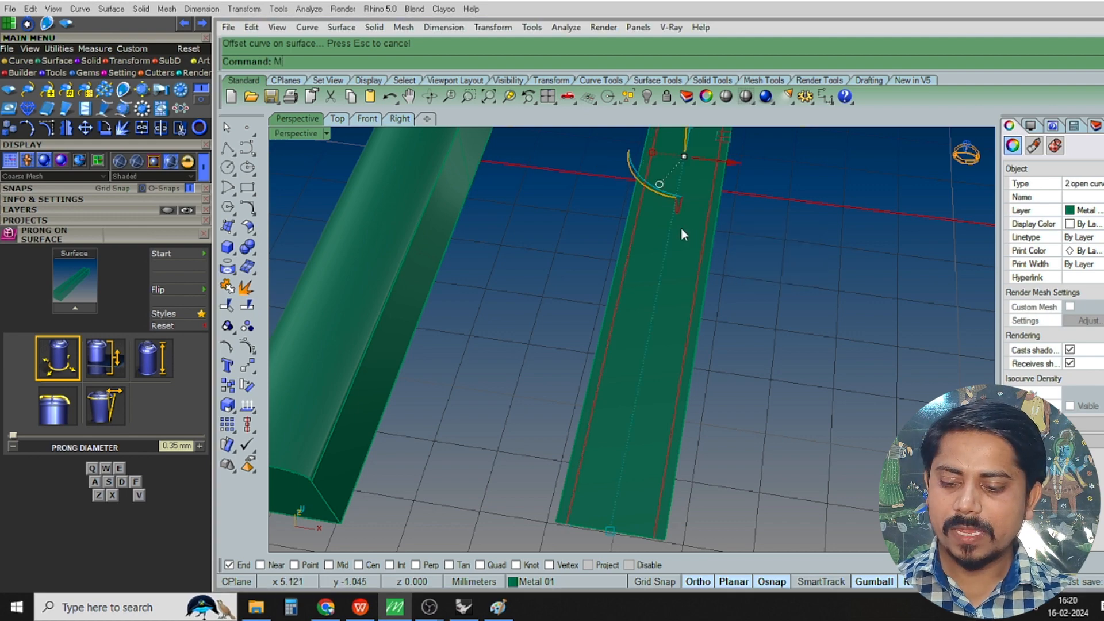
key(Return)
right_drag(673, 267, 741, 298)
click(742, 298)
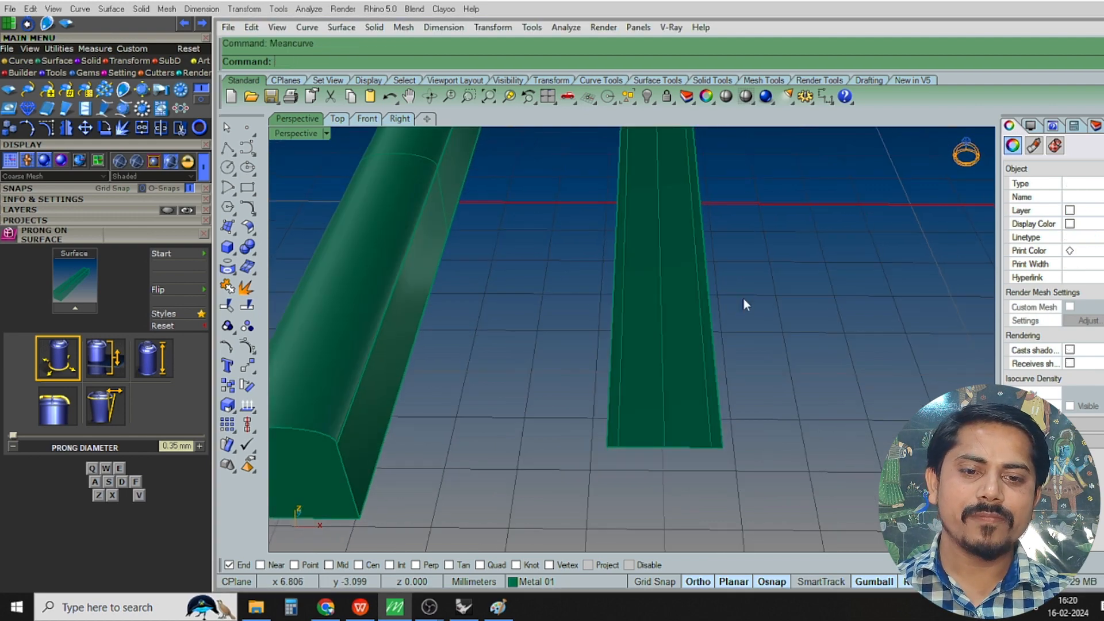
Set up Gem on Surface for the flat strip in the Top view, with the gem flipped and only Near snapping enabled
key(F1)
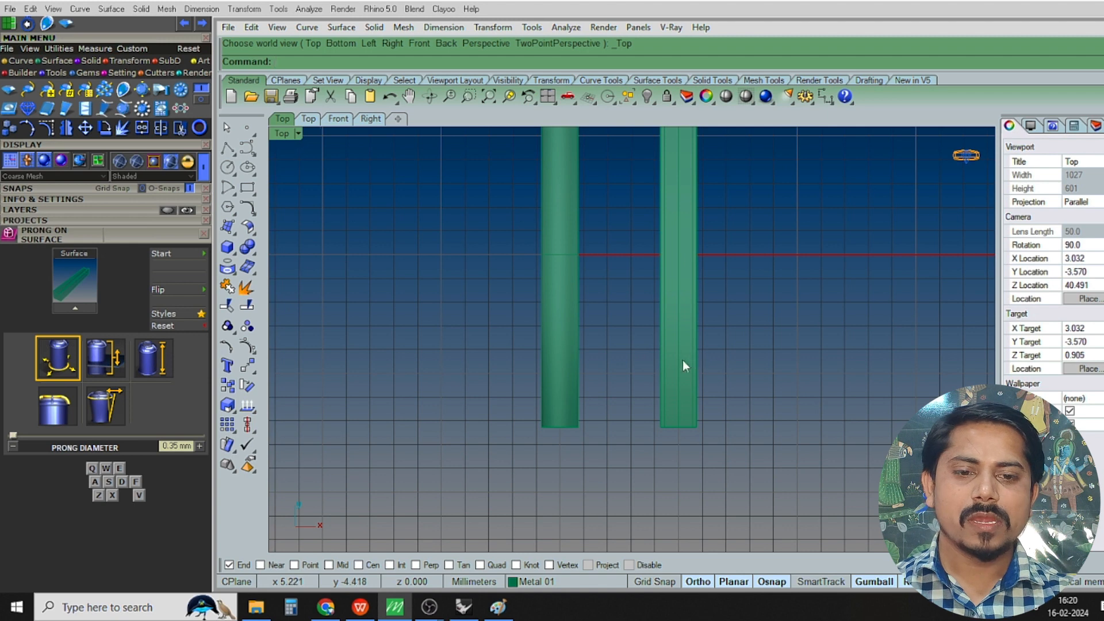
scroll(682, 360, up, 2)
right_drag(673, 318, 653, 288)
text(g)
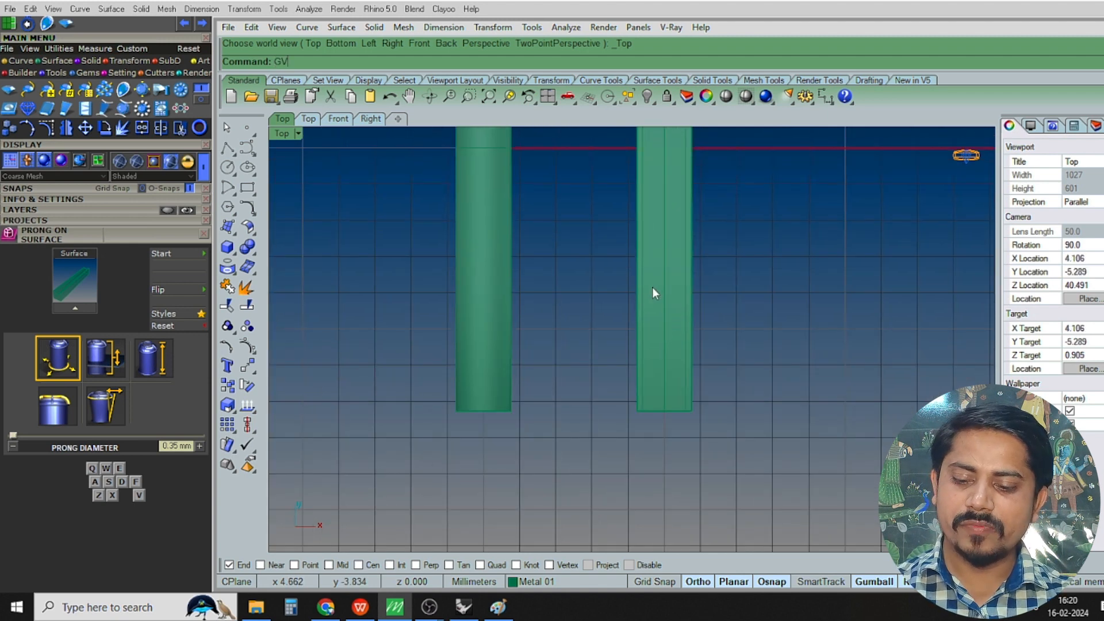
text(vO)
key(Return)
scroll(665, 310, up, 2)
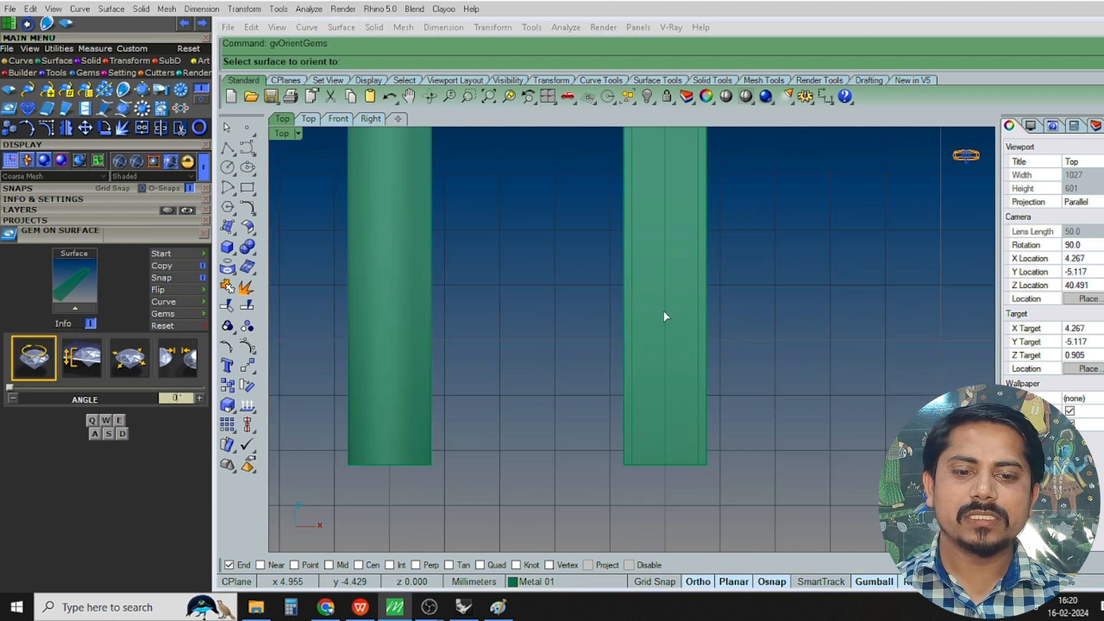
click(665, 314)
scroll(661, 333, up, 3)
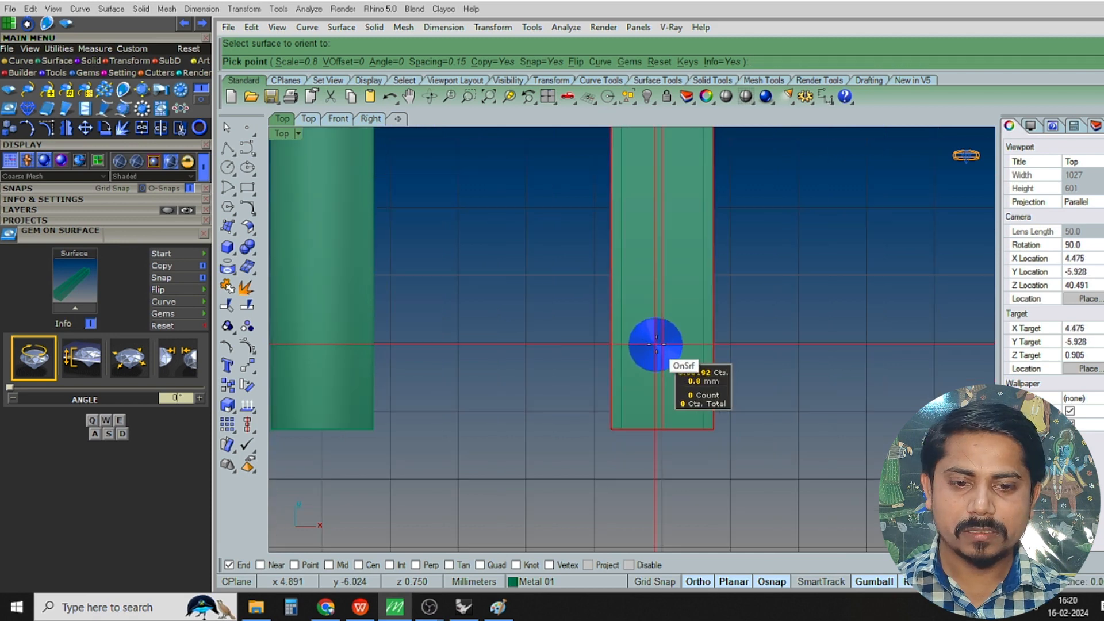
text(F)
key(Return)
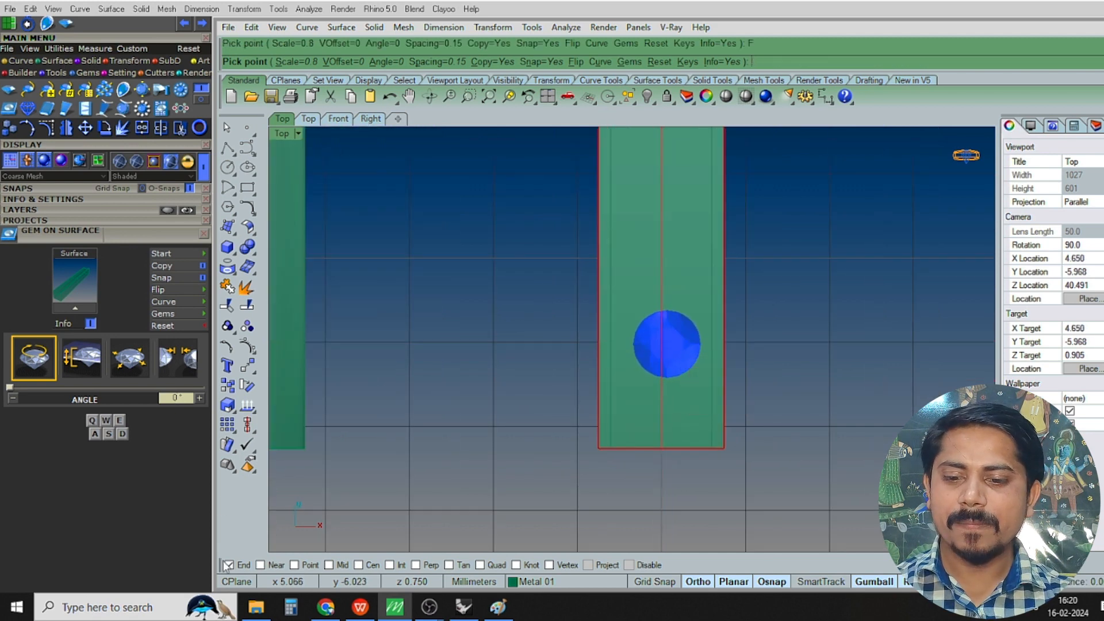
right_click(264, 564)
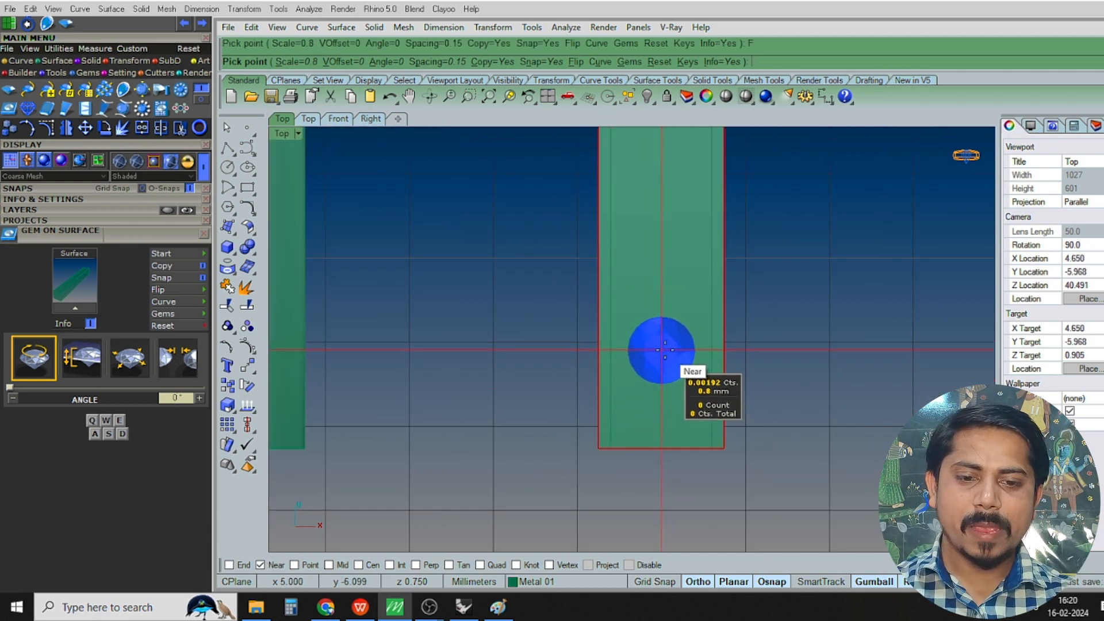
Enlarge the gem to 1.2 mm and place the first one on the centre curve near the strip's lower end
scroll(664, 355, up, 2)
key(w)
key(w)
key(w)
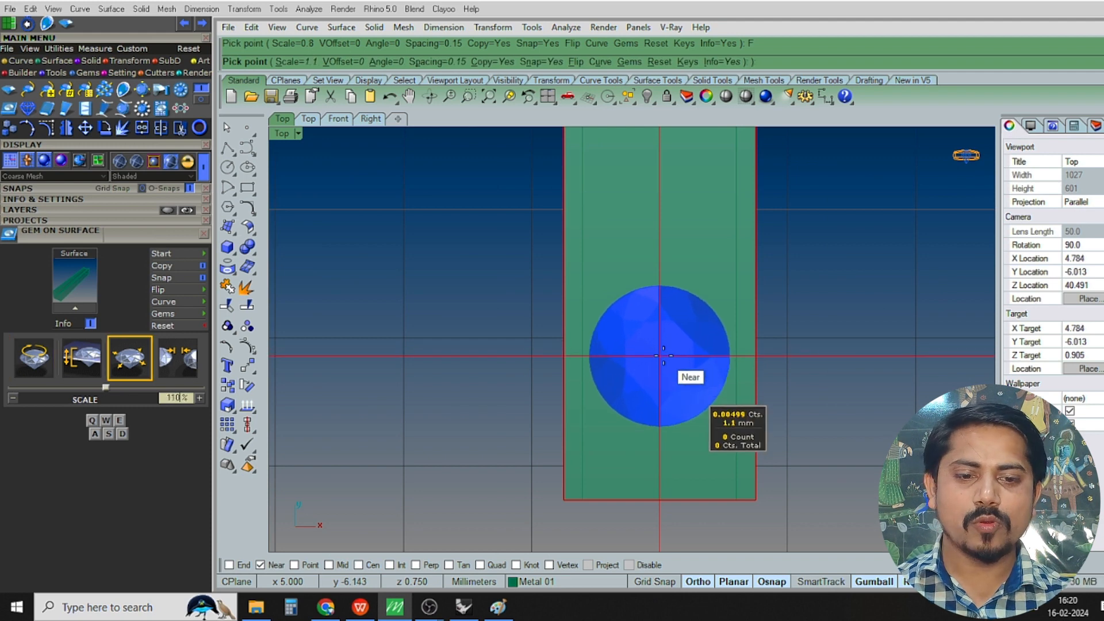
key(w)
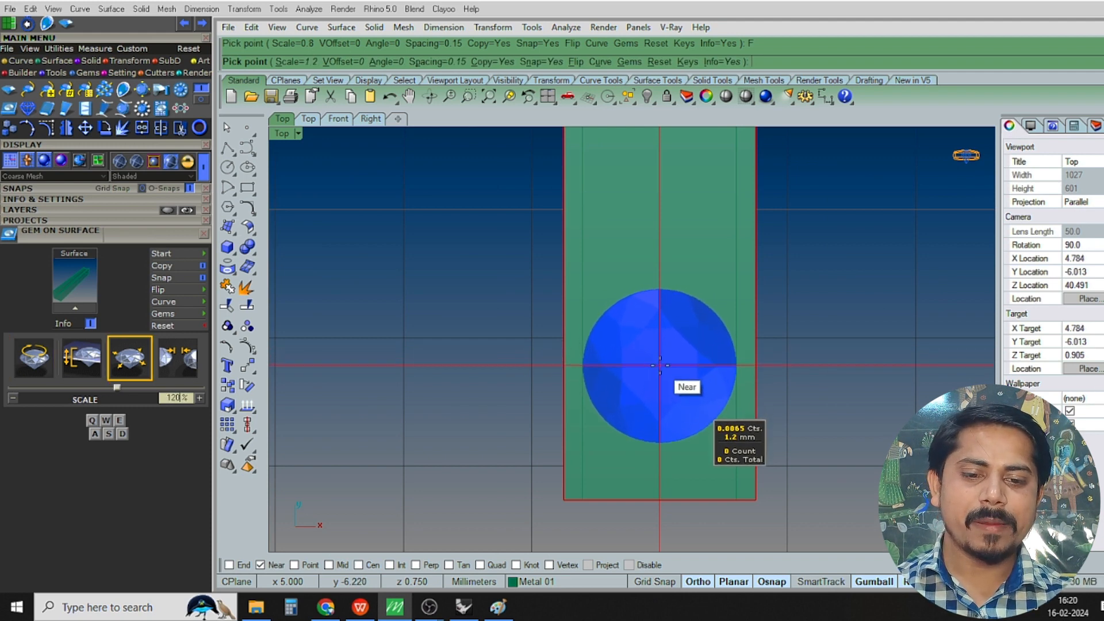
click(659, 366)
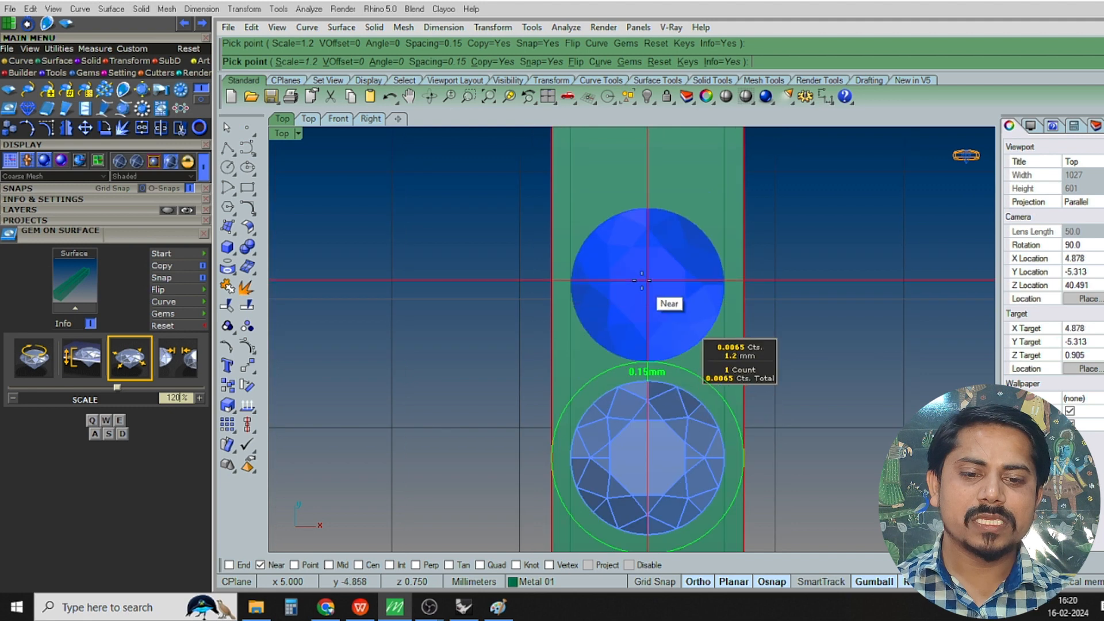
Place nine more 1.2 mm gems up the strip's centre curve with 0.15 mm spacing and finish the gem placement
click(648, 281)
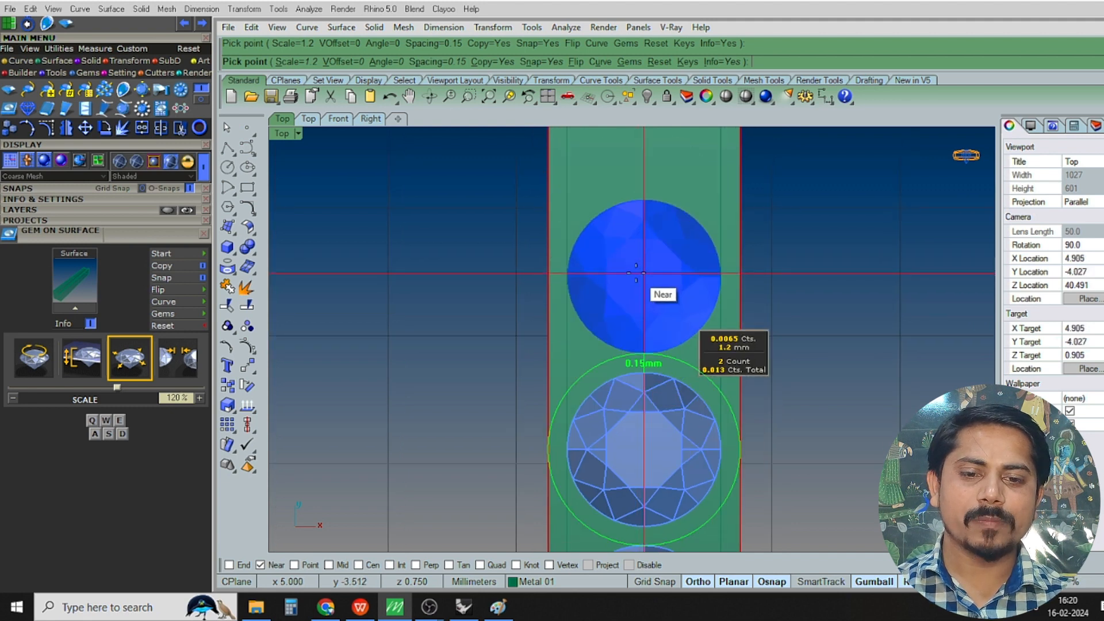
click(636, 270)
click(631, 247)
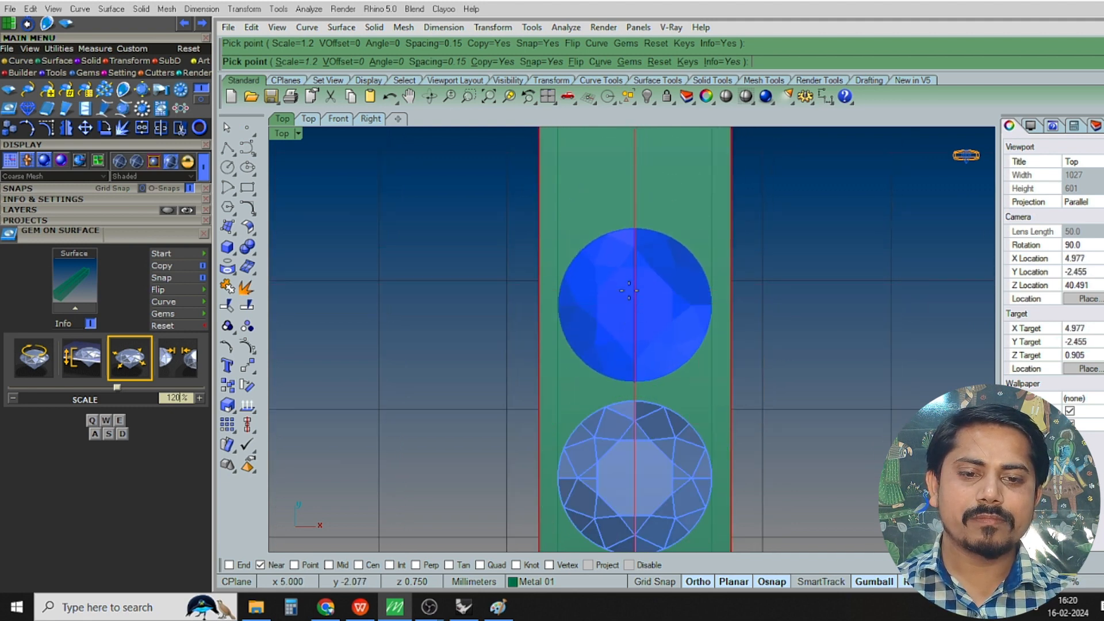
click(618, 270)
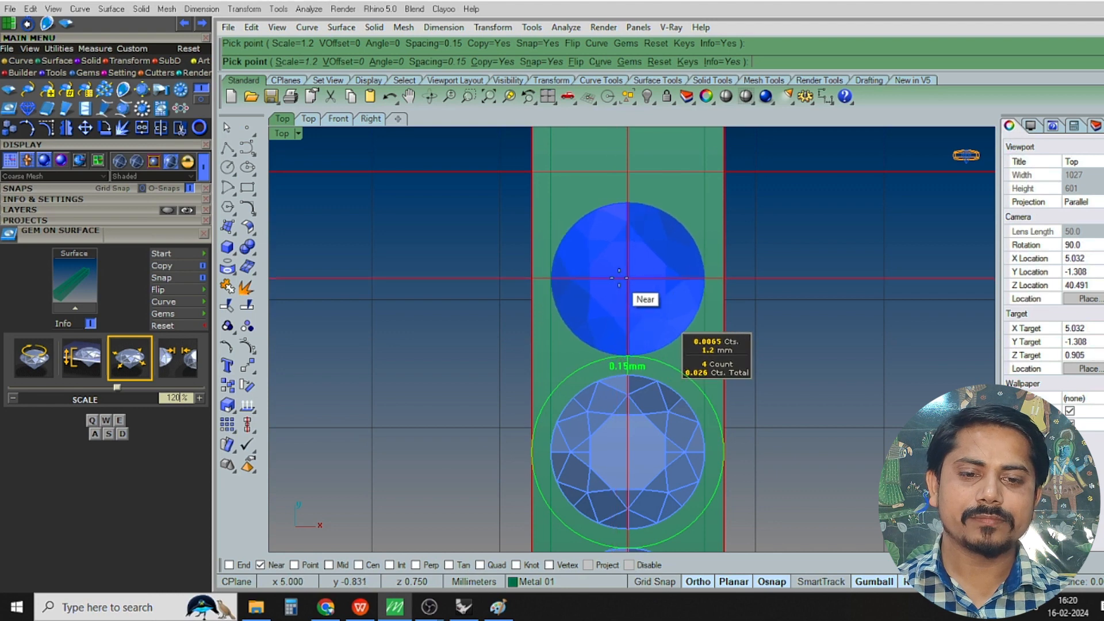
click(613, 305)
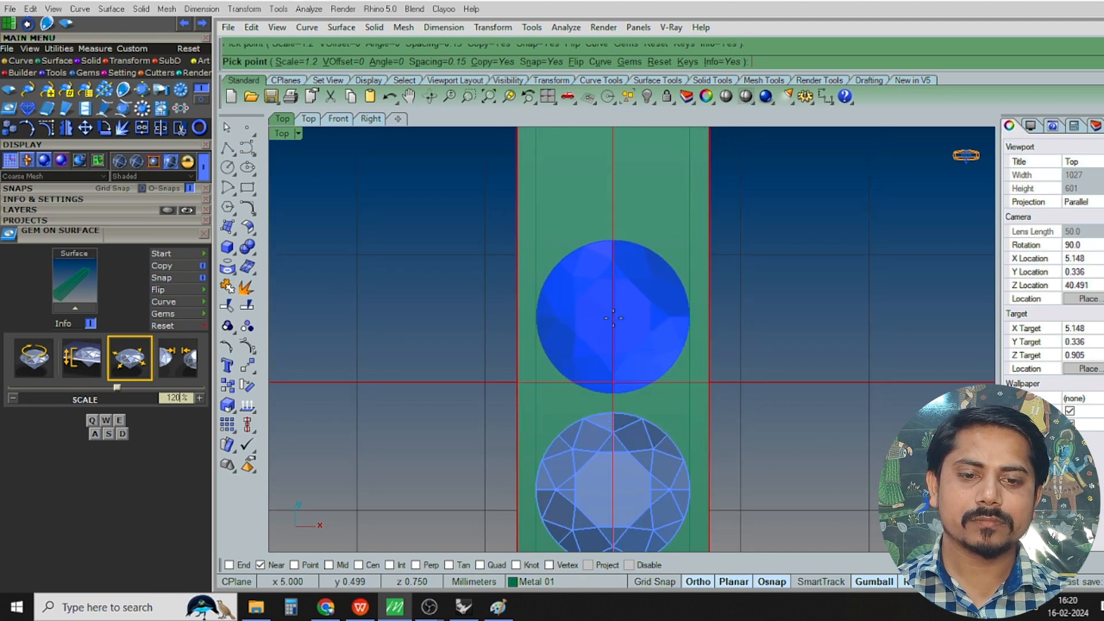
click(601, 336)
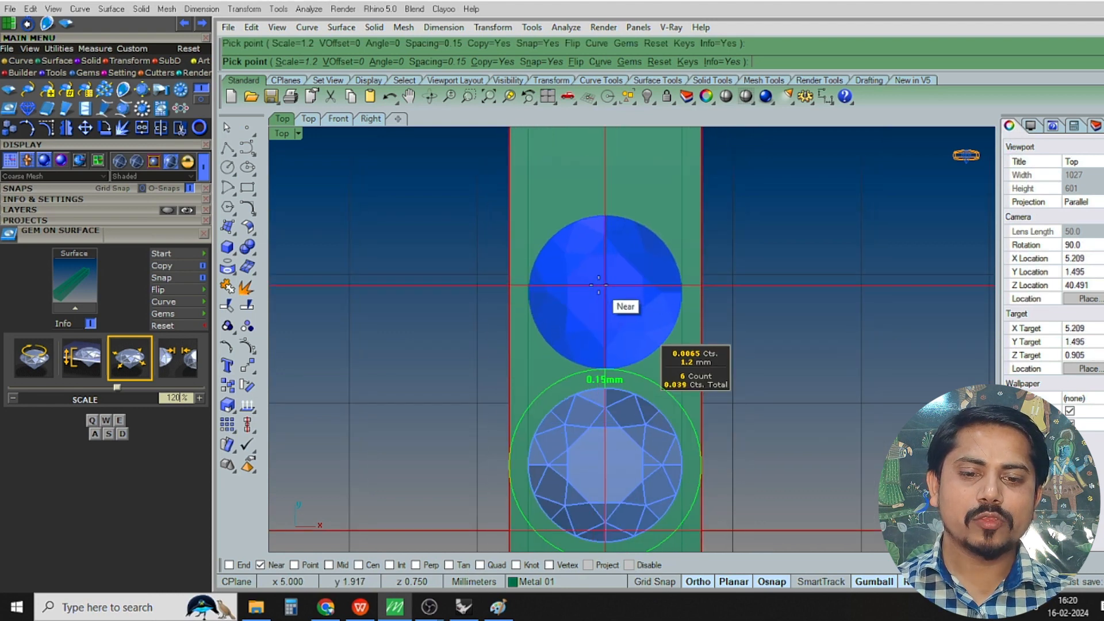
click(602, 285)
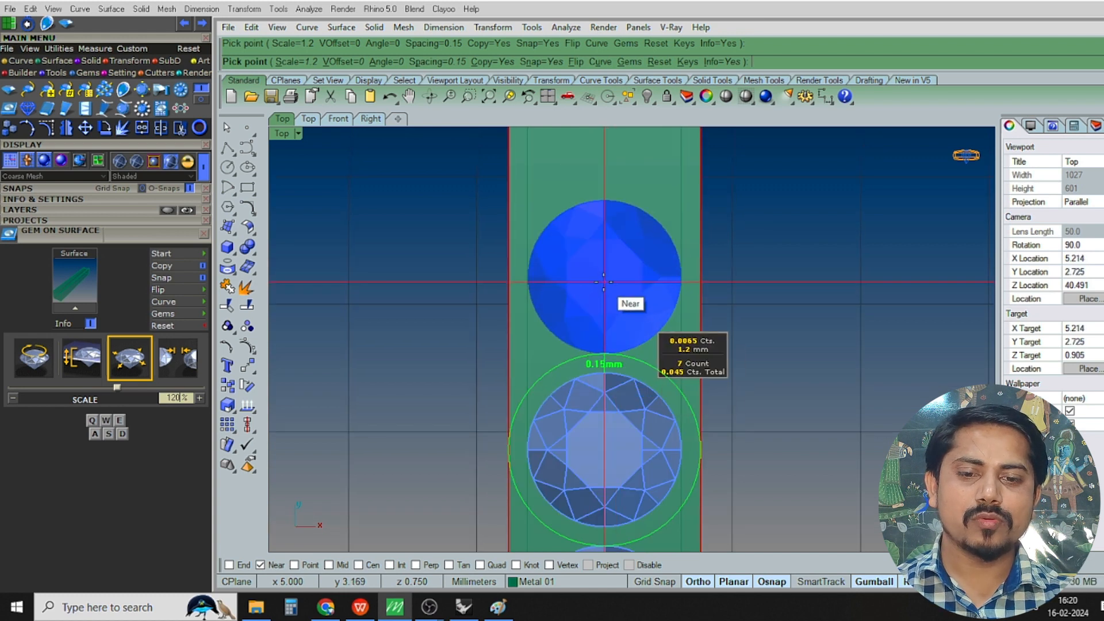
click(592, 316)
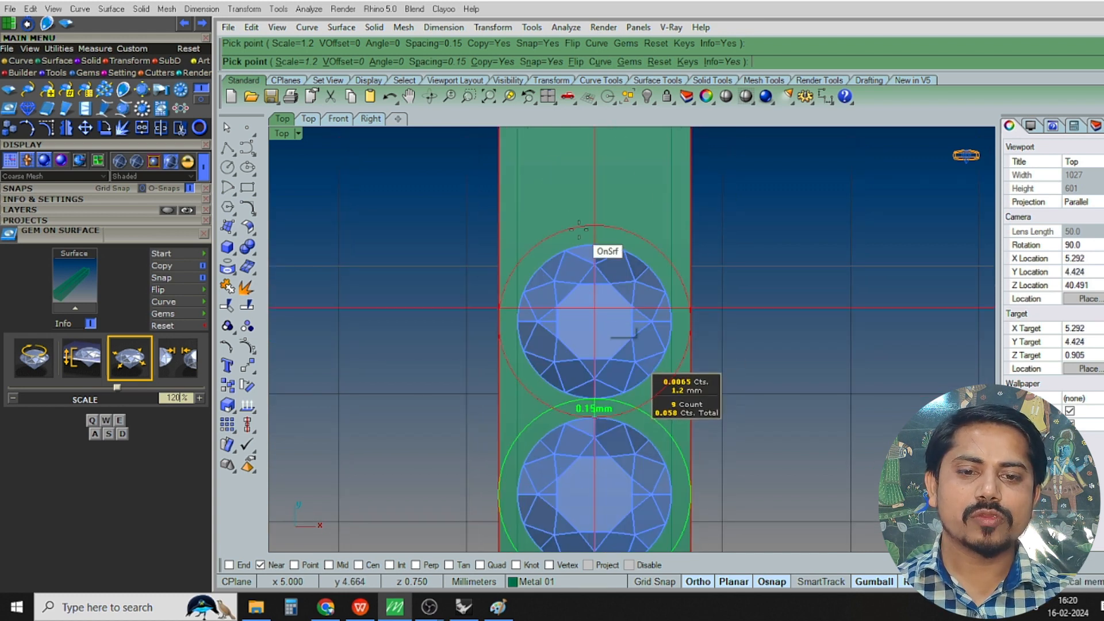
click(570, 353)
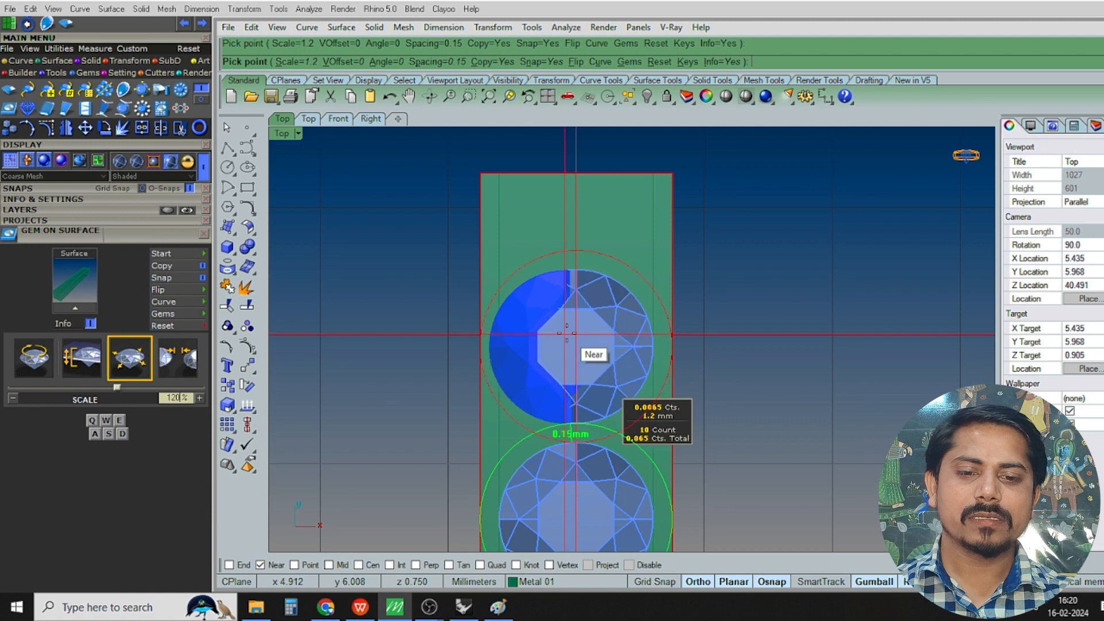
key(Return)
scroll(730, 276, down, 6)
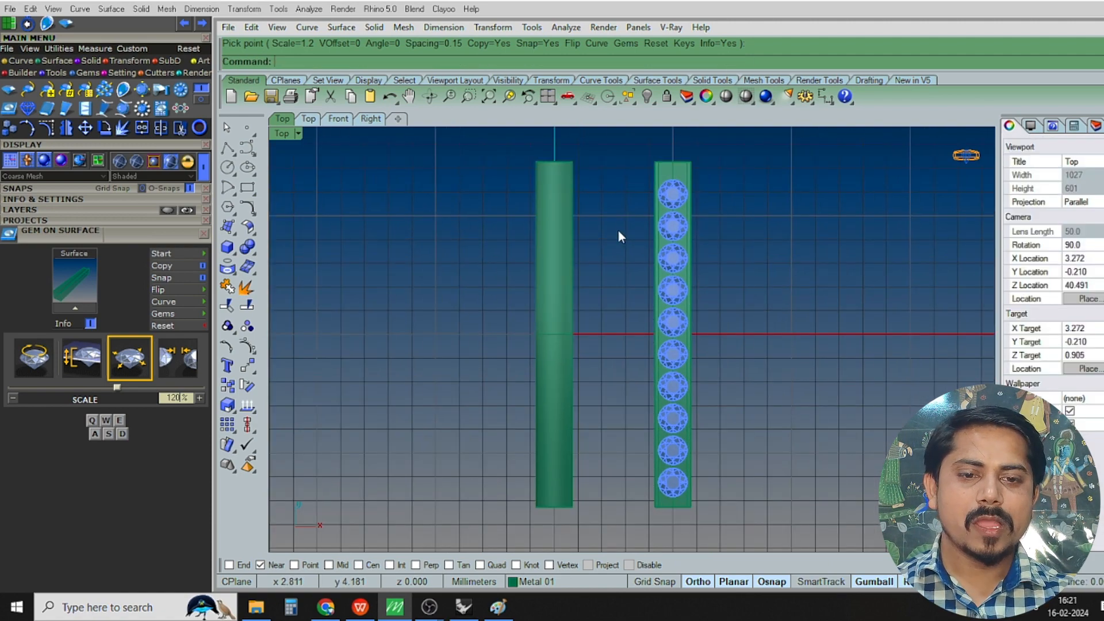
Move all ten gems 5 mm along the negative X direction from the flat strip onto the domed bar
drag(611, 172, 735, 503)
right_drag(648, 489, 734, 418)
text(m)
key(Return)
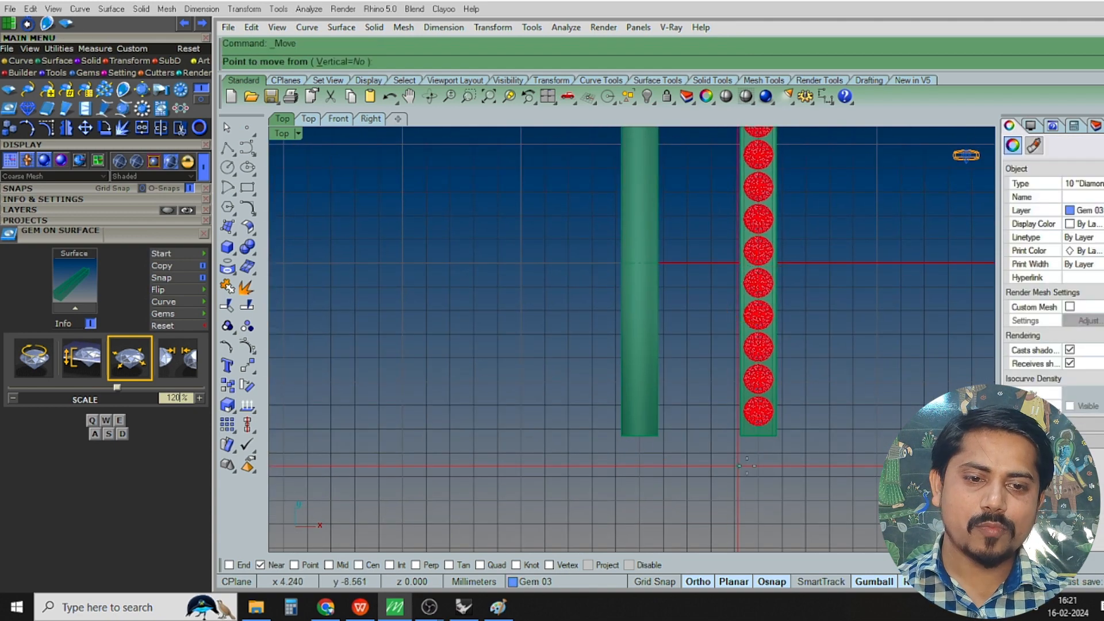
click(807, 467)
key(Return)
click(738, 470)
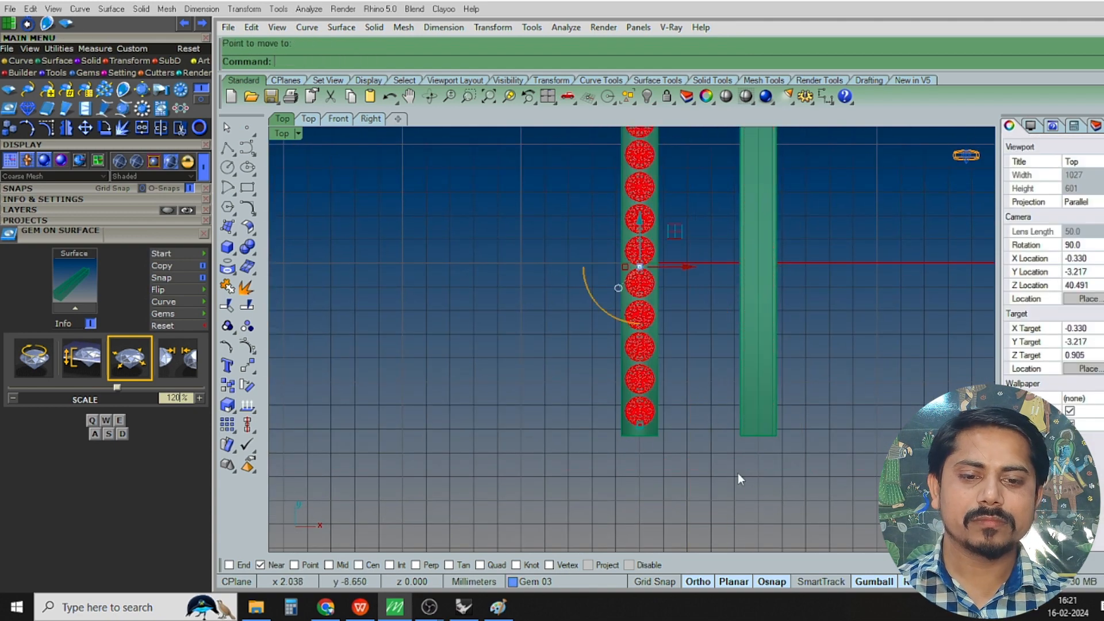
Examine how the row of gems sits on the domed bar in the Perspective view
scroll(661, 393, up, 4)
key(F4)
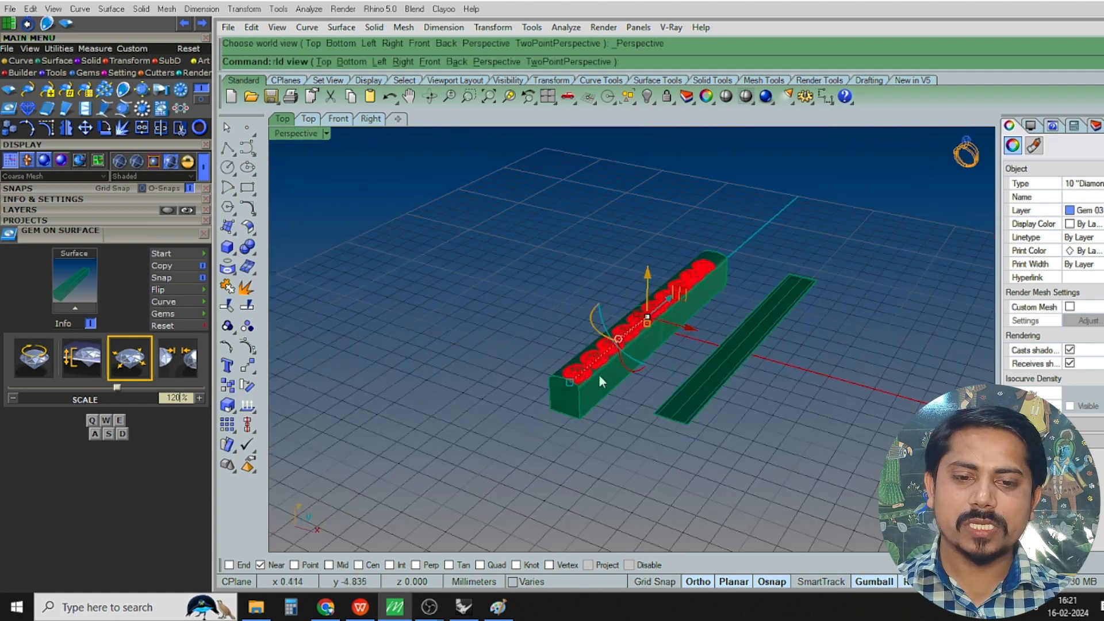
right_drag(599, 375, 802, 371)
right_drag(562, 349, 672, 387)
scroll(673, 387, up, 3)
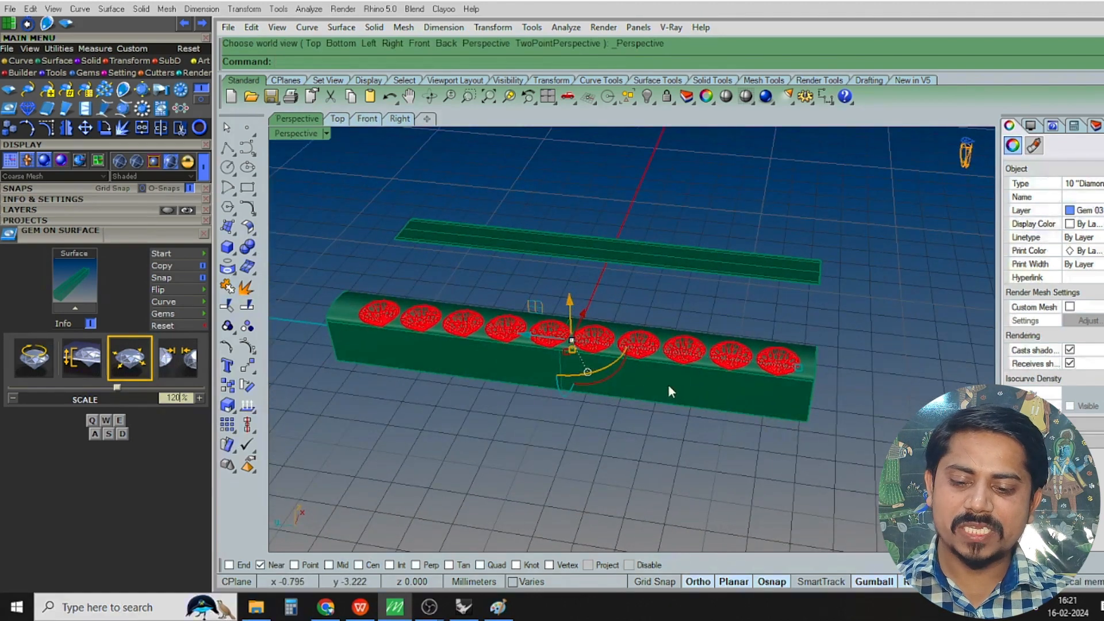
Start the Channel Builder on the ten gems and set the cutter's edge profile to channel 07
key(F6)
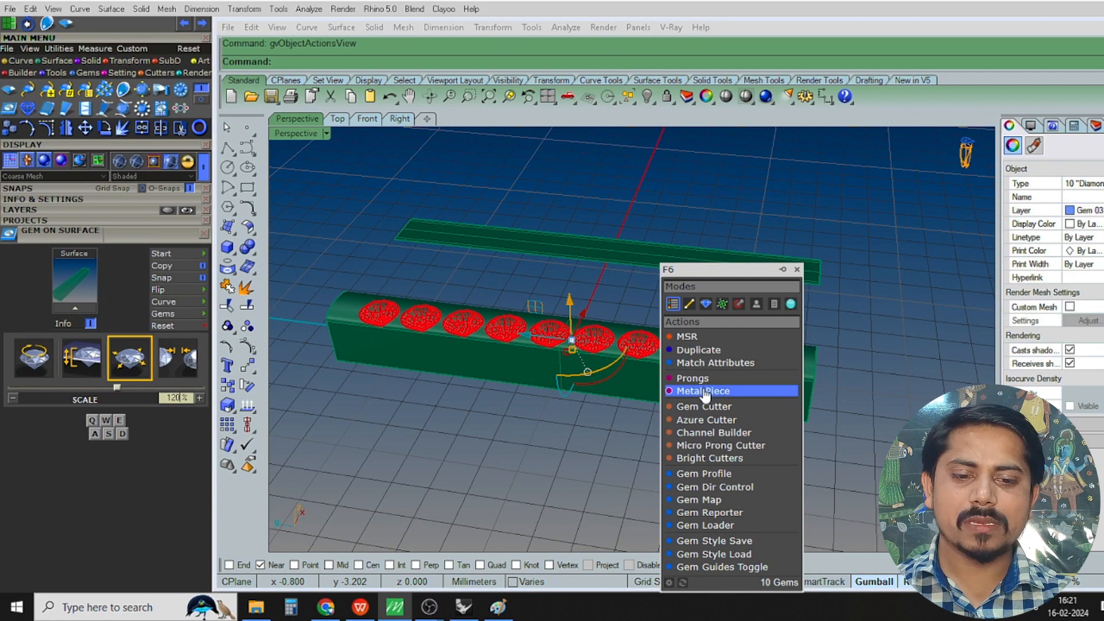
click(711, 432)
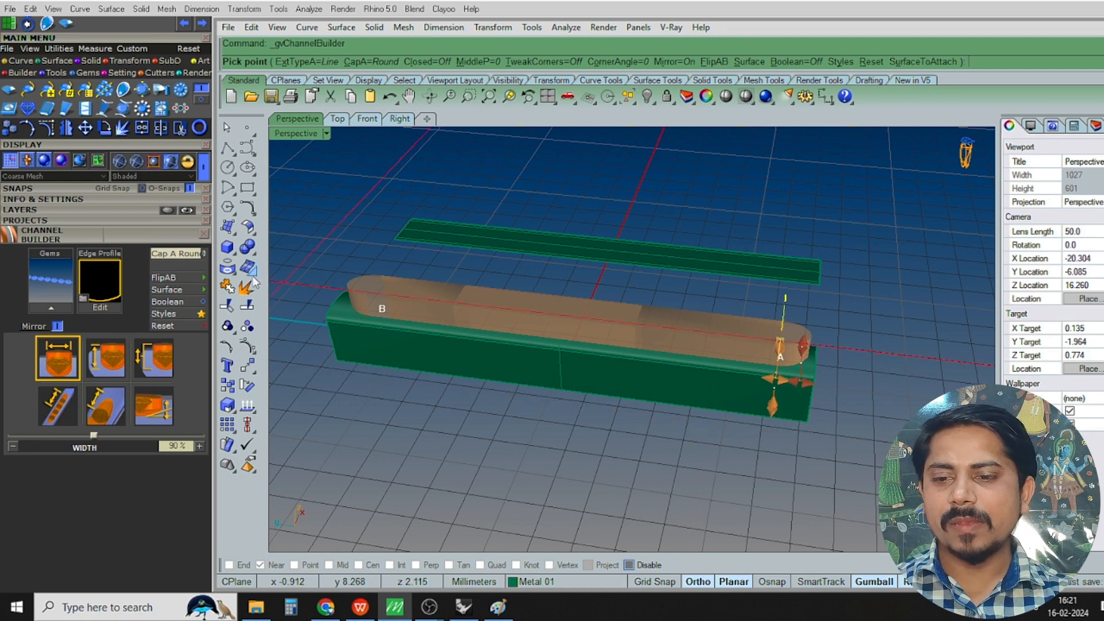
scroll(144, 230, down, 1)
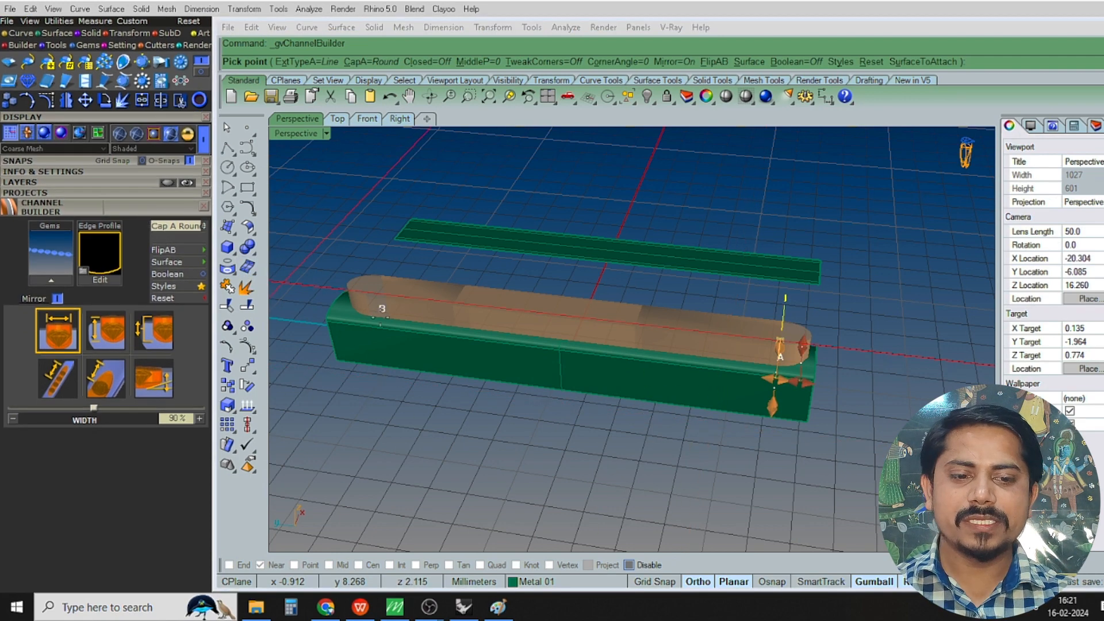
click(99, 254)
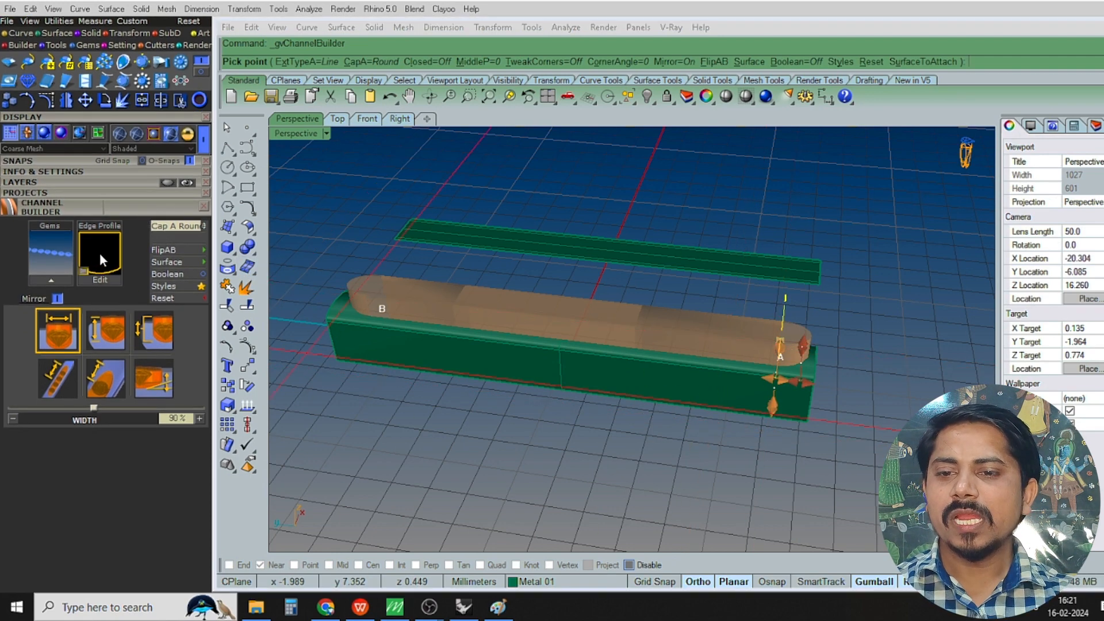
double_click(175, 75)
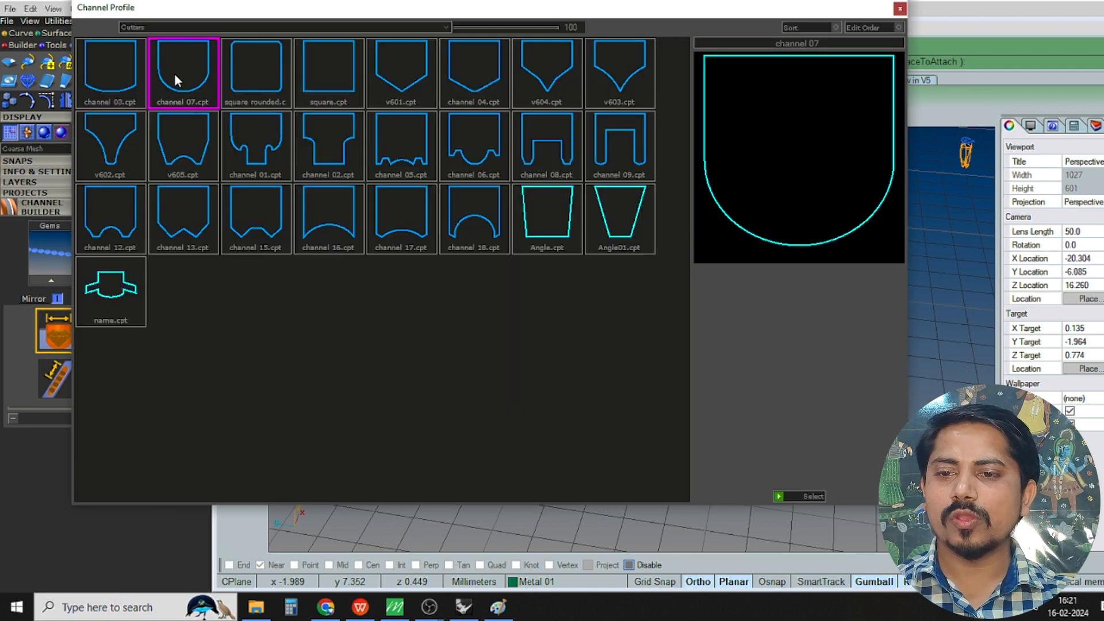
Examine the channel cutter's cross-section against the bar and gems in a wireframe Front view, and leave the command
right_drag(661, 319, 652, 316)
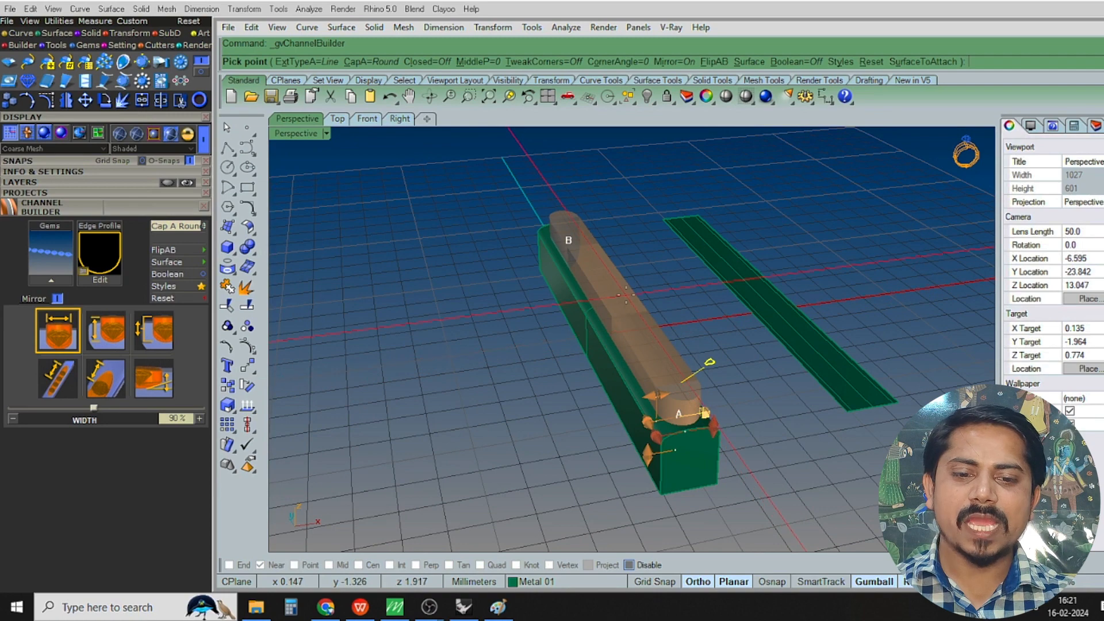
key(ctrl+F2)
scroll(635, 329, up, 10)
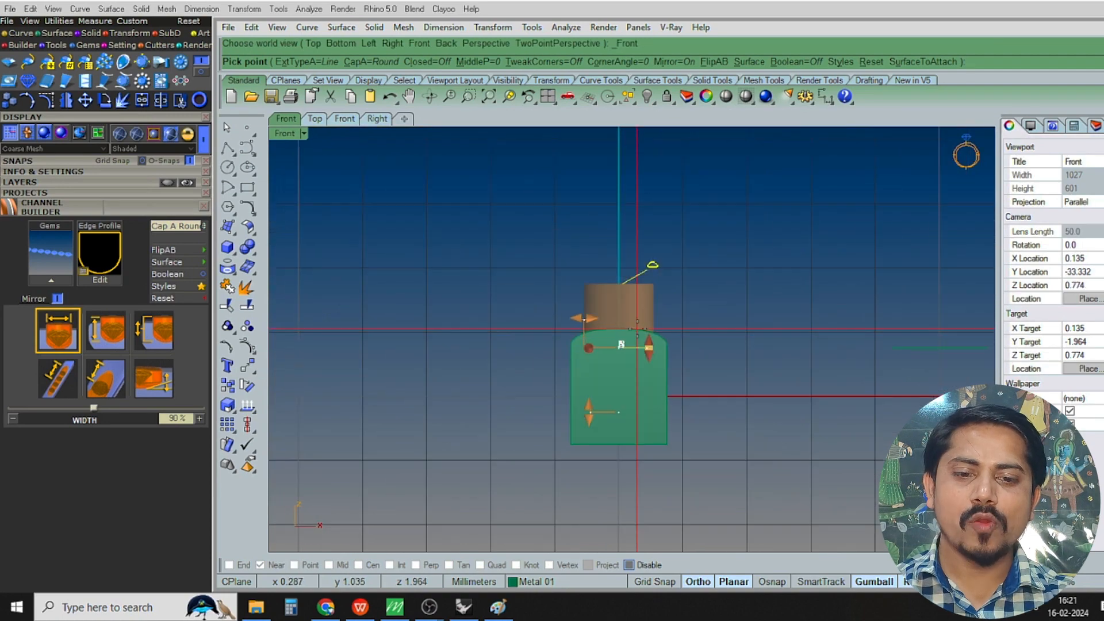
click(746, 96)
right_drag(602, 396, 627, 361)
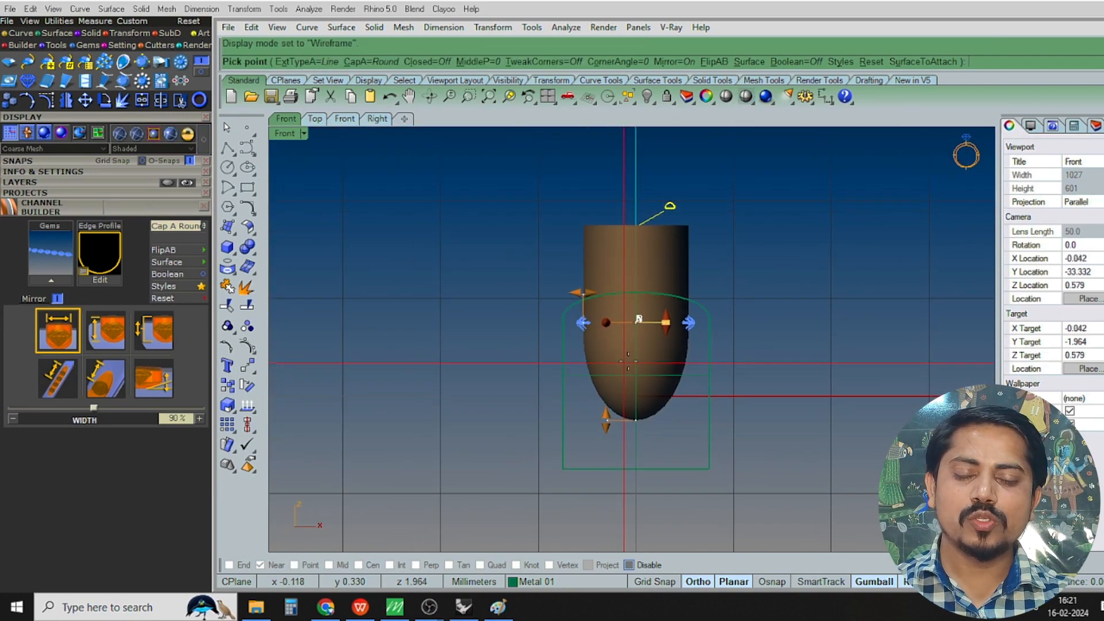
scroll(661, 329, up, 3)
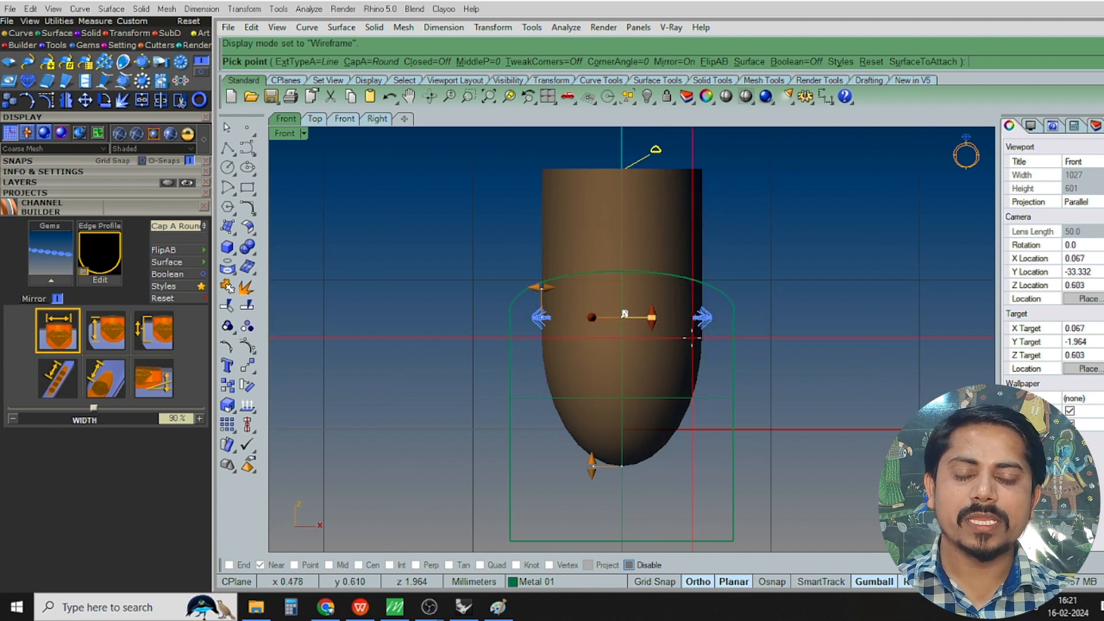
key(ctrl+F1)
key(Escape)
scroll(715, 306, down, 3)
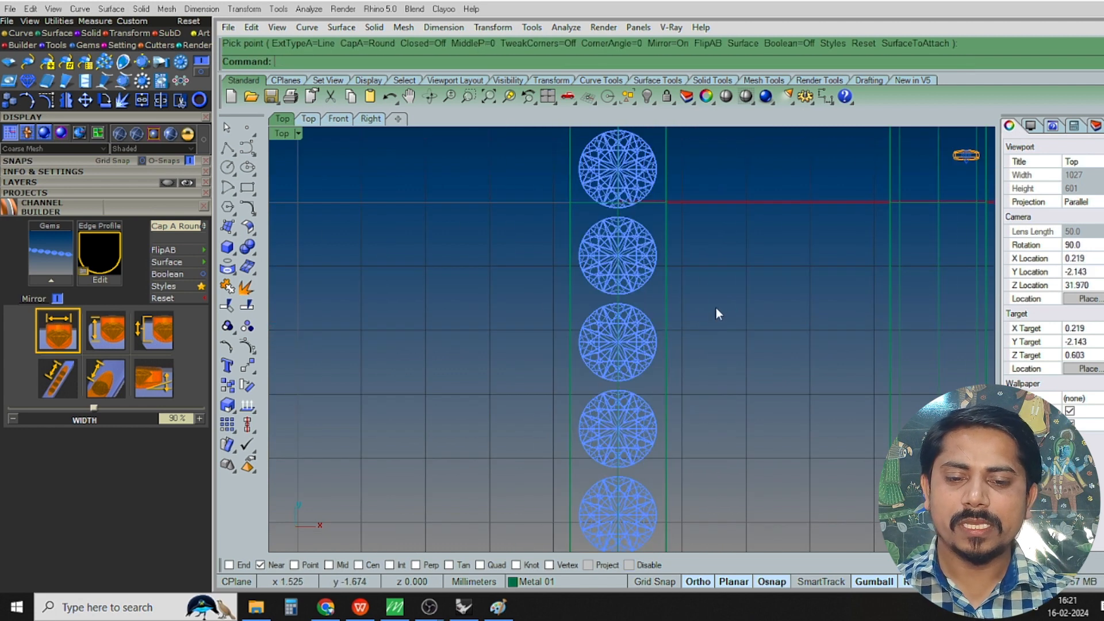
Copy the end gem of the row about 8 mm along the positive X direction, beyond the flat strip
key(ctrl+F4)
scroll(568, 361, up, 3)
scroll(568, 360, up, 3)
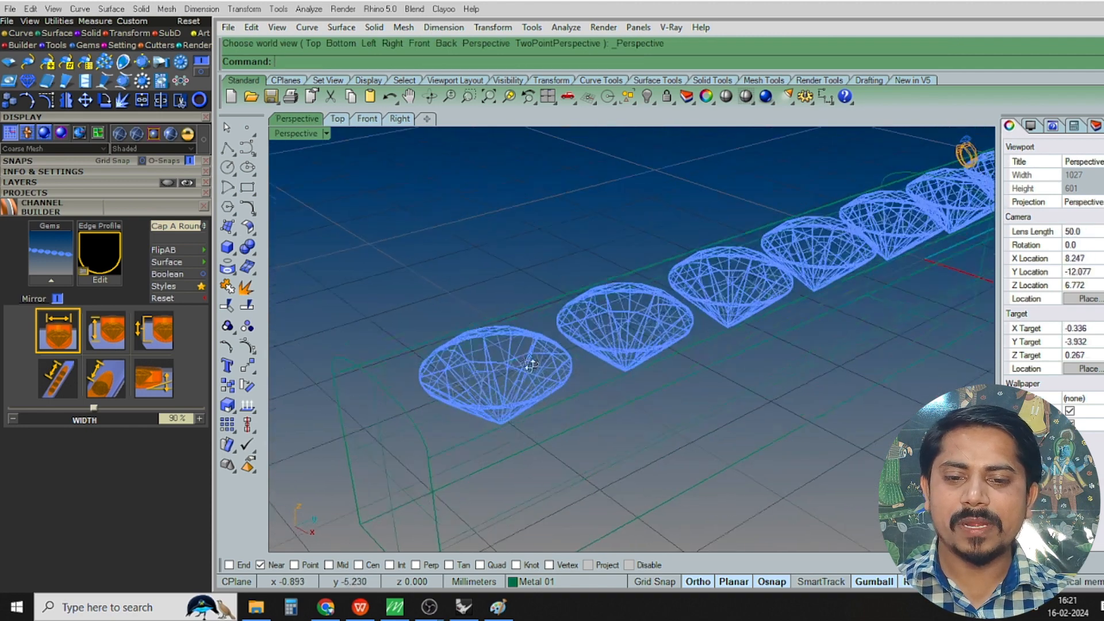
click(482, 346)
key(ctrl+F1)
scroll(566, 323, down, 2)
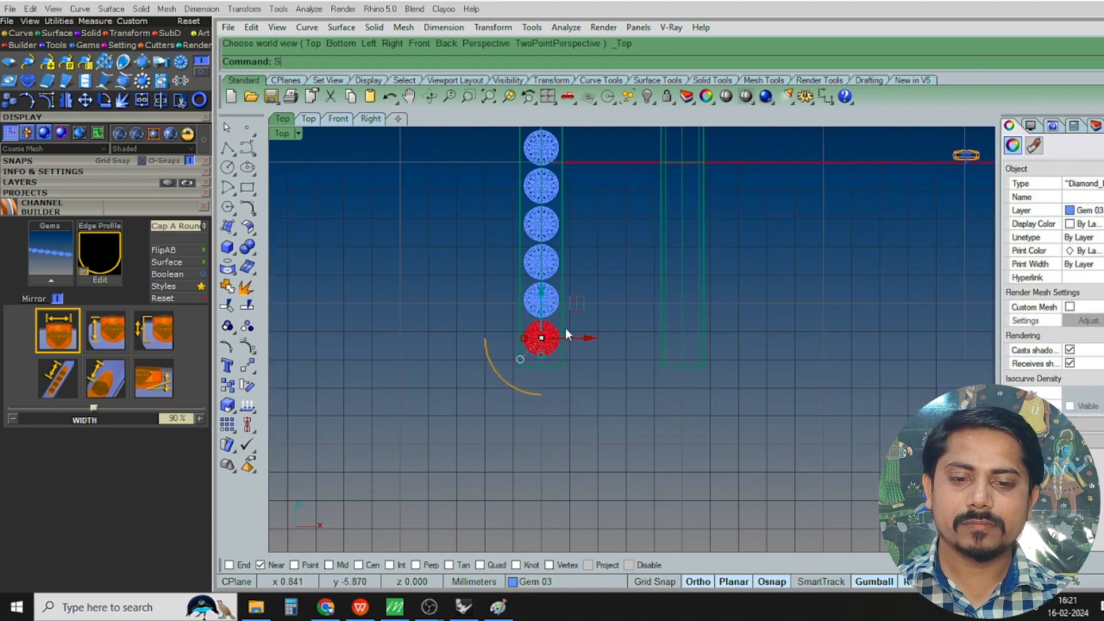
key(ctrl+alt+s)
scroll(550, 339, up, 2)
key(Escape)
key(ctrl+alt+w)
click(537, 337)
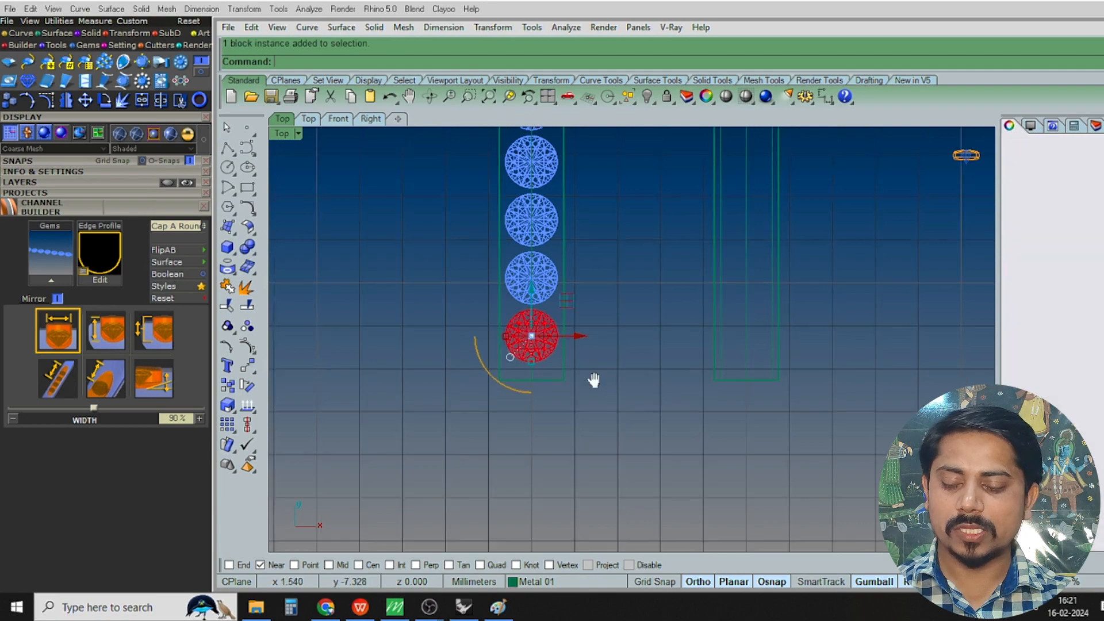
right_drag(592, 382, 524, 344)
click(497, 370)
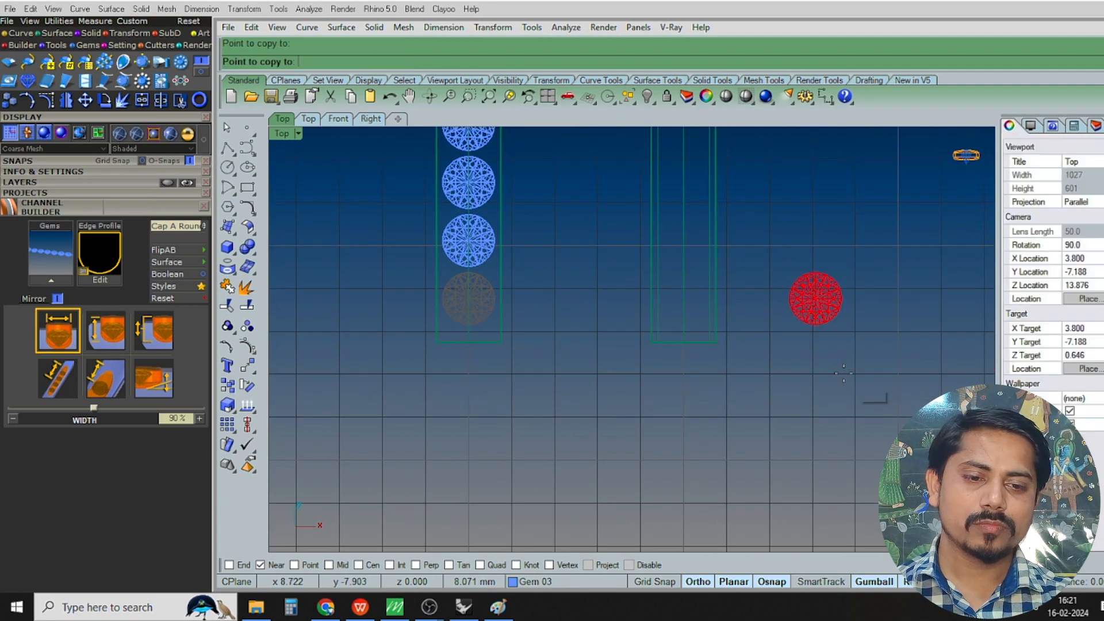
click(843, 371)
Examine the copied gem's table, girdle and pointed base in the shaded Perspective view
right_drag(829, 380, 673, 377)
key(ctrl+F4)
key(ctrl+alt+s)
scroll(713, 339, up, 8)
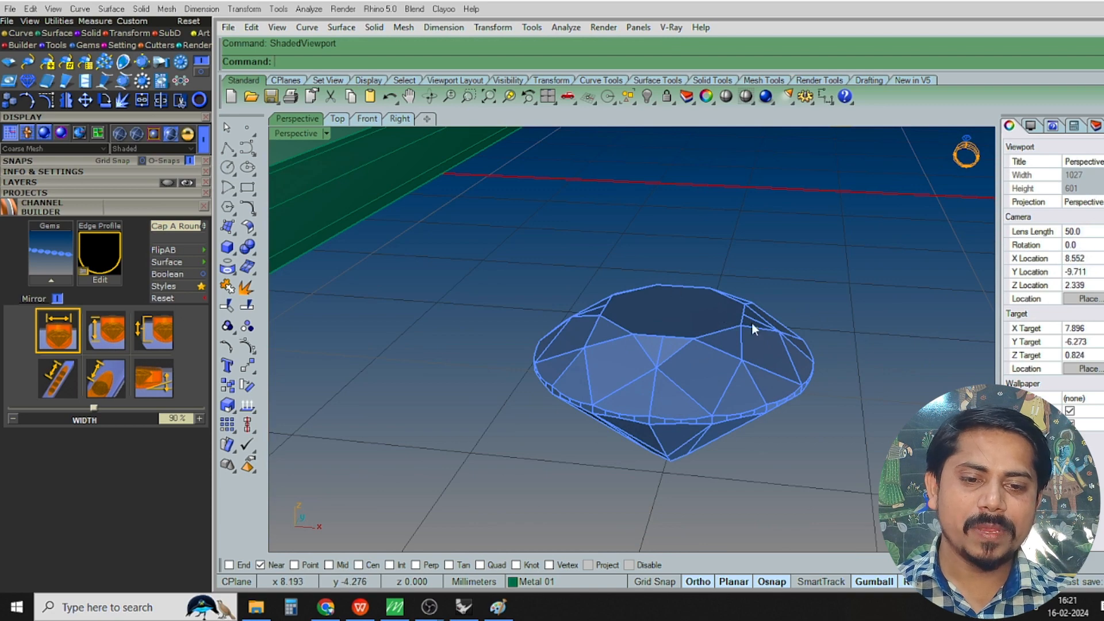
right_drag(750, 323, 717, 321)
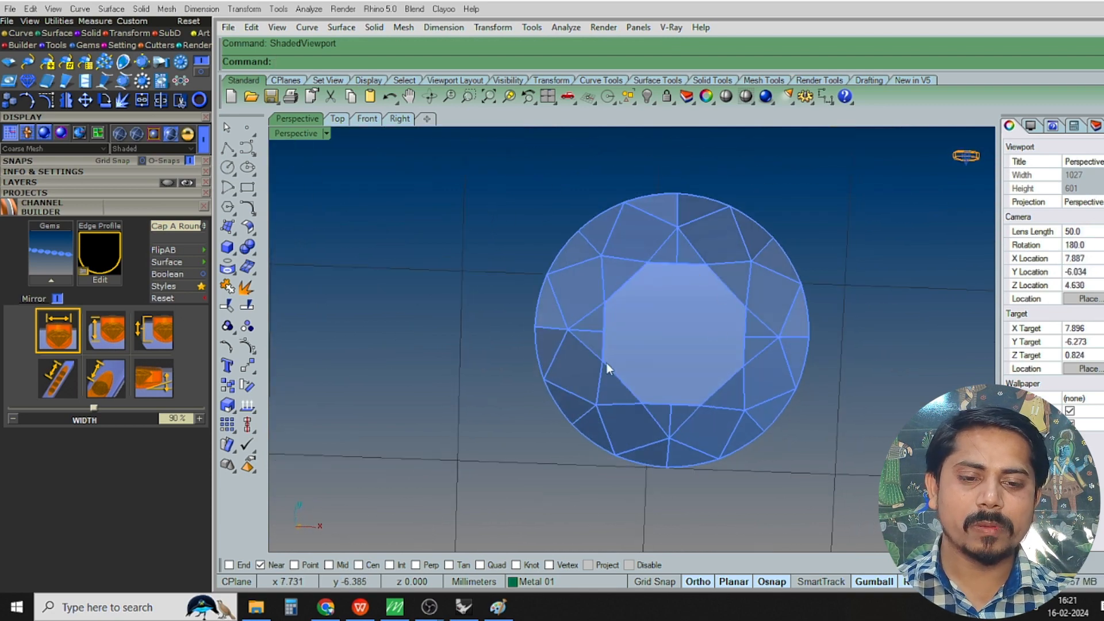
right_drag(606, 363, 770, 367)
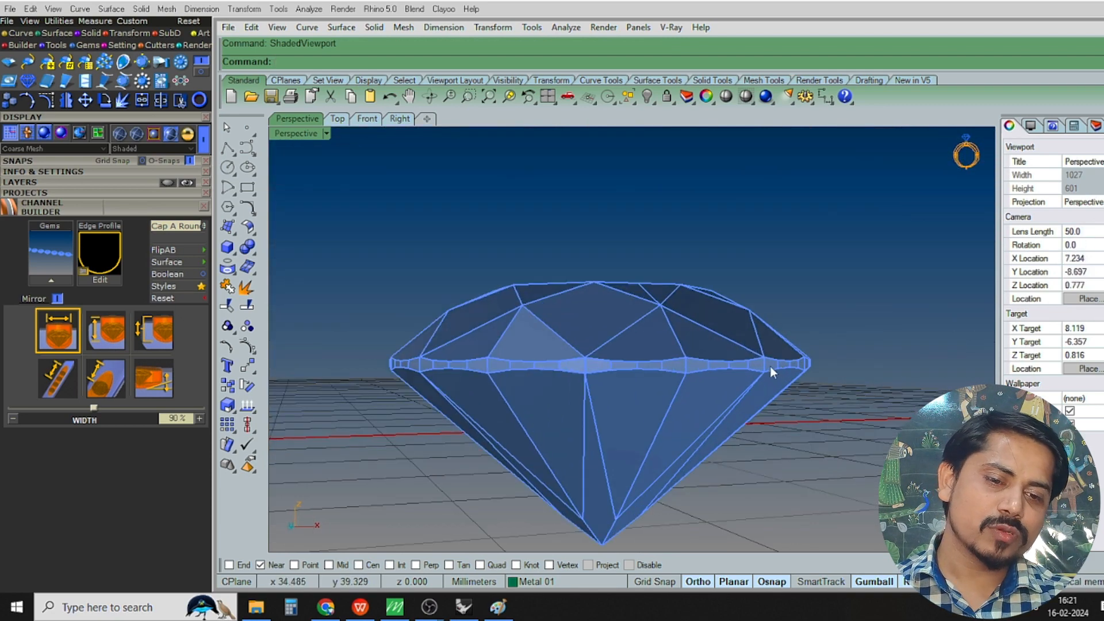
scroll(728, 357, down, 8)
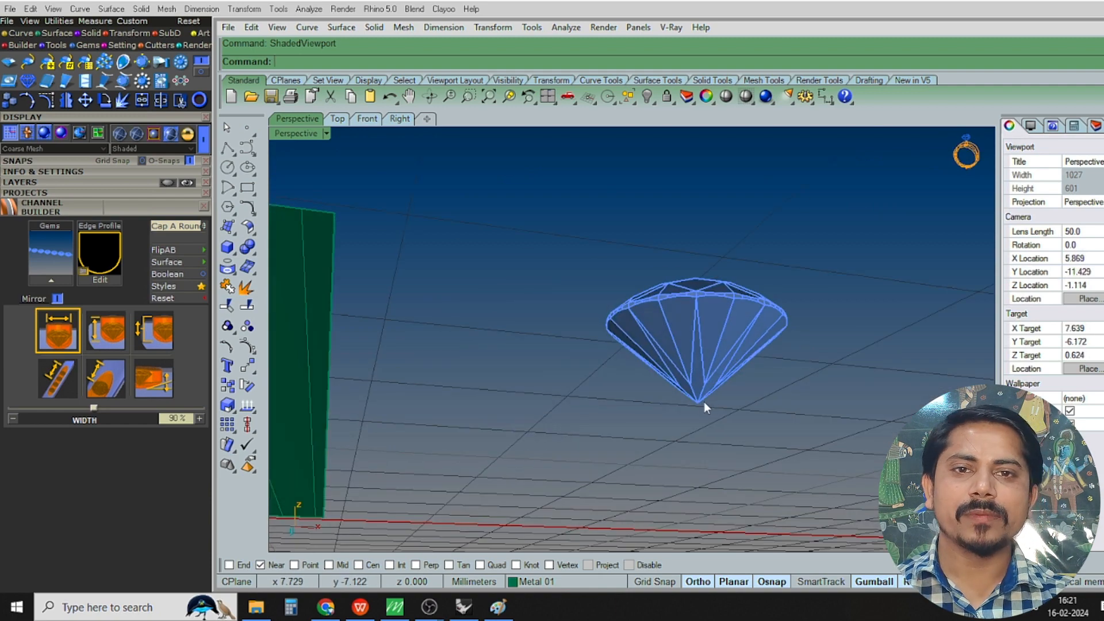
right_drag(702, 403, 738, 299)
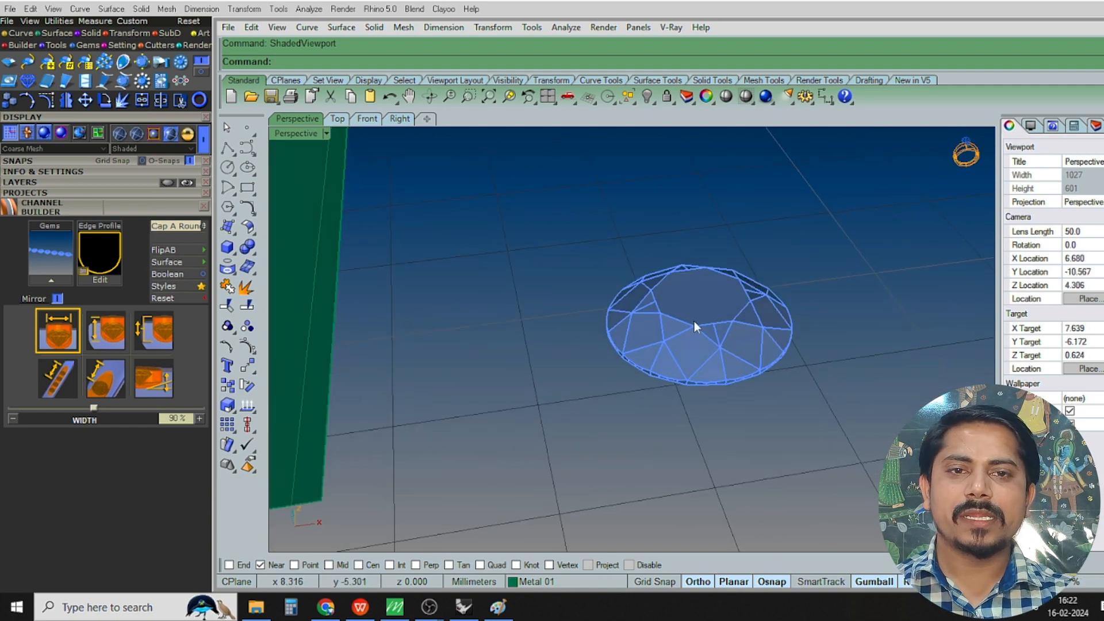
right_drag(732, 366, 778, 342)
Delete the copied gem beyond the flat strip
key(ctrl+F1)
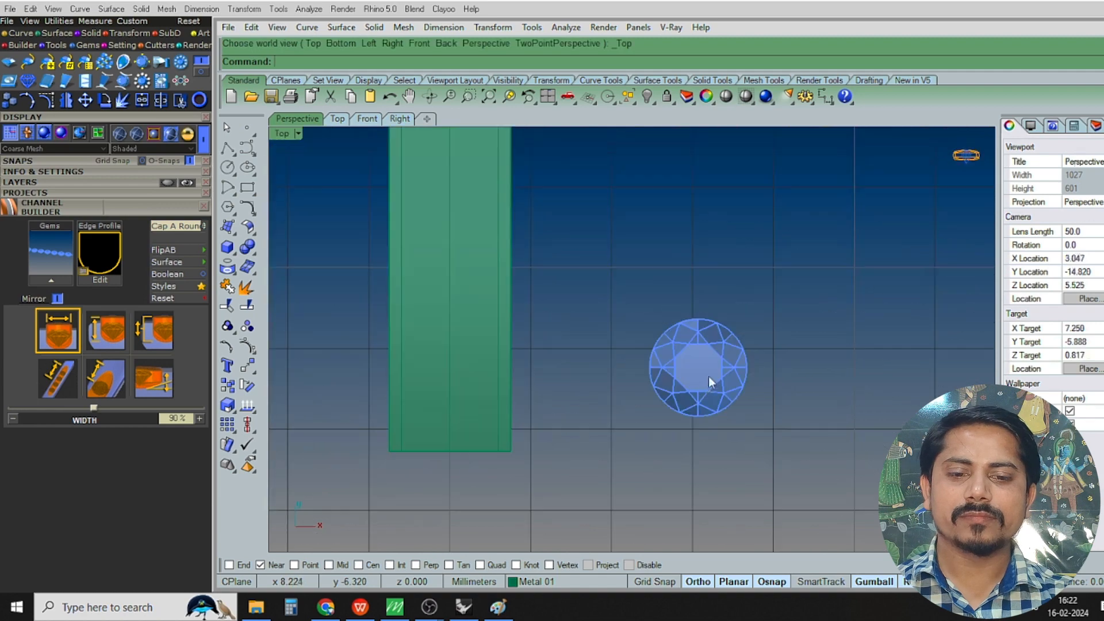
click(791, 297)
drag(794, 322, 481, 347)
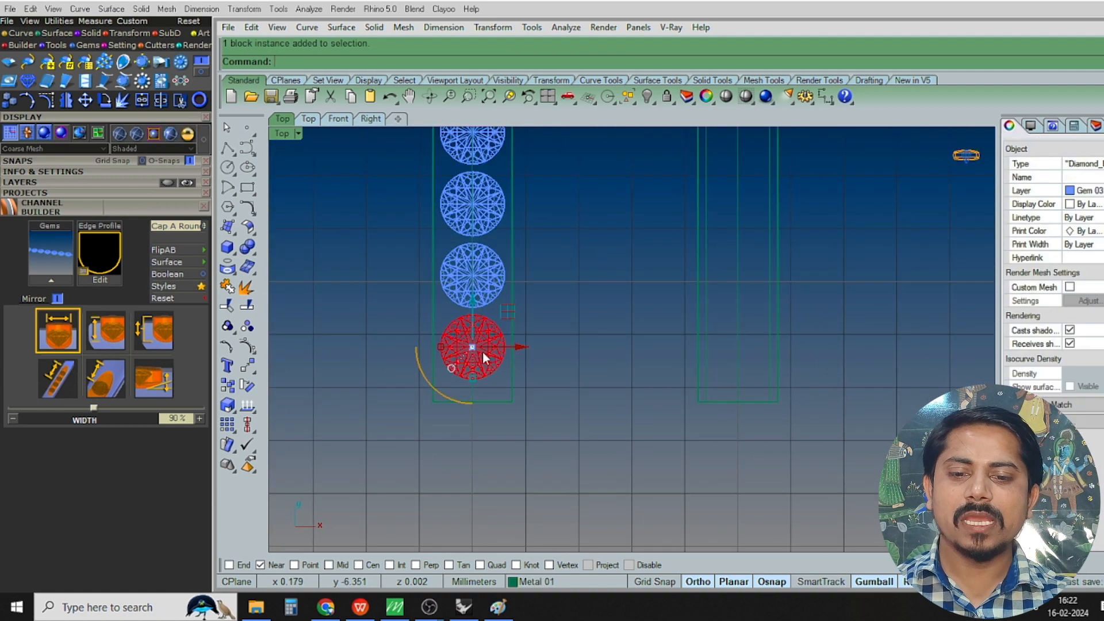
Try to load the gem row on the bar into the Channel Builder from the Top view
scroll(481, 352, down, 5)
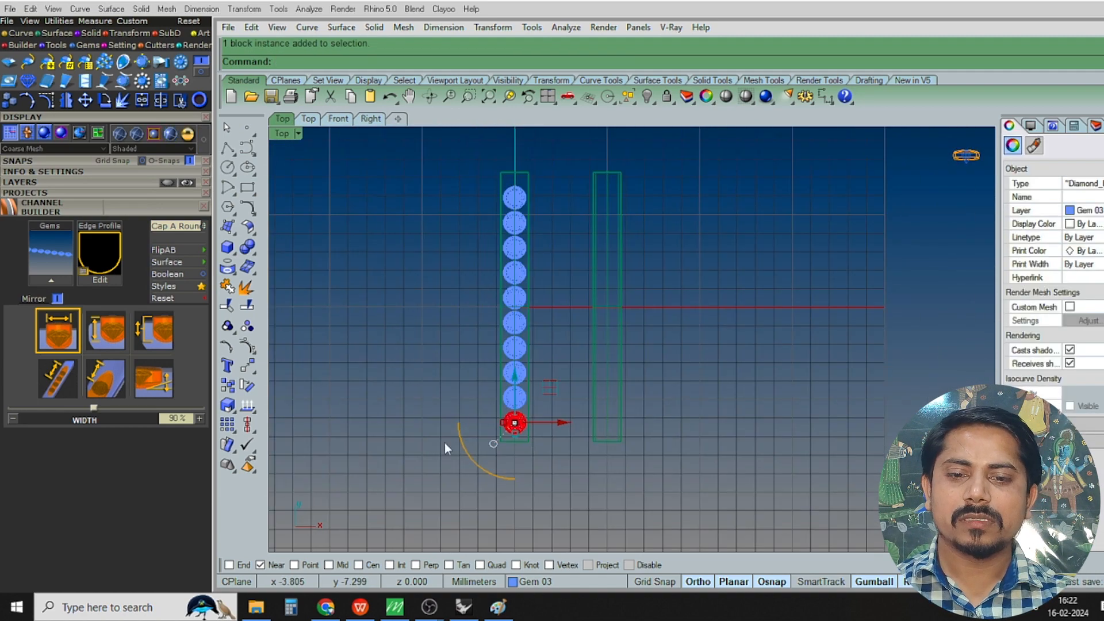
drag(549, 190, 549, 191)
right_drag(500, 360, 513, 293)
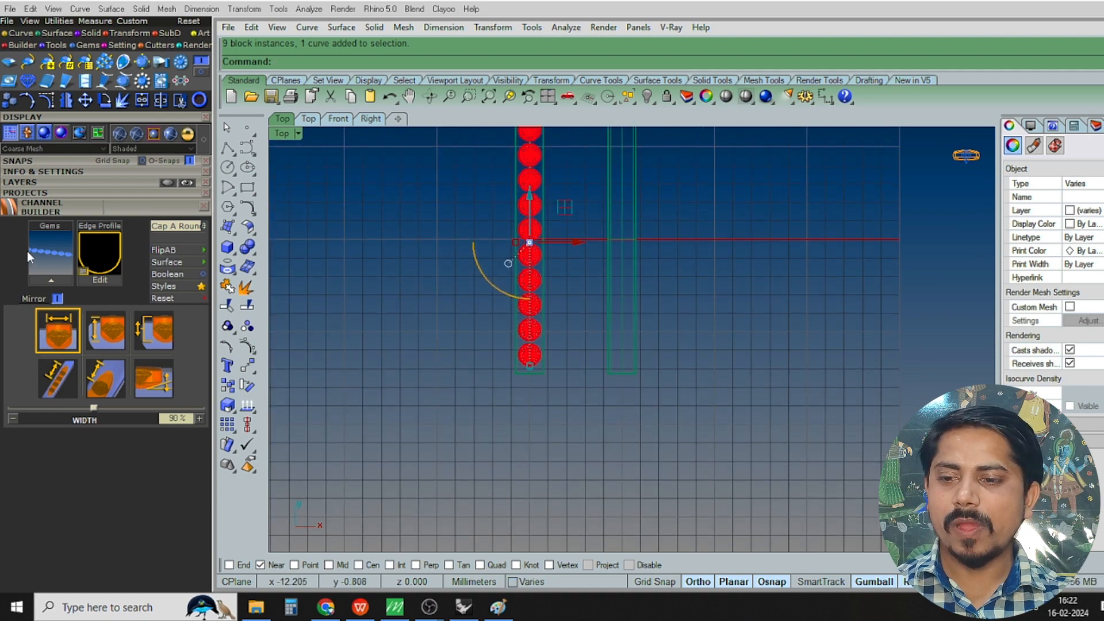
click(46, 281)
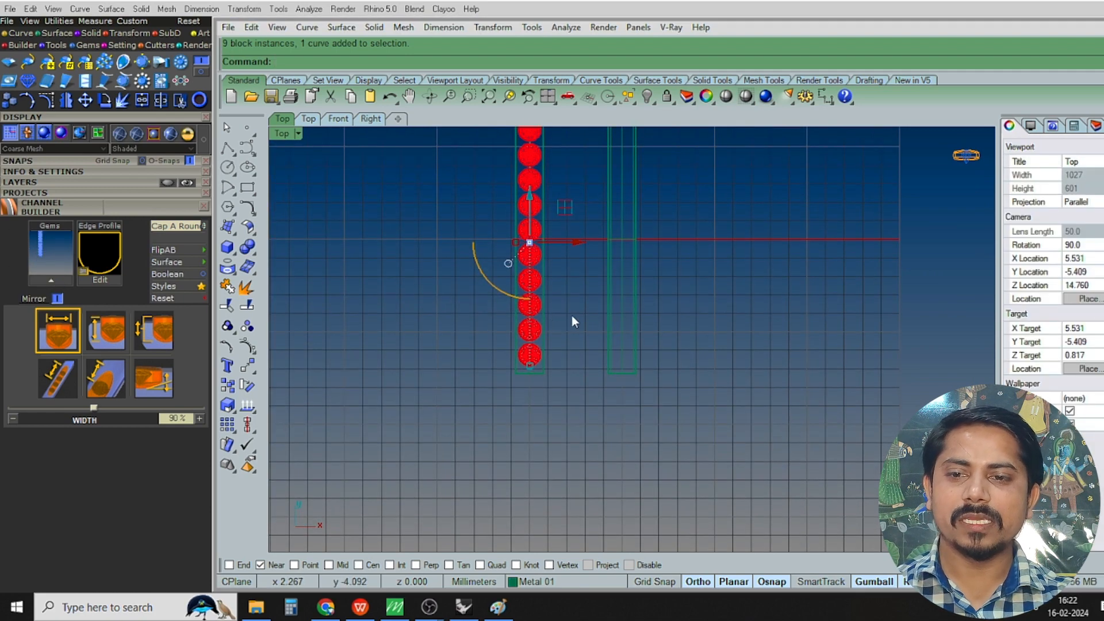
right_drag(571, 315, 566, 361)
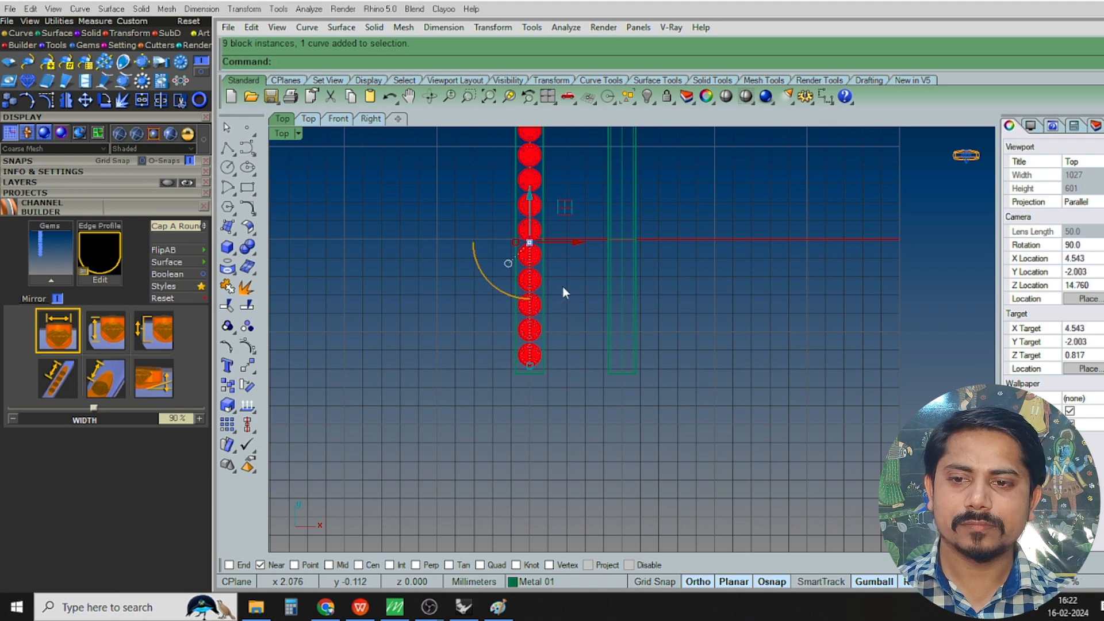
right_drag(564, 293, 567, 251)
Shade the Perspective view and load only the ten gems into the Channel Builder to preview the channel cutter
key(F4)
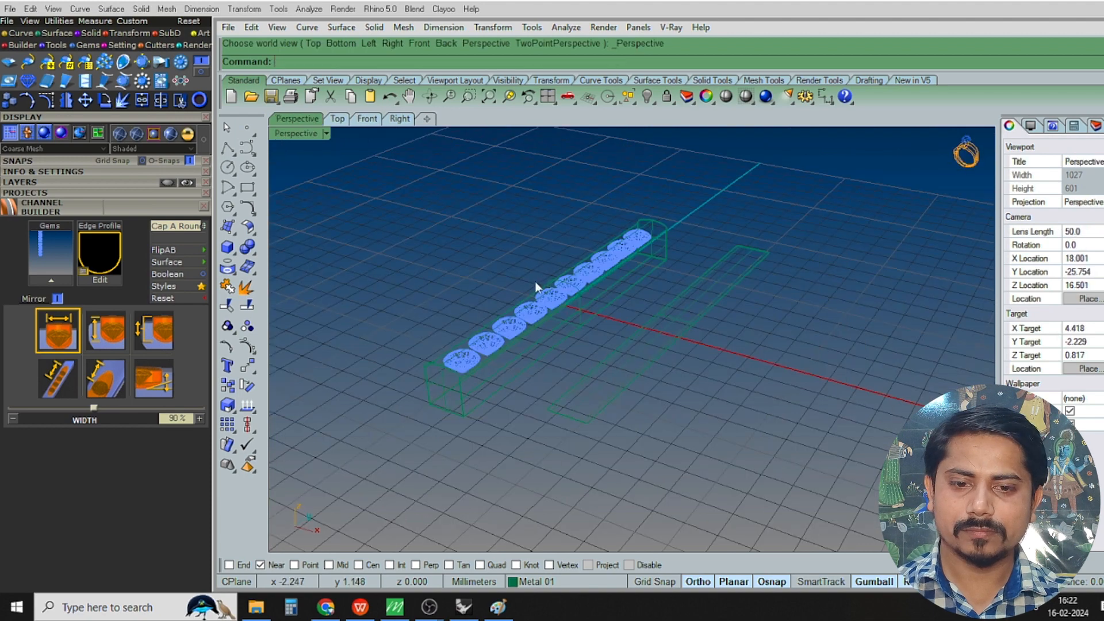
text(SV)
key(Return)
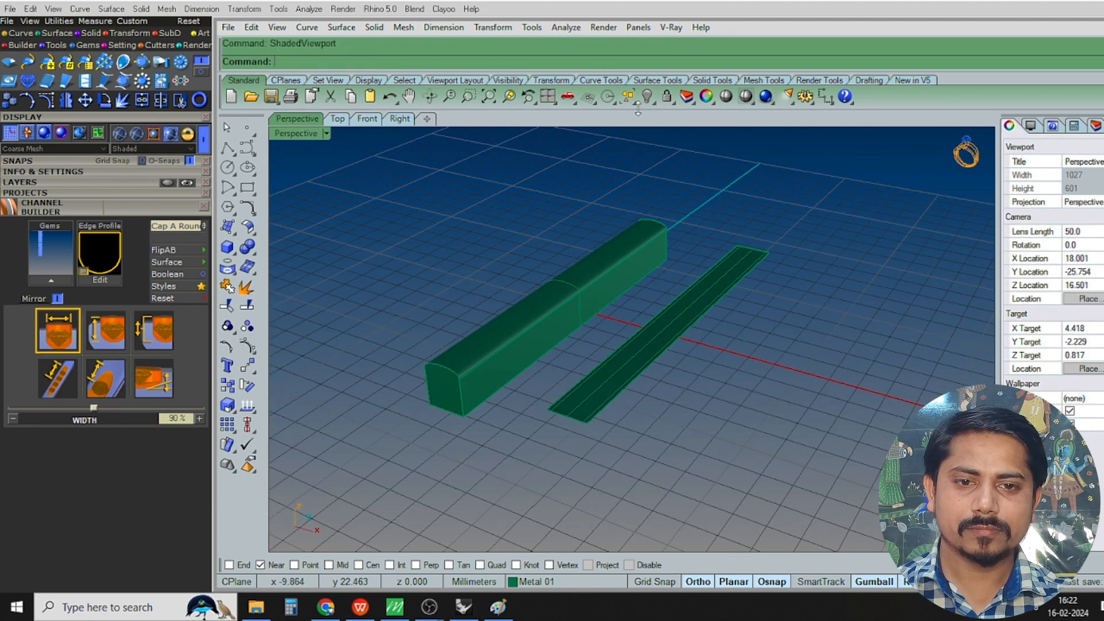
click(37, 336)
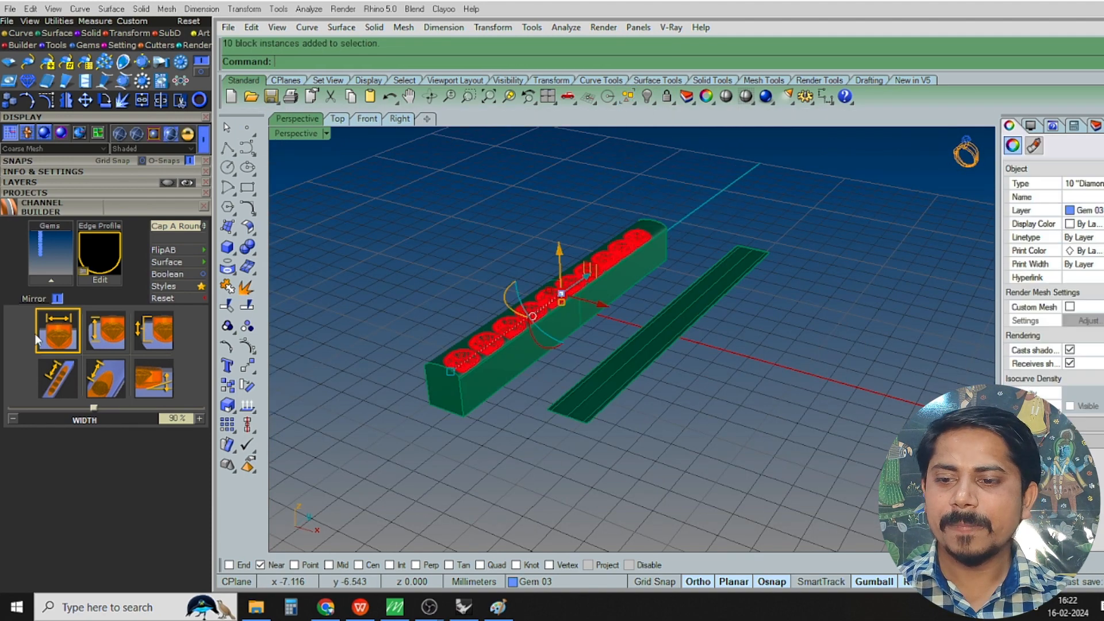
click(51, 281)
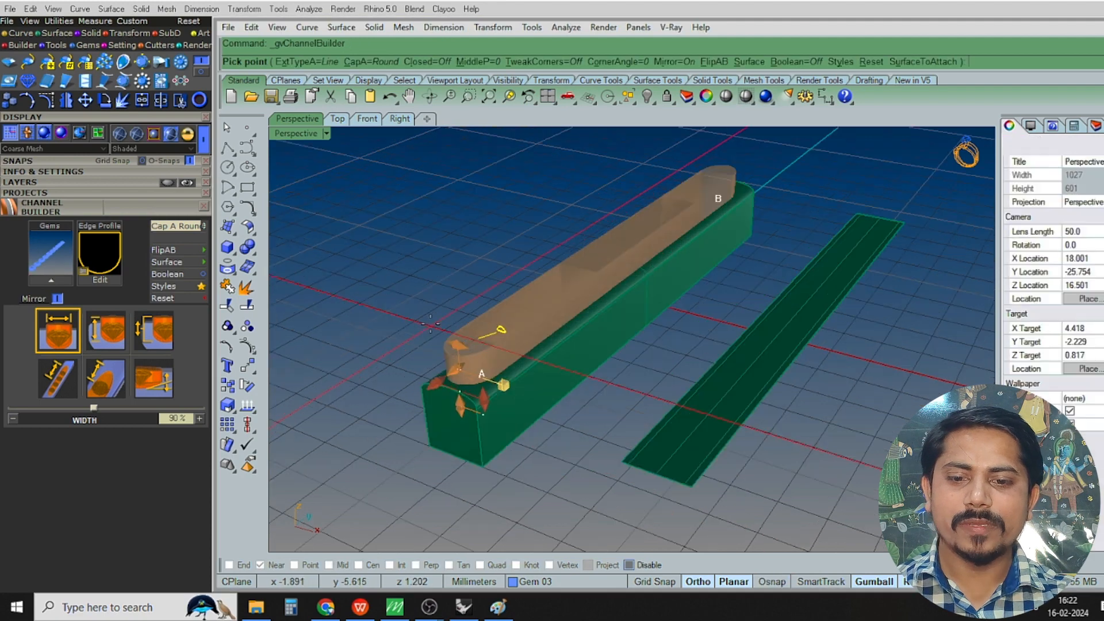
Set the channel cutter's height to 39% in a wireframe Front view so the gem tips extend below it
right_drag(509, 339, 537, 310)
key(ctrl+F2)
key(ctrl+alt+w)
scroll(532, 348, up, 8)
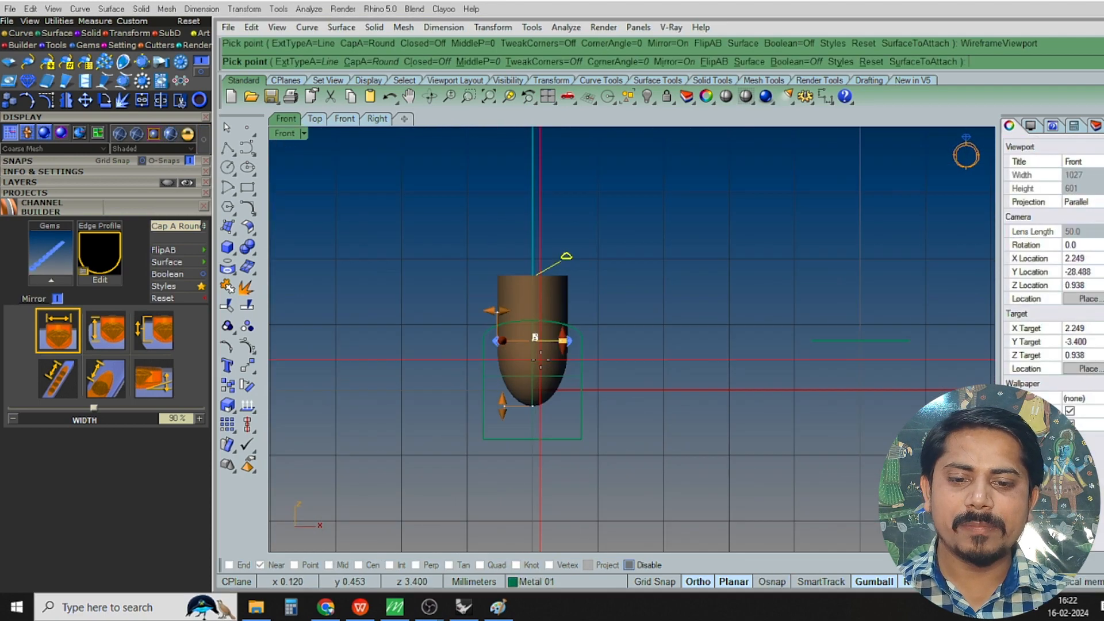
drag(505, 431, 504, 370)
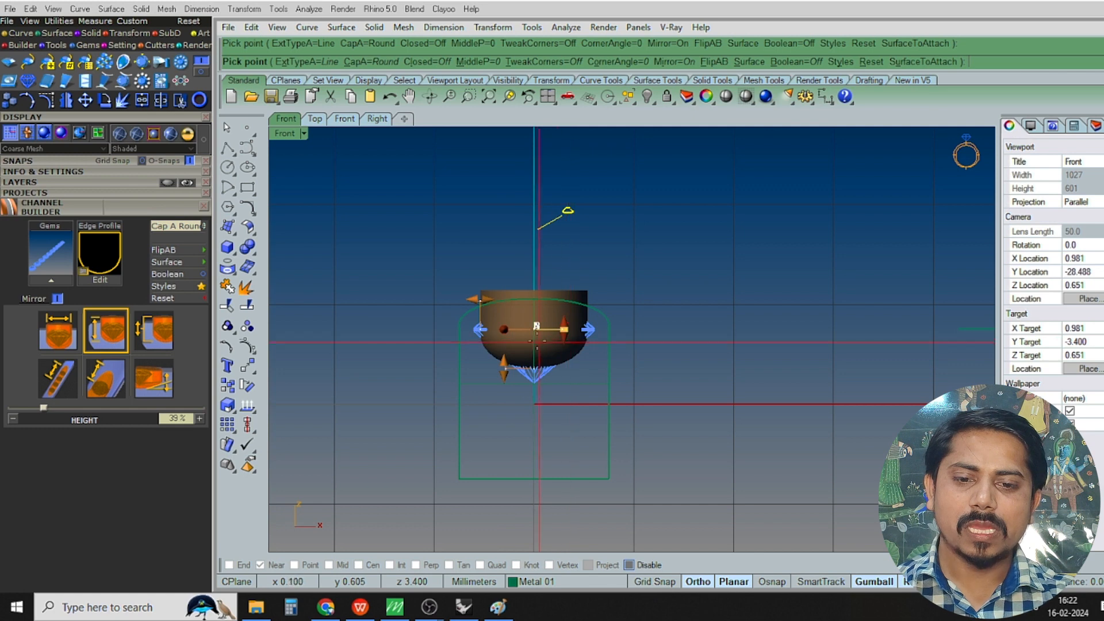
Set the channel cutter's cap scale to 2%
scroll(567, 334, up, 3)
scroll(555, 335, up, 2)
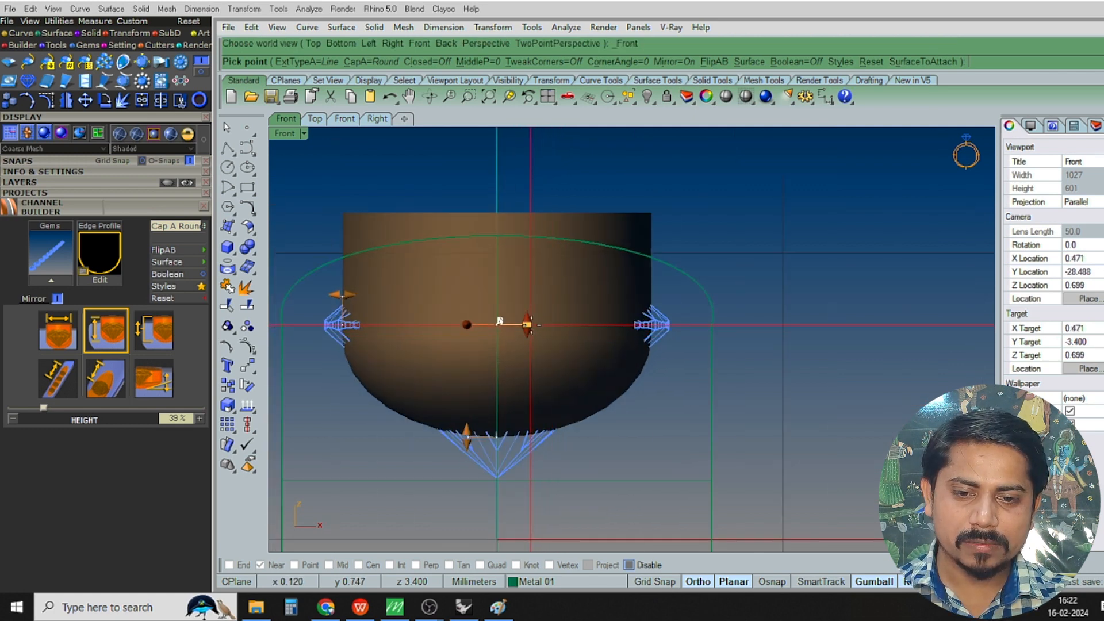
drag(528, 325, 527, 317)
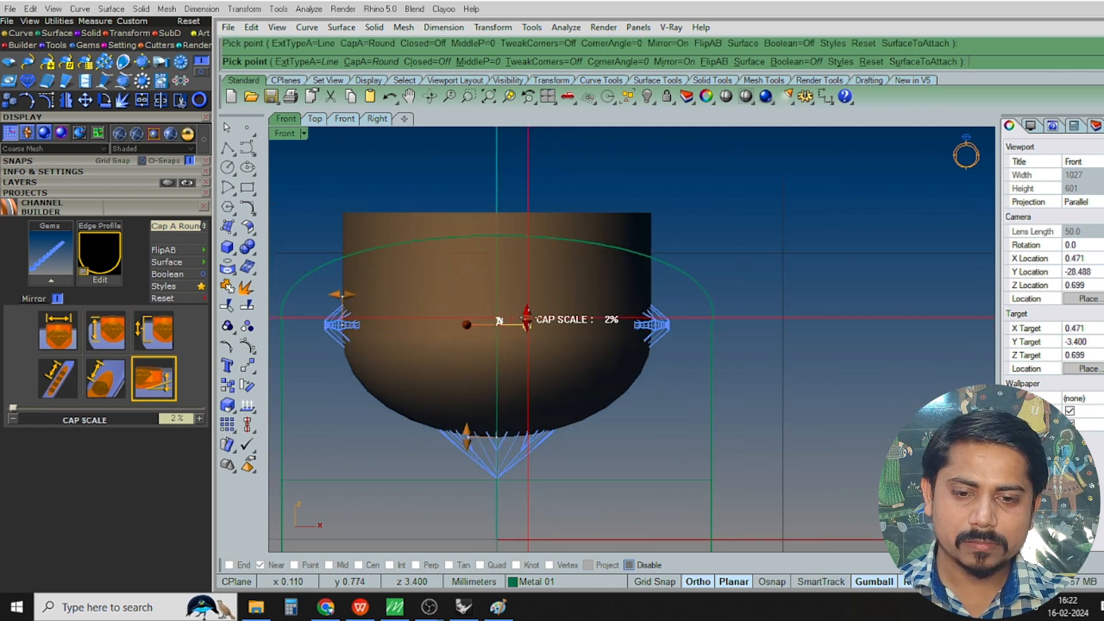
Examine the cutter's rounded end and its depth against the gems in the Right and Perspective views
key(F4)
scroll(480, 340, down, 8)
right_drag(481, 340, 761, 319)
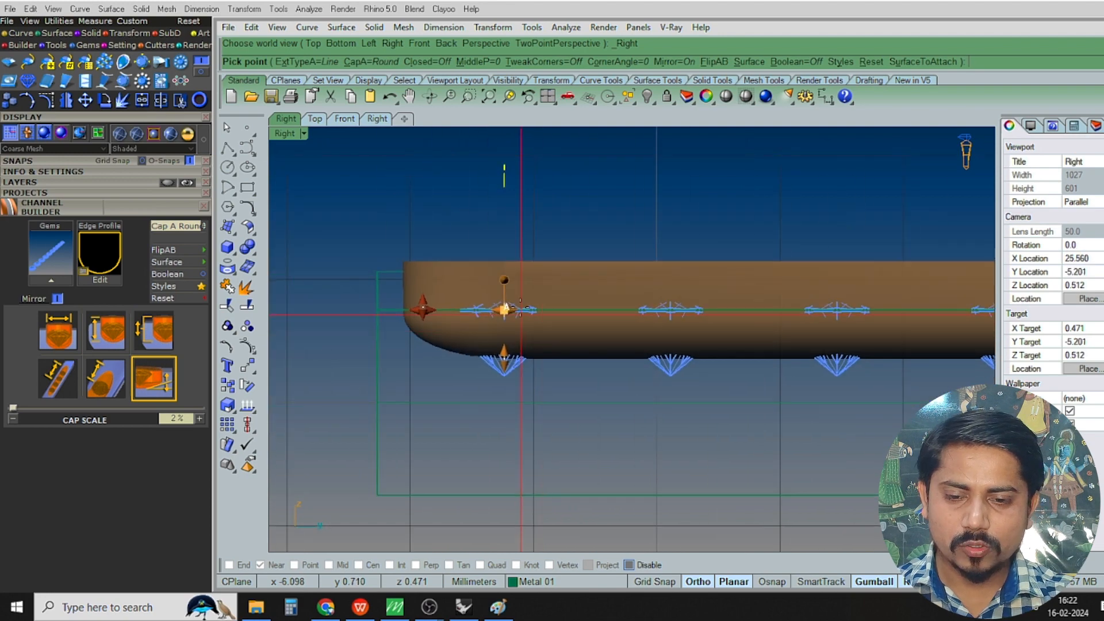
scroll(519, 308, up, 4)
key(F2)
key(F1)
right_drag(540, 308, 661, 288)
scroll(669, 369, up, 4)
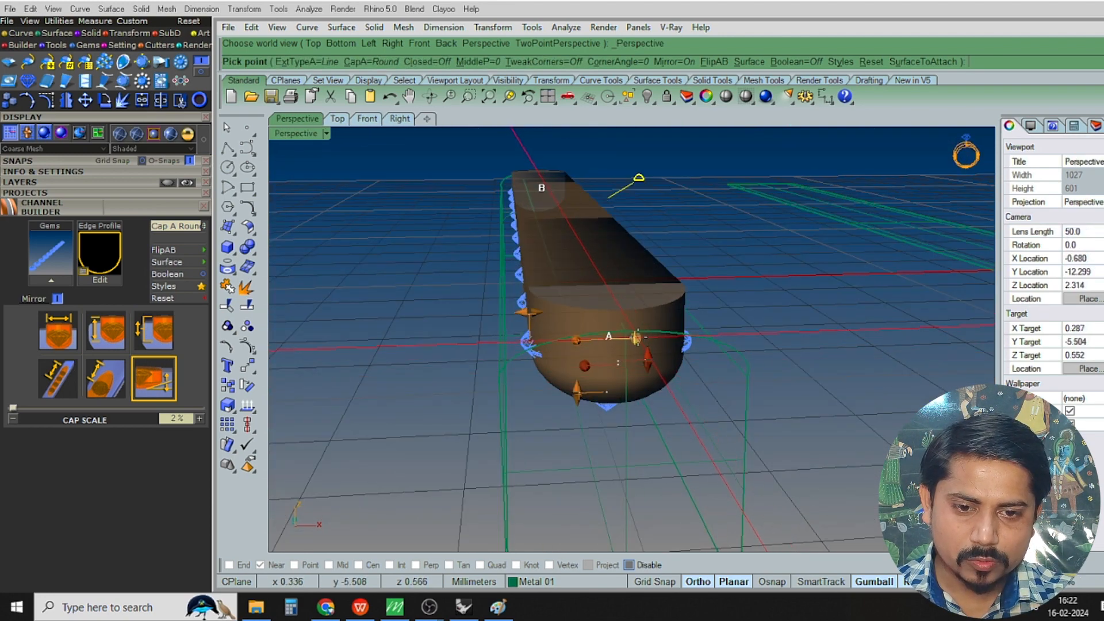
Raise the channel cutter's offset to 0.09 mm and check it against the gems in the Front view
scroll(635, 339, up, 2)
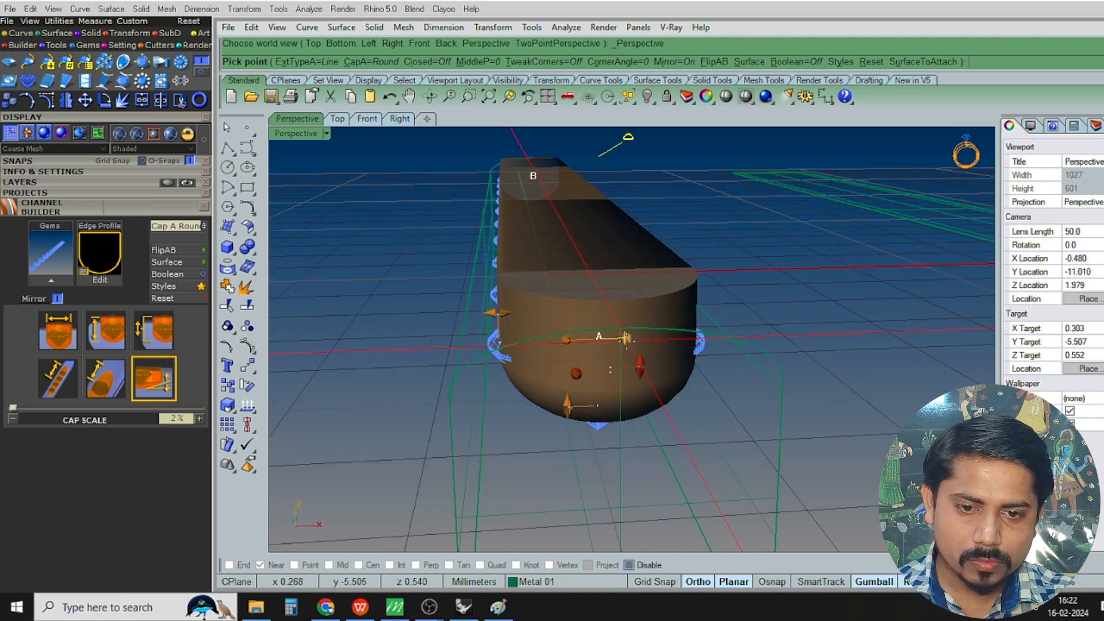
drag(626, 339, 627, 328)
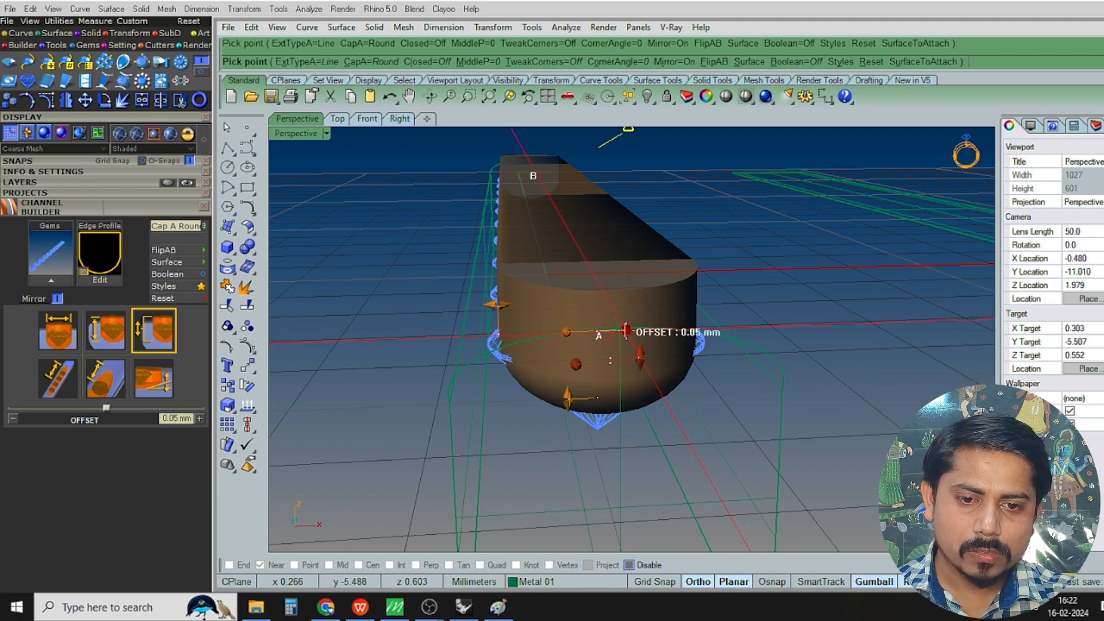
drag(627, 331, 627, 321)
key(ctrl+F2)
scroll(595, 337, up, 4)
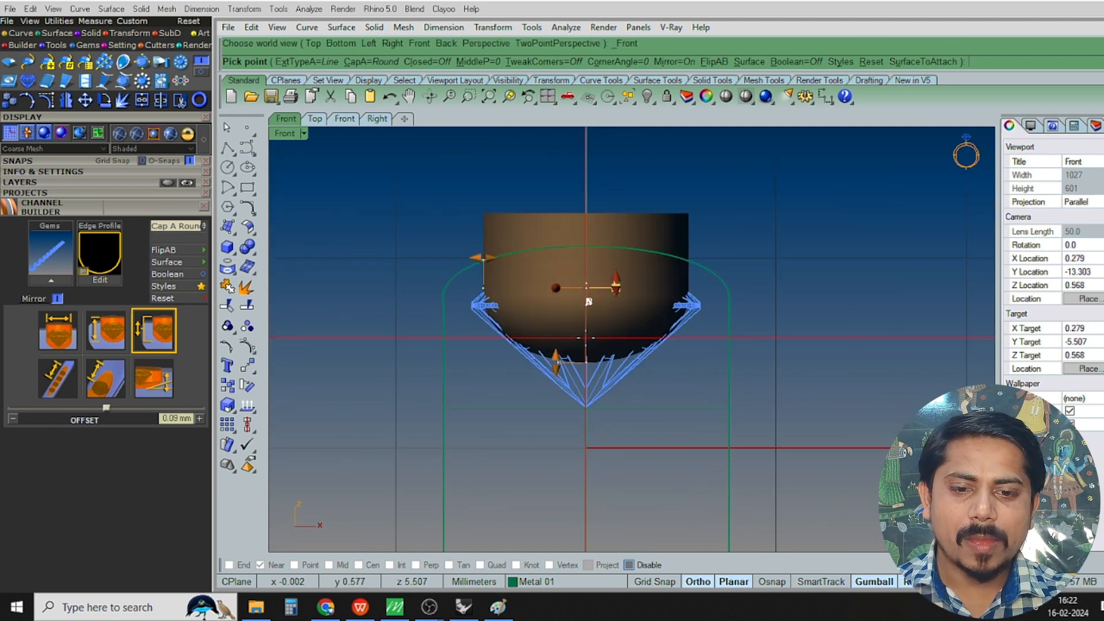
scroll(586, 337, up, 1)
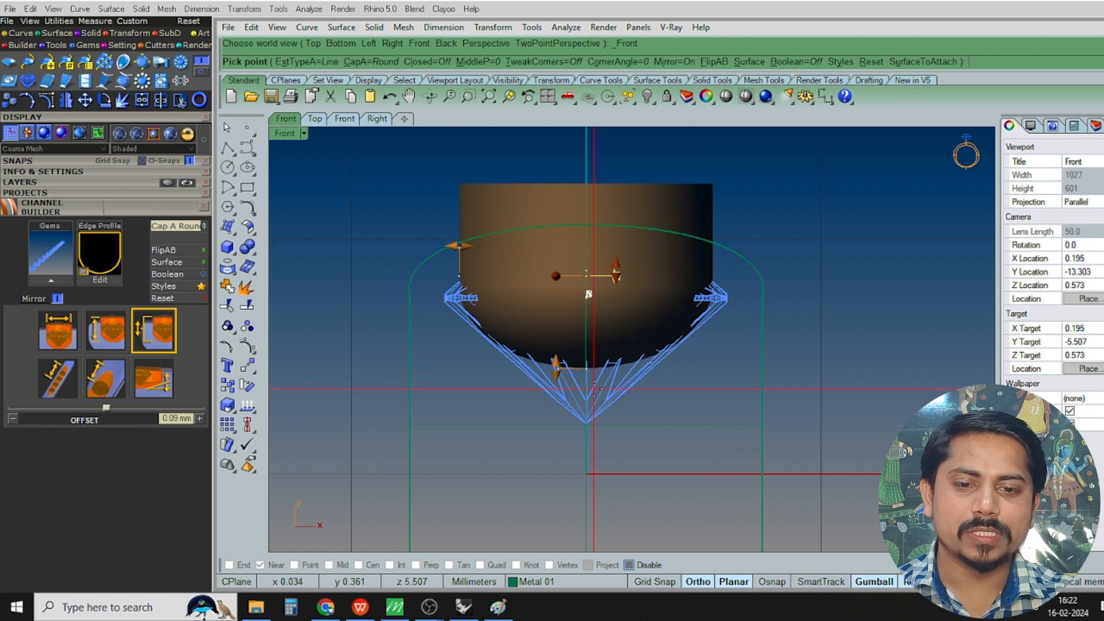
Narrow the channel cutter to a width of 48% in the Top view so the gem sides extend beyond it
key(ctrl+F1)
scroll(611, 332, down, 2)
scroll(632, 373, up, 4)
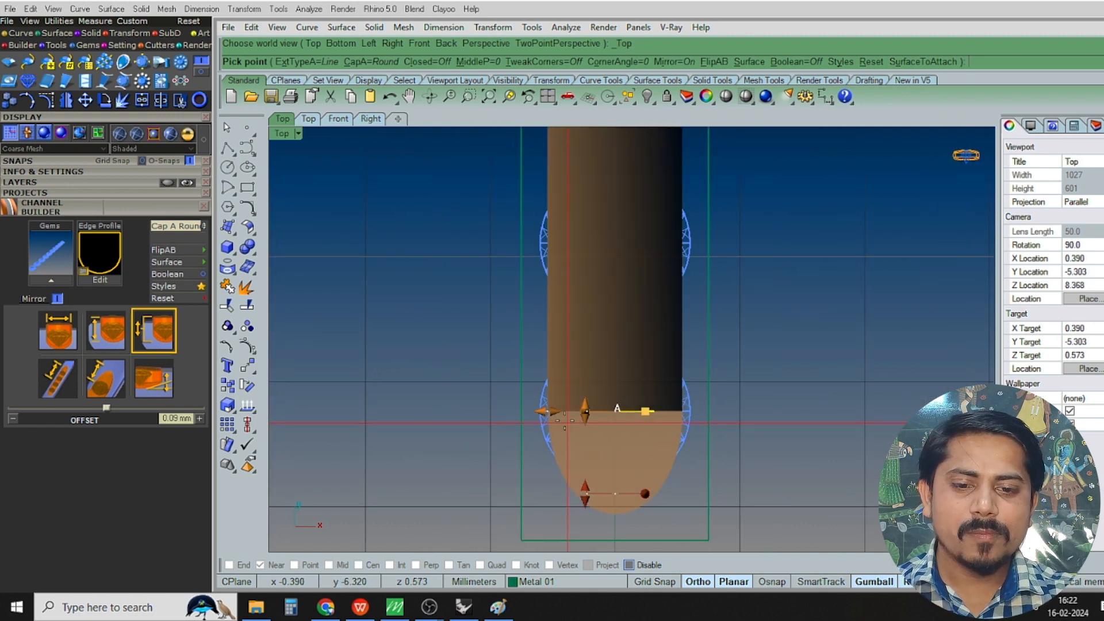
drag(548, 412, 595, 412)
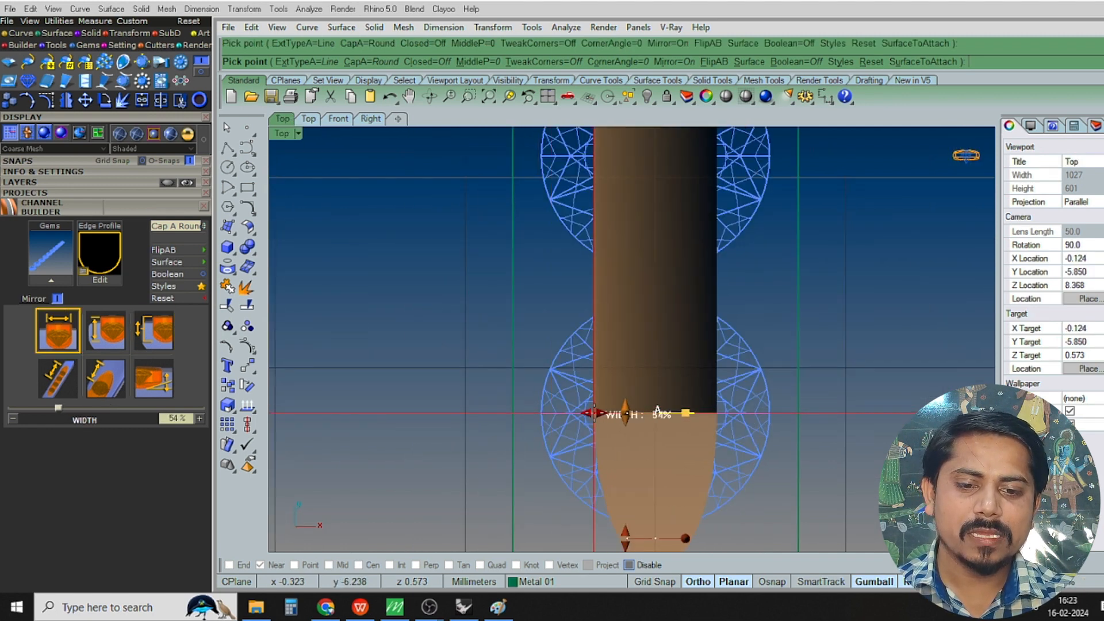
scroll(575, 417, up, 2)
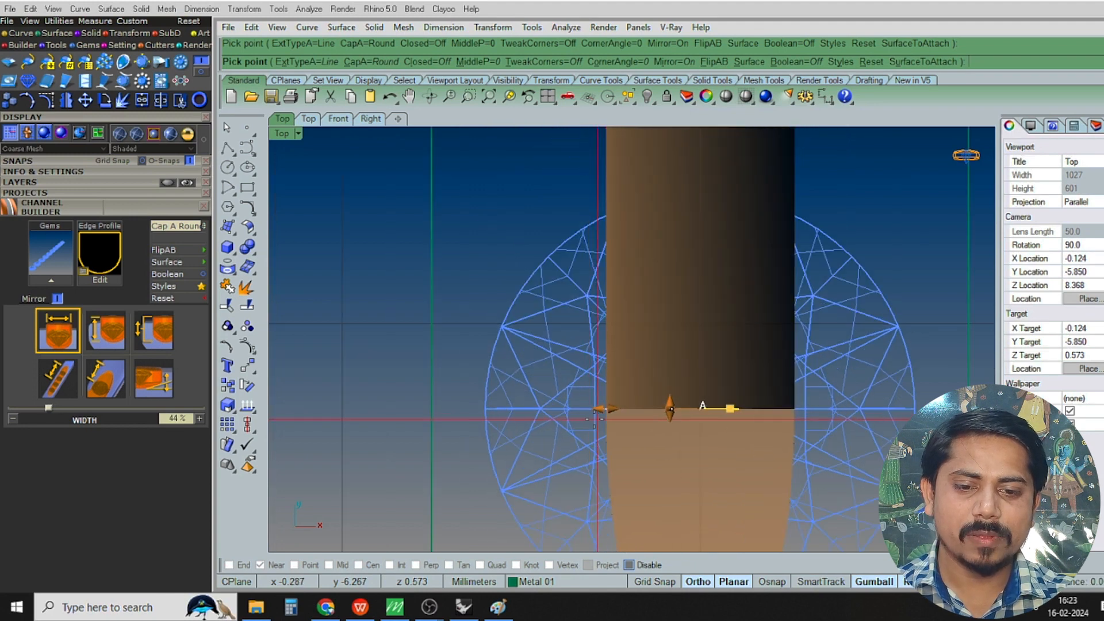
drag(595, 408, 599, 409)
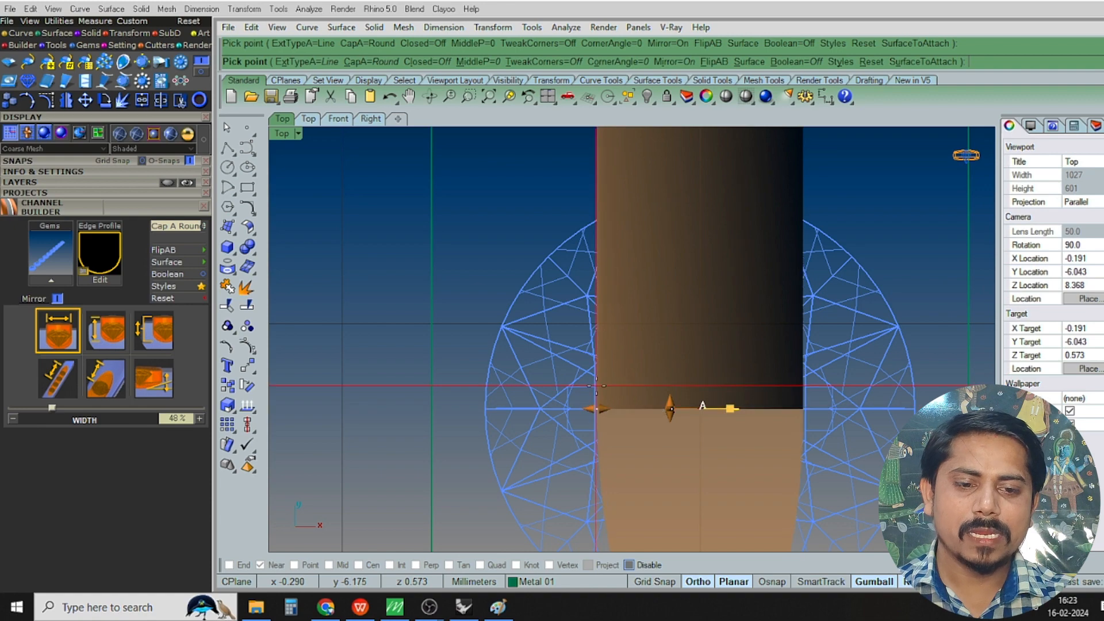
Examine the channel cutter's width and depth along the whole gem row in the Top, Perspective and Front views
scroll(617, 386, down, 12)
right_drag(638, 325, 638, 418)
scroll(639, 419, down, 6)
right_drag(642, 305, 641, 380)
right_drag(633, 324, 753, 356)
scroll(631, 425, down, 4)
key(ctrl+F4)
scroll(608, 387, up, 6)
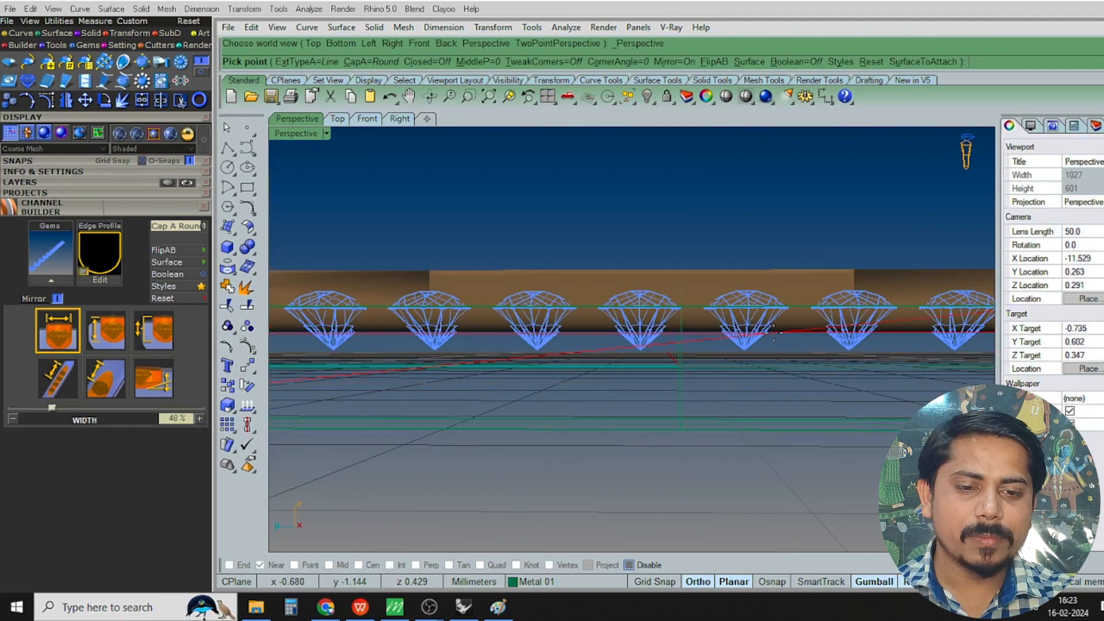
key(ctrl+F1)
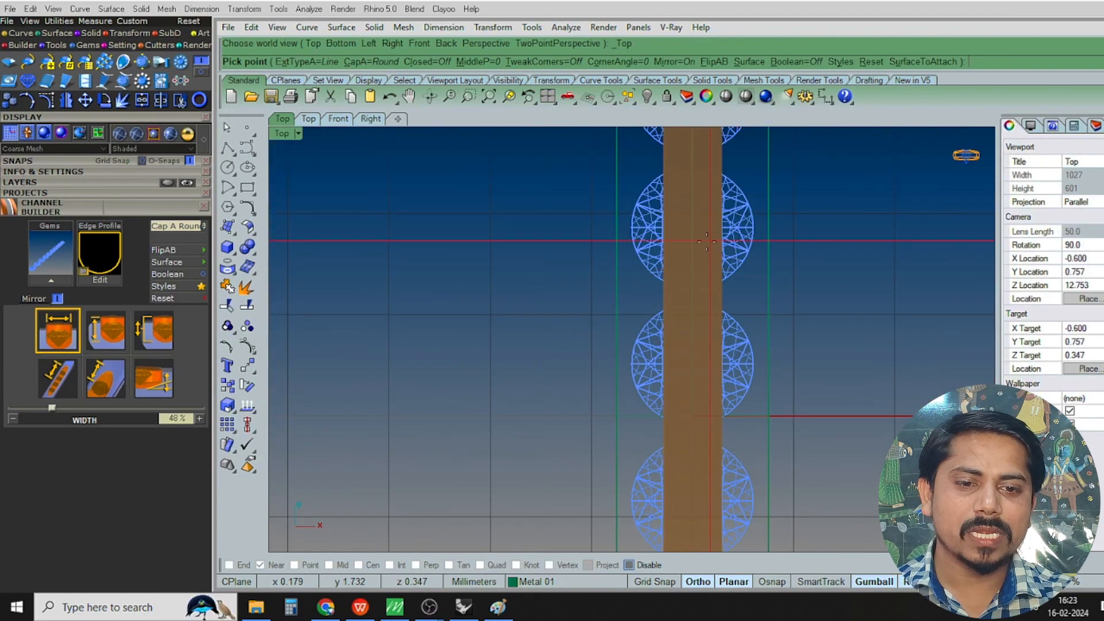
scroll(711, 311, down, 8)
key(ctrl+F2)
scroll(720, 322, up, 8)
Shade the view and create the channel cutter with the current settings
key(ctrl+alt+s)
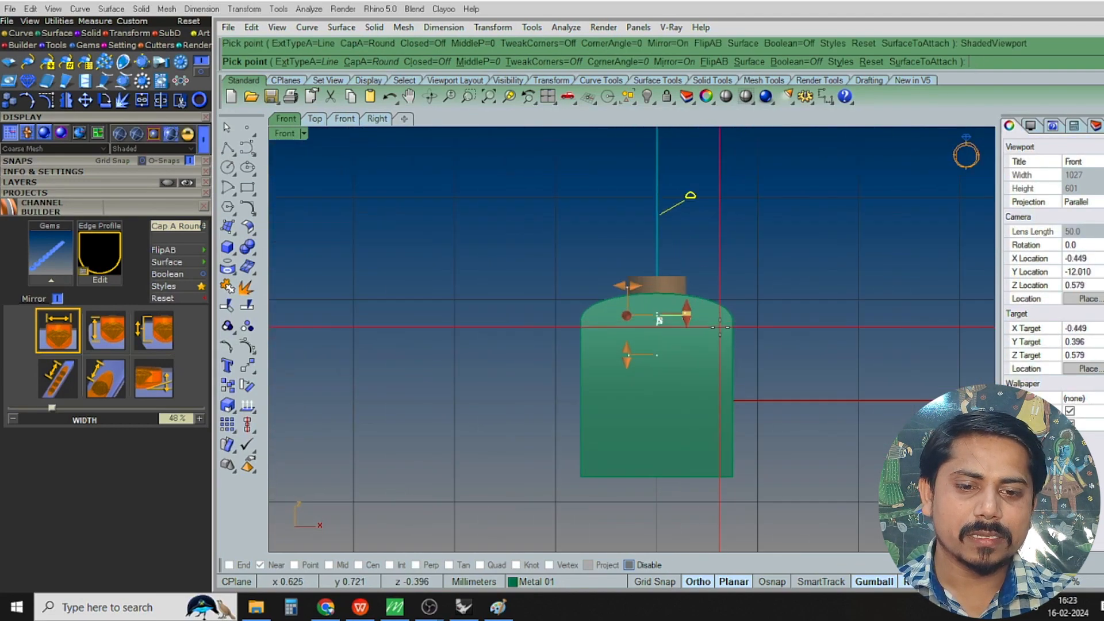
key(Return)
key(ctrl+F1)
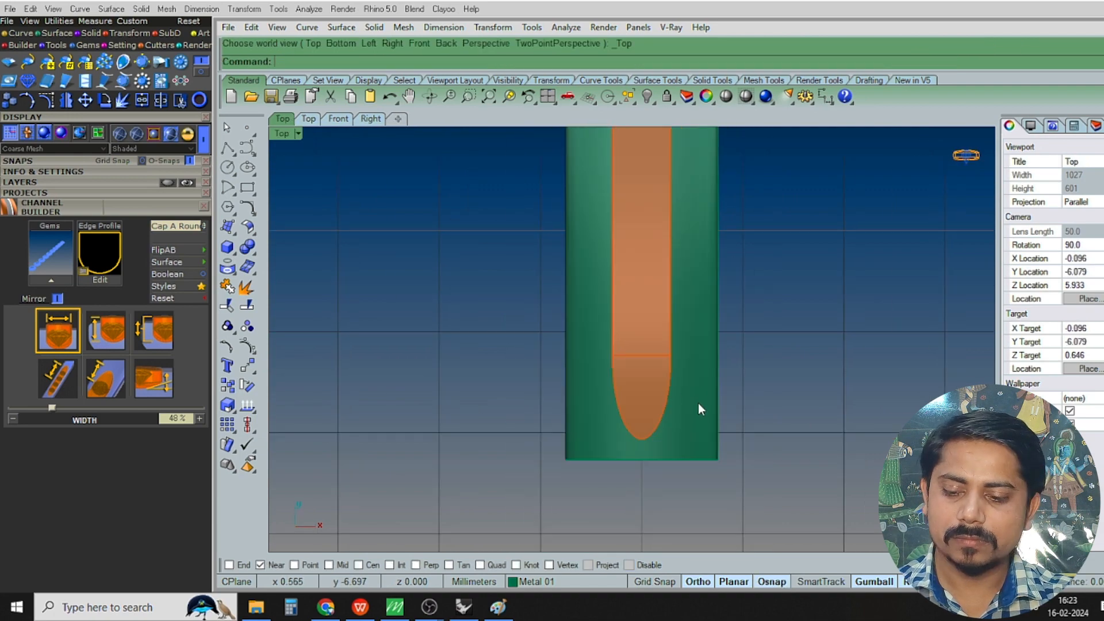
Subtract the channel cutter from the domed bar while keeping the cutter, and hide the cutter
key(ctrl+F4)
click(653, 371)
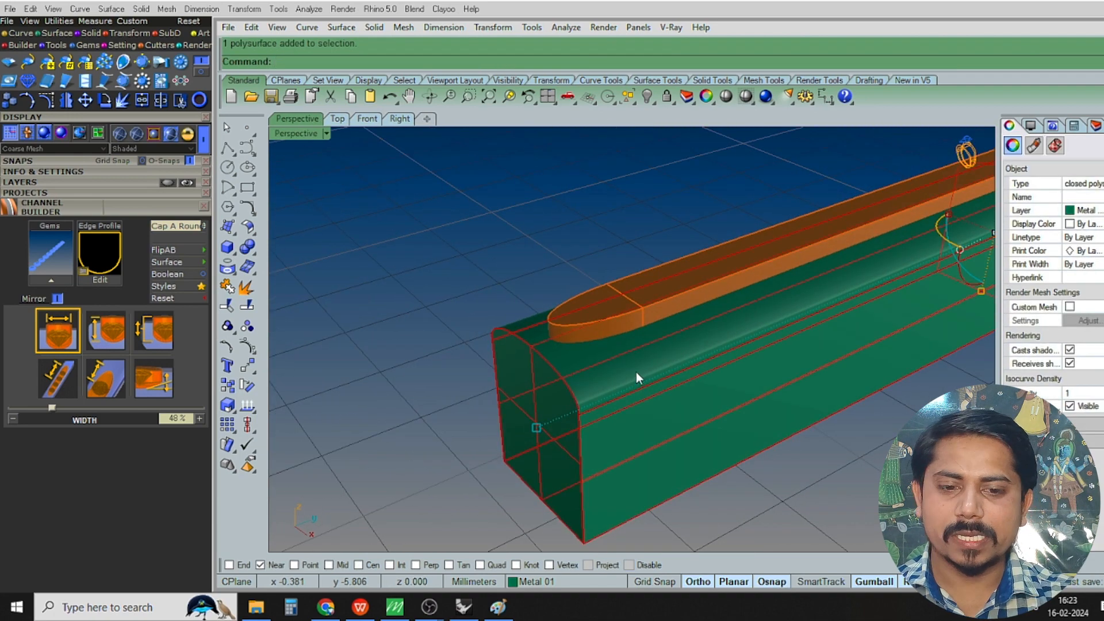
key(ctrl+d)
click(610, 310)
key(Return)
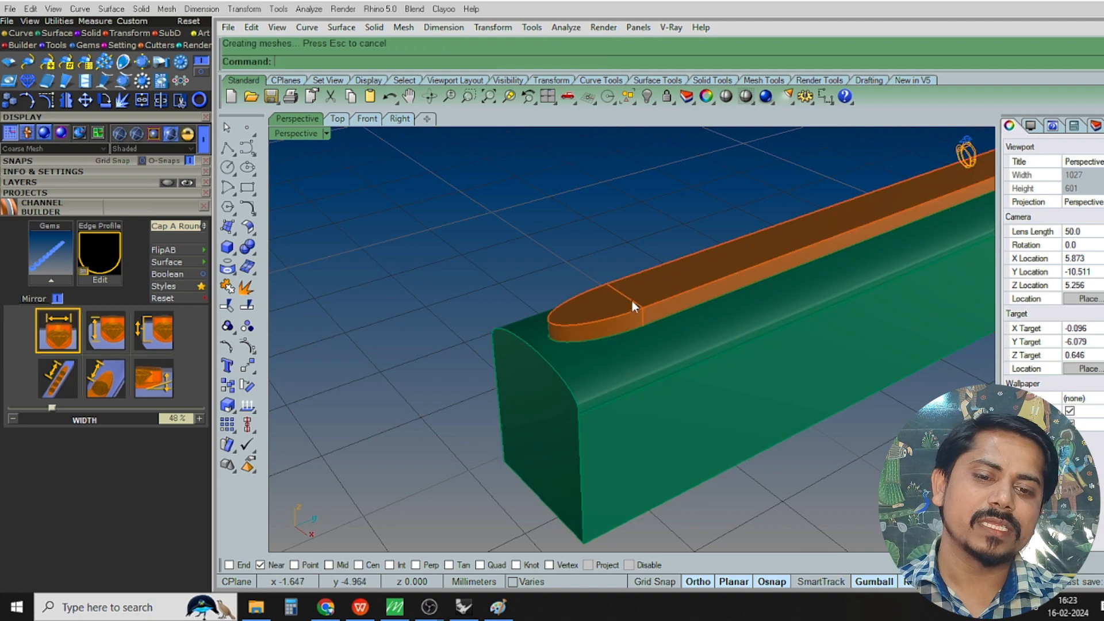
click(625, 298)
key(ctrl+h)
Examine how the gems sit in the cut channel and how far they overlap its side walls
right_drag(562, 334, 685, 479)
scroll(606, 367, up, 10)
right_drag(606, 365, 561, 299)
scroll(595, 312, up, 3)
click(600, 309)
scroll(544, 323, down, 12)
right_drag(593, 340, 689, 305)
scroll(622, 354, up, 8)
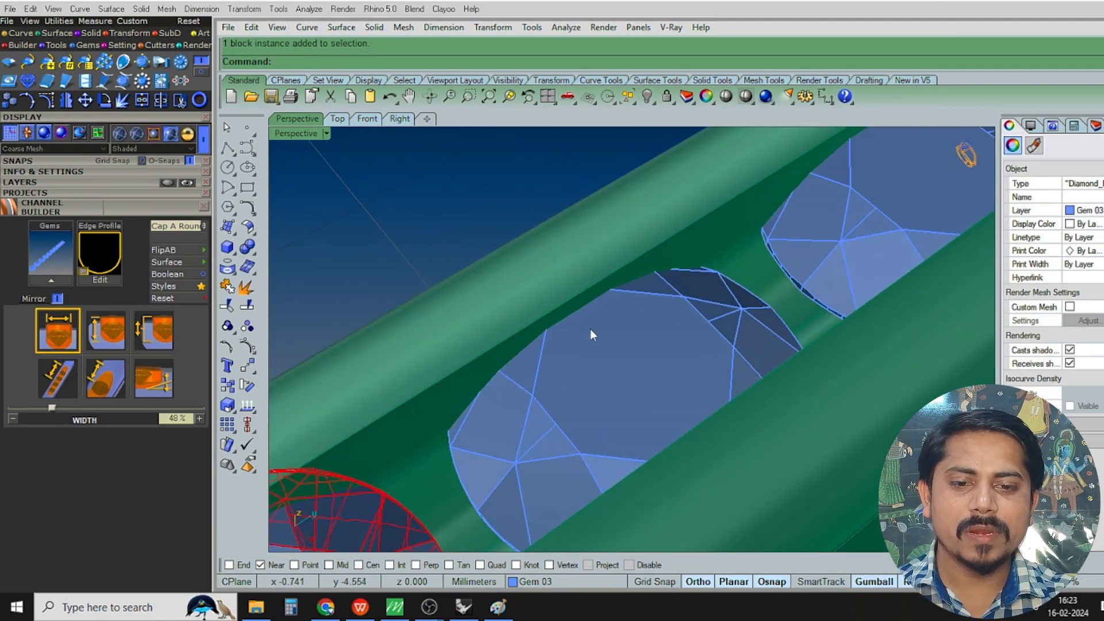
click(547, 320)
scroll(584, 304, down, 5)
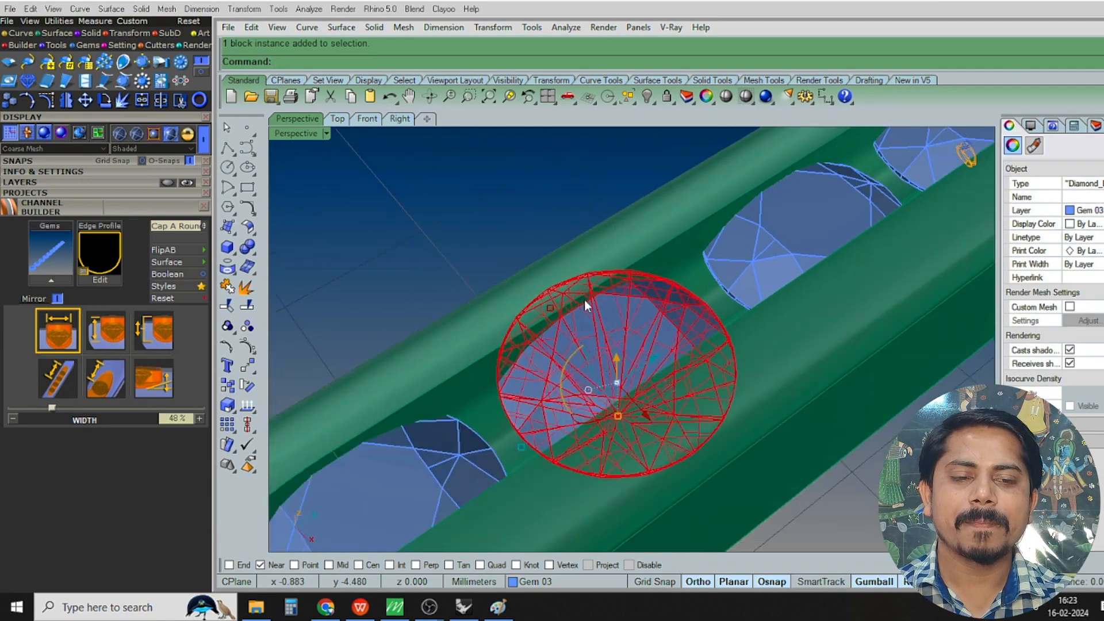
right_drag(584, 305, 661, 379)
Delete the spare uncut bar beside the gem-set bar in the Top view
key(ctrl+F1)
click(773, 298)
scroll(710, 351, down, 8)
scroll(661, 312, down, 2)
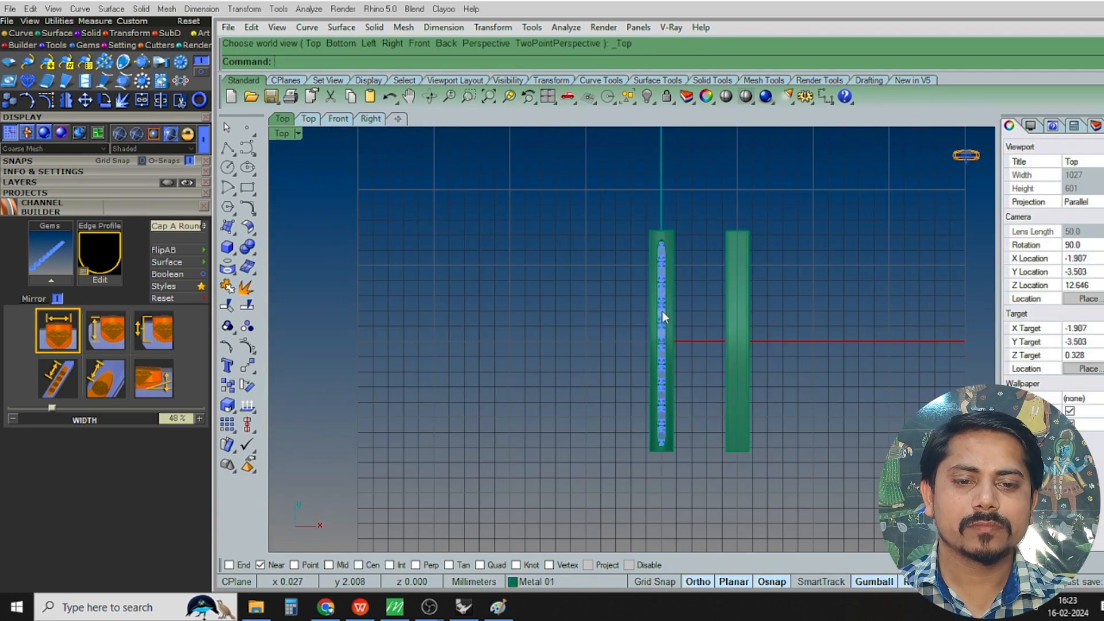
scroll(658, 290, up, 6)
key(ctrl+F4)
right_drag(636, 367, 764, 305)
key(ctrl+F1)
scroll(770, 298, up, 6)
scroll(765, 305, down, 2)
drag(904, 259, 815, 311)
key(Delete)
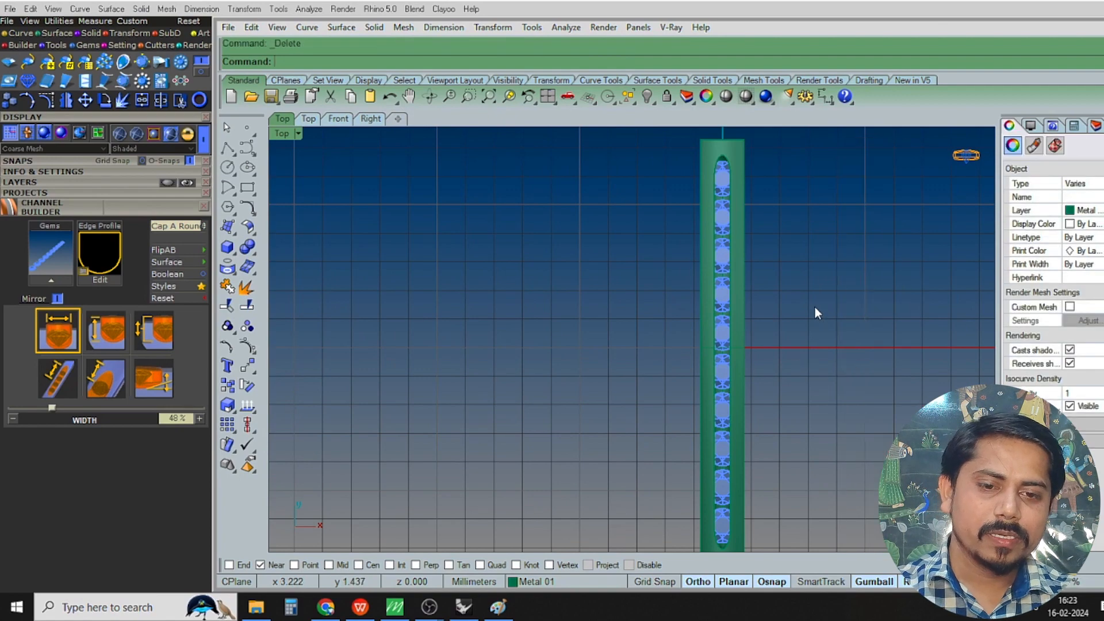
Select all ten gems along the bar in the Perspective view
key(ctrl+F4)
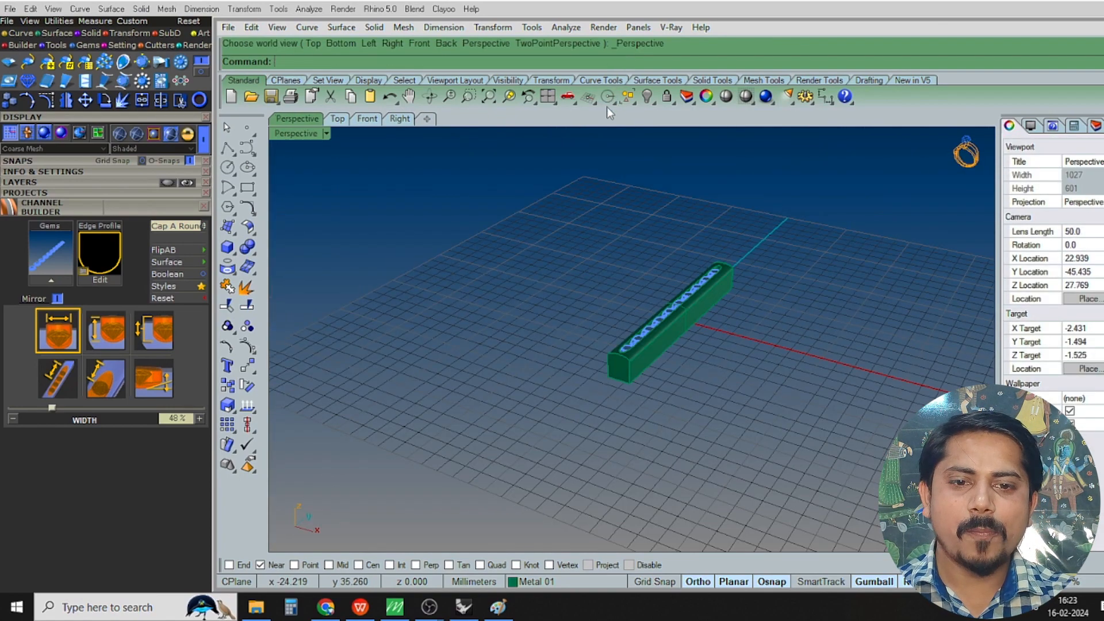
click(628, 98)
click(626, 160)
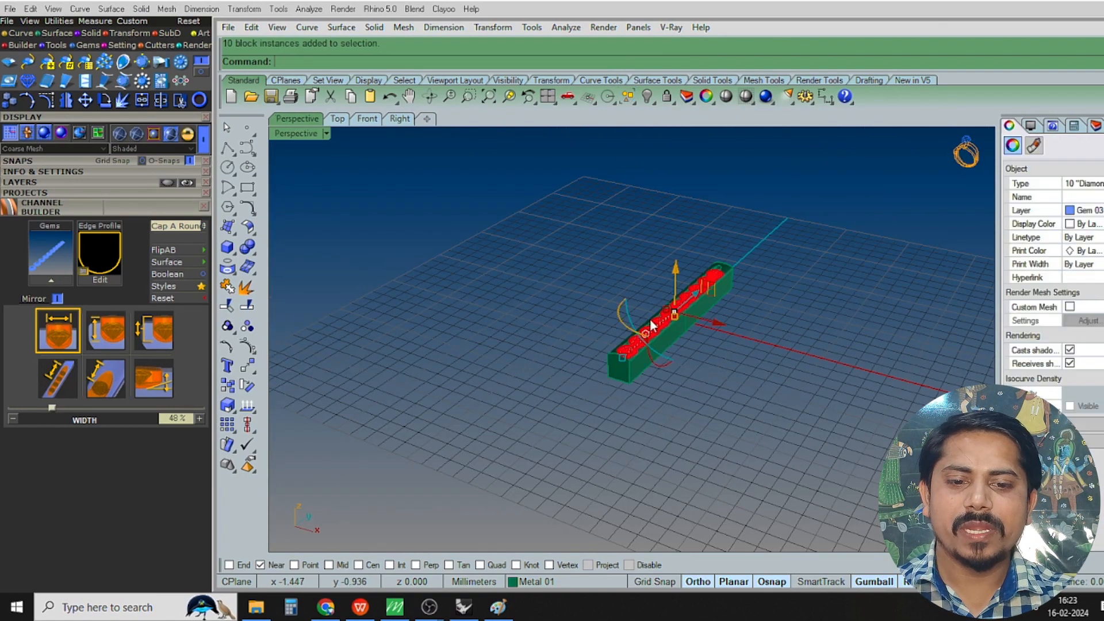
scroll(651, 373, up, 5)
right_drag(650, 374, 643, 411)
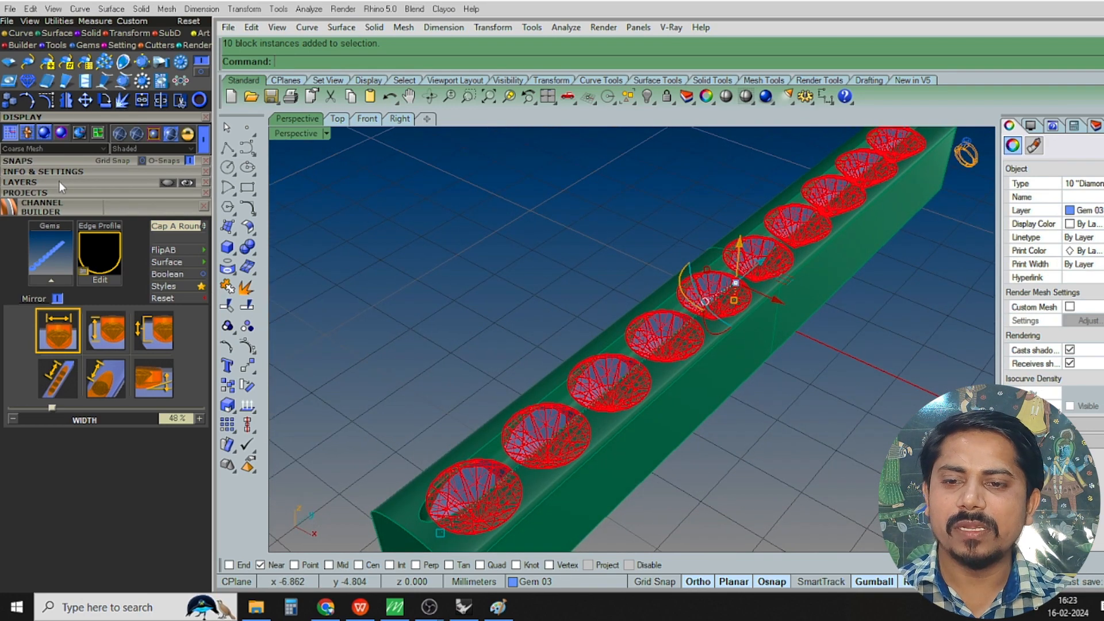
Start the Micro Prong Cutter and load the ten selected gems to preview its cutters across the bar
click(128, 44)
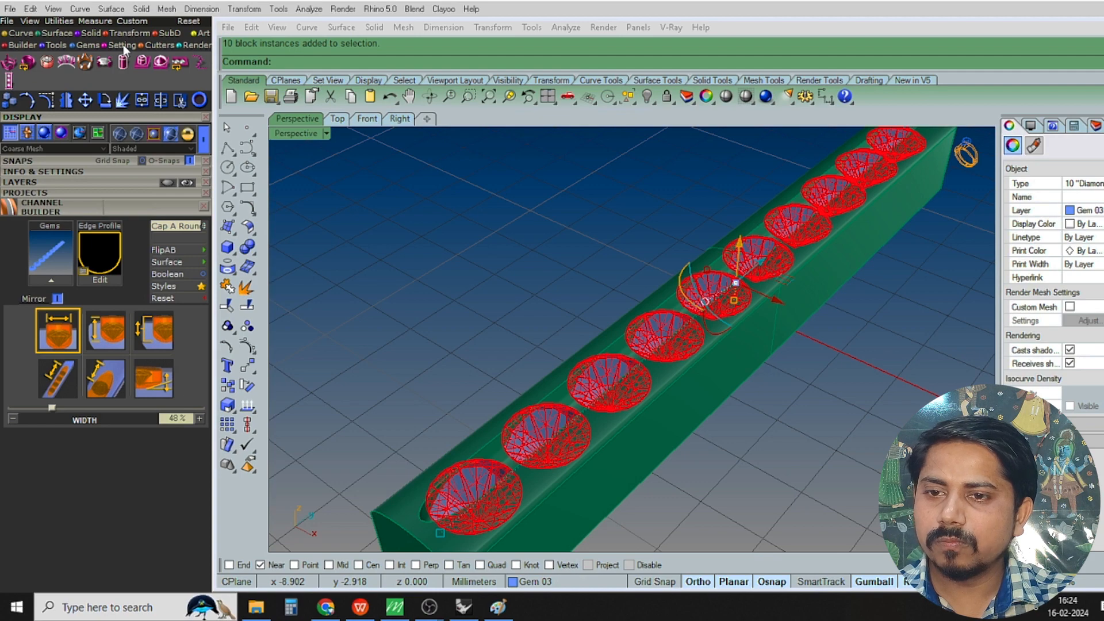
click(158, 44)
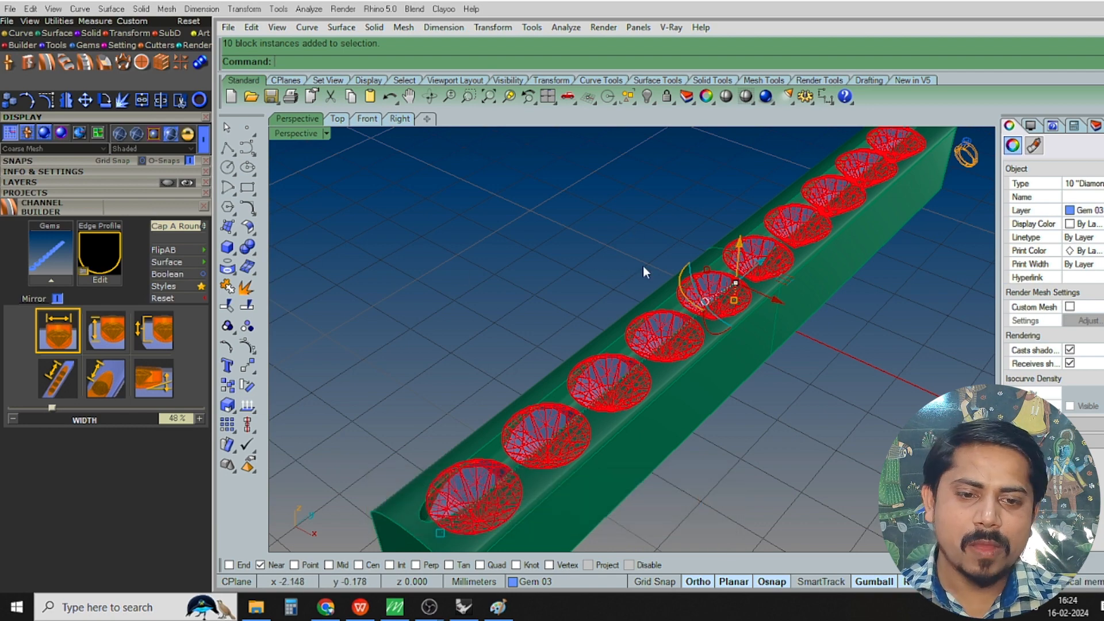
right_drag(677, 277, 652, 335)
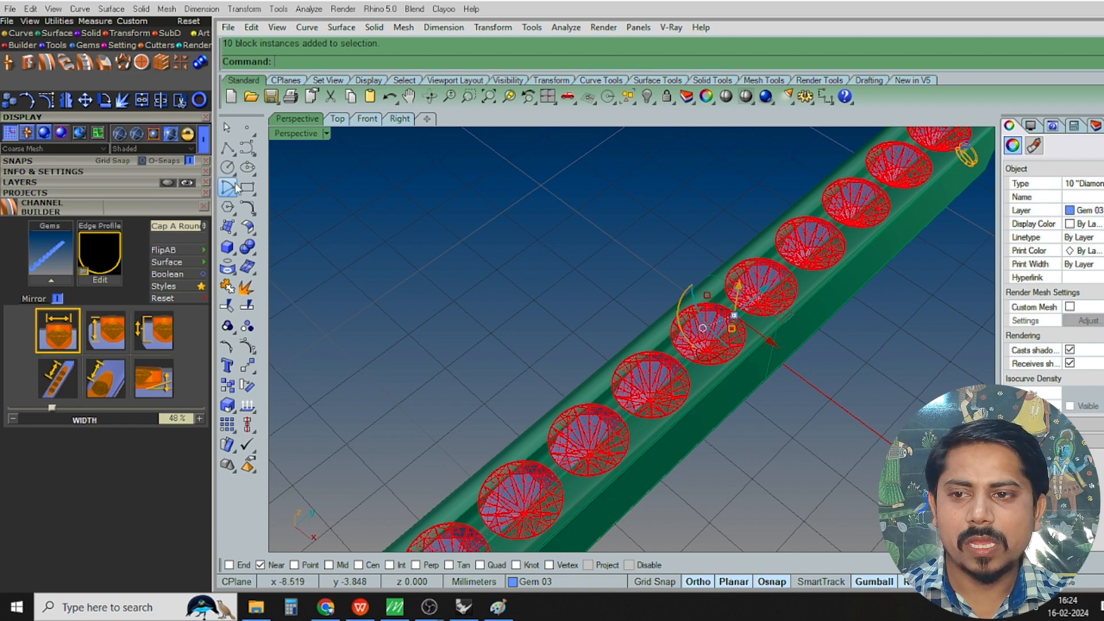
click(67, 61)
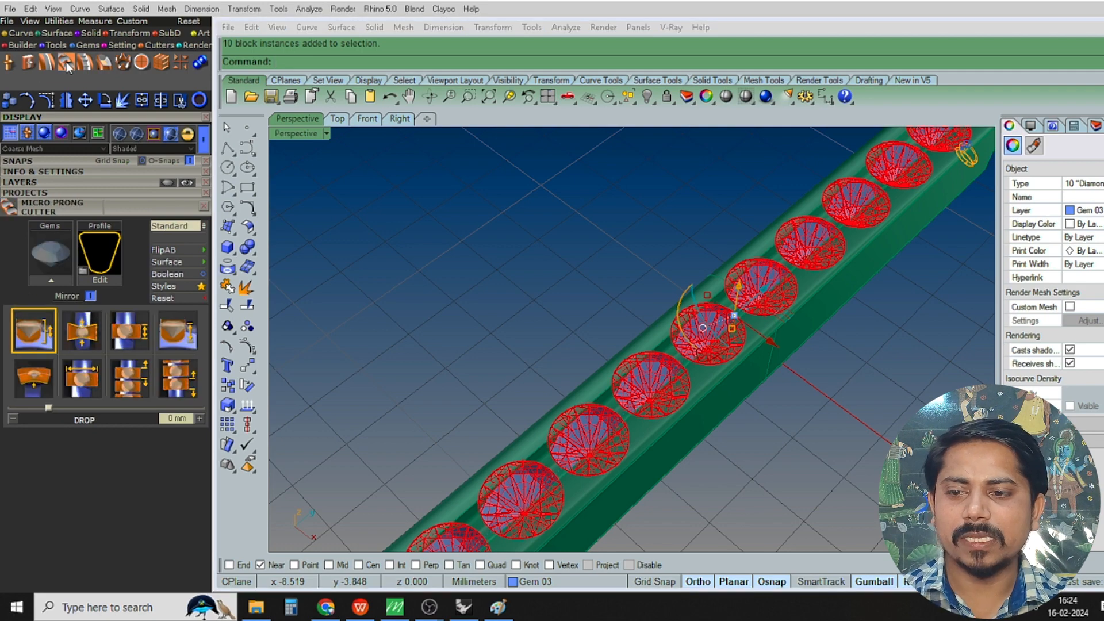
scroll(636, 262, down, 6)
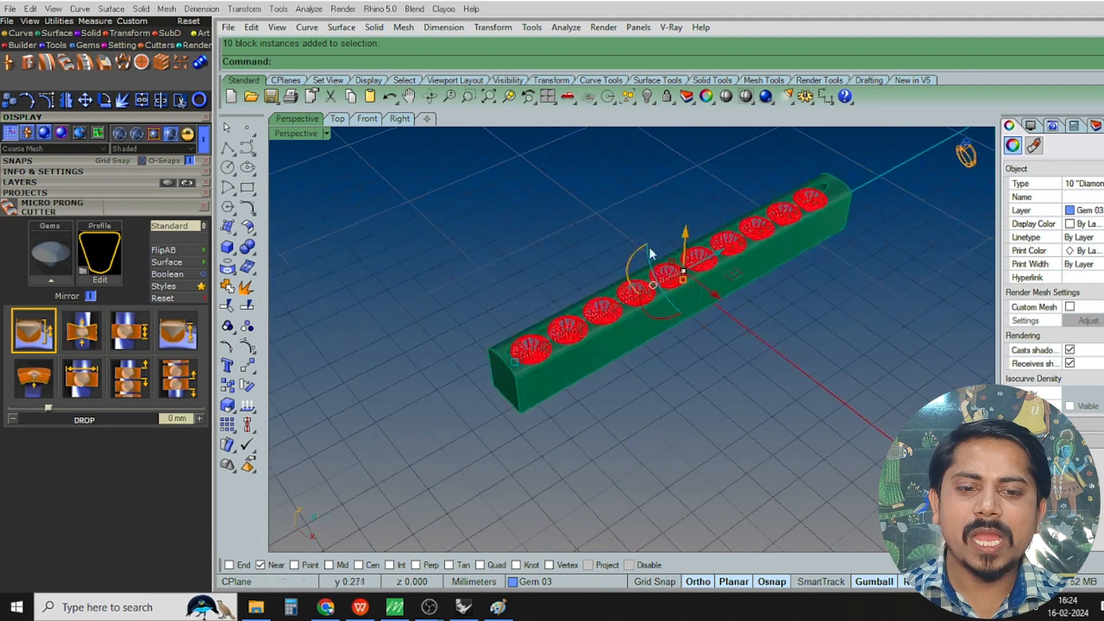
click(50, 281)
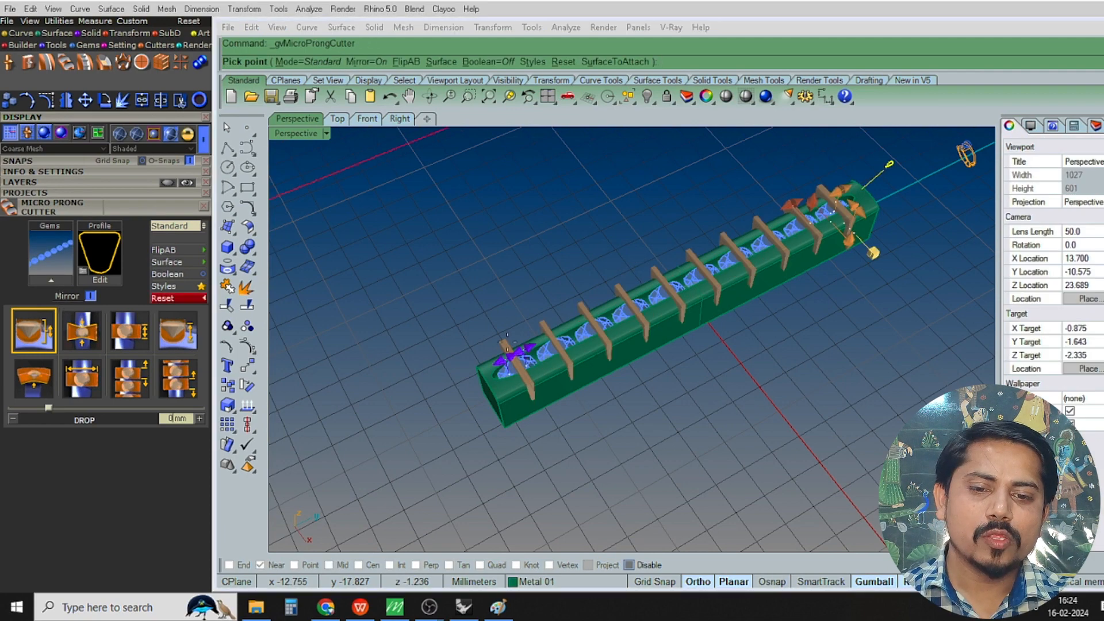
Widen the micro prong cutters along the bar to a width adjustment of 0.1 mm in the Top view
right_drag(640, 392, 845, 266)
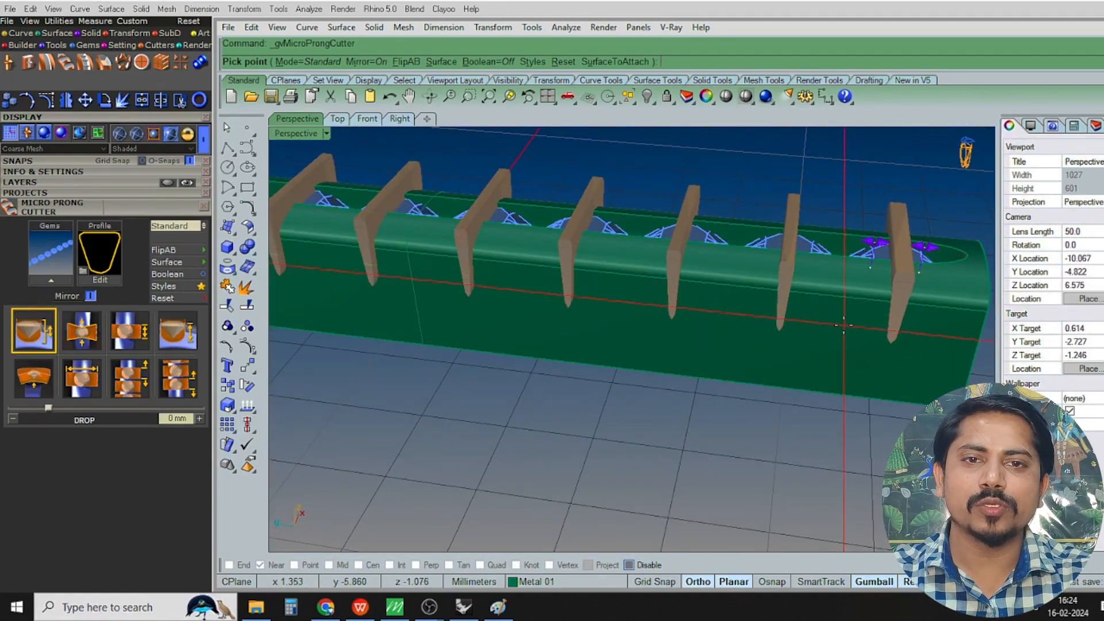
mouse_move(823, 309)
right_down()
mouse_move(820, 263)
mouse_move(825, 305)
right_up()
key(ctrl+F1)
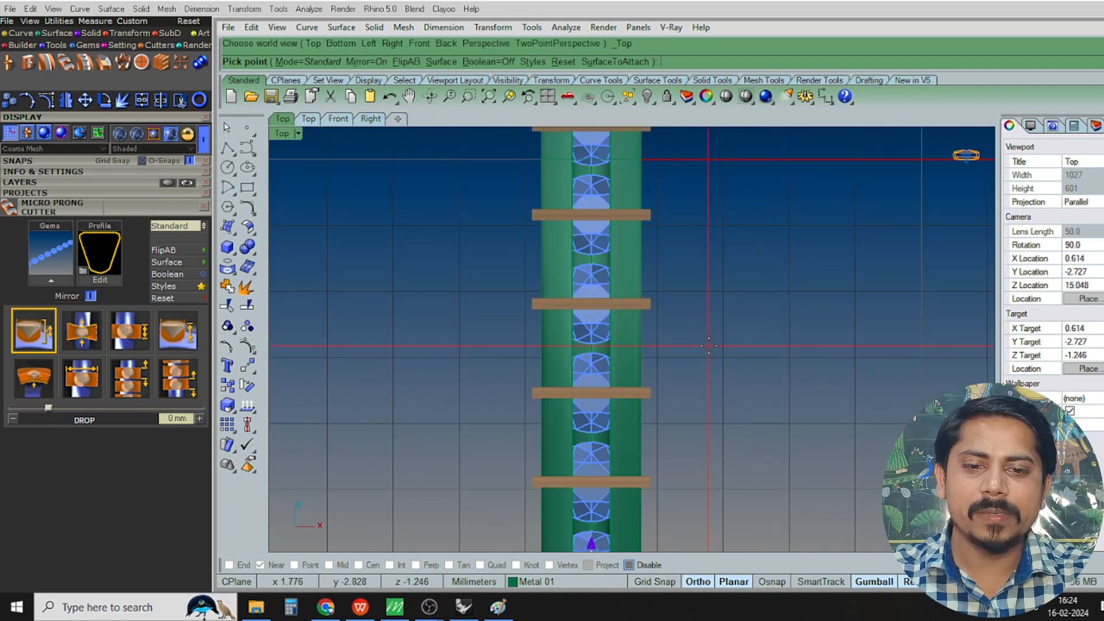
scroll(708, 346, down, 5)
scroll(638, 287, up, 4)
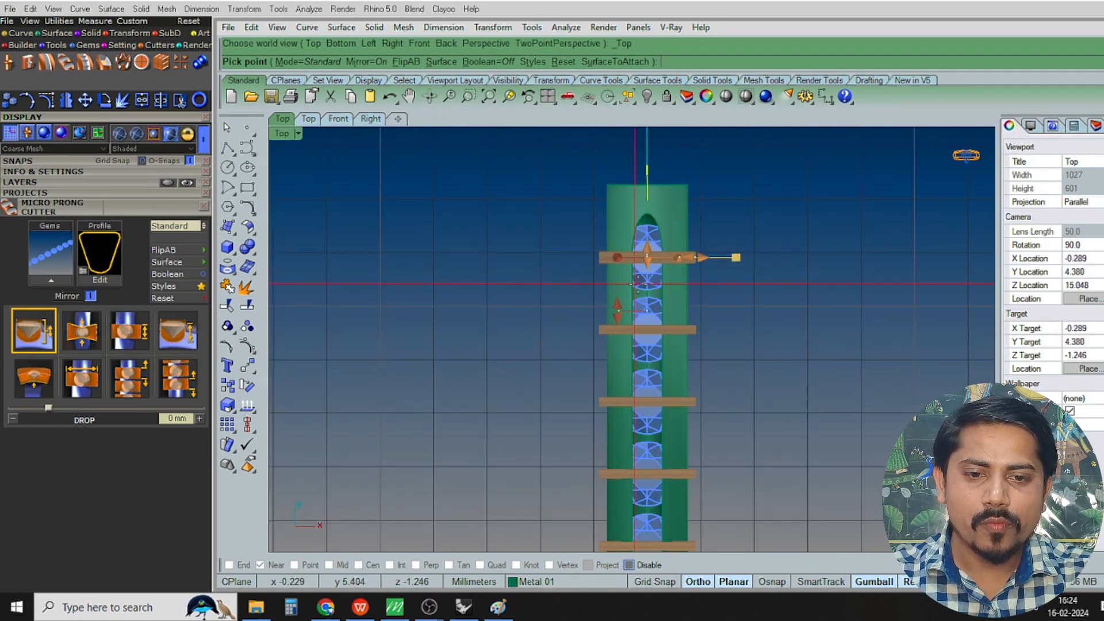
scroll(638, 276, up, 6)
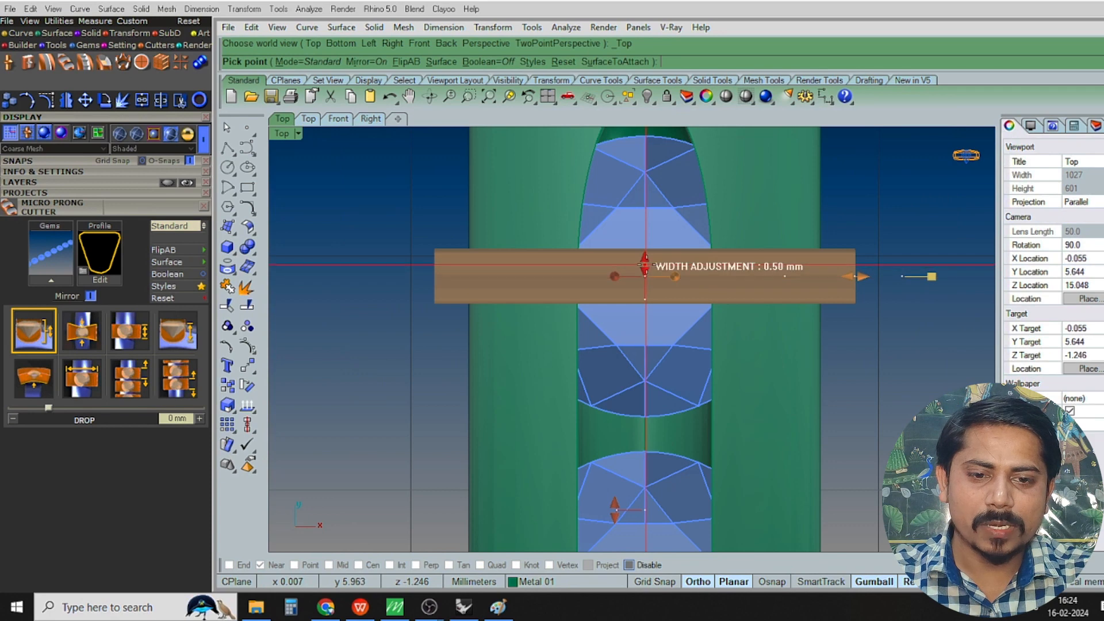
drag(642, 264, 636, 345)
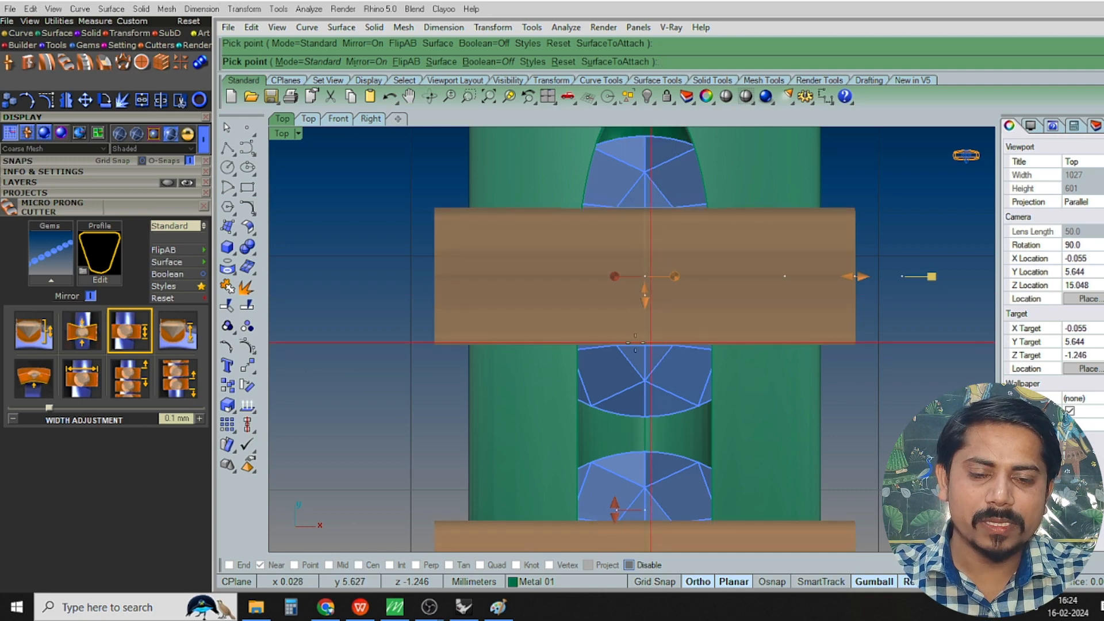
Change the micro prong cutter's profile to channel 07
scroll(660, 339, down, 4)
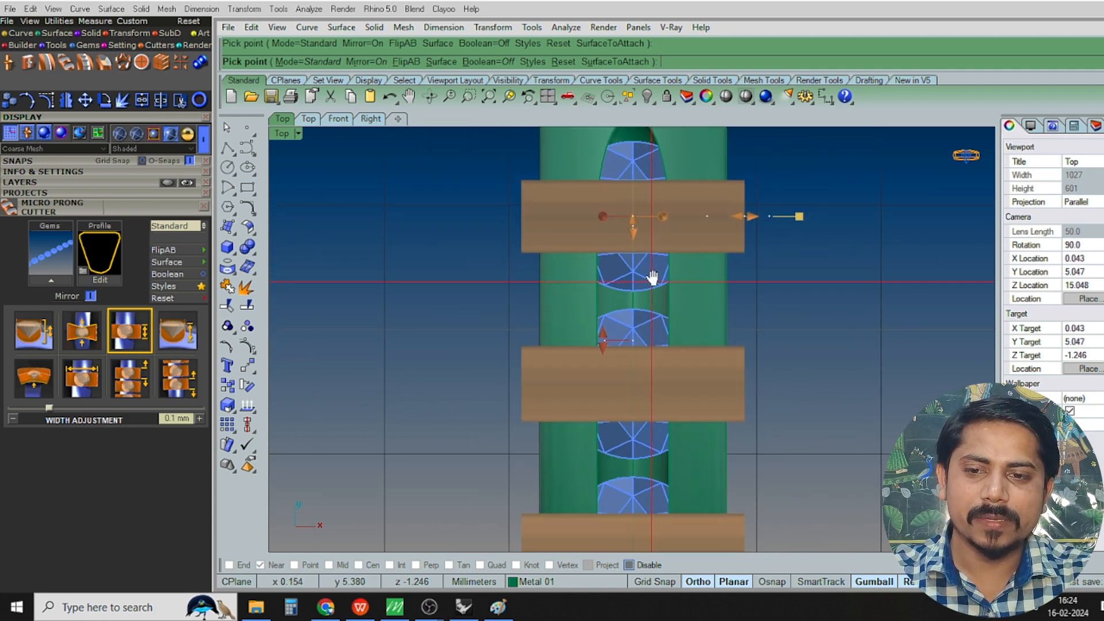
click(99, 262)
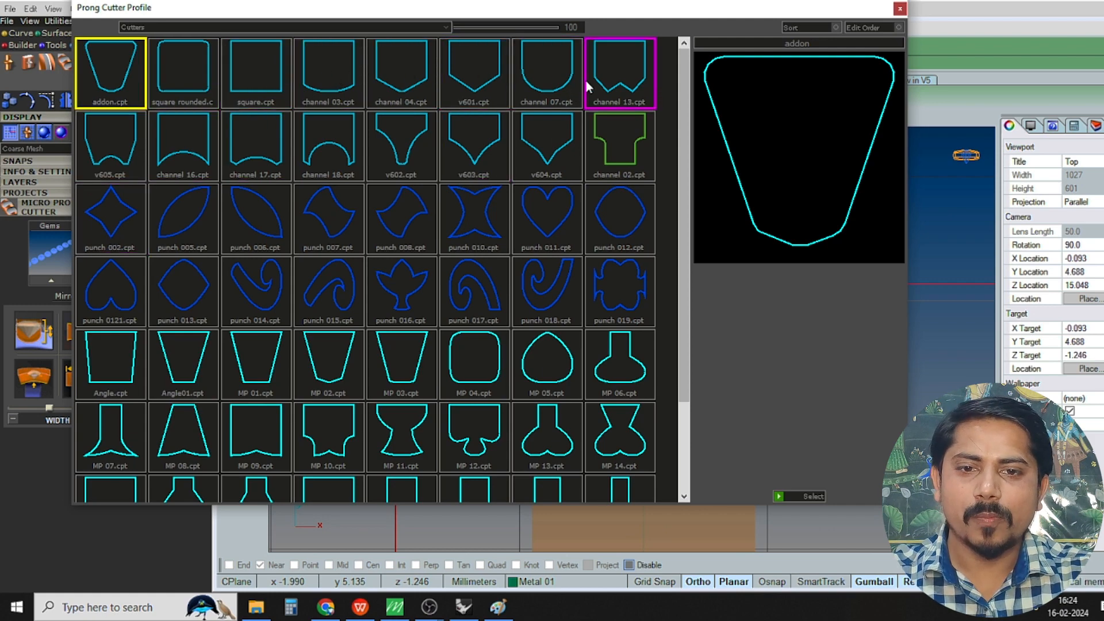
double_click(553, 75)
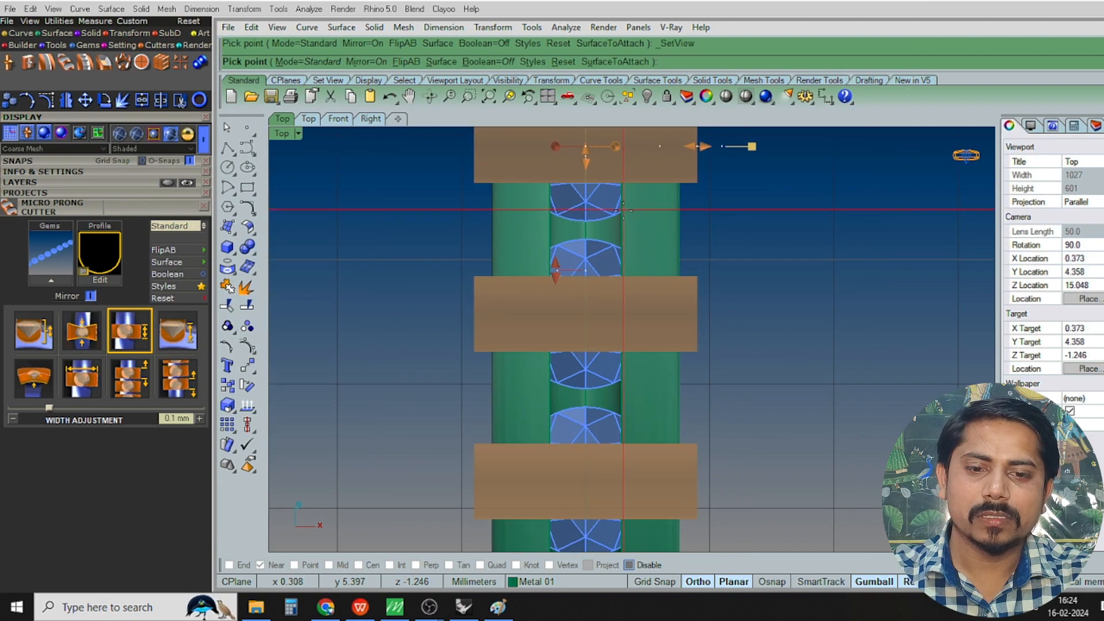
Set the drop of the micro prong cutters along the bar to 0.3 mm
key(ctrl+F4)
key(ctrl+F2)
key(ctrl+F3)
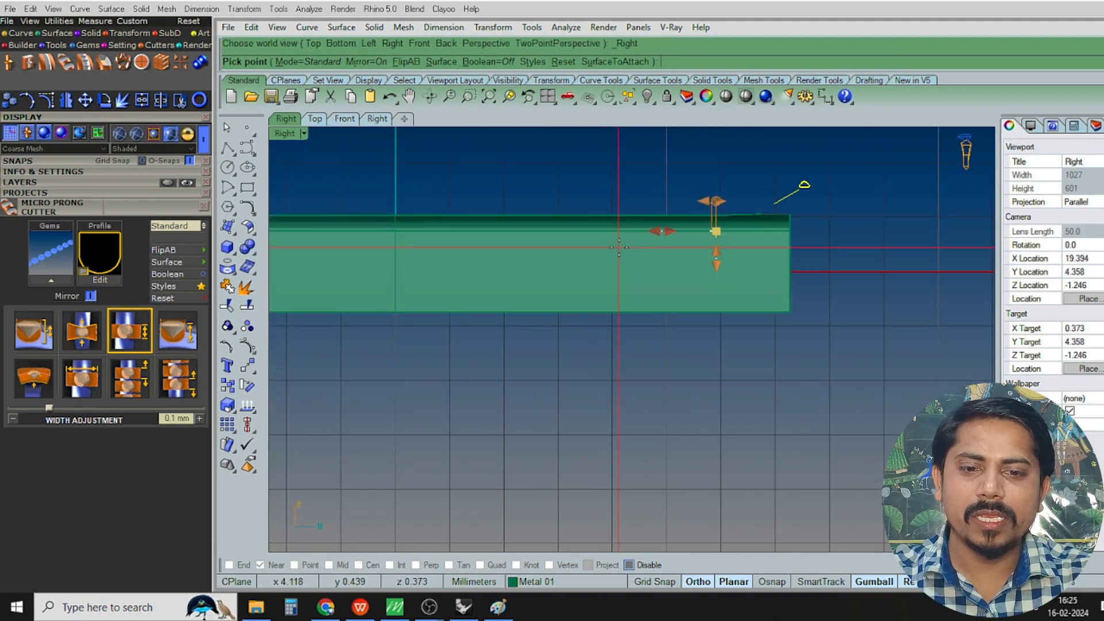
key(ctrl+alt+w)
scroll(730, 248, up, 2)
scroll(729, 247, down, 2)
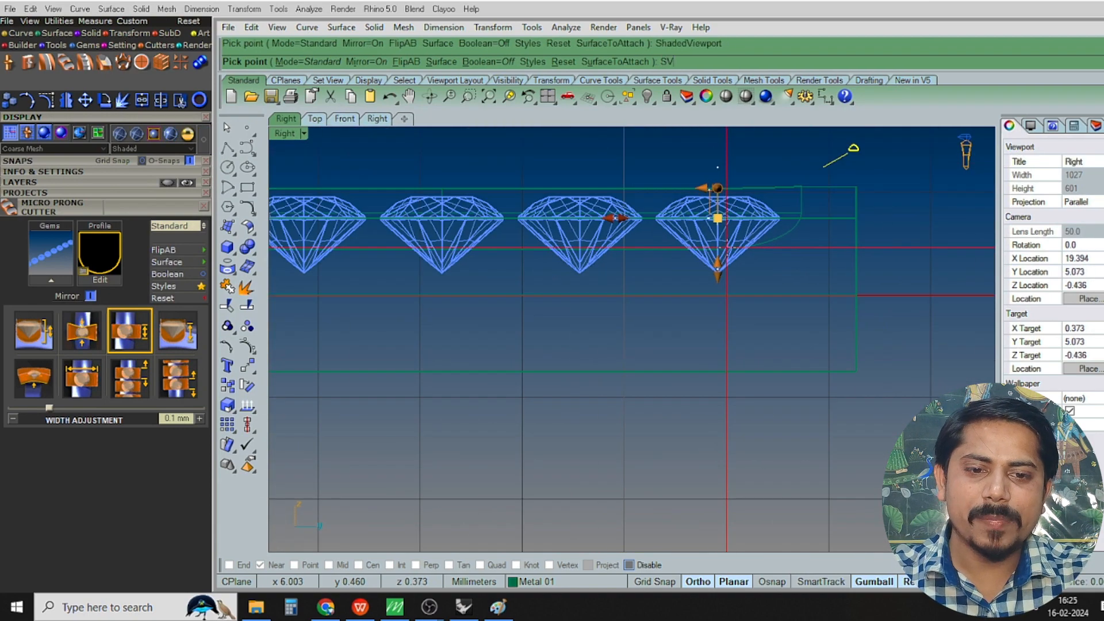
key(ctrl+alt+s)
key(ctrl+F1)
key(ctrl+F4)
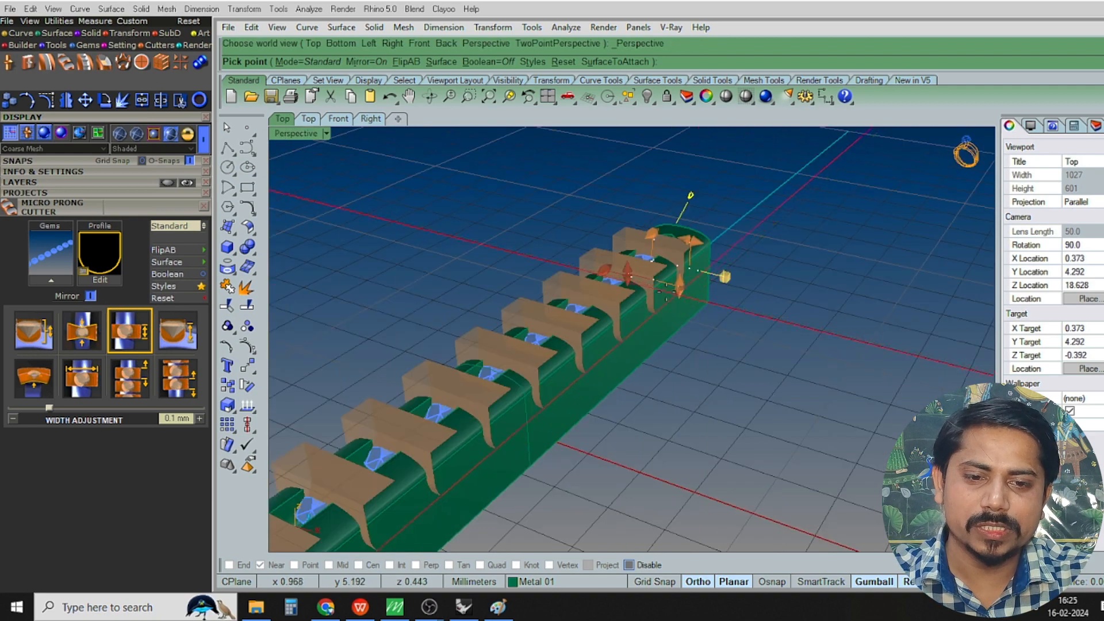
right_drag(739, 315, 733, 271)
key(ctrl+alt+w)
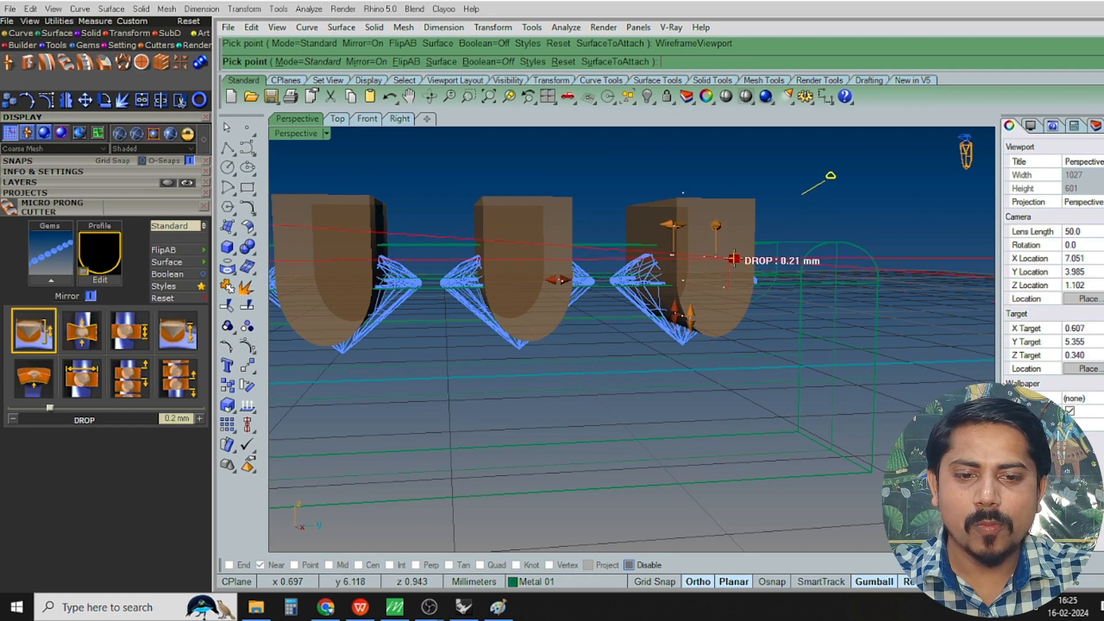
drag(733, 259, 734, 257)
Check the cutter preview against the gems from above and create the micro prong cutters
right_drag(734, 257, 656, 320)
key(ctrl+F1)
scroll(525, 442, up, 5)
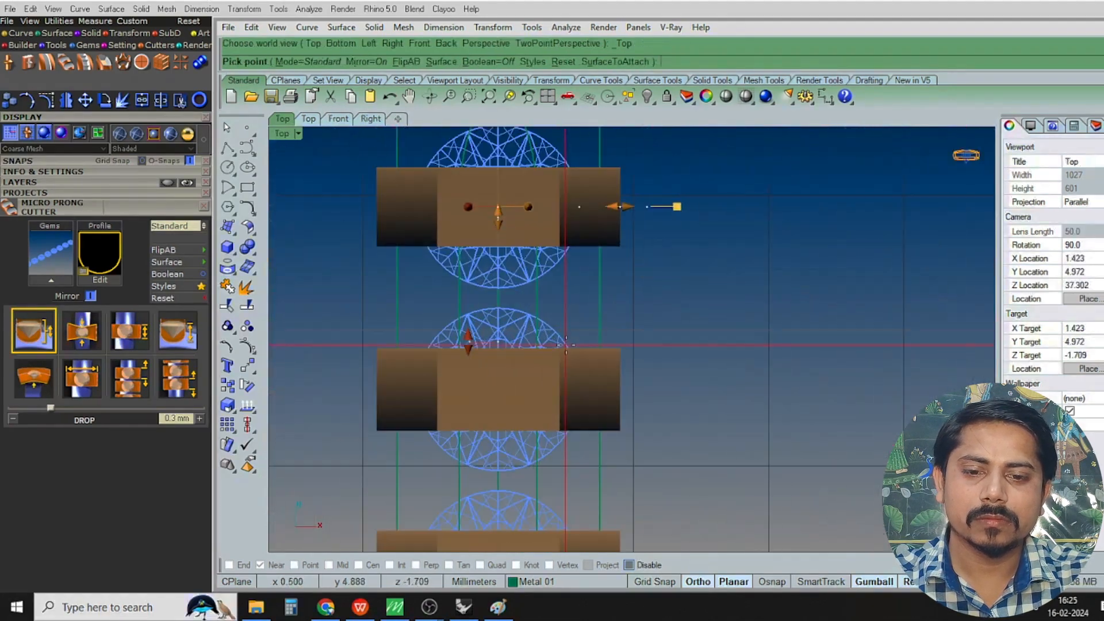
right_click(589, 333)
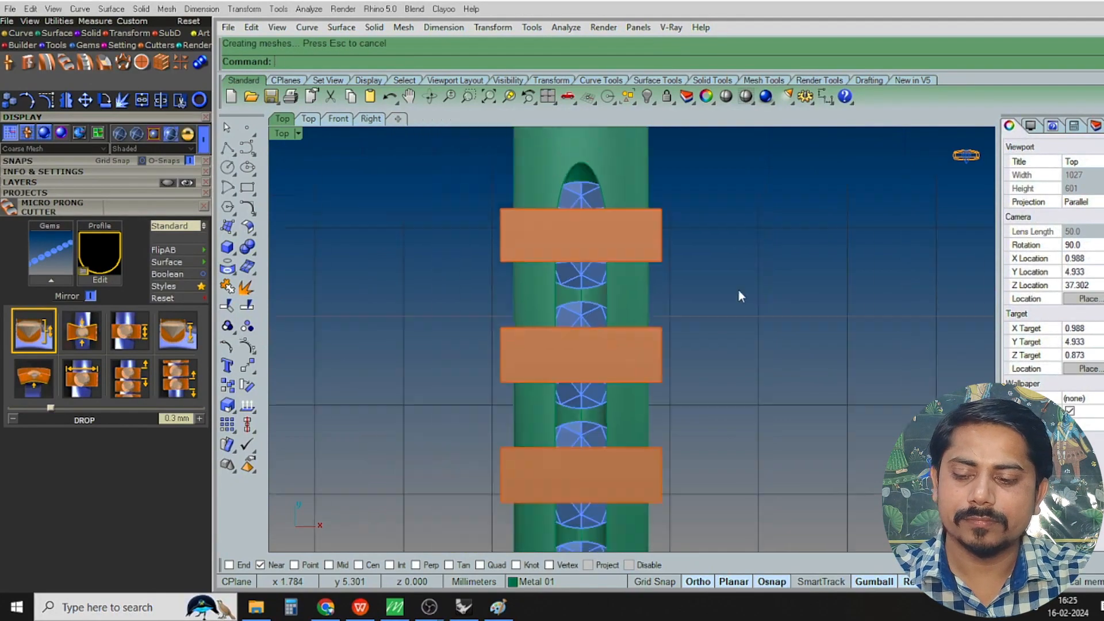
Boolean-subtract the micro prong cutters from the bar, keeping the cutter solids, and hide them
key(ctrl+F4)
click(609, 373)
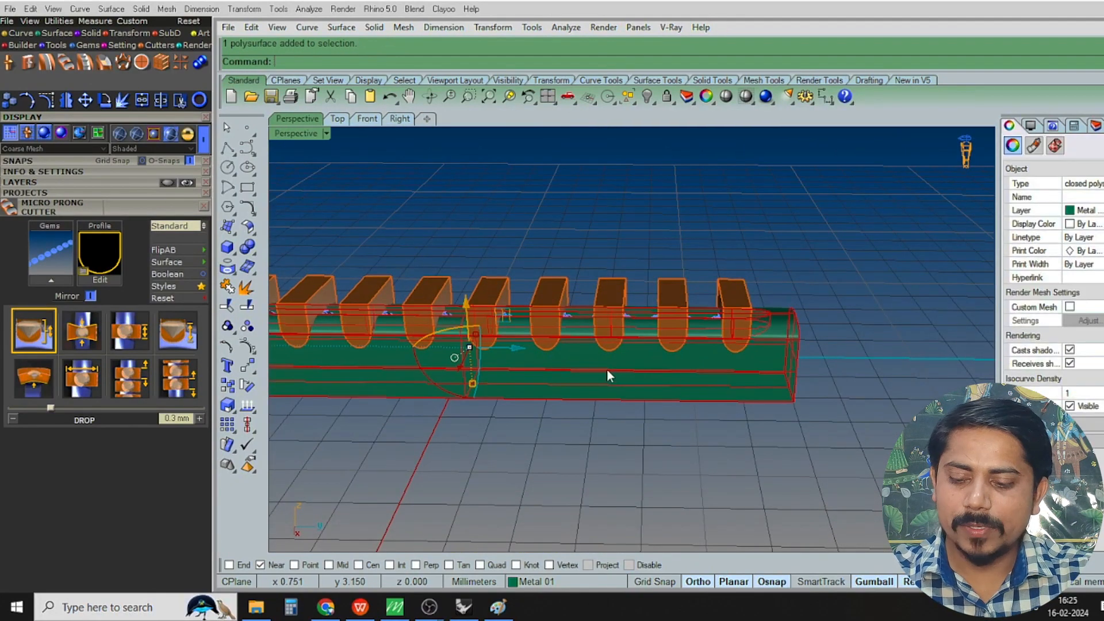
click(609, 298)
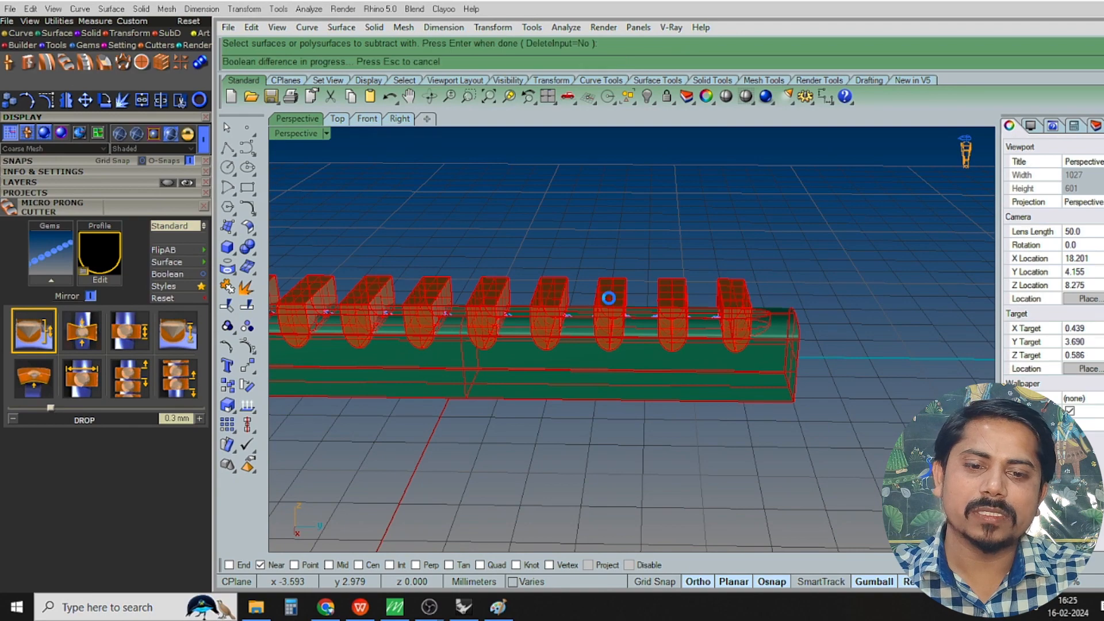
key(ctrl+h)
Examine the notches cut beside the gems along the bar from several angles and from above
right_drag(594, 284, 516, 340)
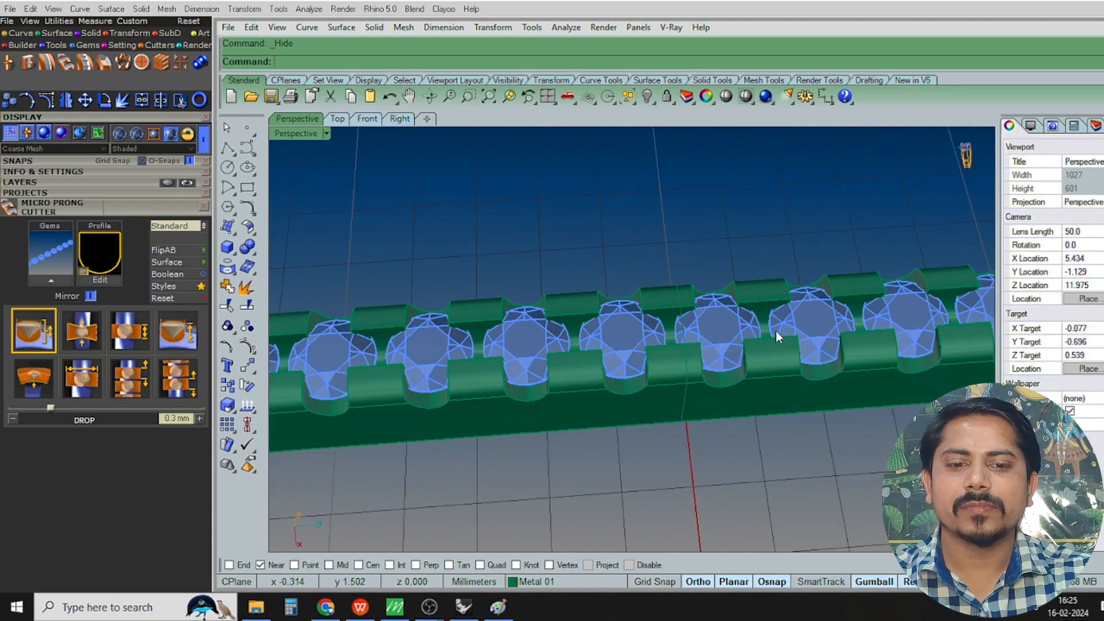
scroll(742, 316, down, 3)
right_drag(743, 316, 730, 358)
scroll(730, 350, up, 5)
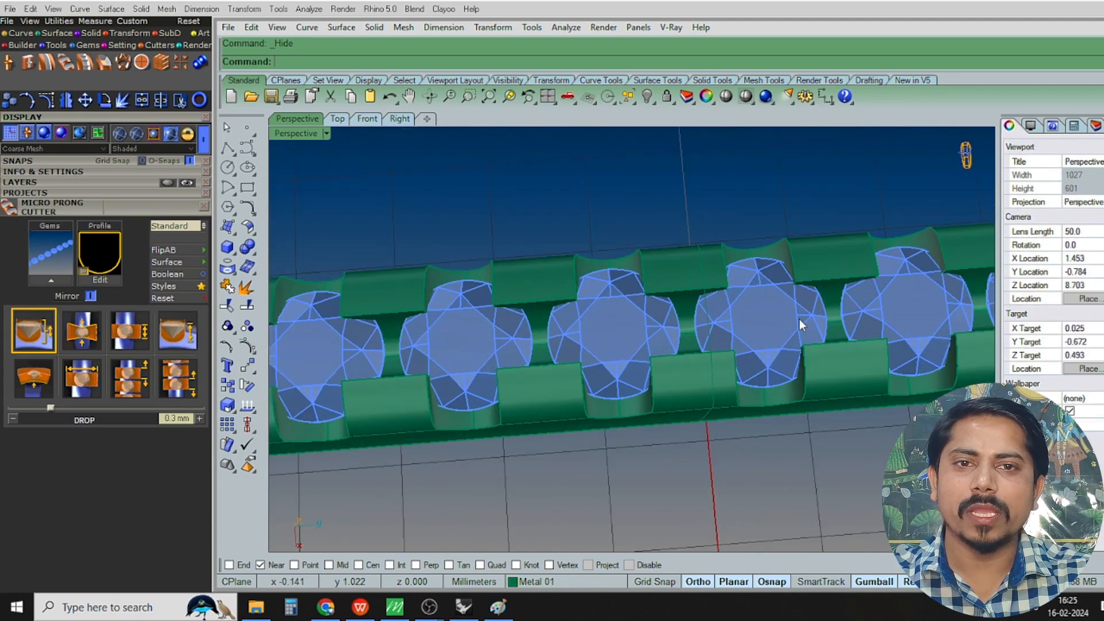
scroll(799, 318, down, 5)
right_drag(746, 344, 694, 301)
scroll(750, 326, up, 5)
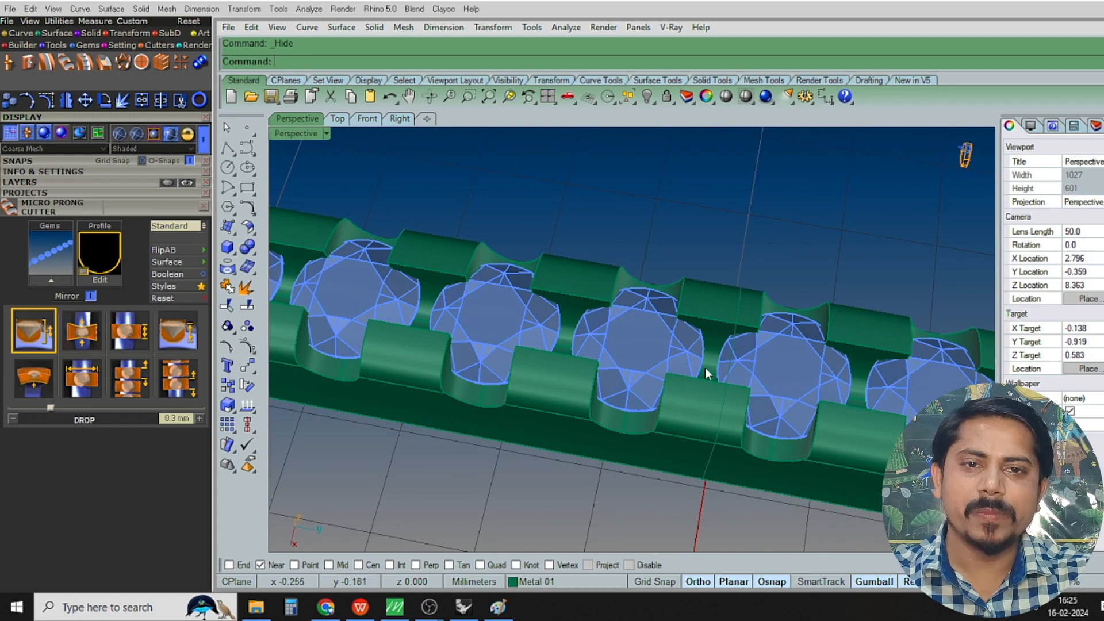
right_drag(672, 394, 668, 413)
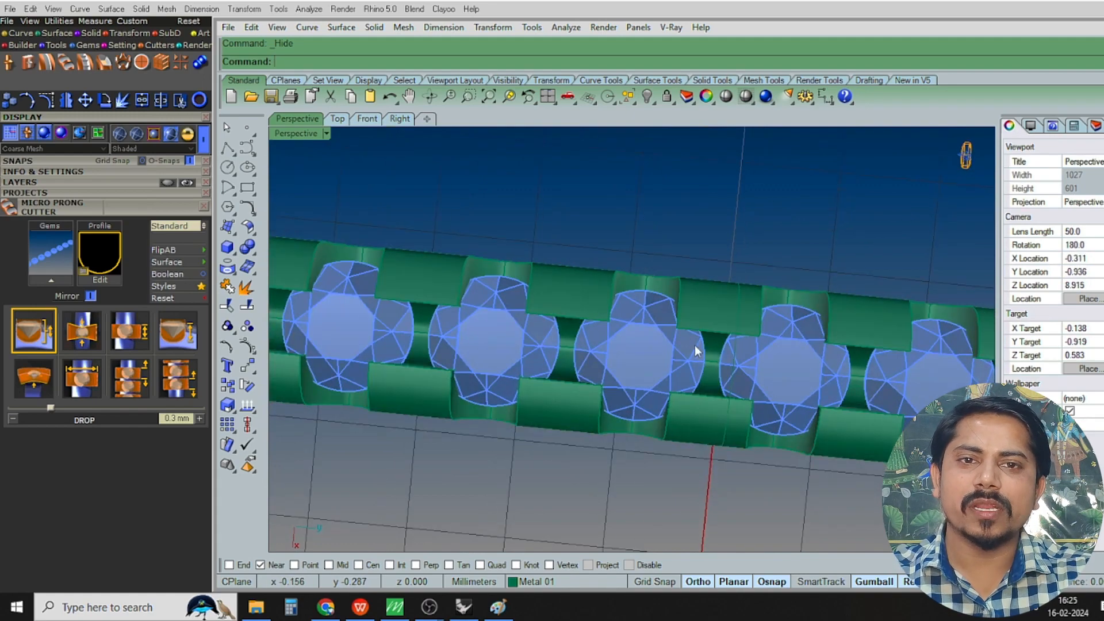
scroll(620, 323, down, 6)
right_drag(620, 323, 661, 224)
key(ctrl+F1)
scroll(676, 348, down, 2)
scroll(659, 393, up, 11)
click(661, 410)
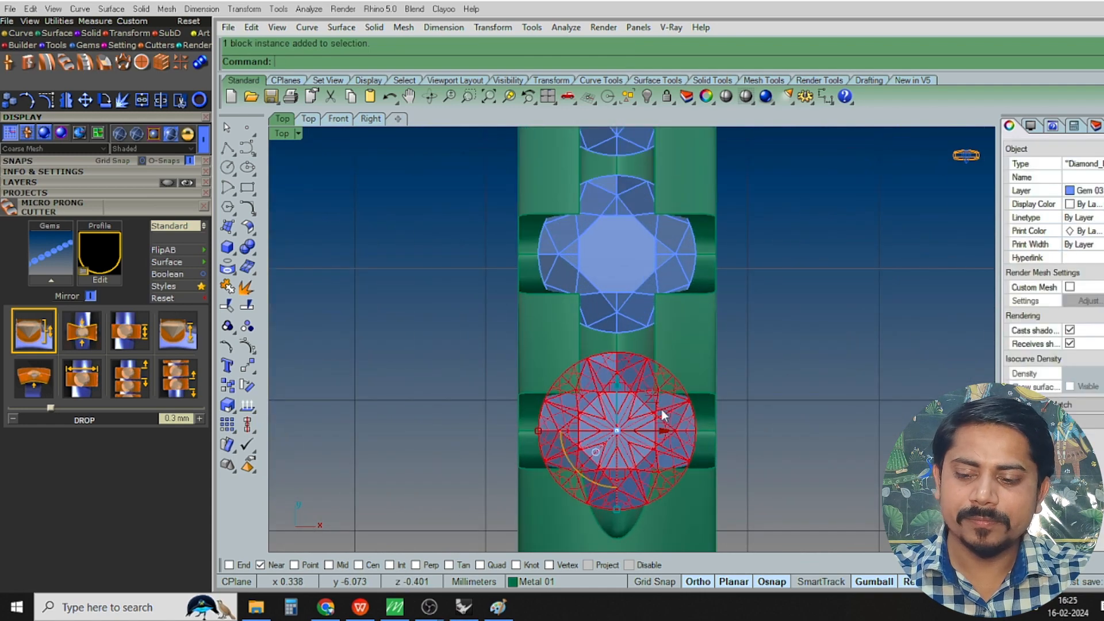
key(Escape)
Select all ten gems along the bar and start a second Micro Prong Cutter on them
key(ctrl+F4)
mouse_move(612, 386)
right_down()
mouse_move(585, 397)
mouse_move(621, 397)
right_up()
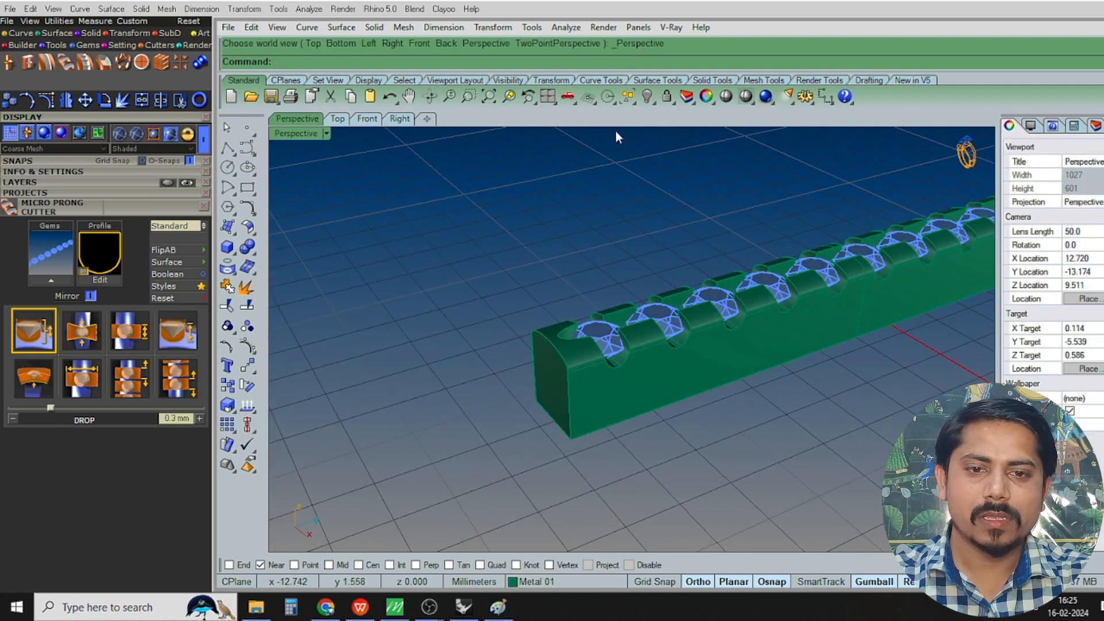
click(627, 101)
click(630, 165)
scroll(670, 316, up, 5)
right_drag(671, 316, 642, 391)
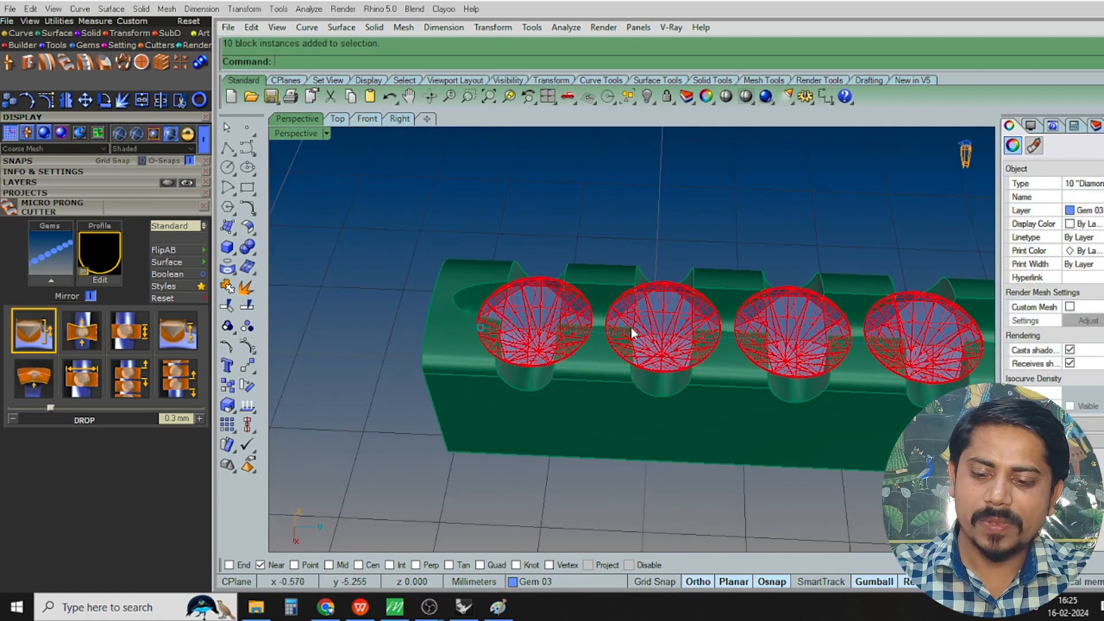
key(F6)
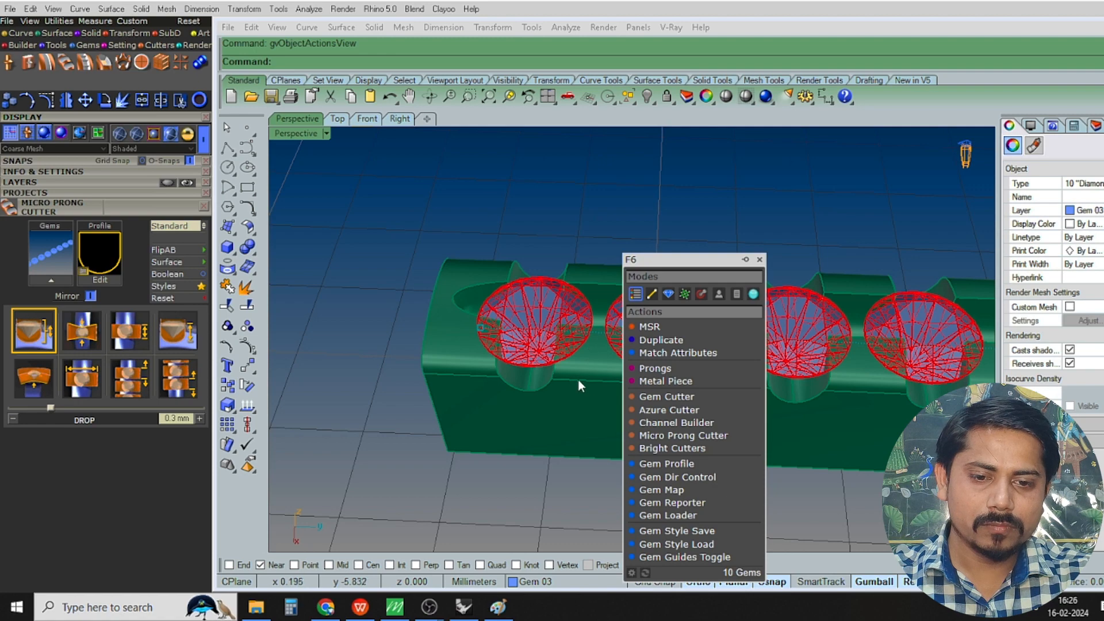
click(682, 435)
scroll(716, 327, up, 3)
right_drag(716, 326, 665, 309)
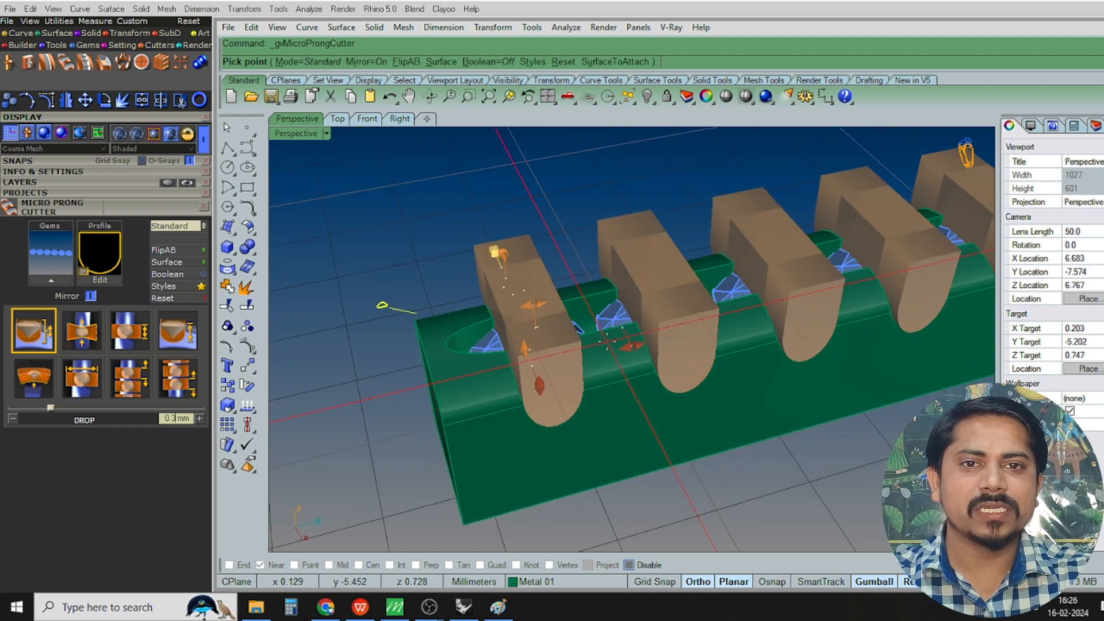
Apply the 02_Middle style to the micro prong cutters so they sit between the gems
key(ctrl+F1)
scroll(625, 325, down, 4)
right_drag(623, 351, 627, 326)
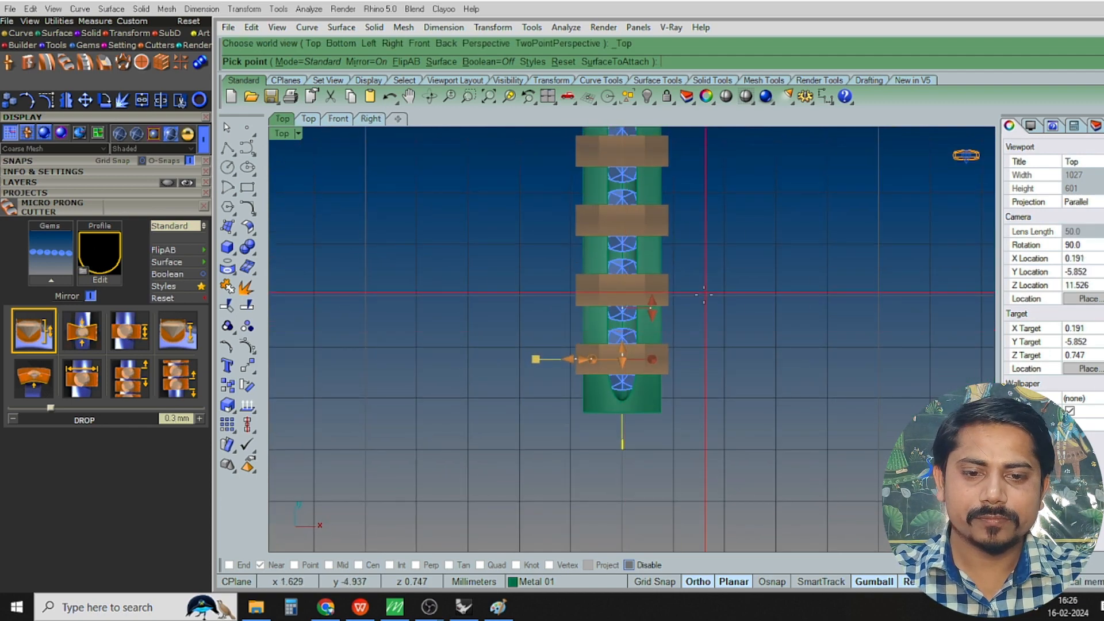
right_drag(591, 324, 551, 309)
click(168, 285)
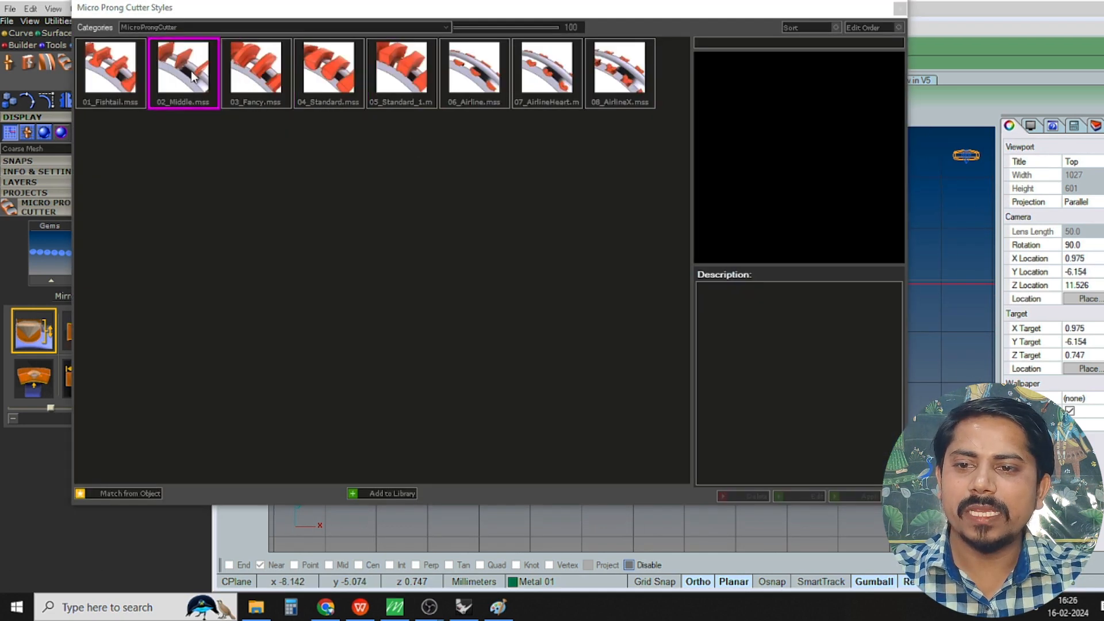
double_click(190, 75)
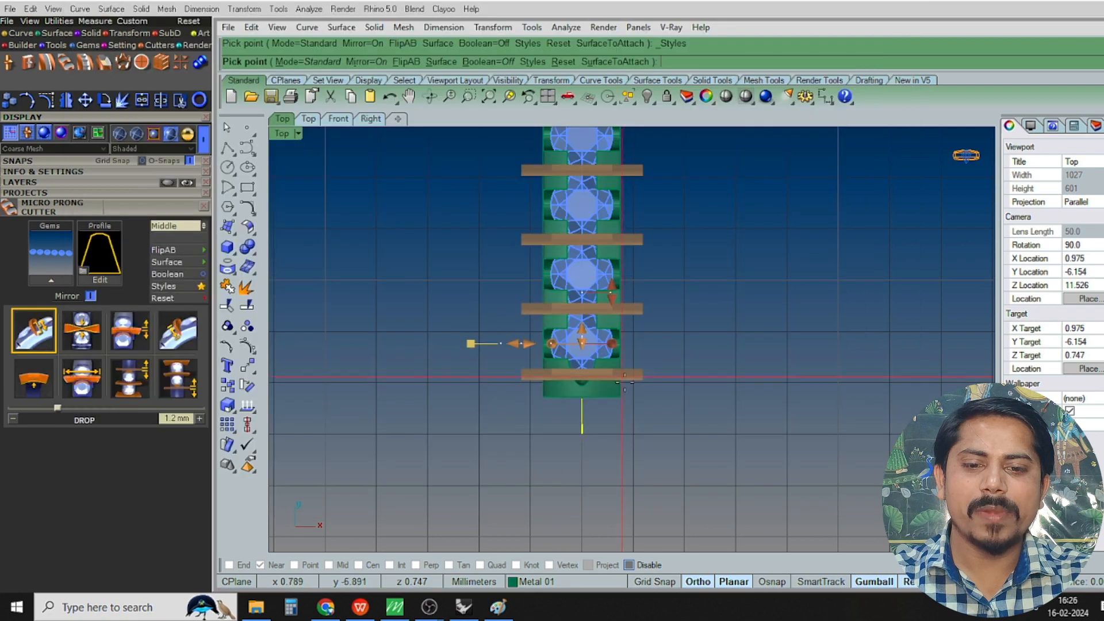
Change the profile of the middle prong cutters to channel 07
scroll(608, 333, up, 4)
right_drag(607, 334, 607, 356)
scroll(599, 306, up, 4)
right_drag(638, 316, 501, 338)
key(ctrl+F4)
scroll(581, 322, down, 2)
scroll(589, 315, up, 4)
right_drag(649, 353, 604, 311)
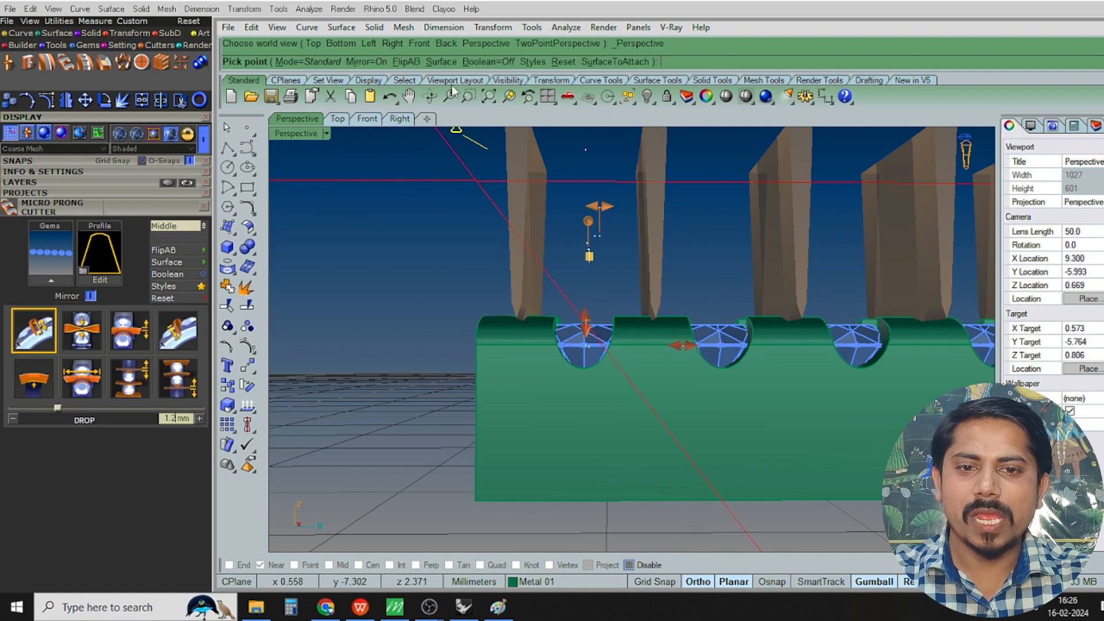
click(109, 258)
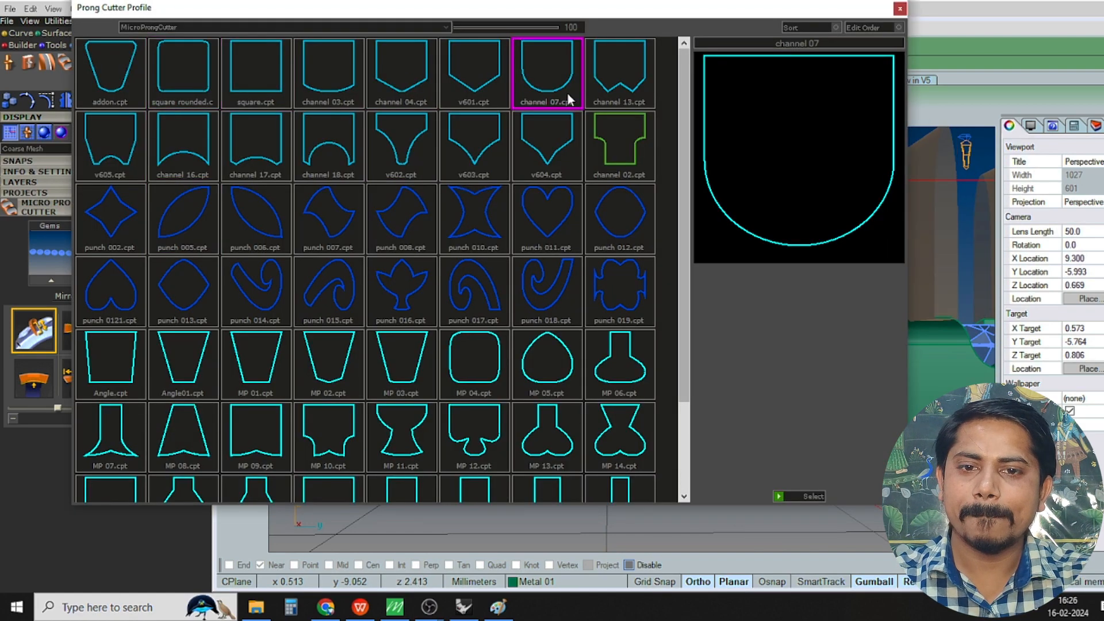
double_click(544, 76)
right_drag(530, 263, 562, 277)
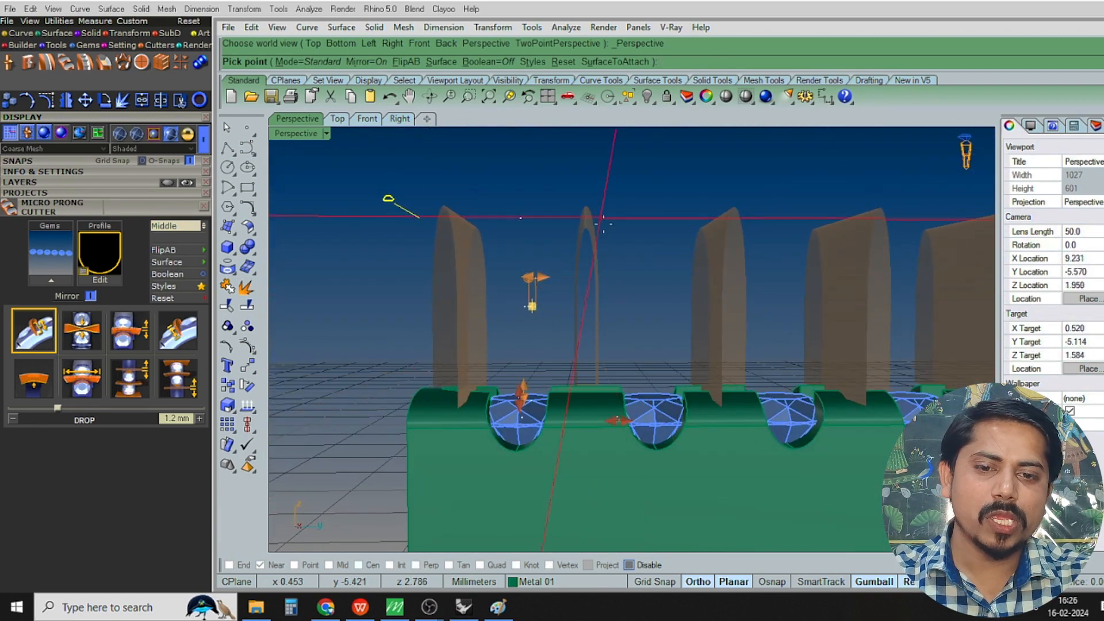
Widen the middle prong cutters to a width adjustment of 0.1 mm
right_drag(603, 224, 626, 316)
scroll(526, 329, up, 8)
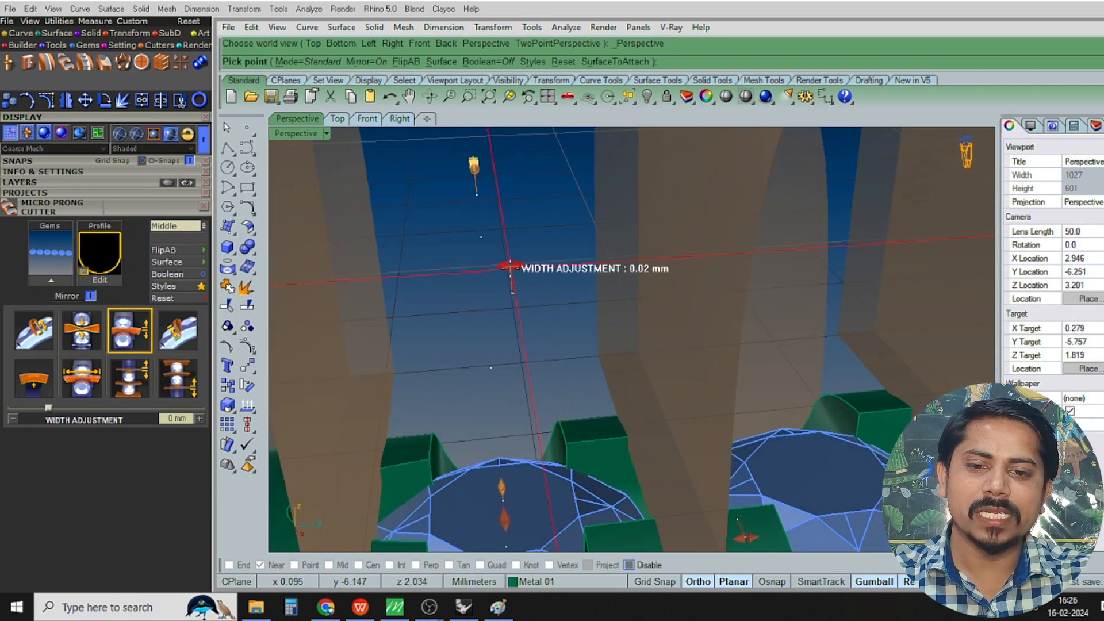
click(503, 269)
scroll(650, 289, down, 8)
right_drag(659, 295, 655, 269)
right_drag(591, 286, 625, 288)
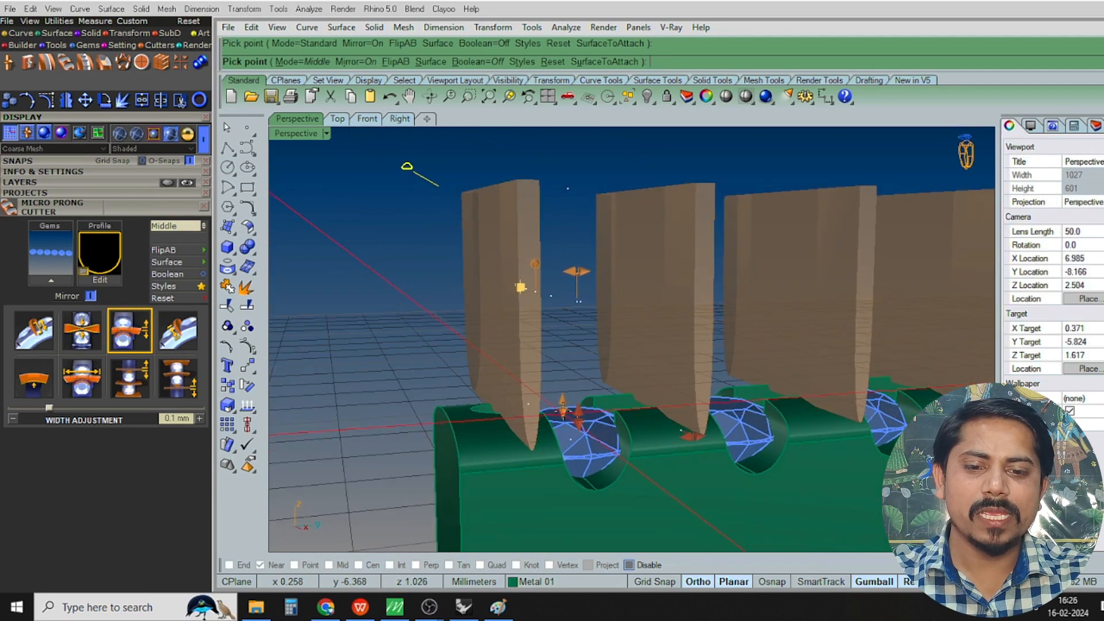
Reduce the height of the middle prong cutters to 0.7 mm
click(564, 351)
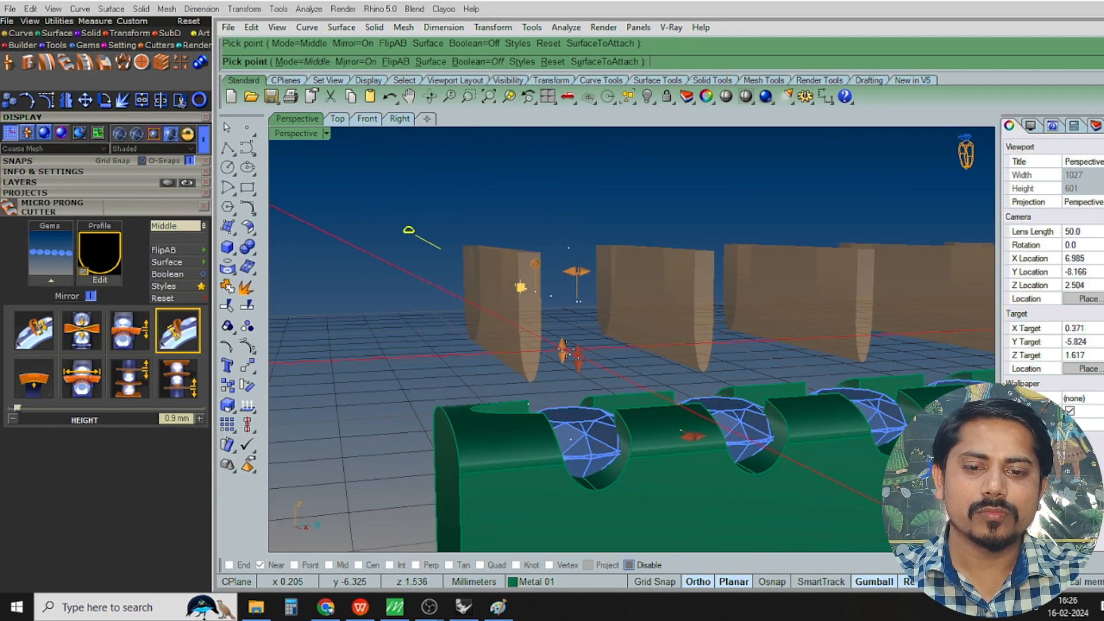
drag(563, 353, 564, 340)
right_drag(679, 343, 677, 396)
right_drag(741, 313, 670, 323)
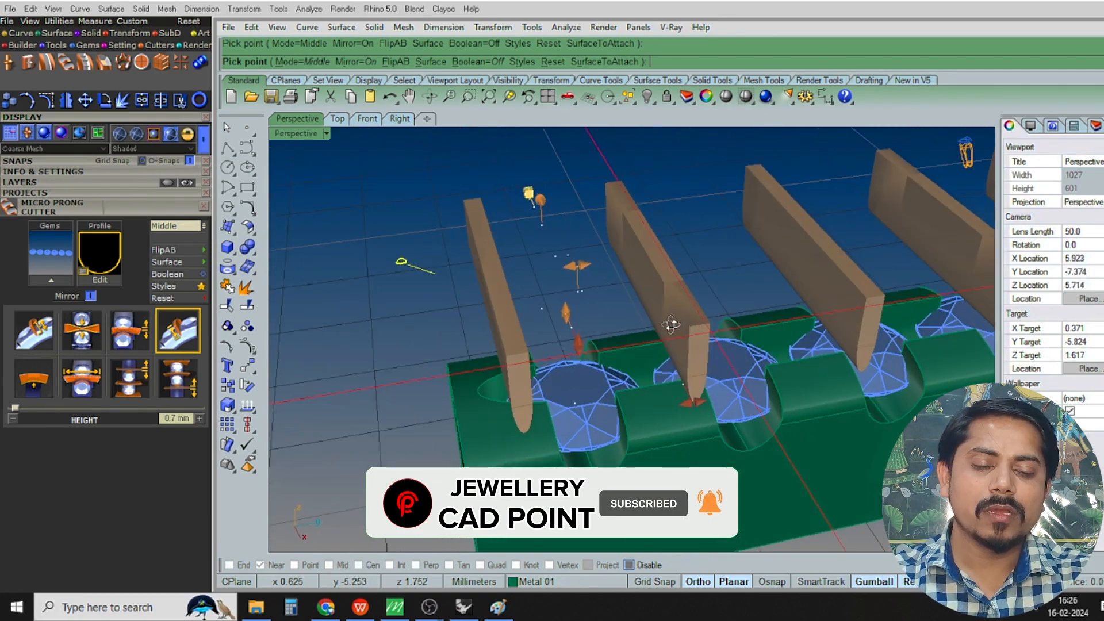
Examine in the Top view how the middle cutters fit the gaps between neighbouring gems along the bar
scroll(672, 324, up, 5)
key(F5)
scroll(724, 302, up, 4)
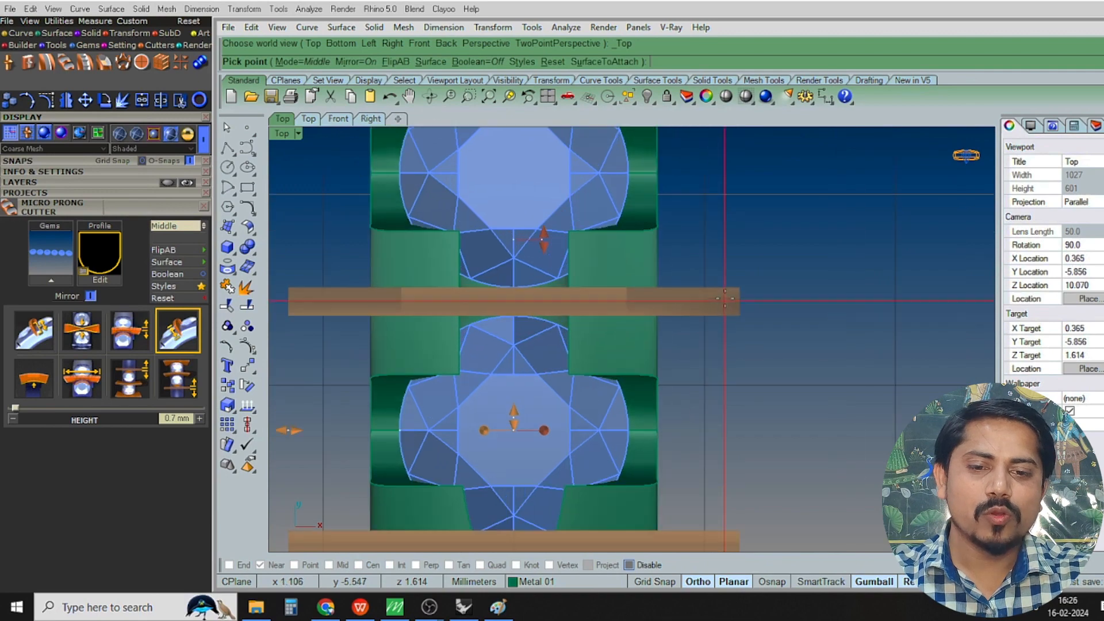
scroll(575, 310, up, 10)
right_drag(501, 263, 560, 286)
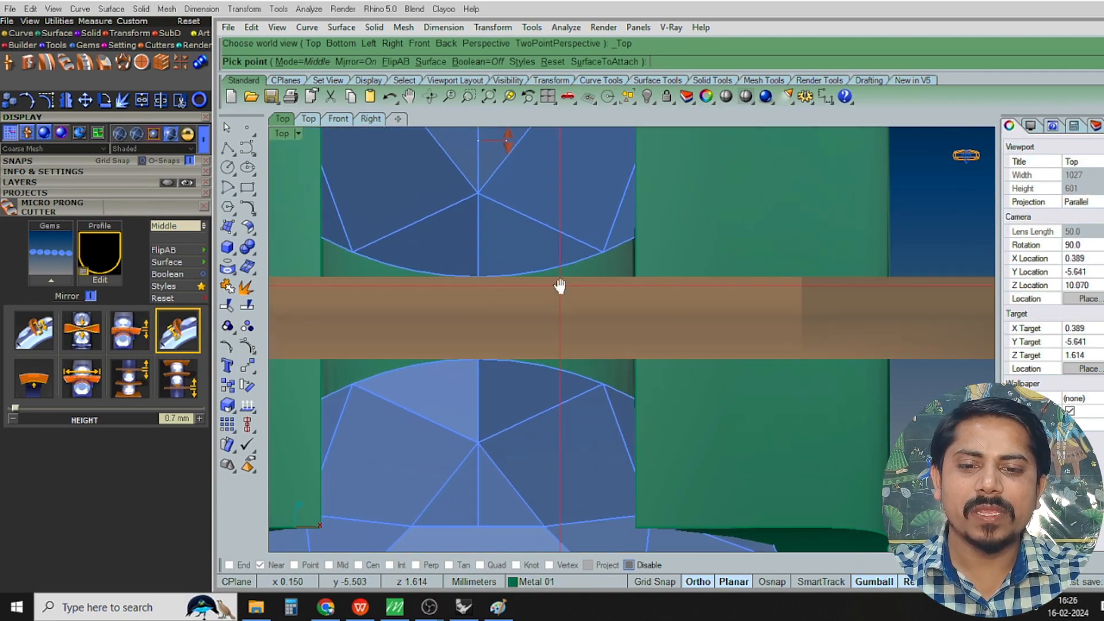
scroll(516, 351, down, 6)
right_drag(621, 335, 595, 188)
scroll(607, 264, down, 6)
scroll(613, 339, down, 5)
right_drag(609, 296, 628, 432)
scroll(629, 433, down, 3)
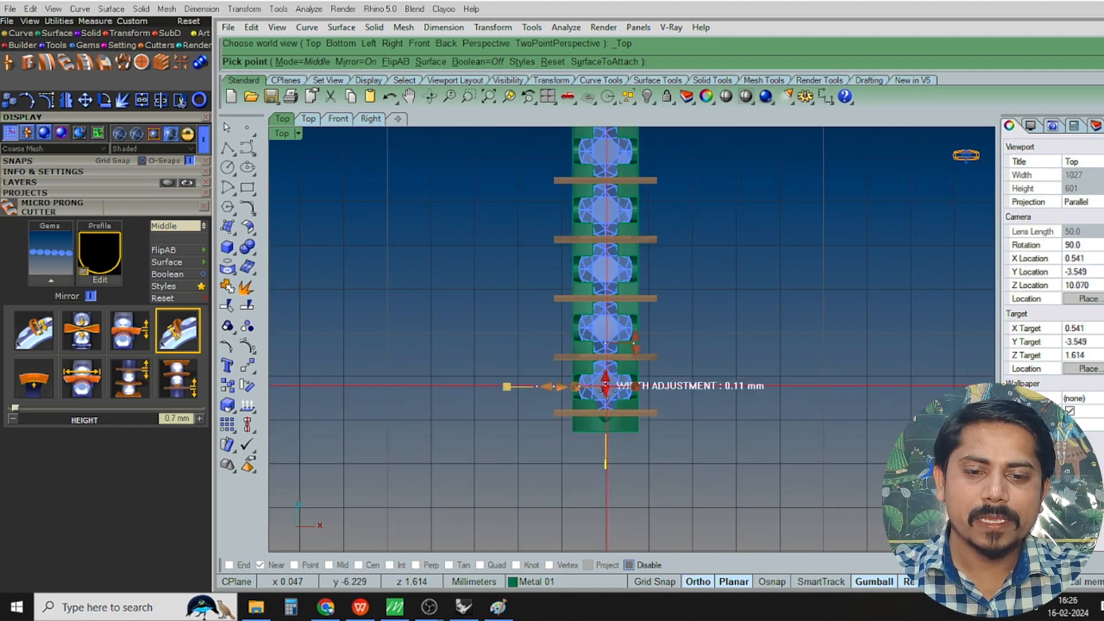
scroll(604, 382, up, 8)
scroll(670, 302, down, 6)
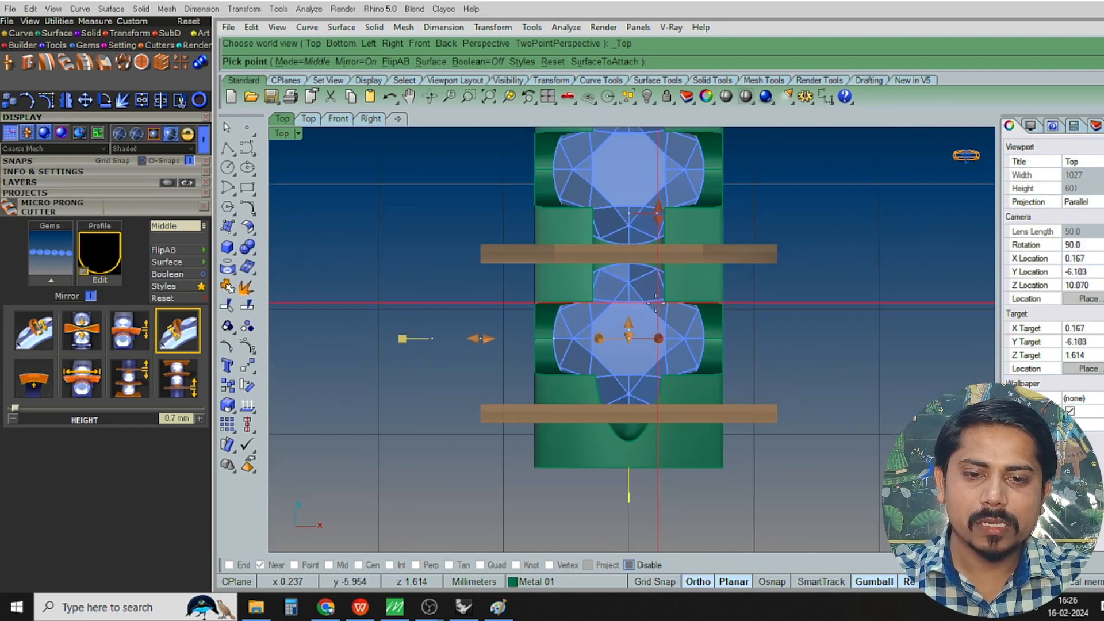
Set the middle prong cutters' drop to 0.3 mm in the Right view and create the cutters
key(ctrl+F3)
drag(632, 305, 634, 404)
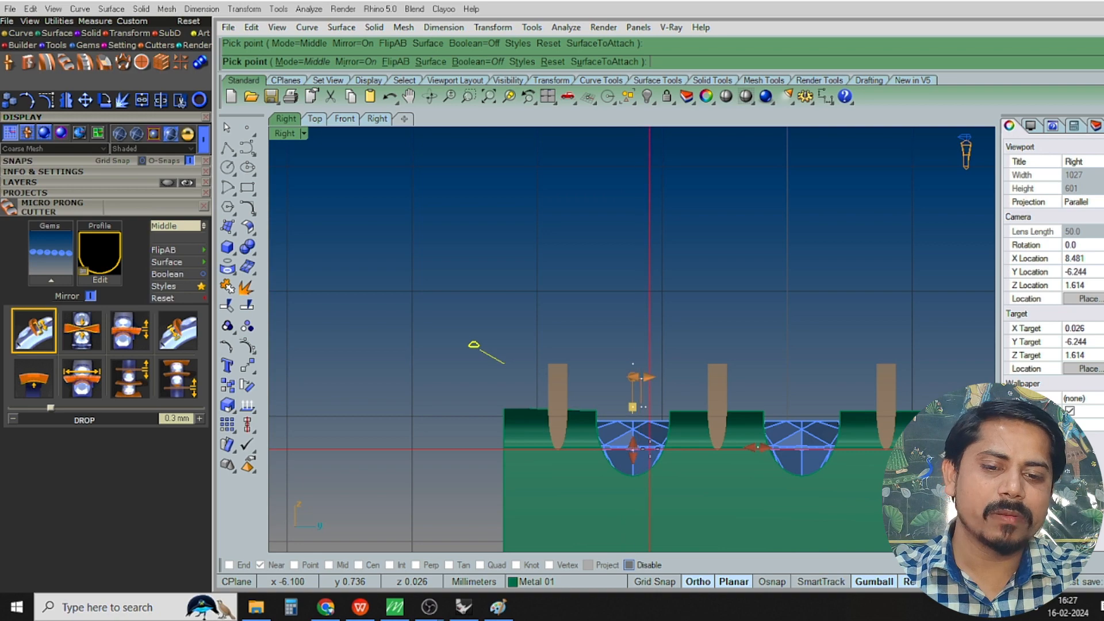
key(F1)
right_drag(678, 354, 678, 425)
scroll(678, 425, down, 10)
right_drag(681, 253, 711, 287)
right_click(670, 367)
Remove the end middle cutter beyond the first gem at the bar's positive Y end from its cutter group
scroll(670, 367, up, 6)
scroll(710, 286, up, 4)
click(650, 274)
scroll(654, 261, up, 8)
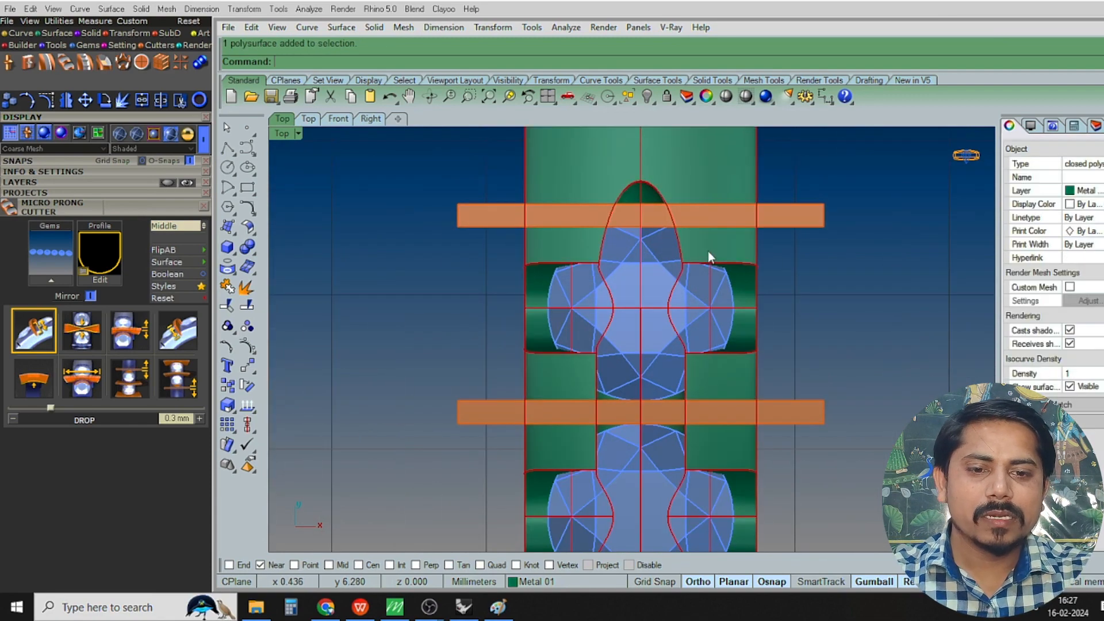
right_drag(643, 211, 630, 255)
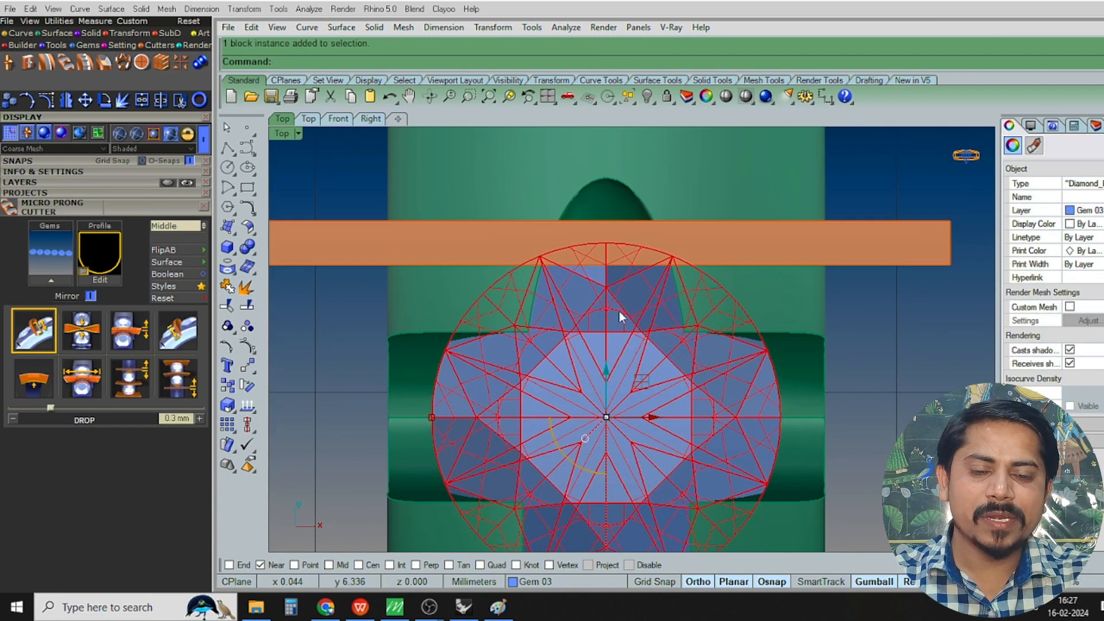
key(Escape)
right_drag(711, 275, 687, 328)
text(UG)
key(Return)
click(723, 305)
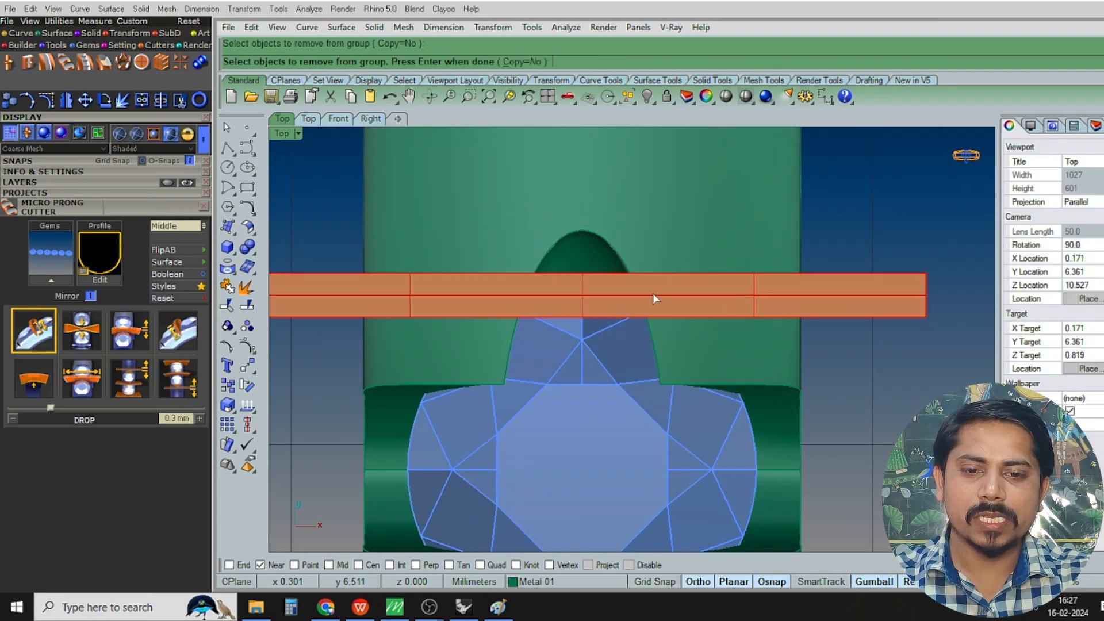
right_click(653, 298)
Move the ungrouped end cutter outward along the bar by about 0.07 mm, clear of the first gem
text(M)
key(Return)
click(947, 291)
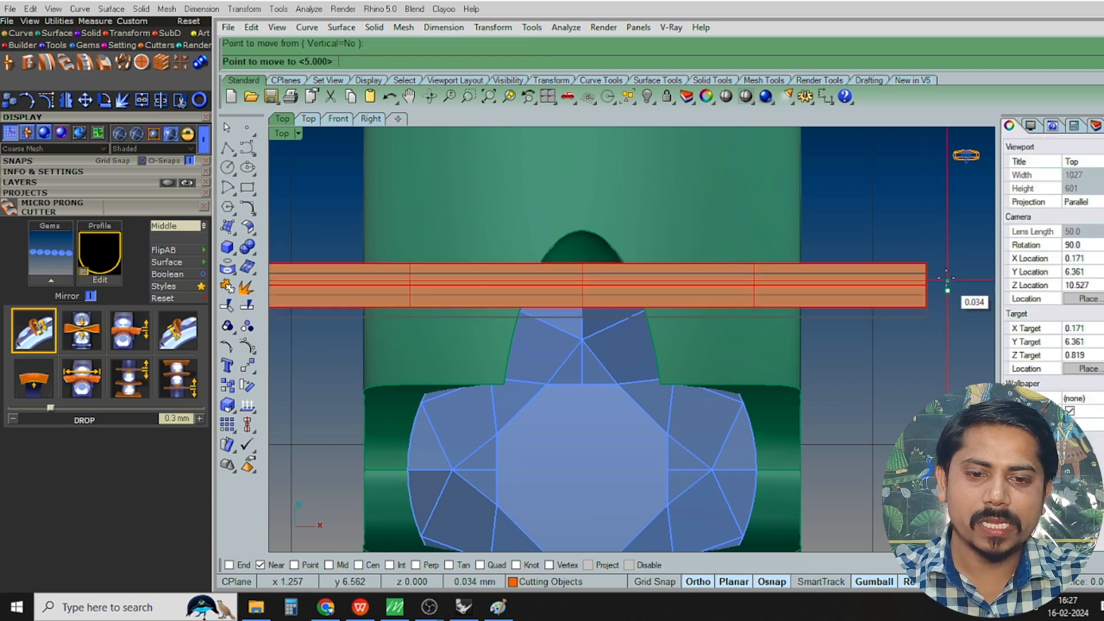
click(947, 268)
key(Escape)
scroll(783, 261, down, 12)
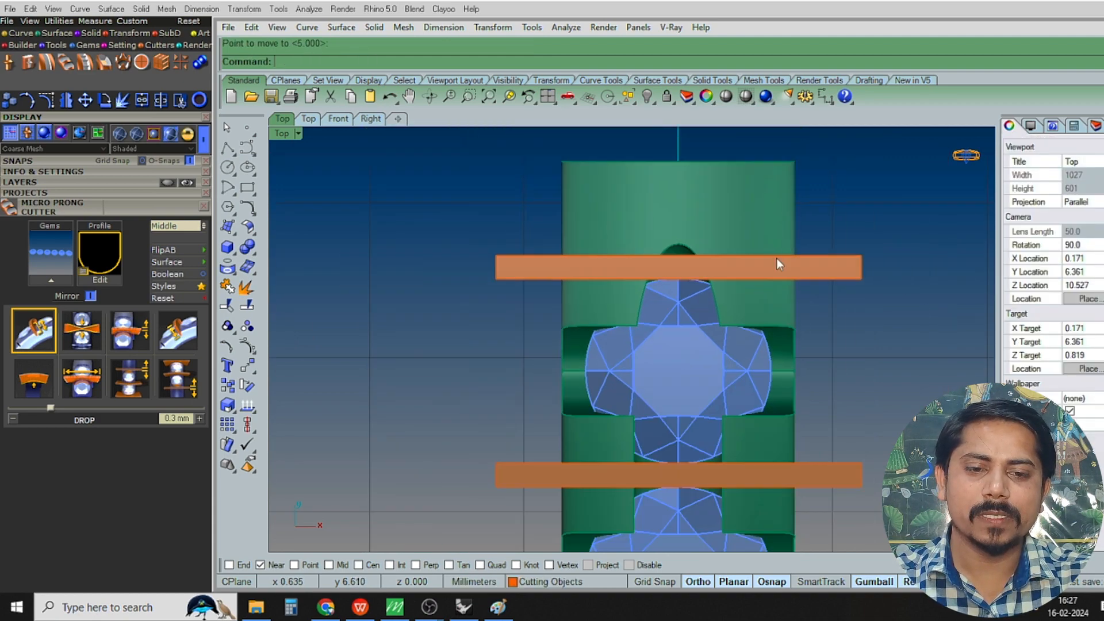
Remove the end cutter beyond the last gem at the bar's opposite end from the cutter group
right_drag(783, 399, 757, 245)
scroll(757, 245, down, 8)
right_drag(766, 379, 753, 258)
right_drag(774, 436, 760, 232)
scroll(736, 314, up, 10)
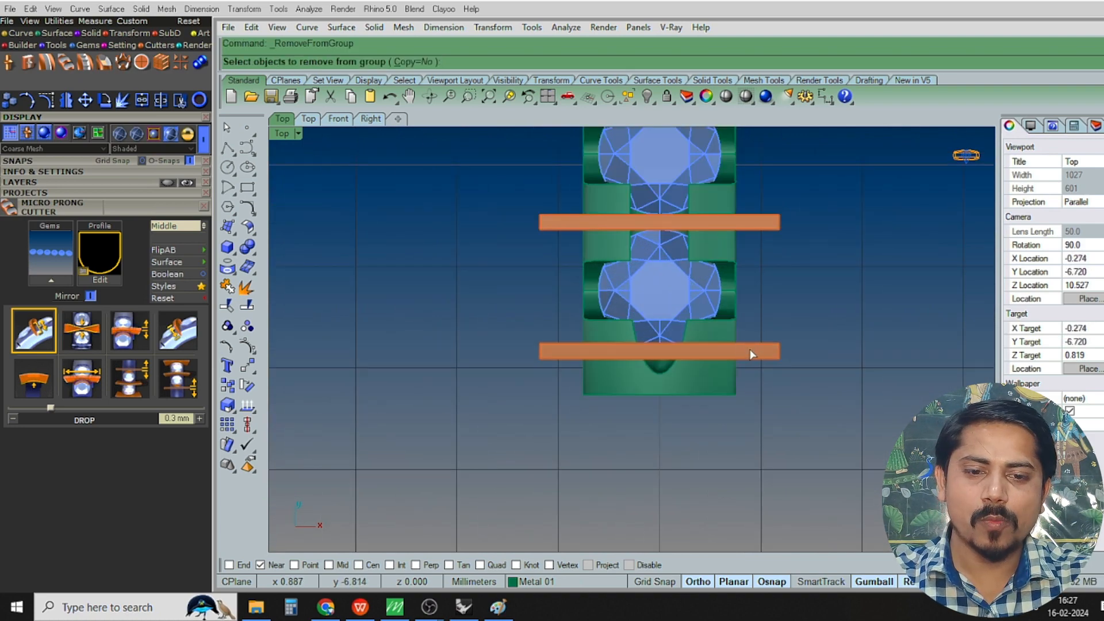
click(750, 349)
key(Return)
Move the end cutter beside the last gem by about 0.08 mm along the bar, with its edge at the gem's rim
scroll(751, 334, up, 10)
text(M)
key(Return)
click(851, 259)
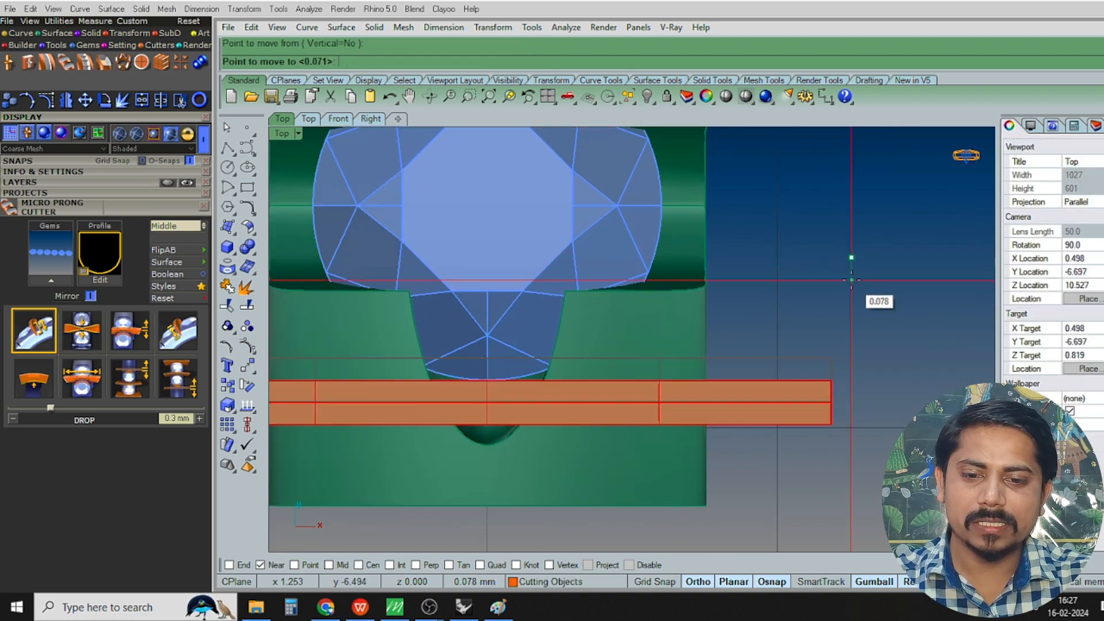
click(851, 258)
scroll(820, 377, down, 10)
Subtract all middle prong cutters, including both end cutters, from the bar with a Boolean difference that keeps the cutters
right_drag(815, 361, 702, 442)
key(ctrl+F4)
click(695, 434)
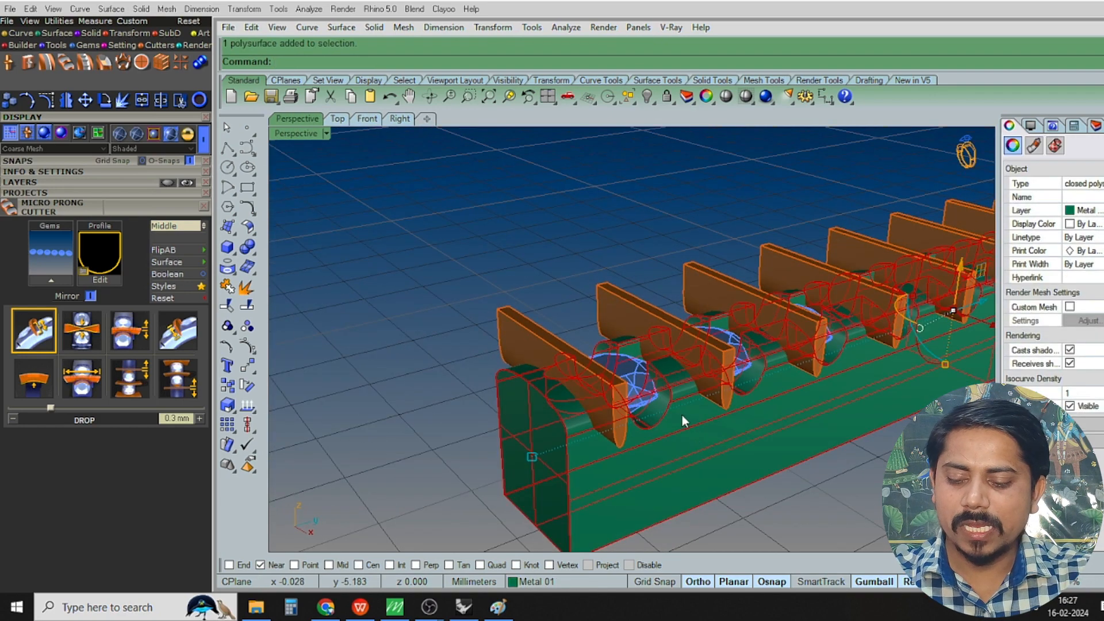
text(bd)
key(Return)
click(573, 360)
scroll(550, 339, down, 10)
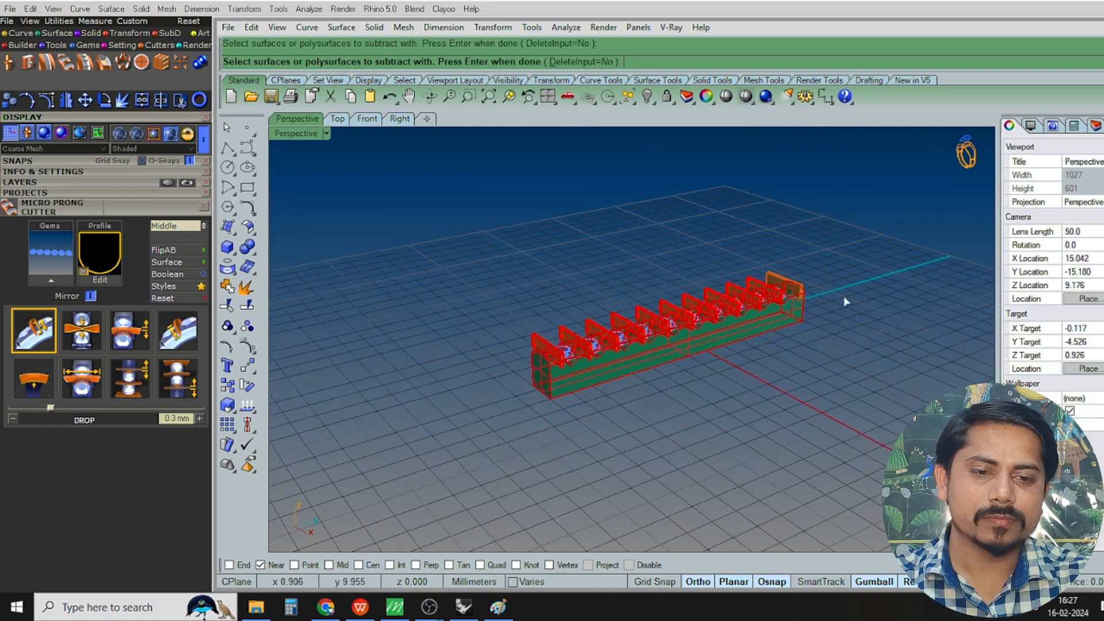
Select the grouped middle cutters together with both separate end cutters and hide them
scroll(844, 300, up, 4)
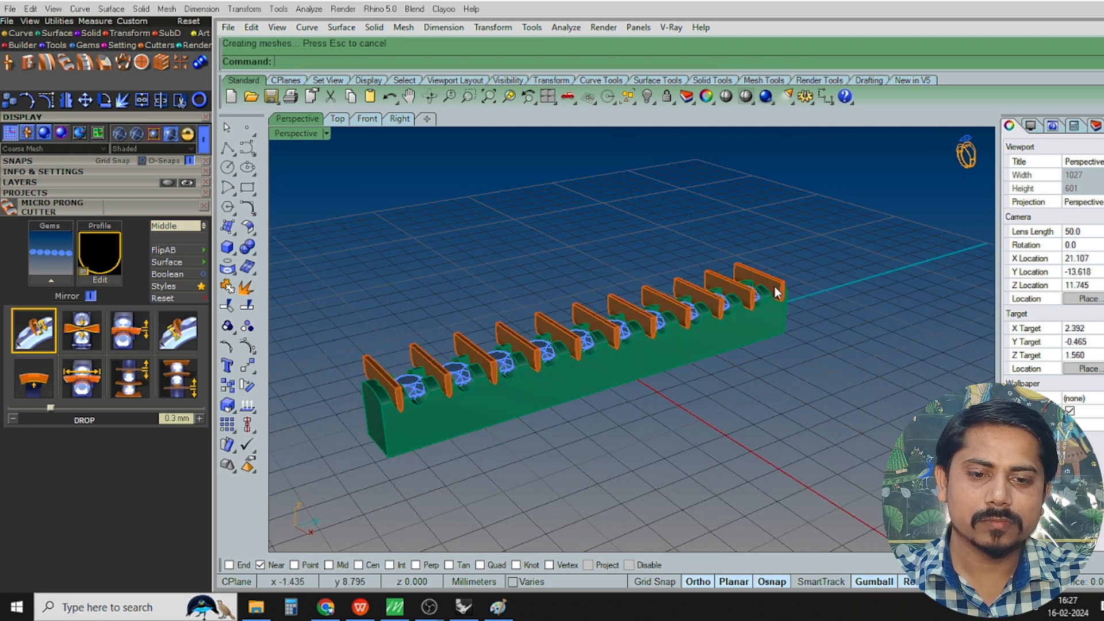
scroll(758, 298, up, 4)
right_drag(757, 297, 746, 347)
scroll(747, 262, up, 2)
click(747, 264)
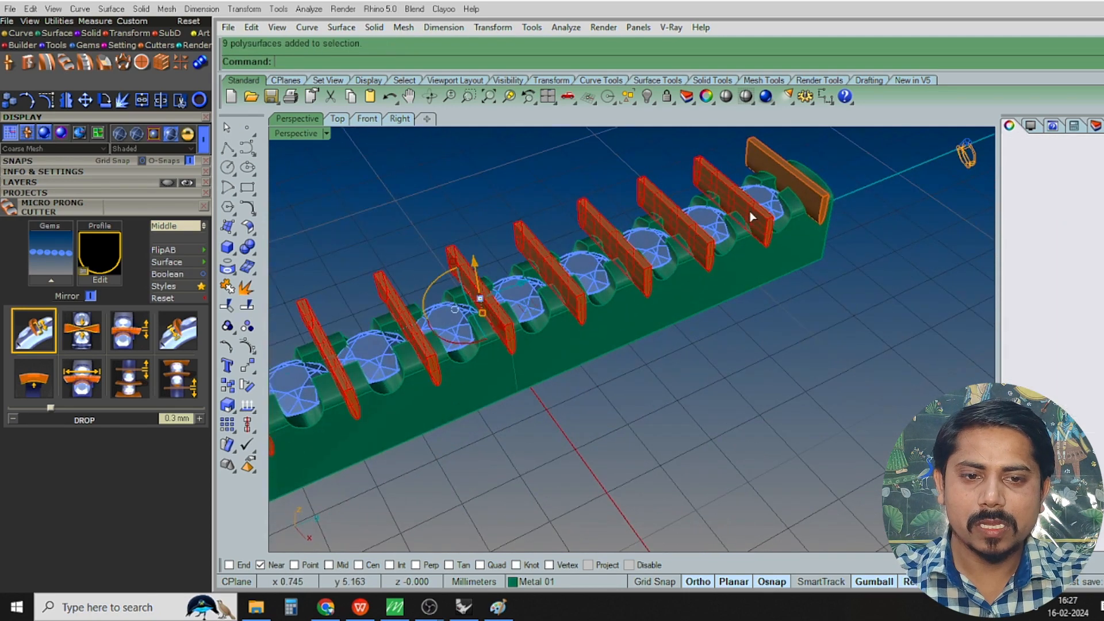
scroll(812, 178, down, 4)
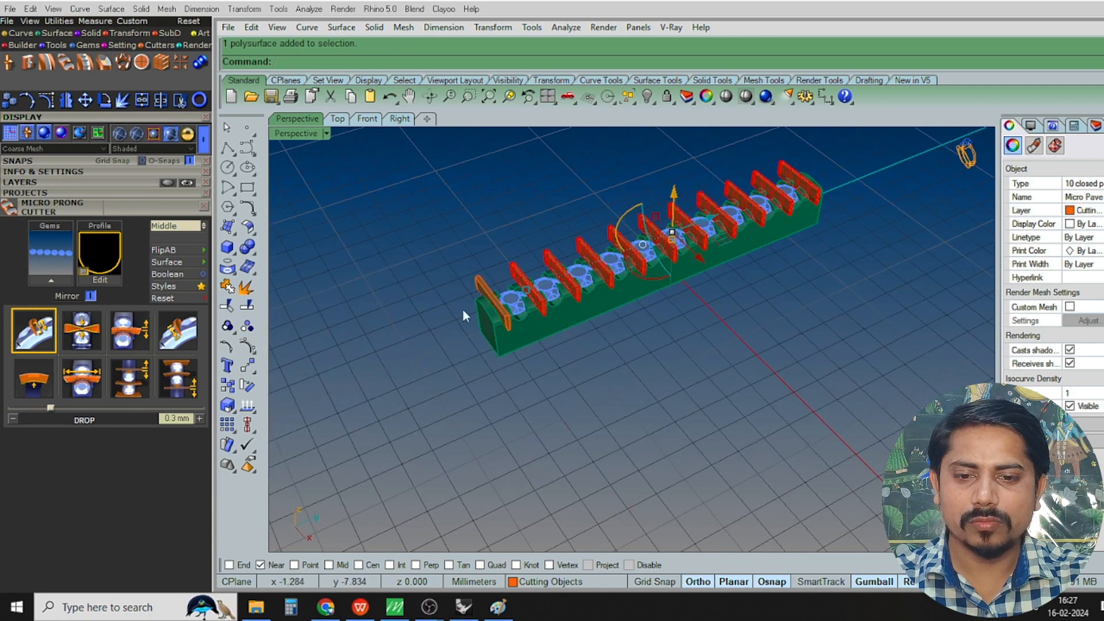
key(ctrl+h)
Examine the split prongs between the gems in the Top and Perspective views
scroll(577, 281, up, 4)
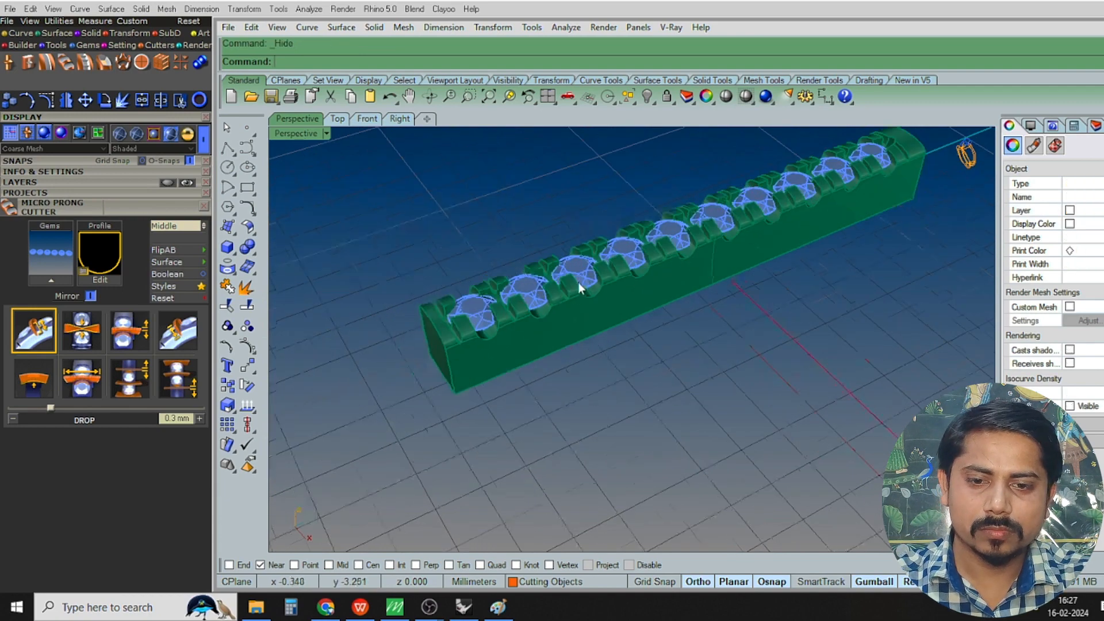
right_drag(578, 282, 551, 365)
key(ctrl+F1)
scroll(510, 385, up, 2)
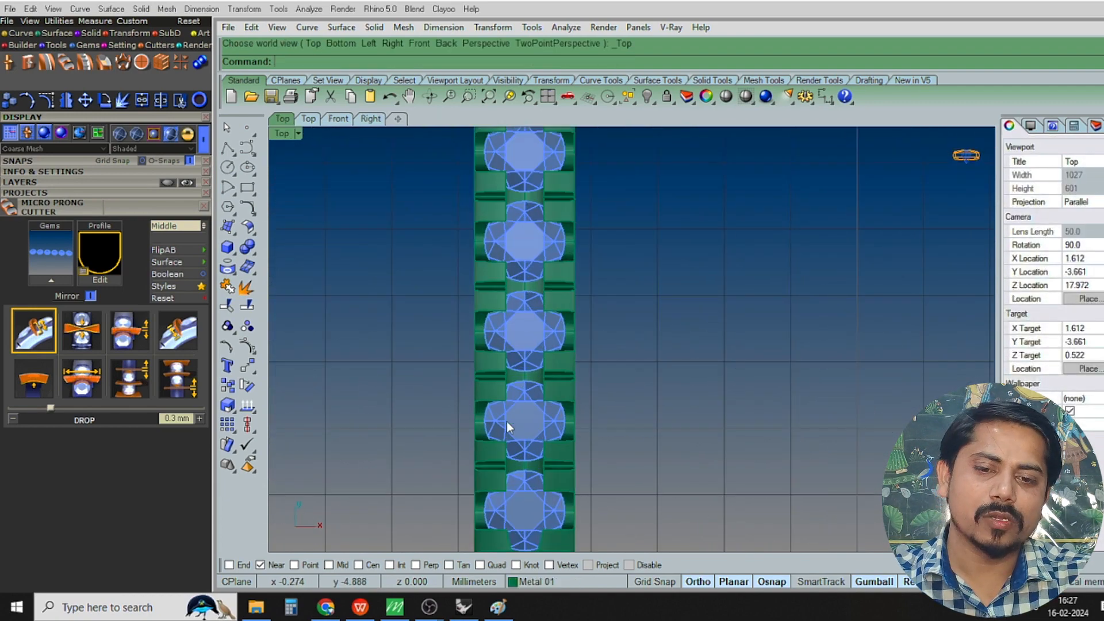
key(ctrl+F4)
right_drag(678, 366, 583, 345)
scroll(636, 344, up, 5)
scroll(583, 339, down, 4)
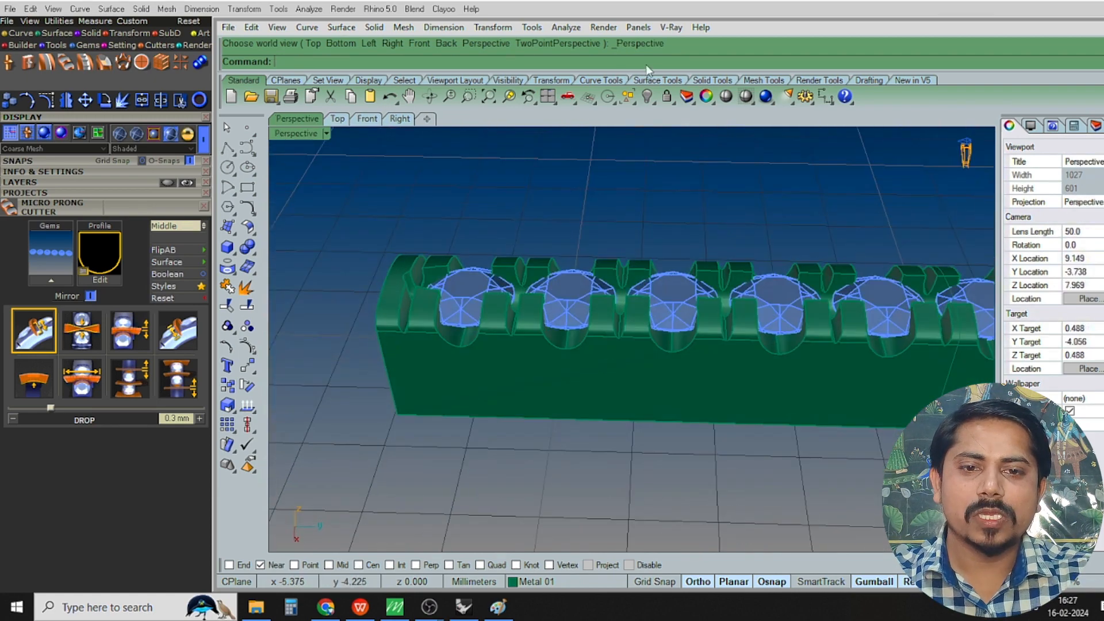
Select all ten gems and start the Gem Cutter command (gvAzureCutter) to preview cutters on them
click(628, 96)
click(627, 164)
scroll(591, 244, down, 3)
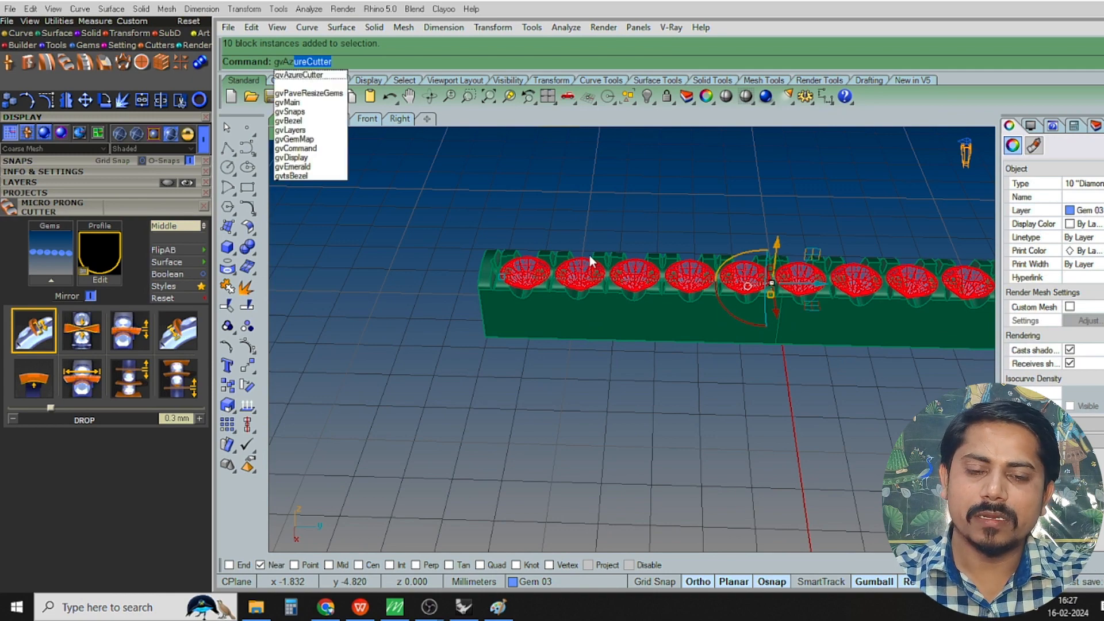
key(Return)
right_drag(649, 304, 665, 381)
scroll(671, 293, up, 5)
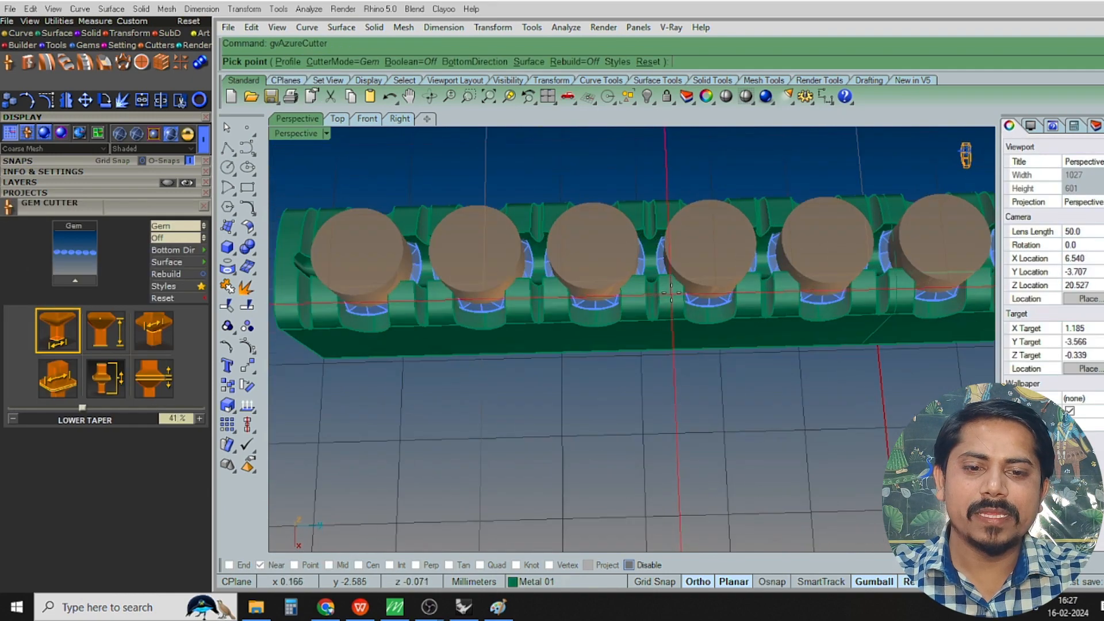
scroll(649, 296, up, 3)
right_drag(634, 294, 663, 332)
right_drag(586, 326, 608, 222)
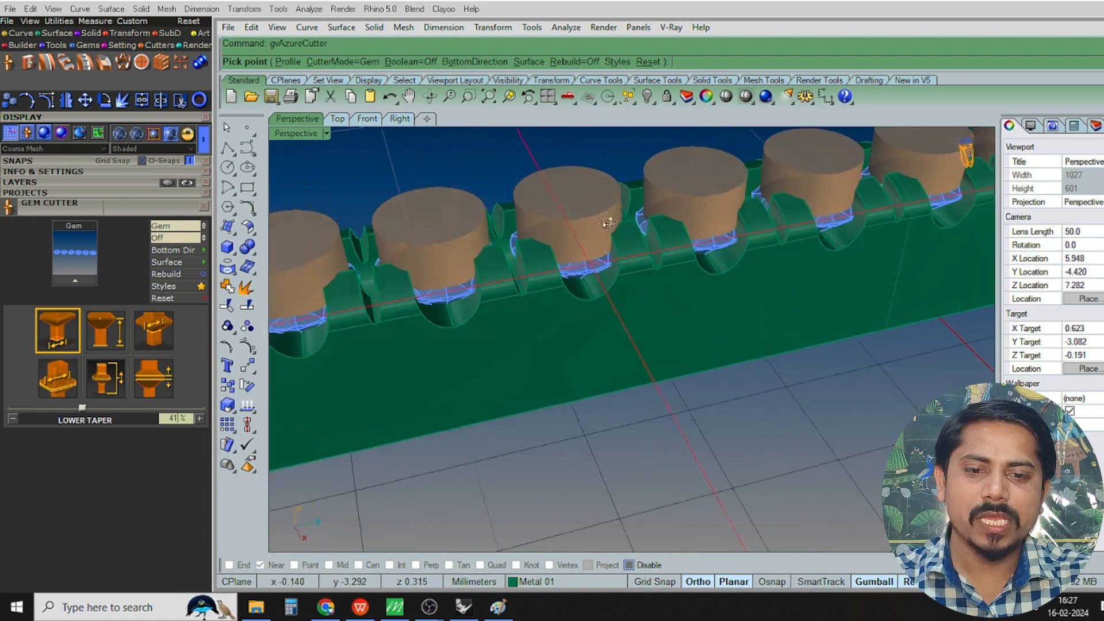
Examine in the Top view how the previewed gem cutters sit over the gems and prongs along the whole bar
key(ctrl+F1)
scroll(535, 360, up, 9)
scroll(506, 368, down, 6)
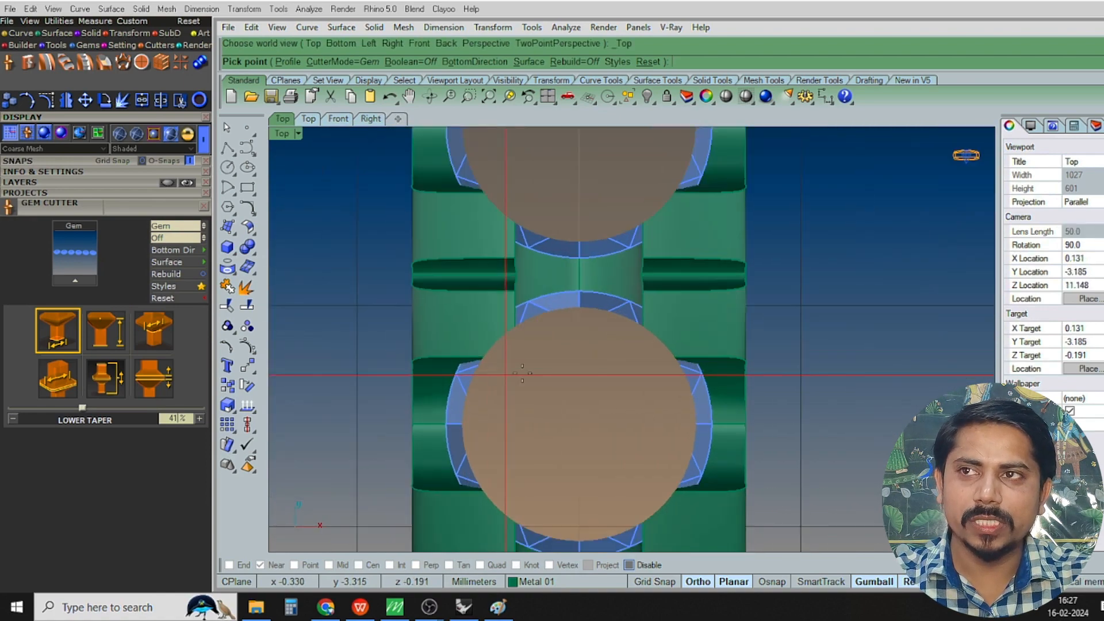
scroll(632, 307, down, 6)
right_drag(594, 357, 633, 228)
scroll(621, 255, down, 6)
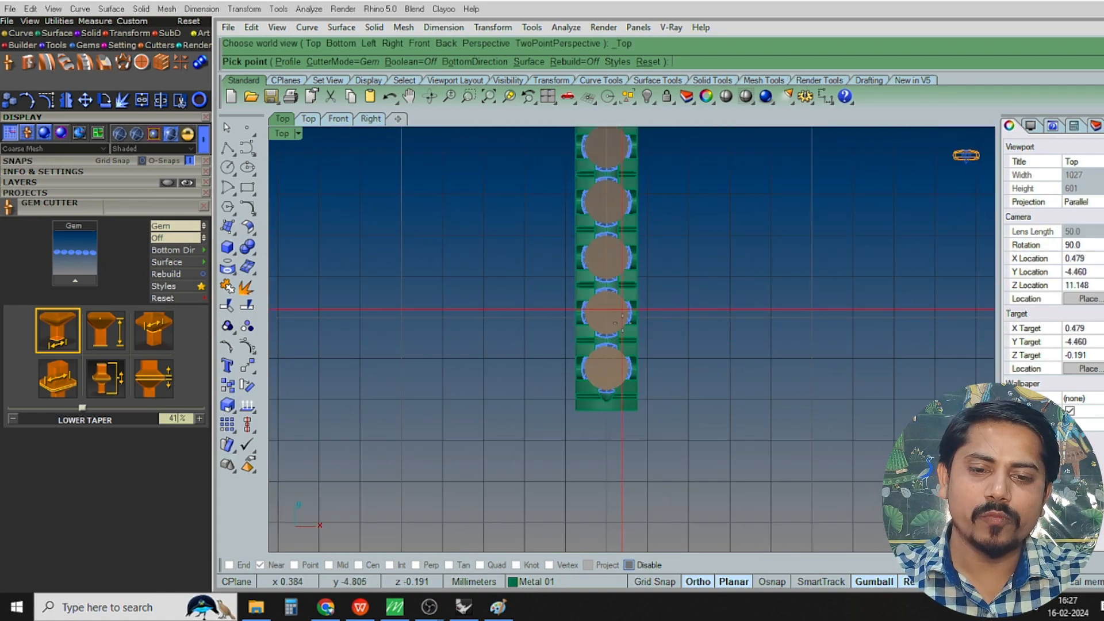
right_drag(621, 275, 614, 417)
right_drag(626, 241, 616, 413)
right_drag(617, 221, 617, 287)
scroll(604, 283, up, 10)
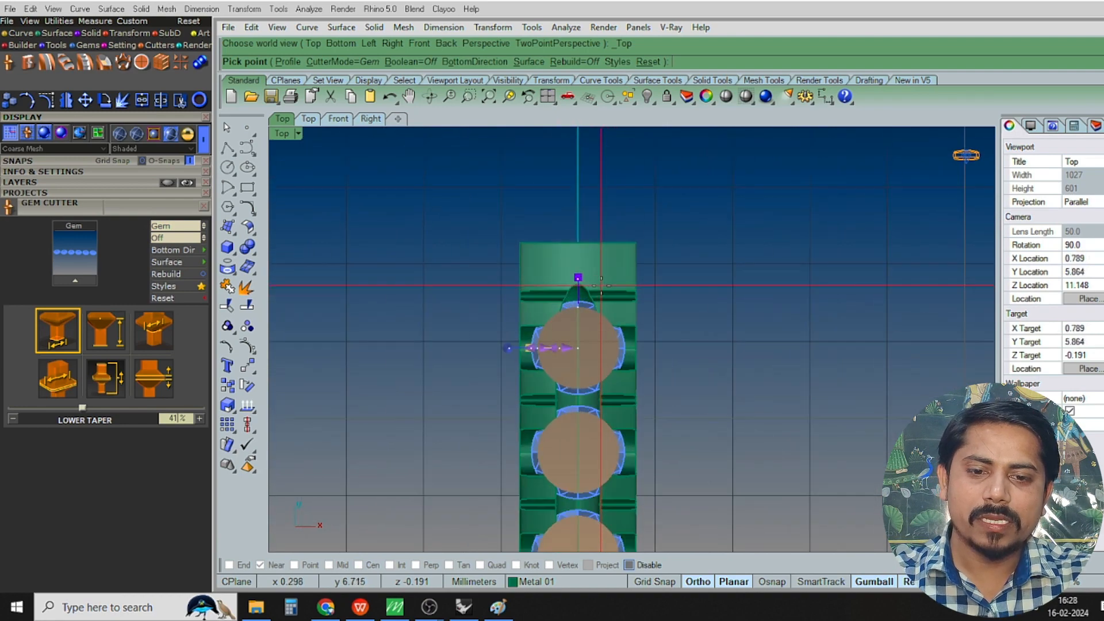
Check the cutter preview in Perspective and create the gem cutters with the 41% lower taper
right_drag(586, 362, 517, 264)
key(ctrl+F4)
scroll(546, 264, up, 4)
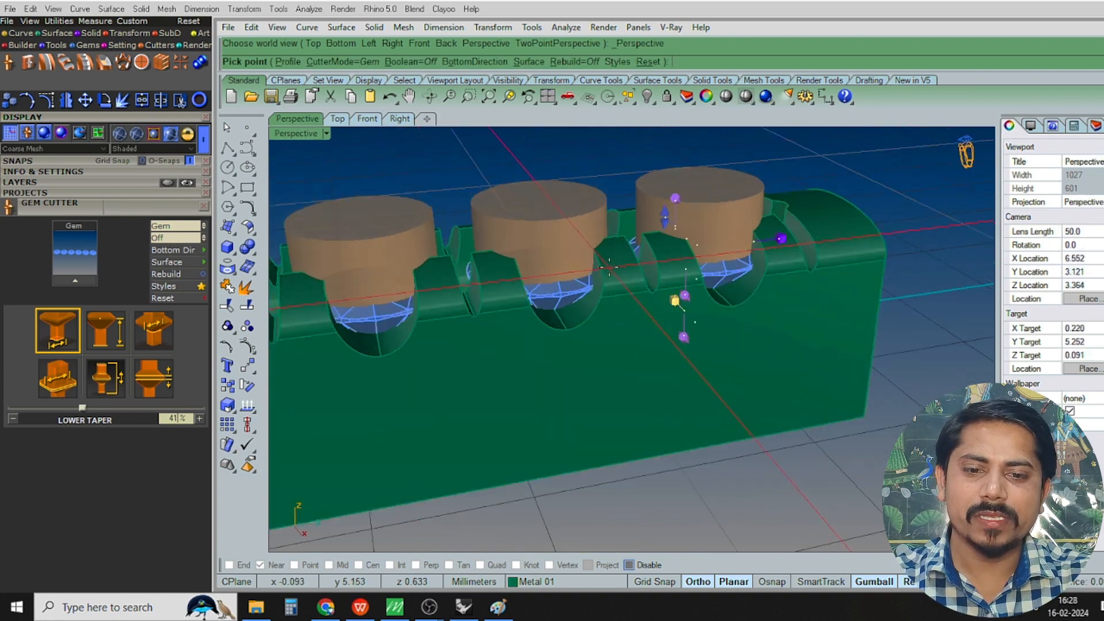
right_drag(592, 259, 569, 316)
right_drag(714, 300, 682, 330)
right_click(680, 302)
Subtract the gem cutters from the bar and delete the cutters
click(677, 305)
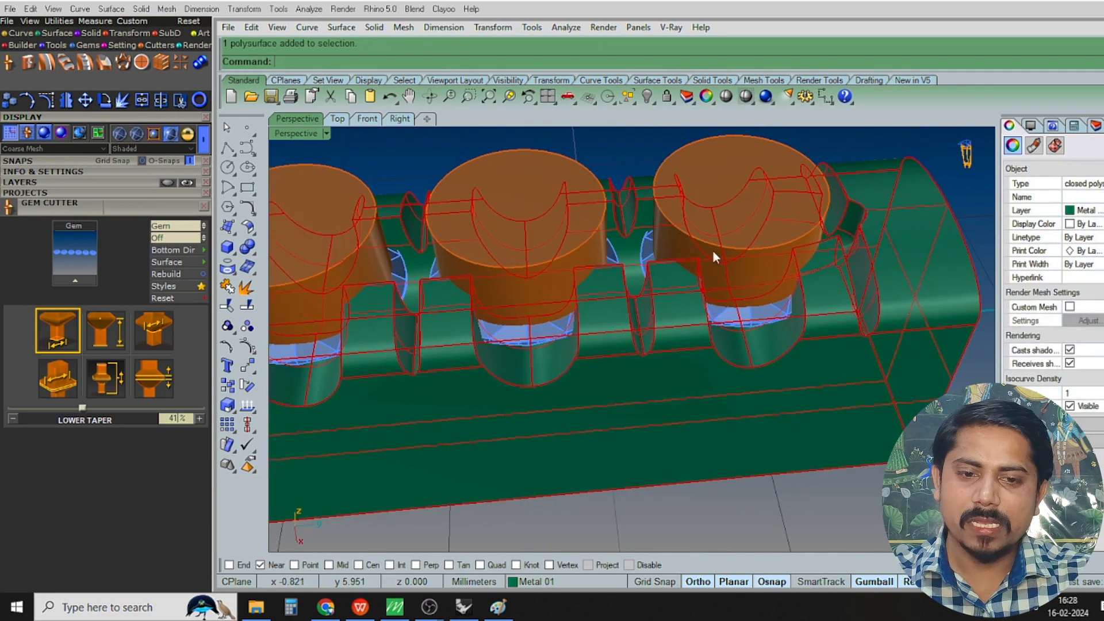
key(ctrl+d)
click(729, 192)
right_click(723, 185)
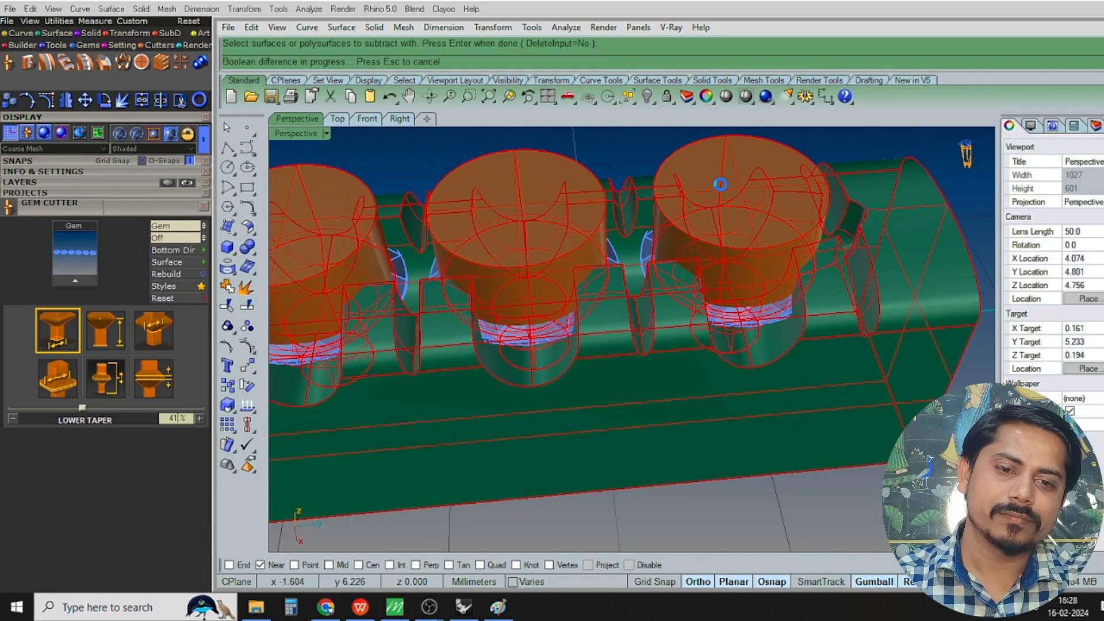
click(718, 183)
key(Delete)
Check the groove width between the first two gems at the channel's edge in the Top view with an aligned dimension
key(ctrl+F1)
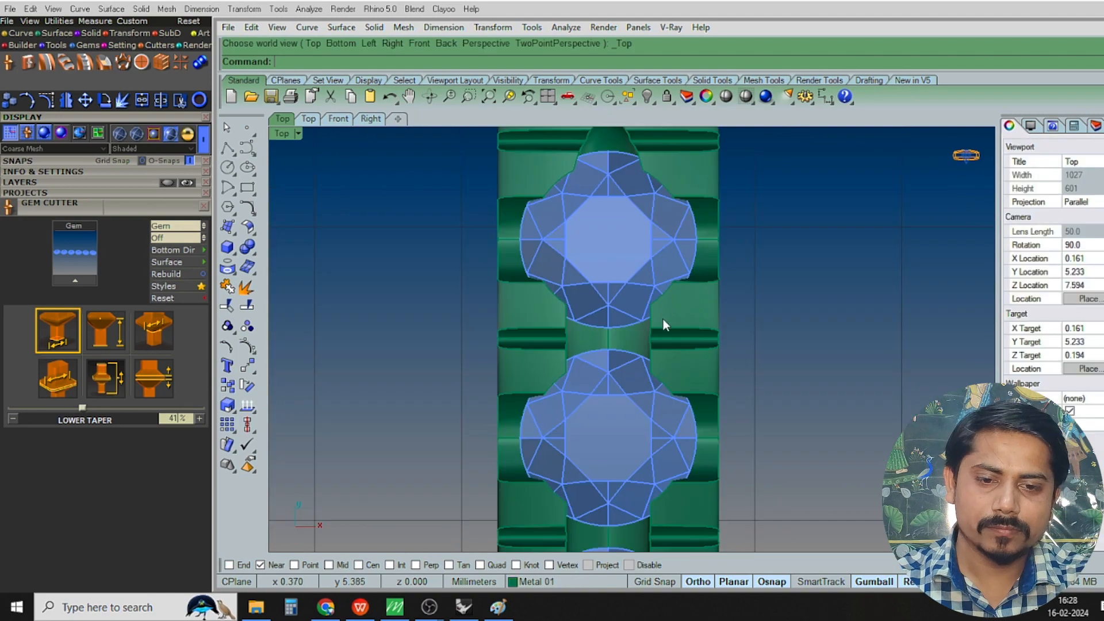
right_drag(663, 320, 659, 297)
scroll(657, 307, up, 4)
key(F4)
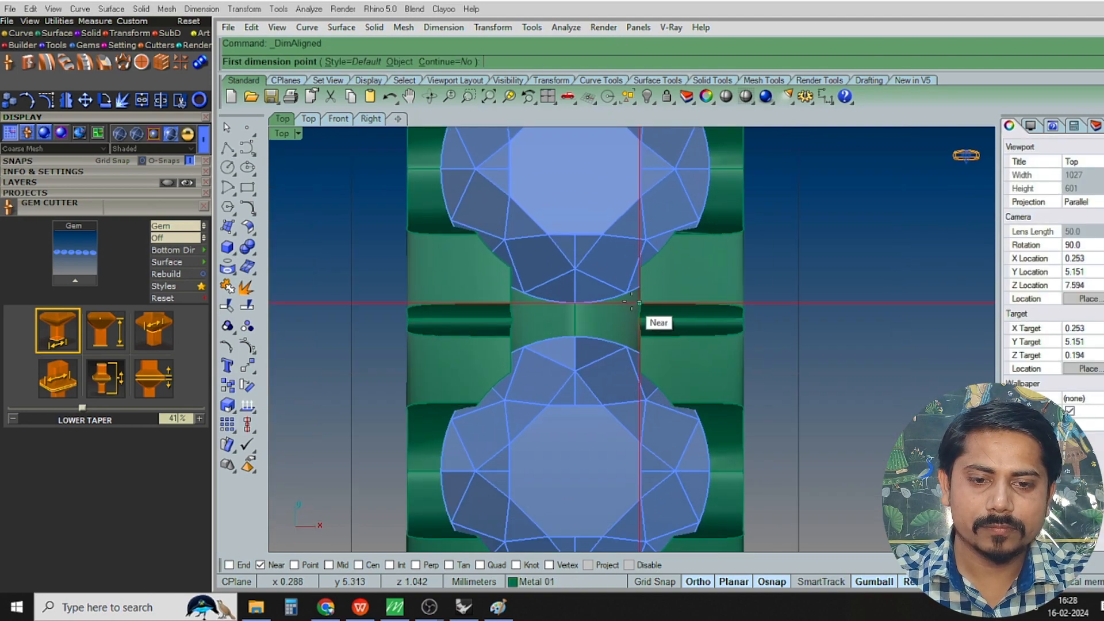
click(639, 304)
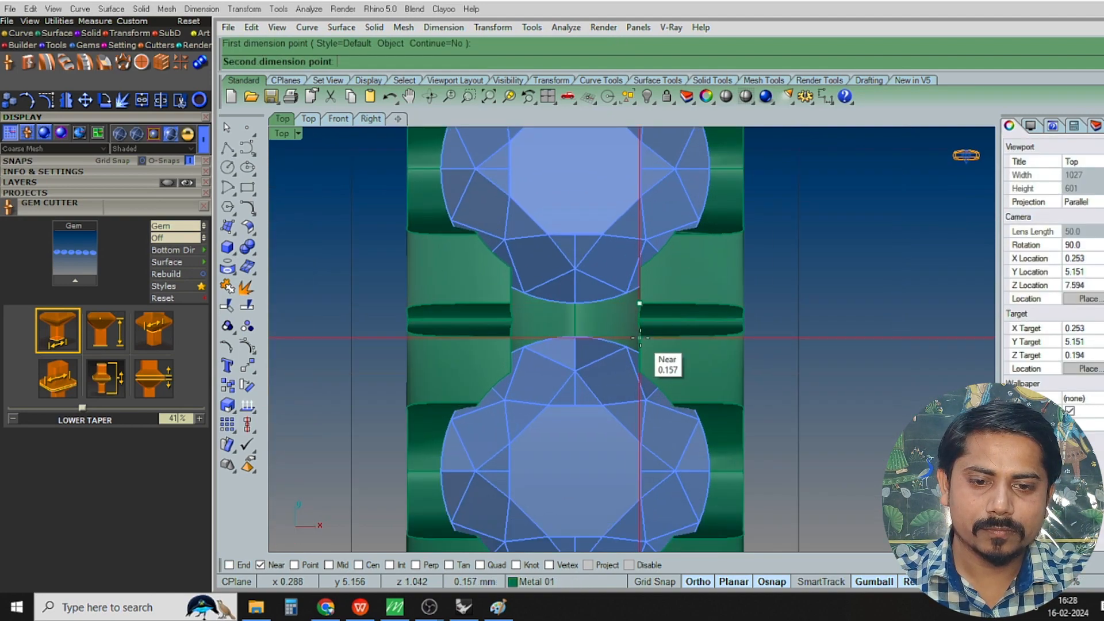
key(Escape)
Measure the width of the middle groove between two neighbouring gems from edge to edge, without placing the dimension
scroll(647, 322, down, 2)
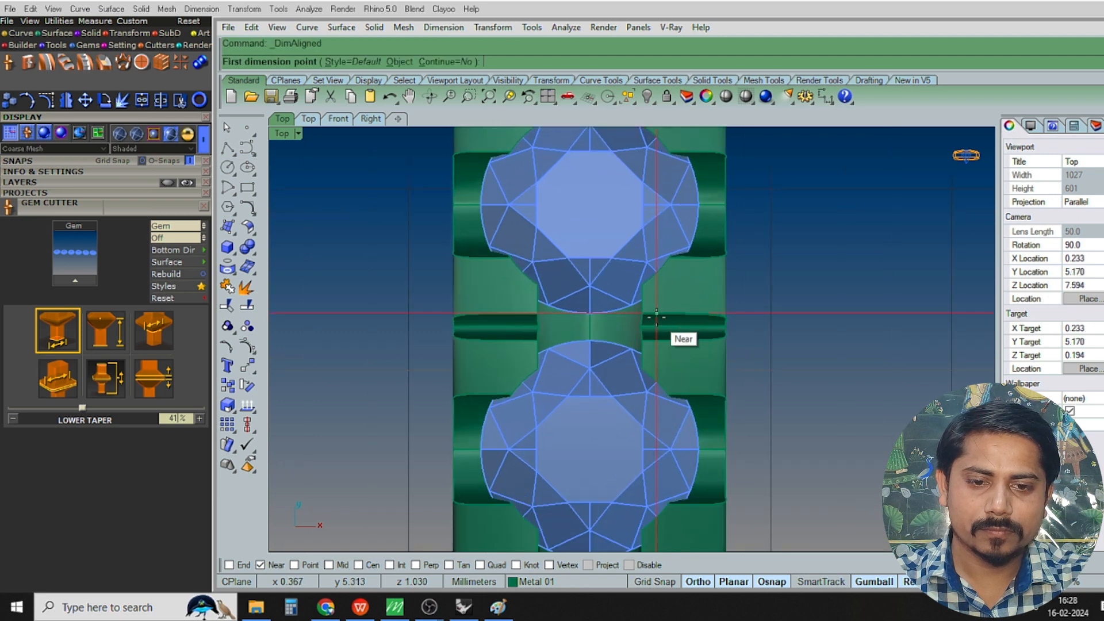
click(659, 340)
scroll(694, 307, up, 3)
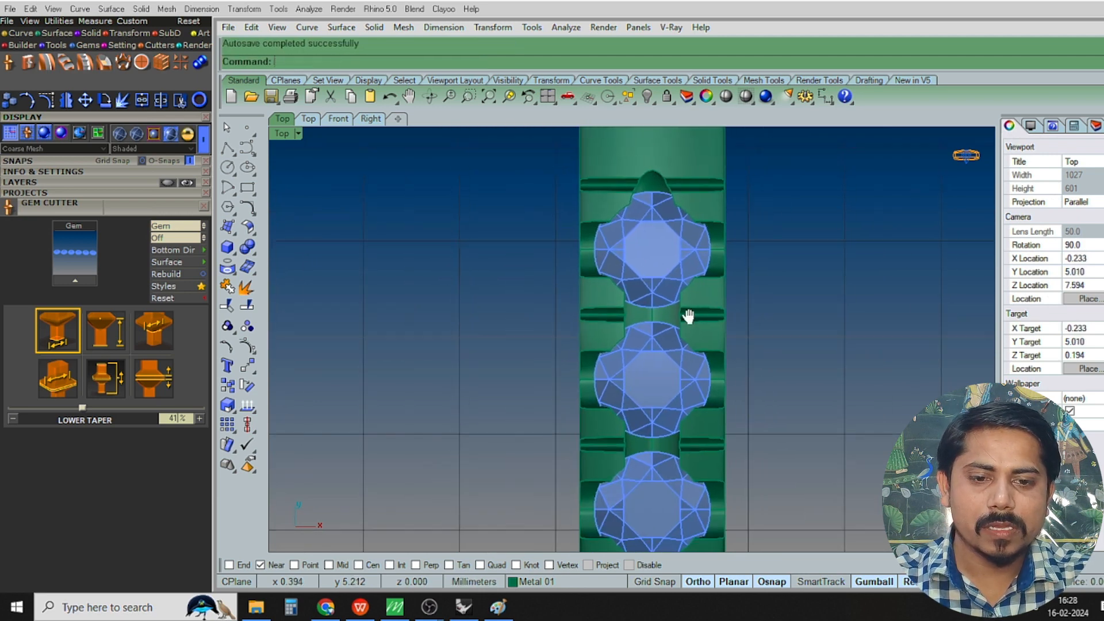
key(Return)
click(697, 300)
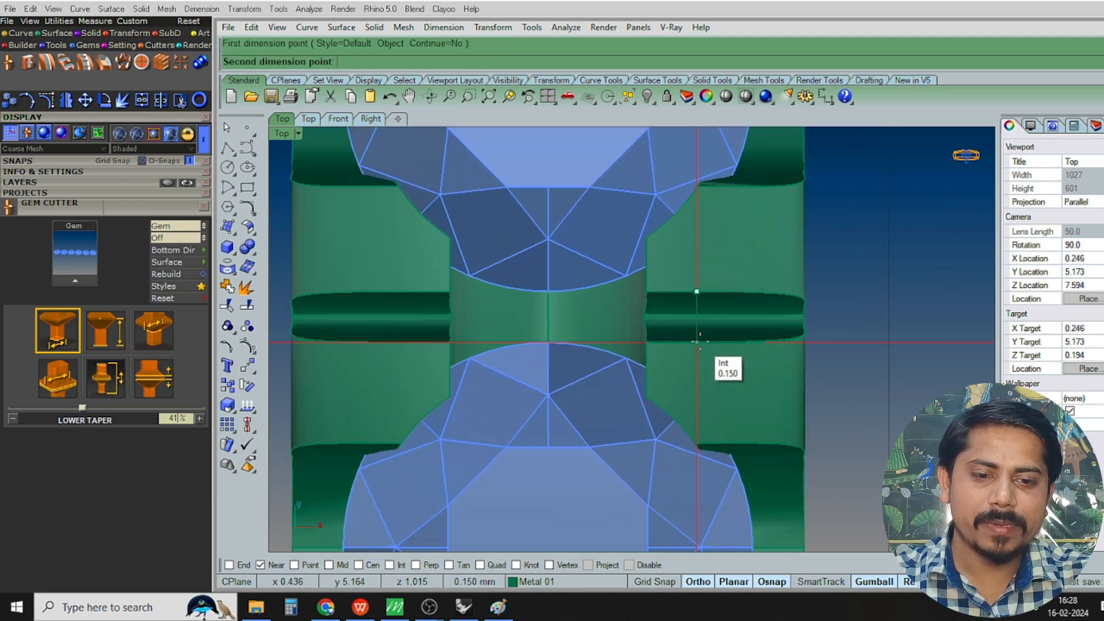
click(700, 333)
scroll(656, 325, down, 4)
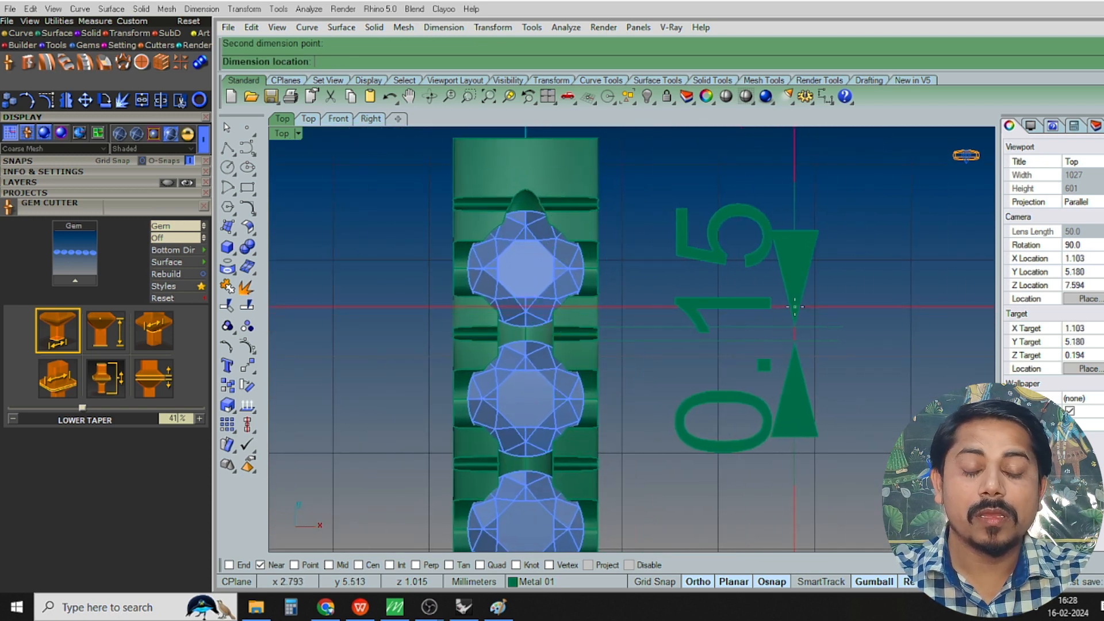
right_drag(781, 305, 734, 256)
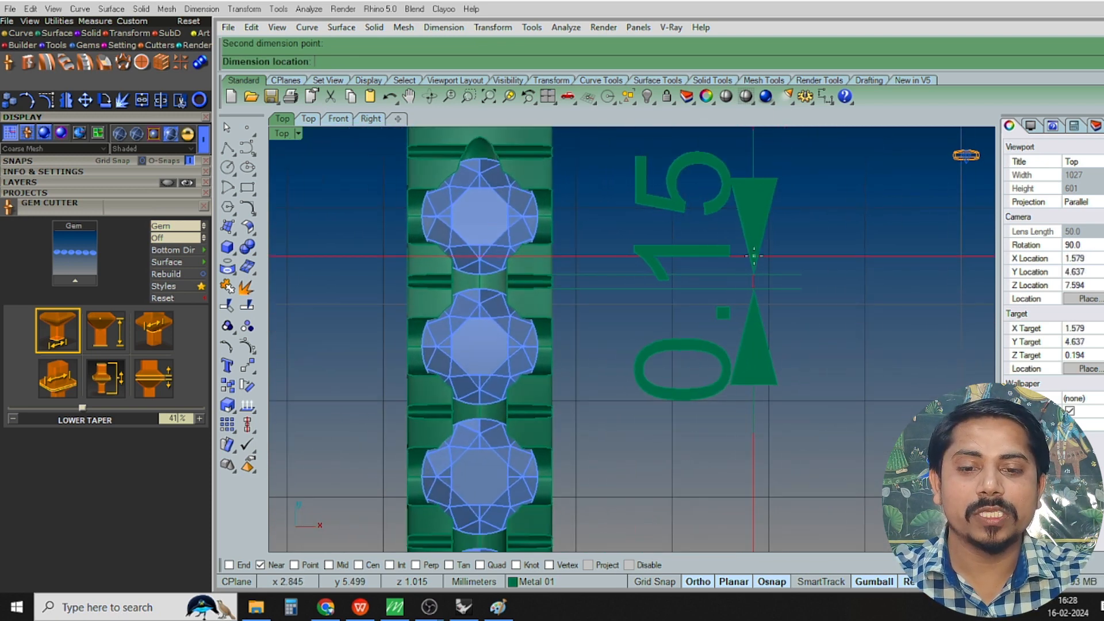
key(Escape)
scroll(742, 250, down, 3)
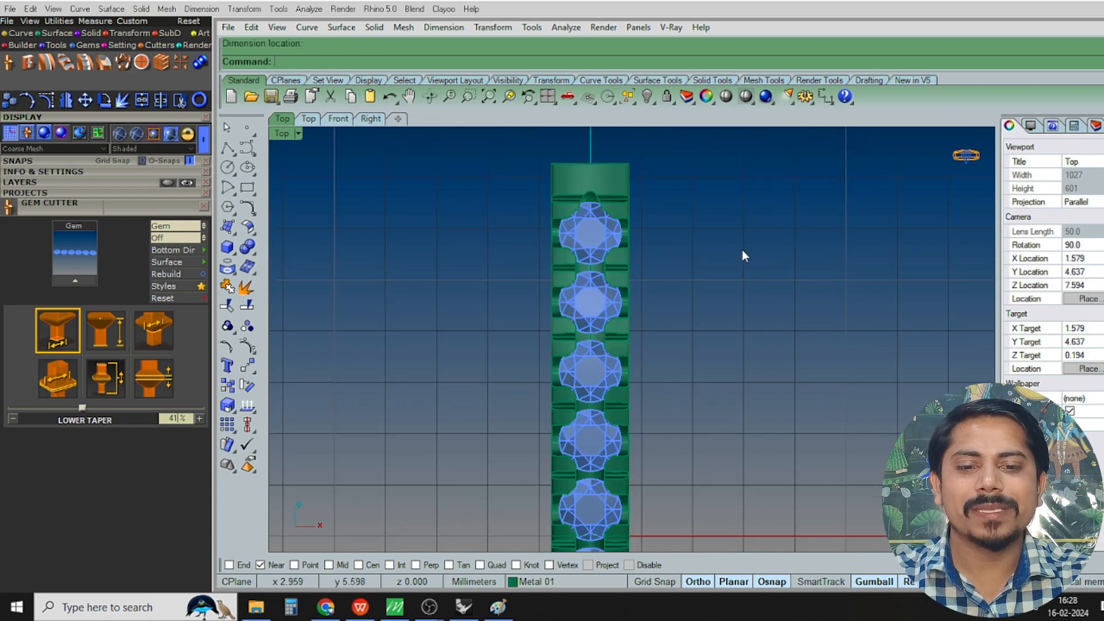
Select all the gems in the bar and hide them to expose the cut seats and prongs
key(ctrl+F4)
right_drag(695, 321, 697, 345)
scroll(546, 298, up, 5)
scroll(633, 278, up, 5)
click(642, 265)
key(Escape)
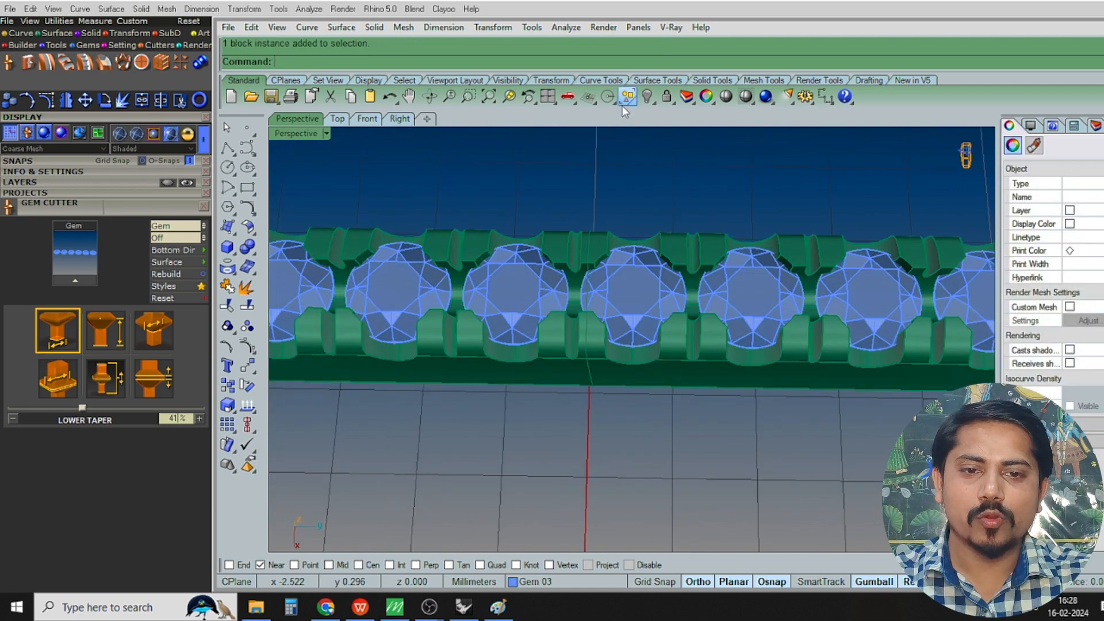
click(628, 96)
click(628, 182)
key(ctrl+h)
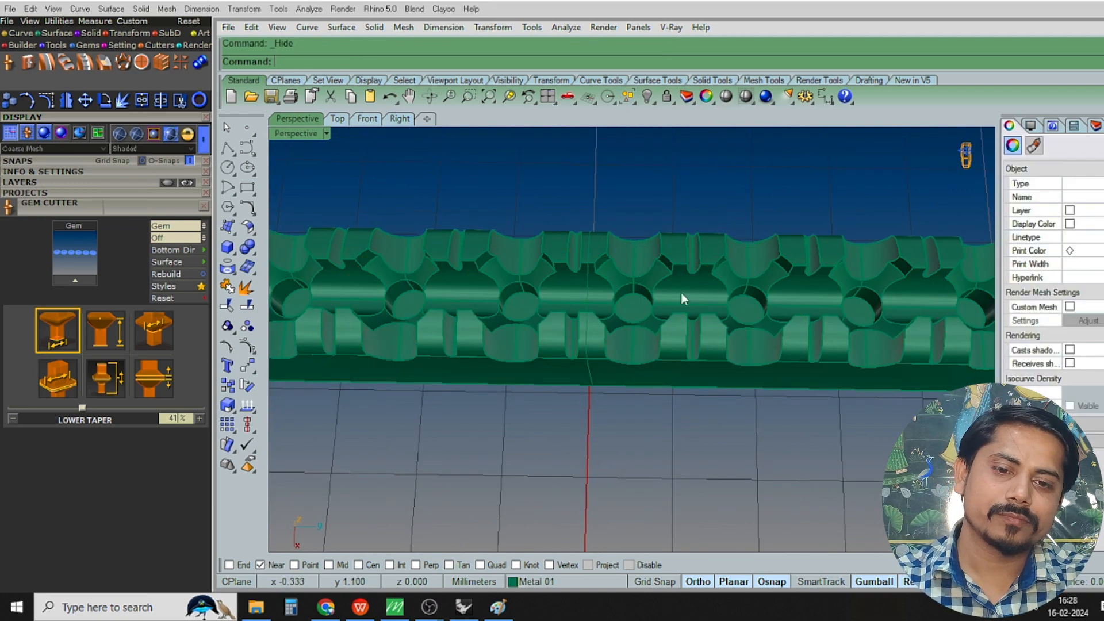
Select the whole bar with its gems, group everything and hide the group to clear the workspace
right_drag(683, 298, 641, 289)
scroll(641, 289, down, 8)
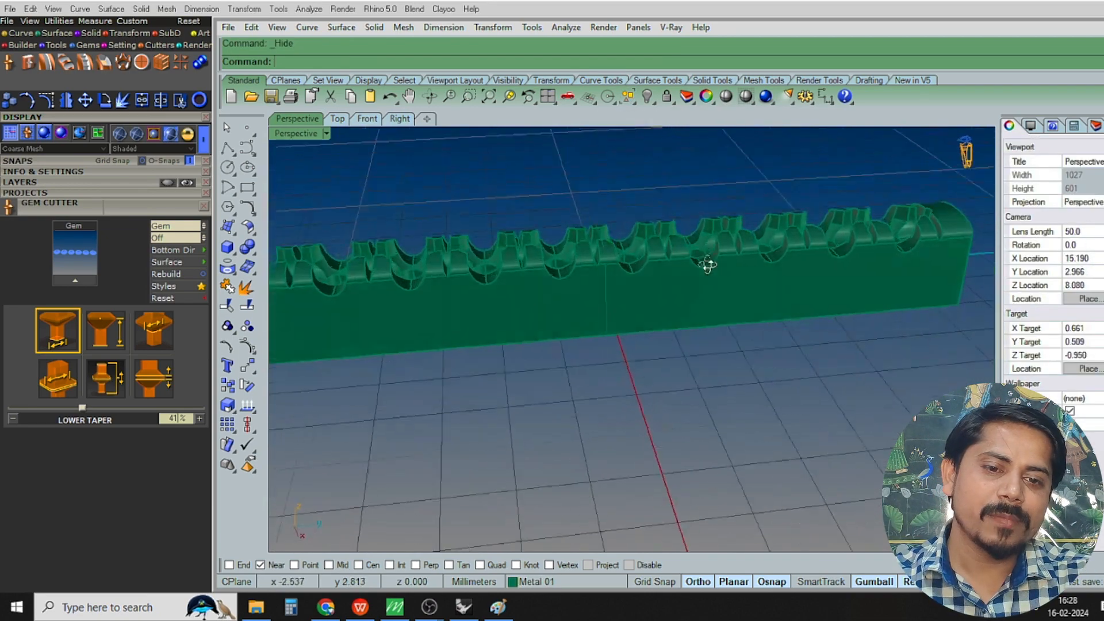
right_drag(744, 311, 700, 268)
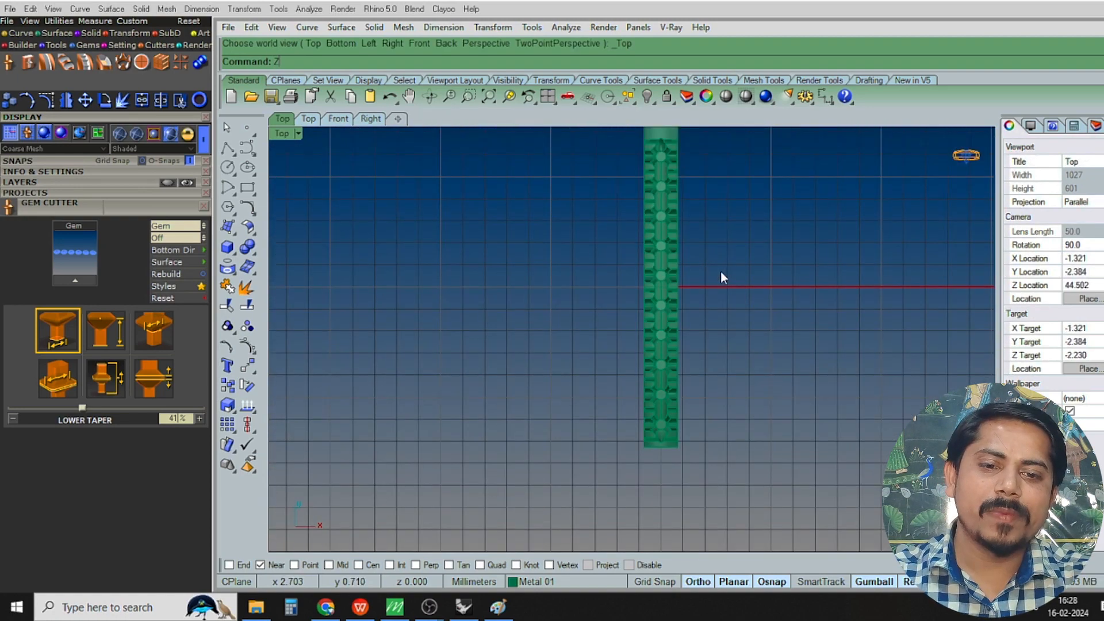
scroll(723, 257, down, 5)
key(ctrl+a)
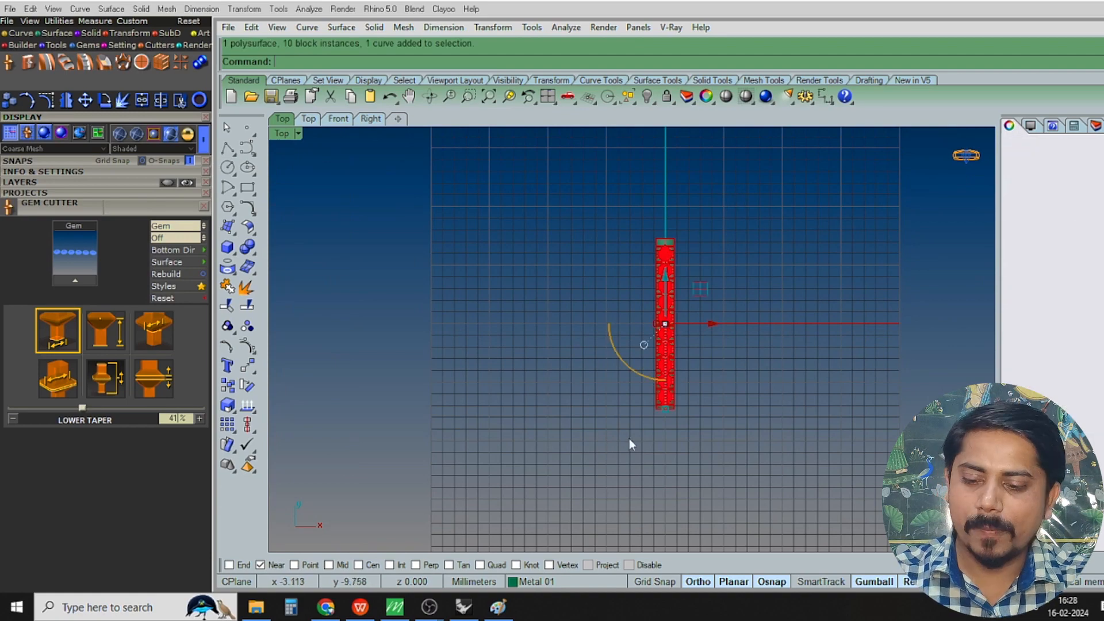
text(group)
key(Return)
text(g)
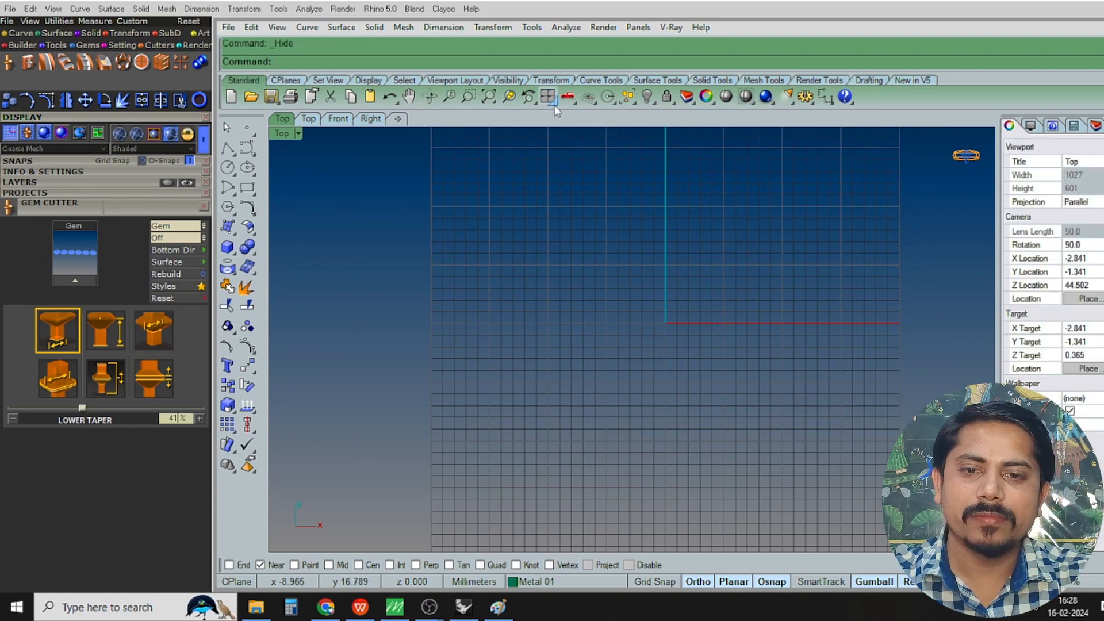
Draw a 1.5 by 1.5 mm rectangle centred on the origin in the Front view
click(549, 98)
double_click(286, 346)
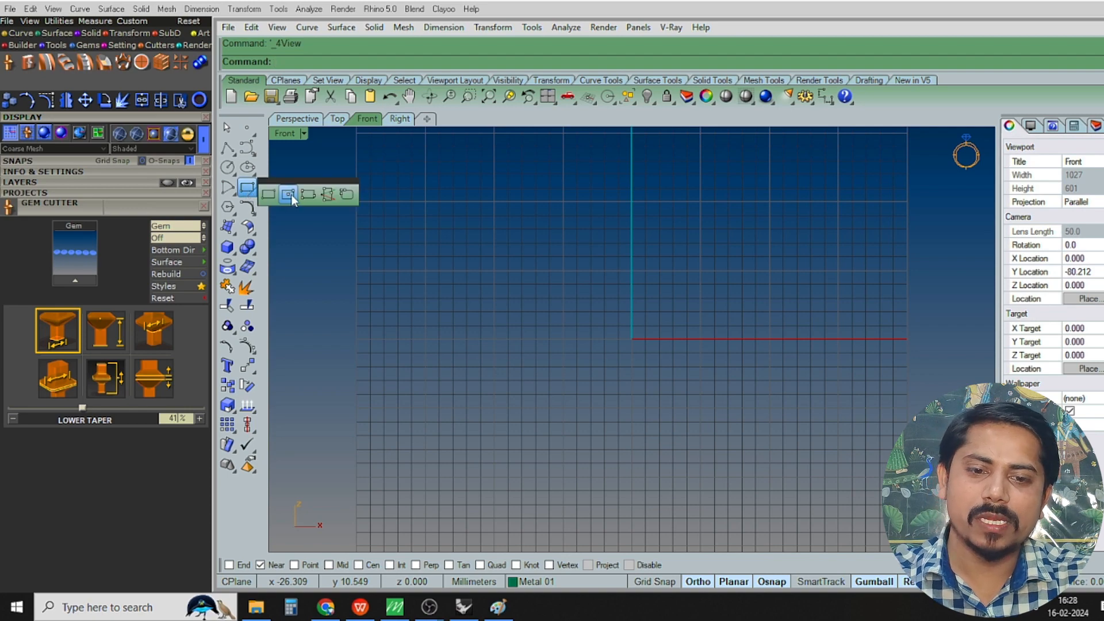
click(288, 195)
right_drag(657, 277, 645, 335)
text(0)
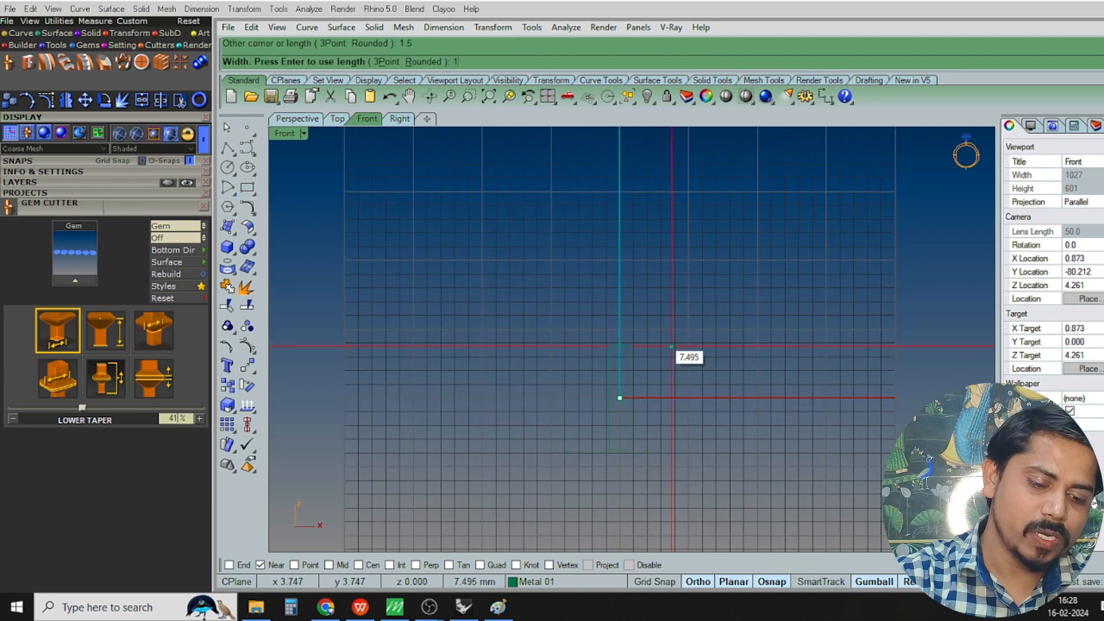
key(Return)
Explode the square and rebuild its upper edge with a point count of 4 and degree 3
scroll(613, 399, up, 3)
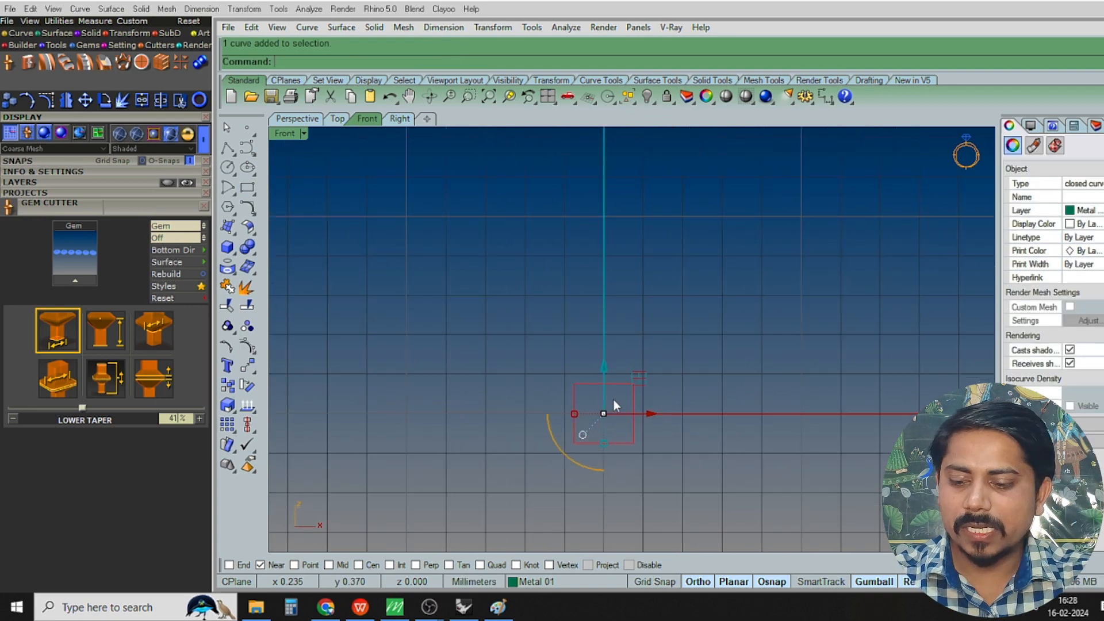
text(r)
key(Return)
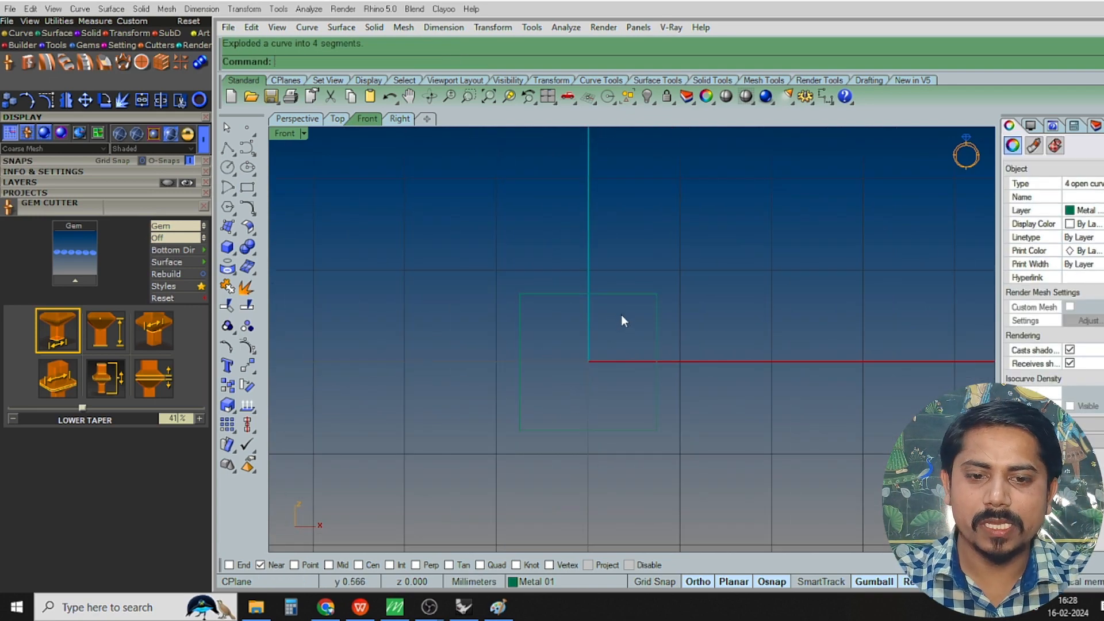
click(607, 293)
text(REBUILD)
key(Return)
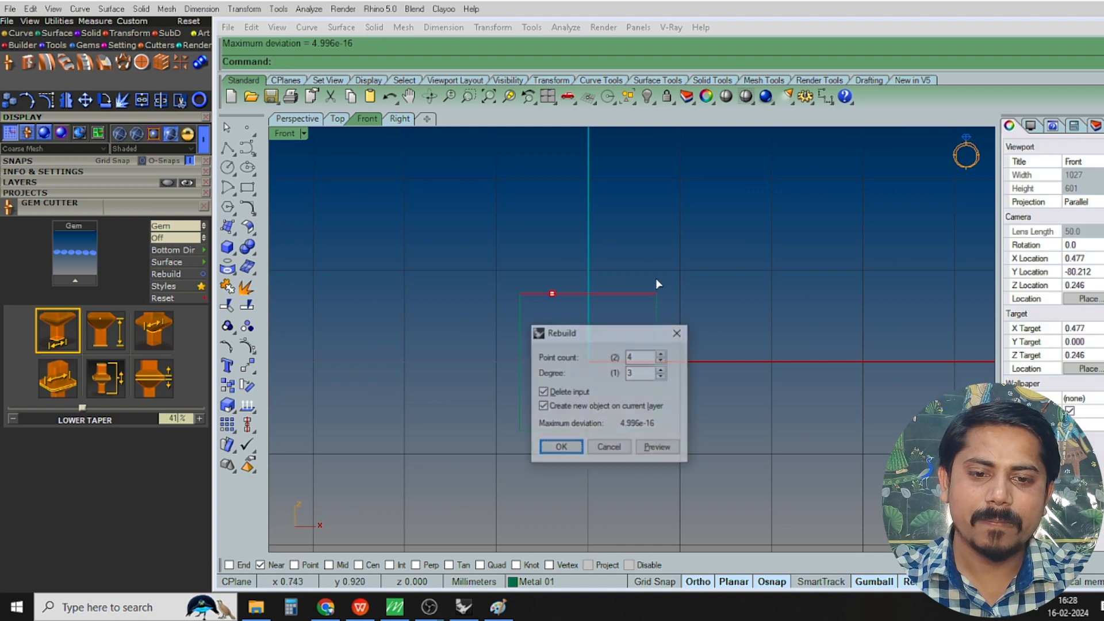
key(Return)
scroll(551, 323, up, 1)
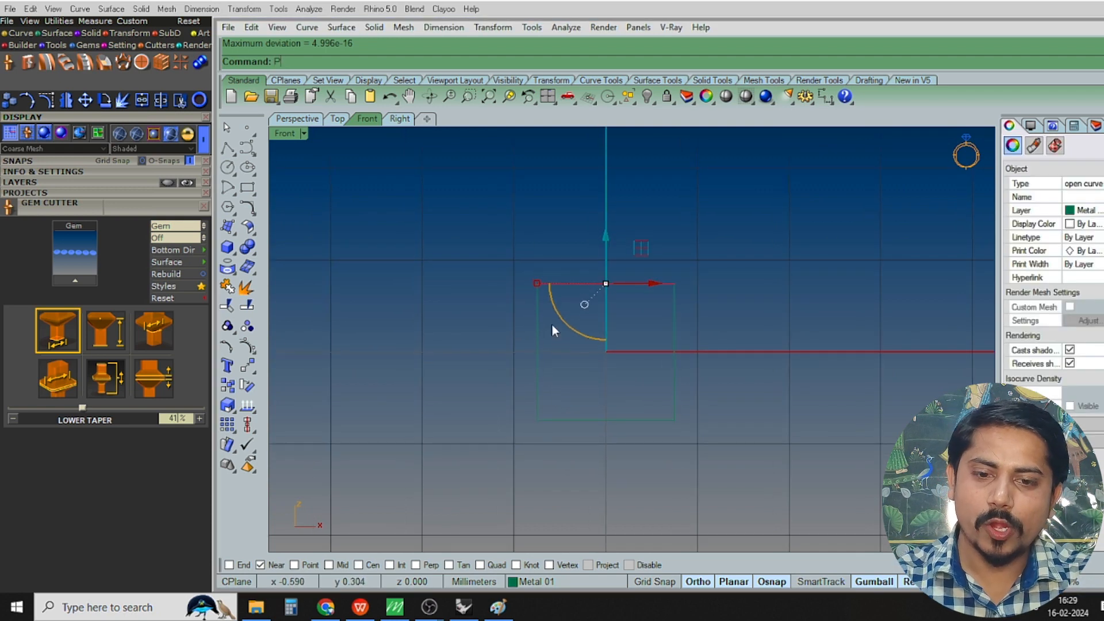
Raise the two middle control points of the upper edge by 0.3 mm and join the four curves into a closed domed profile
key(F10)
drag(662, 323, 661, 323)
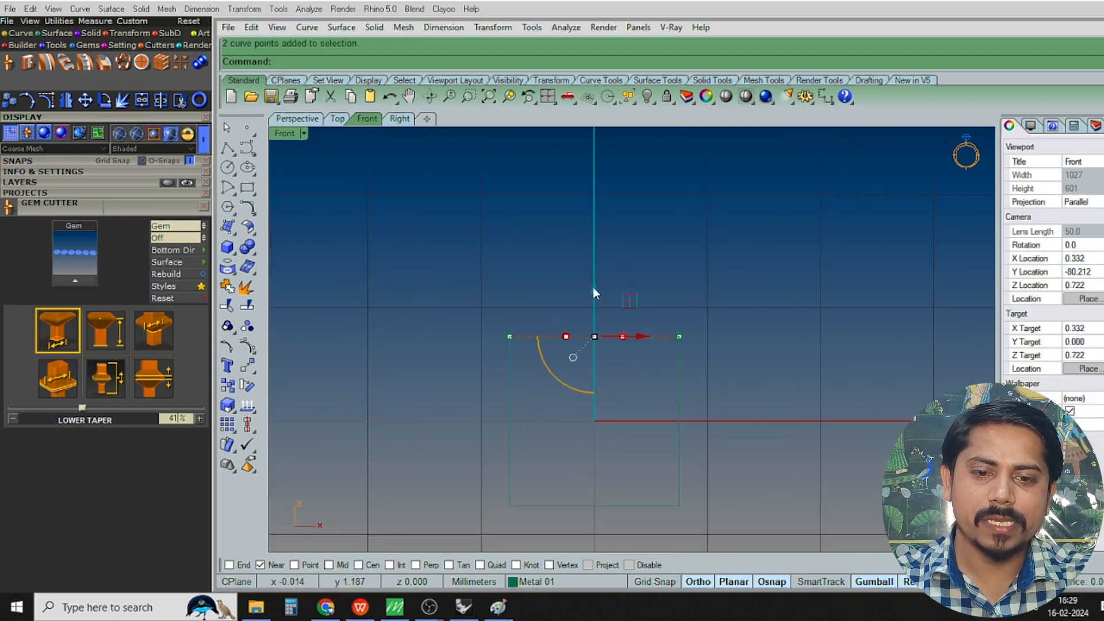
drag(592, 288, 597, 246)
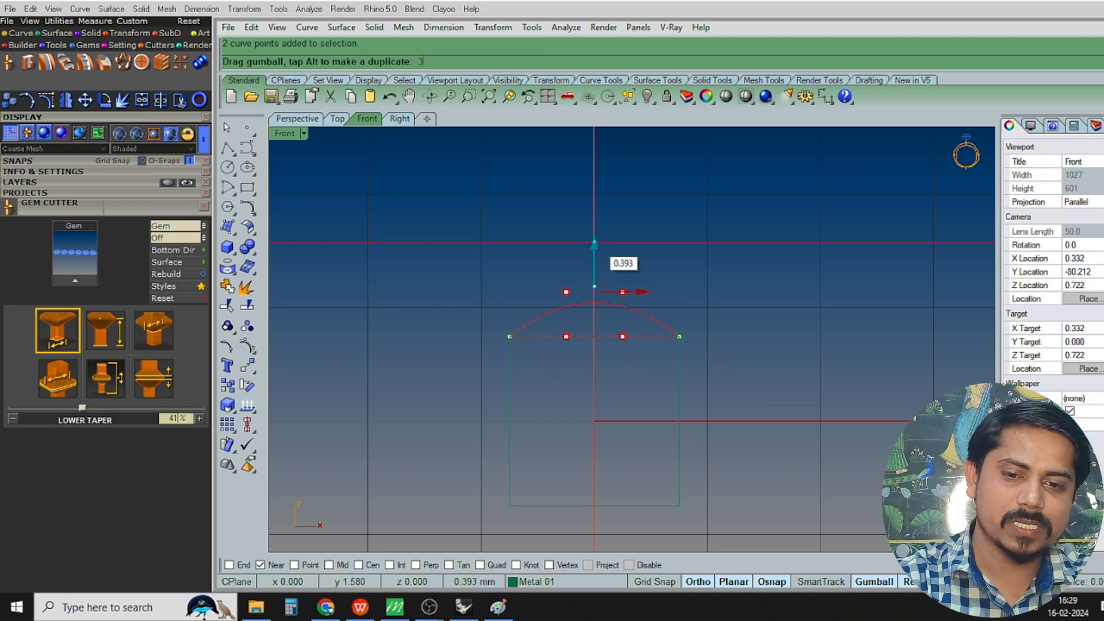
drag(567, 302, 646, 437)
scroll(543, 306, down, 6)
key(Escape)
key(Escape)
key(ctrl+j)
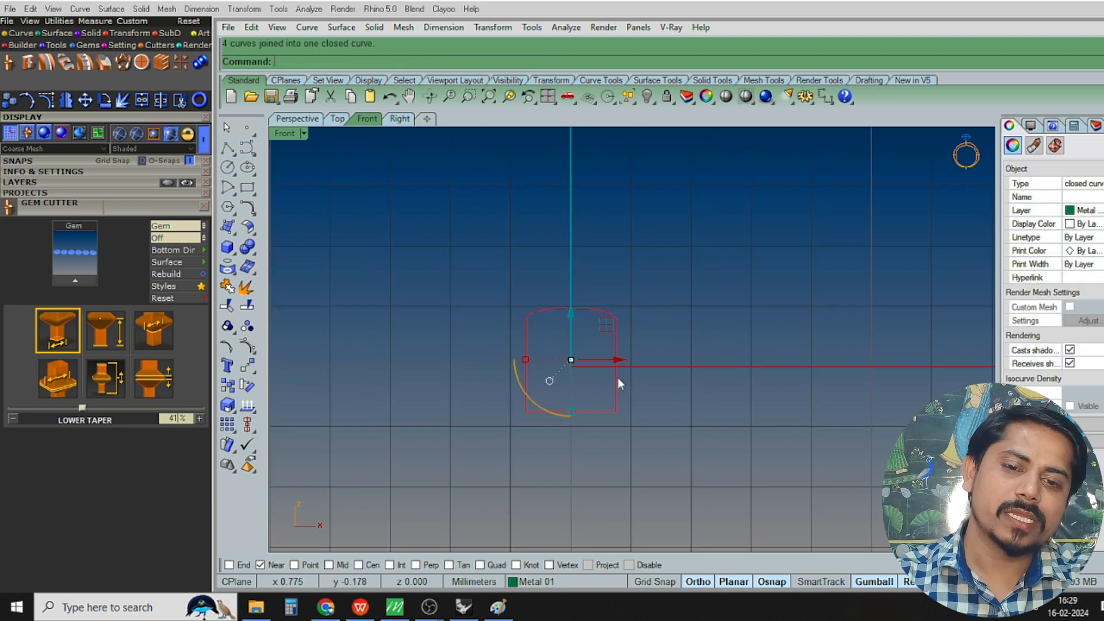
Try extruding the domed profile to both sides into a long solid bar, and undo that extrusion
key(ctrl+F1)
scroll(601, 235, down, 6)
right_drag(600, 249, 598, 329)
key(ctrl+e)
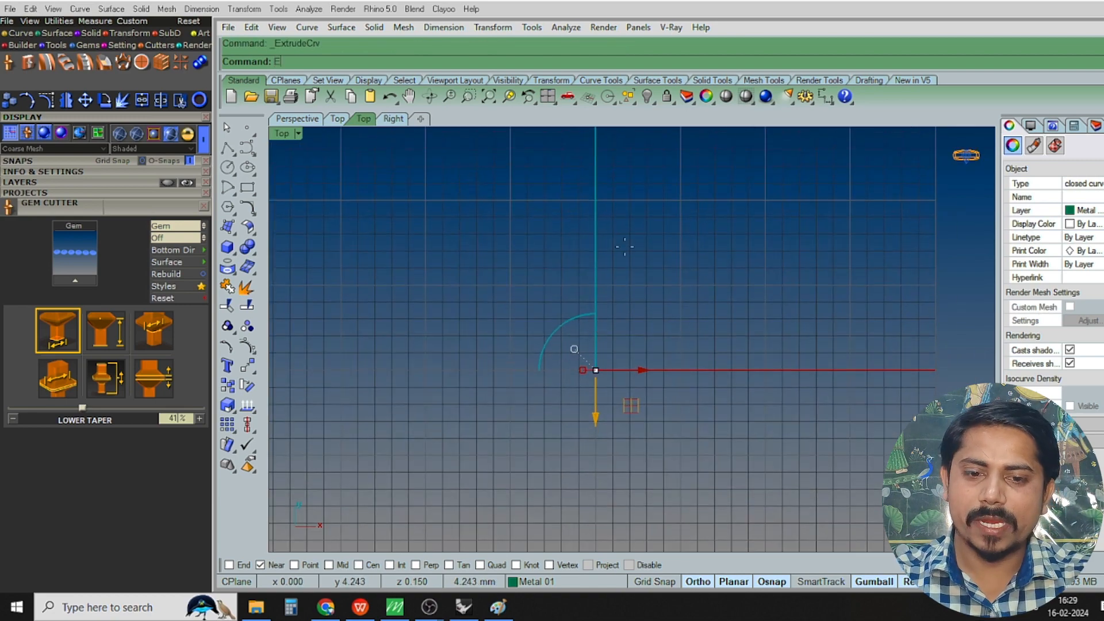
scroll(634, 203, down, 2)
right_drag(634, 203, 627, 263)
click(639, 212)
key(ctrl+F4)
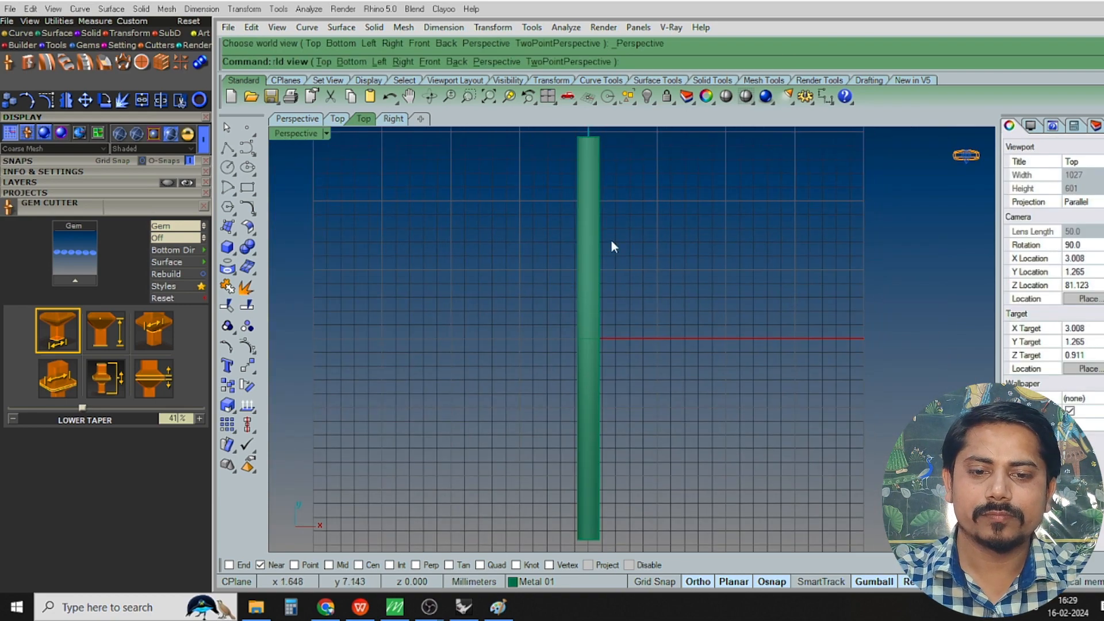
scroll(531, 381, up, 9)
right_drag(592, 375, 558, 367)
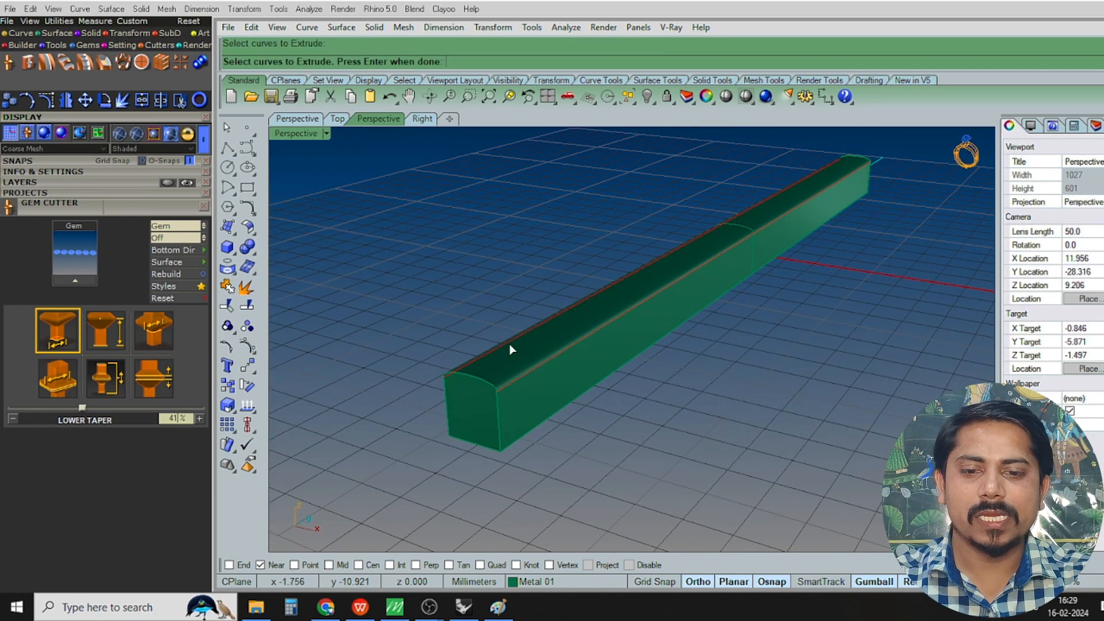
scroll(577, 348, down, 3)
key(ctrl+z)
Extrude the domed profile to both sides of its plane into a shorter capped solid bar
click(686, 267)
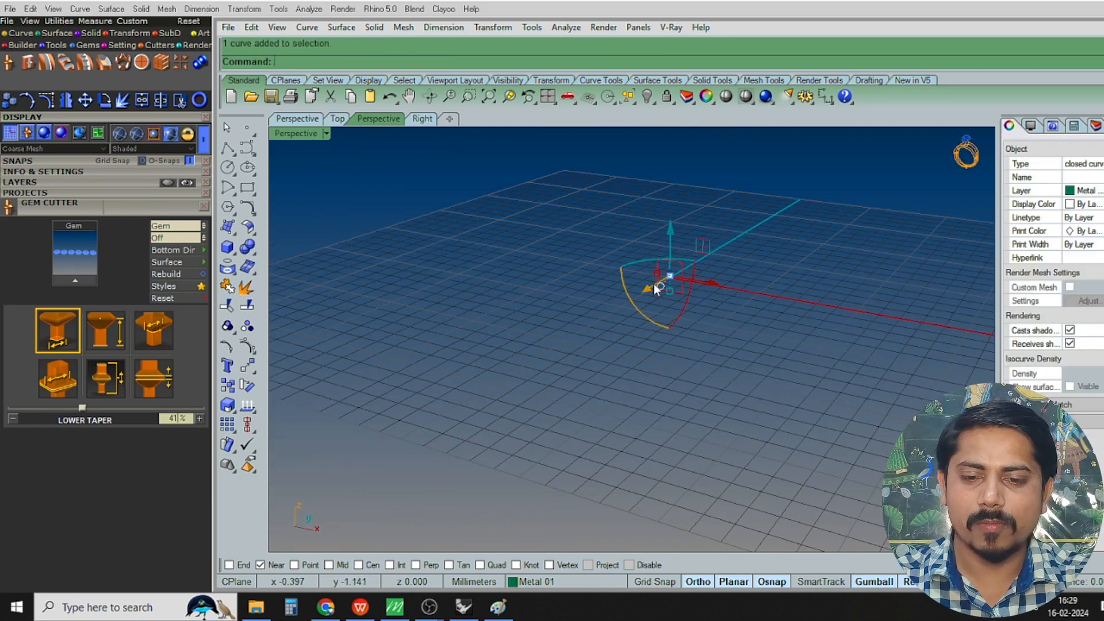
right_drag(653, 281, 612, 324)
right_click(612, 325)
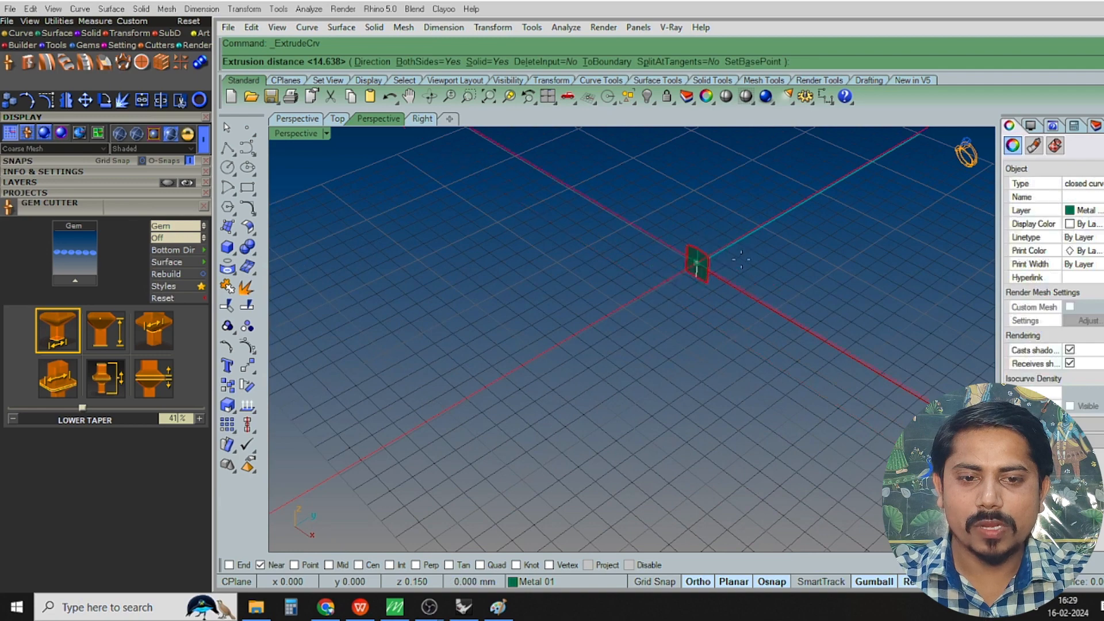
click(793, 242)
scroll(660, 289, up, 2)
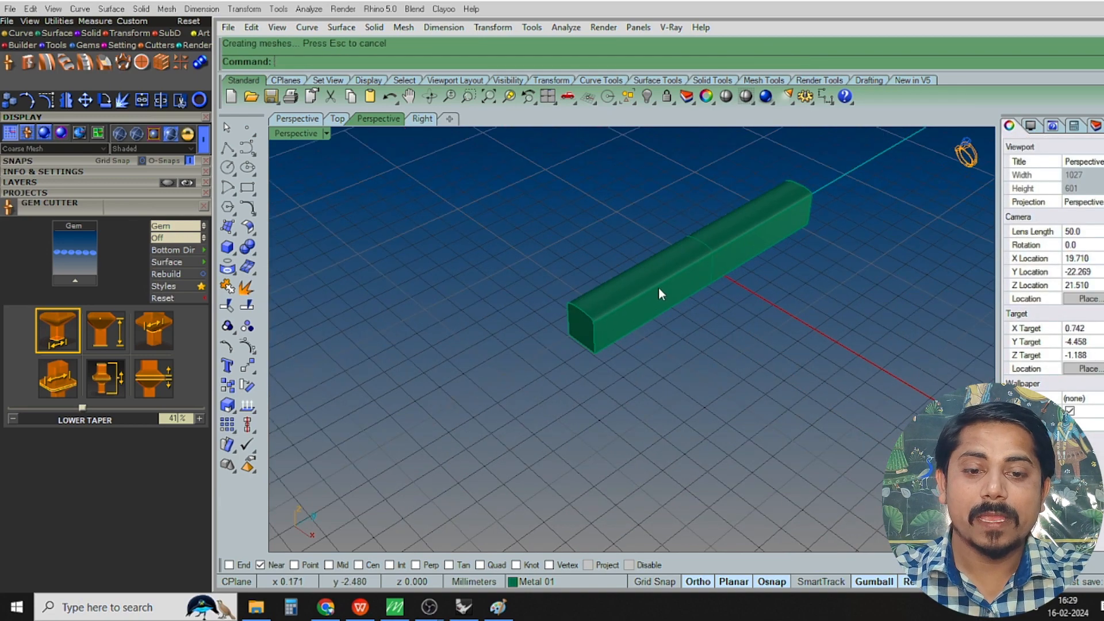
Build a flat strip surface 5 mm beside the bar from duplicates of the bar's two long upper edges
click(616, 279)
right_click(616, 279)
key(F1)
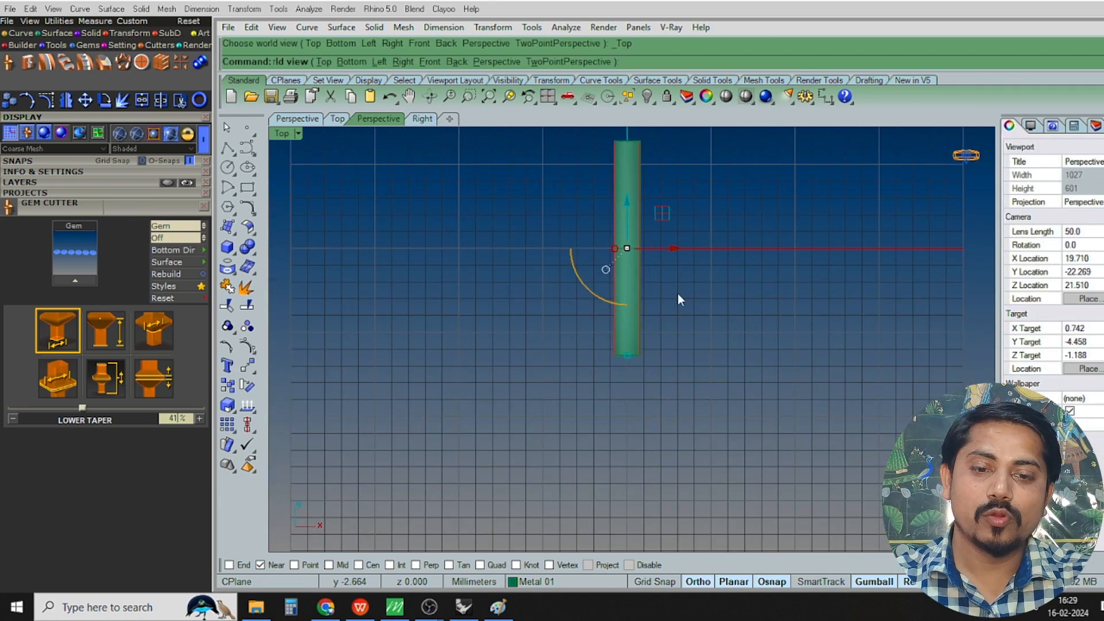
right_drag(677, 294, 574, 305)
text(m)
key(Return)
click(587, 332)
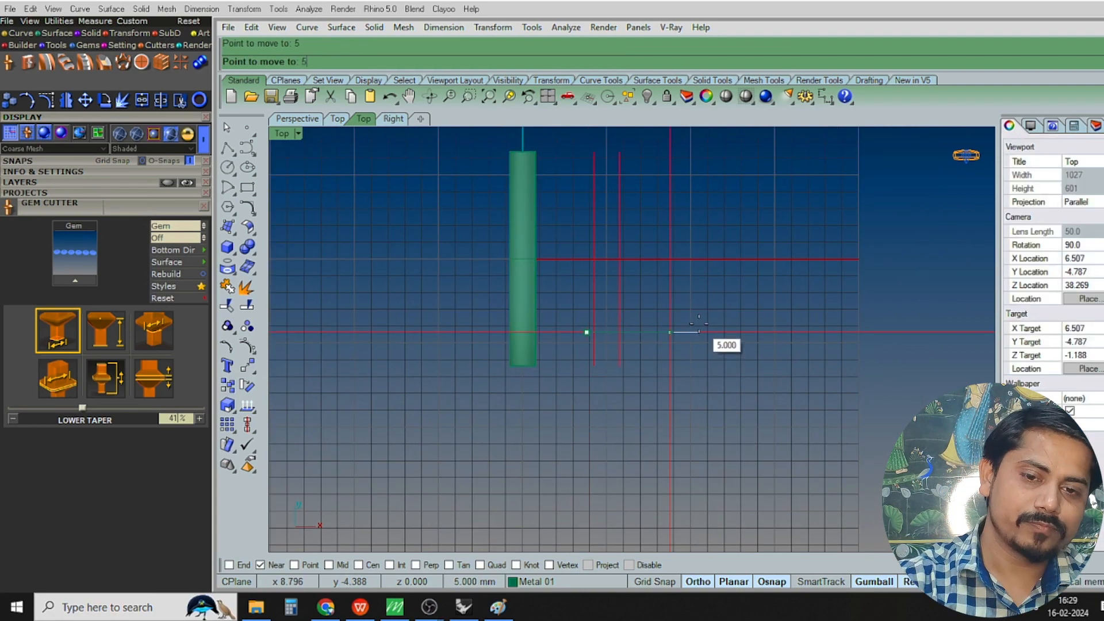
click(749, 329)
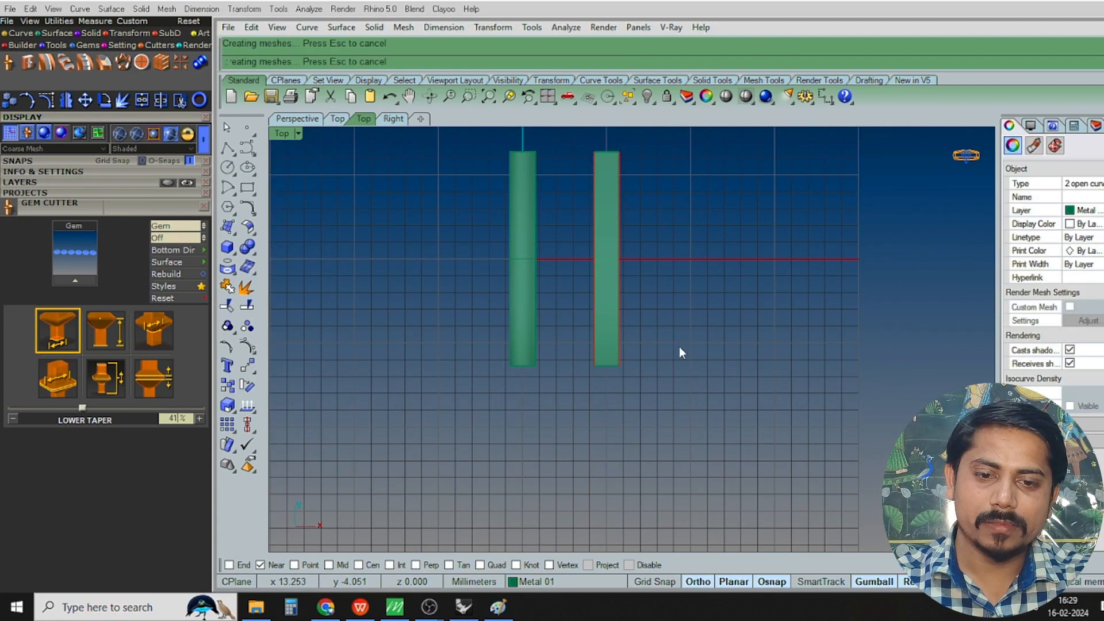
right_drag(648, 351, 648, 378)
scroll(626, 373, up, 6)
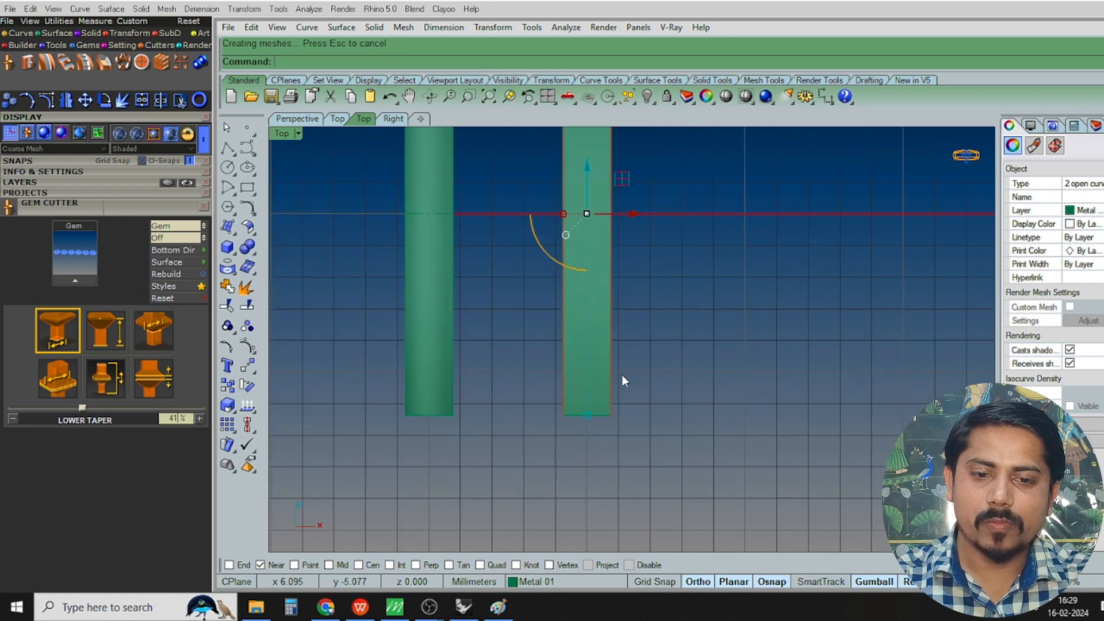
key(Escape)
Offset the strip's long edge farther from the bar inward on the surface by 0.15 mm
key(F4)
right_drag(560, 376, 598, 366)
scroll(601, 319, up, 6)
click(624, 302)
click(620, 301)
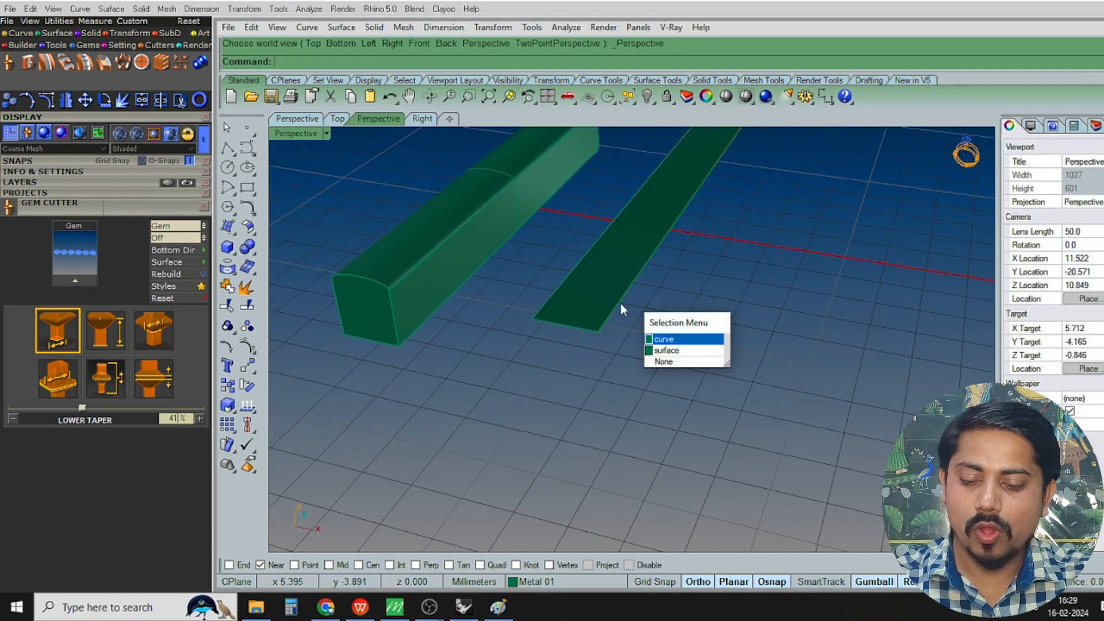
right_drag(620, 302, 618, 371)
text(Oc)
key(Return)
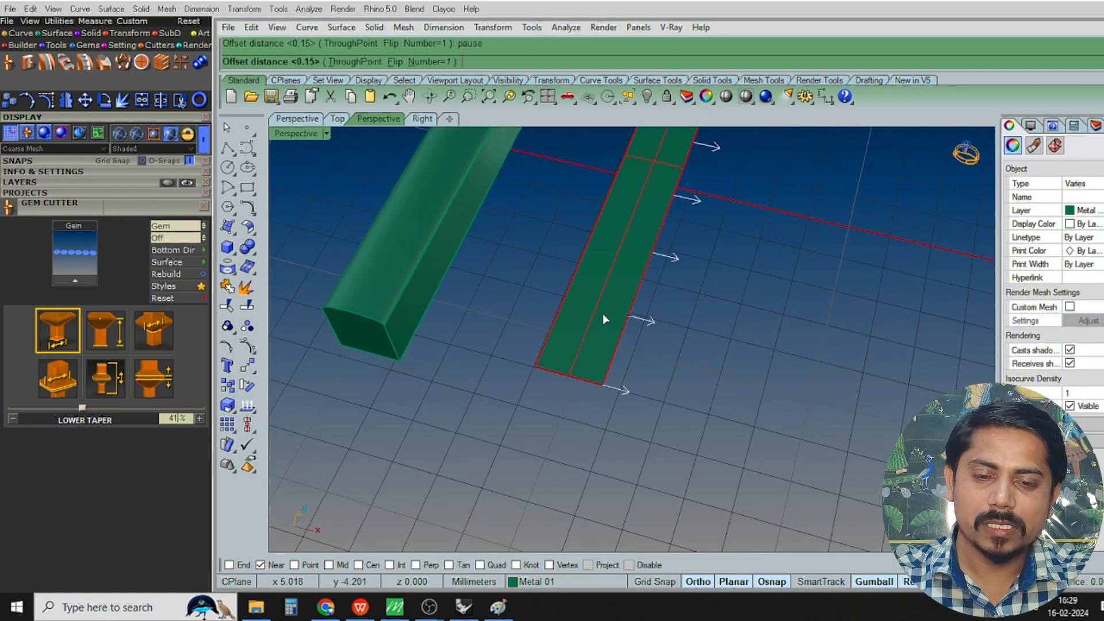
text(F)
key(Return)
text(F)
key(Return)
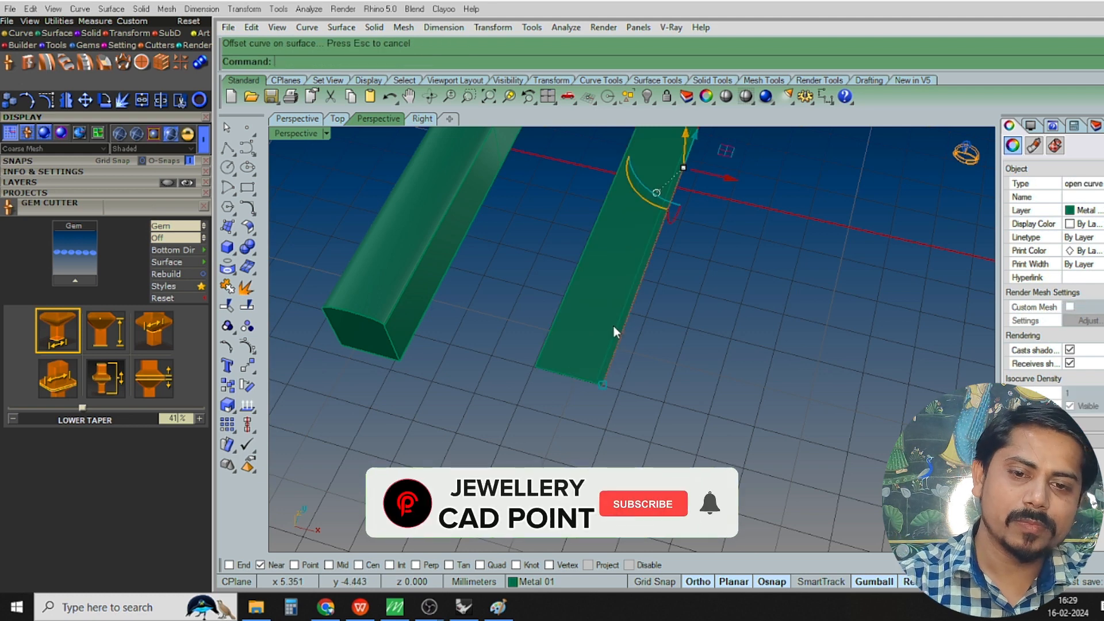
Offset the strip's long edge nearer the bar inward on the surface by 0.15 mm
click(584, 240)
click(584, 238)
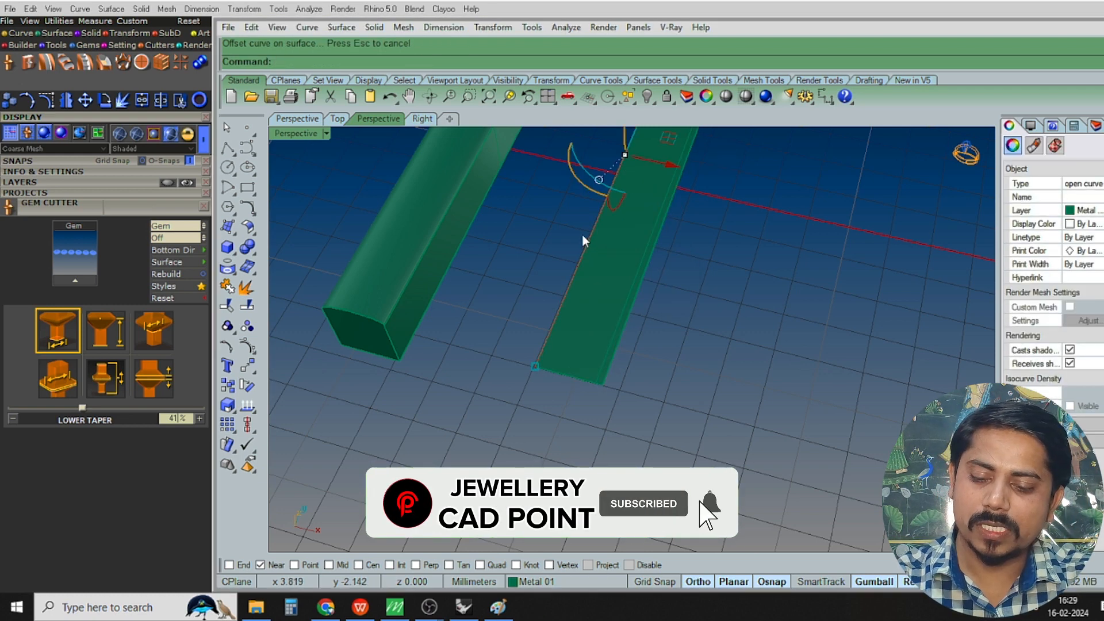
text(Oc)
key(Return)
click(601, 256)
key(Return)
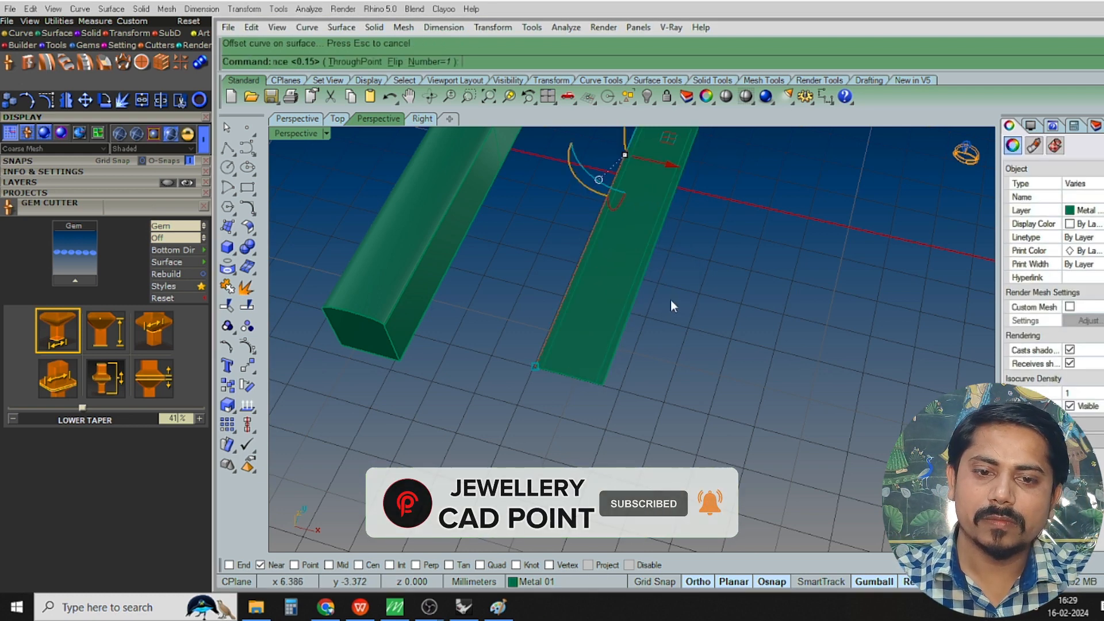
click(670, 299)
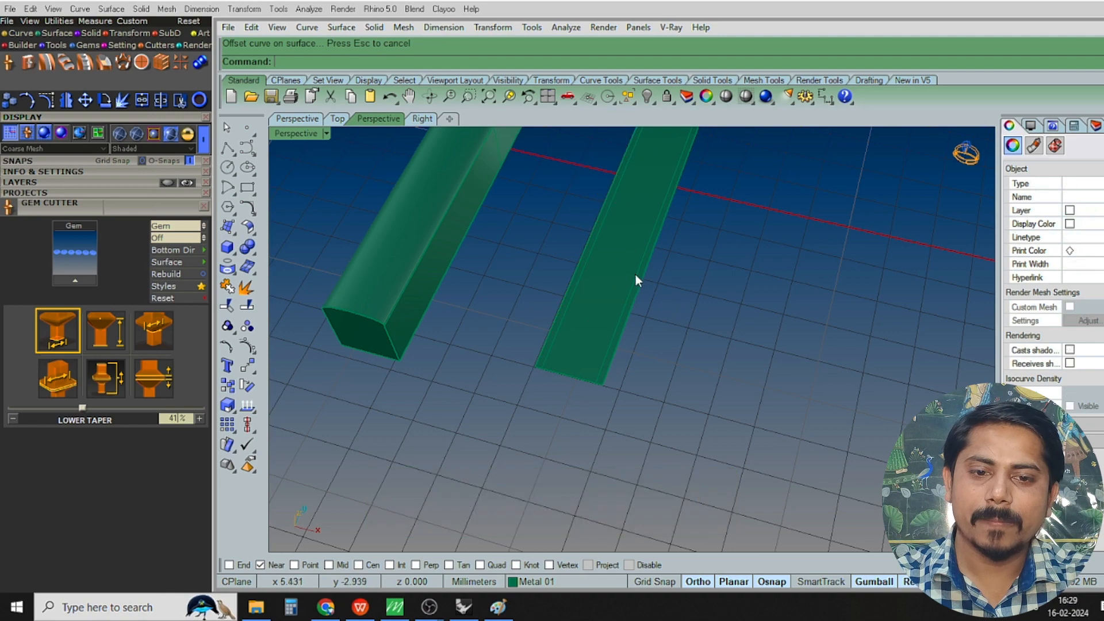
Create a mean curve between the two offset curves along the middle of the strip
click(592, 253)
text(M)
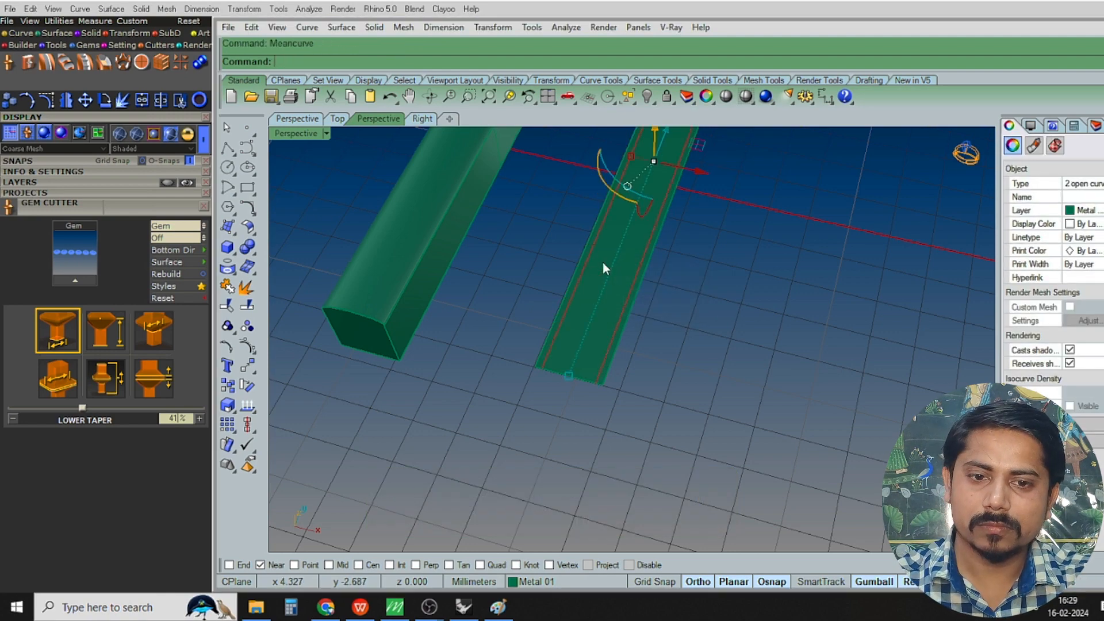
key(ctrl+F1)
click(696, 339)
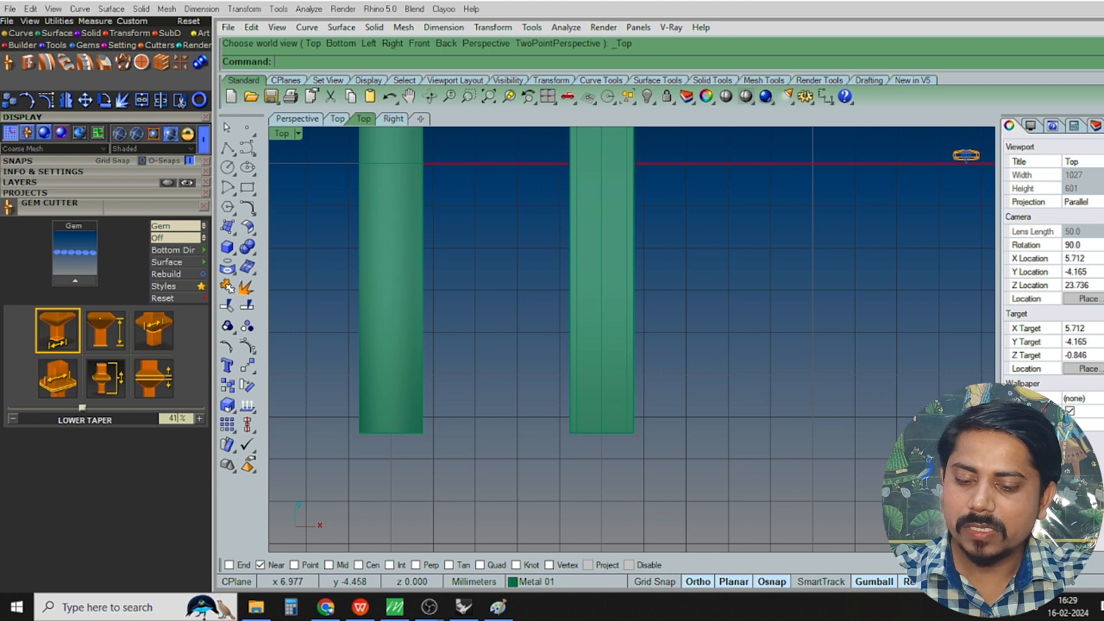
Place one 1.2 mm gem on the strip surface, centred on the mean curve near the strip's end
key(Return)
scroll(632, 350, up, 2)
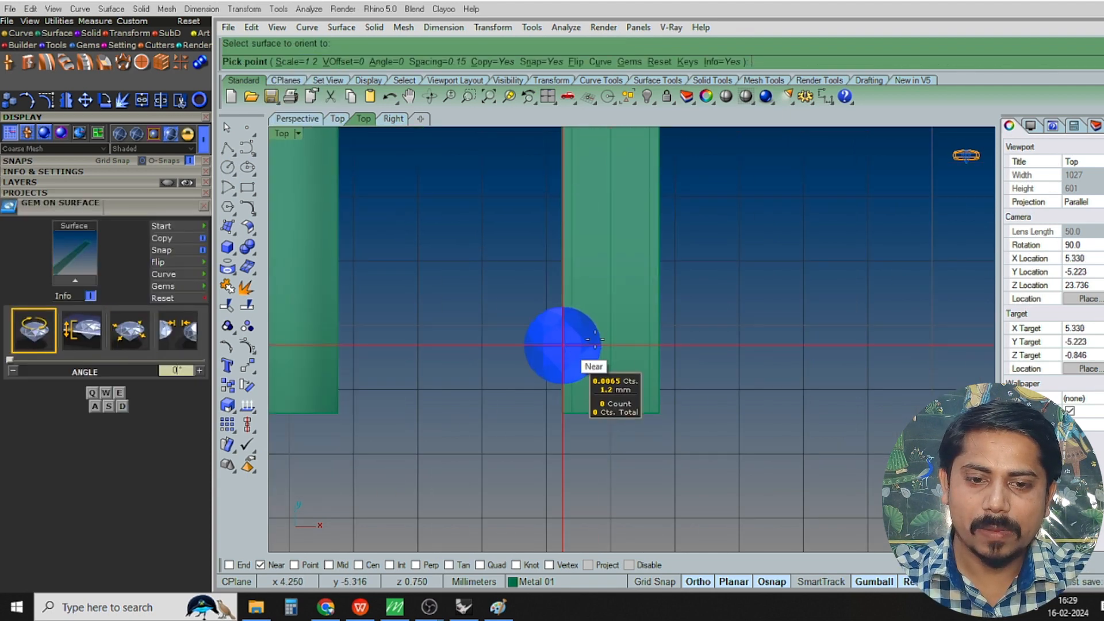
click(610, 334)
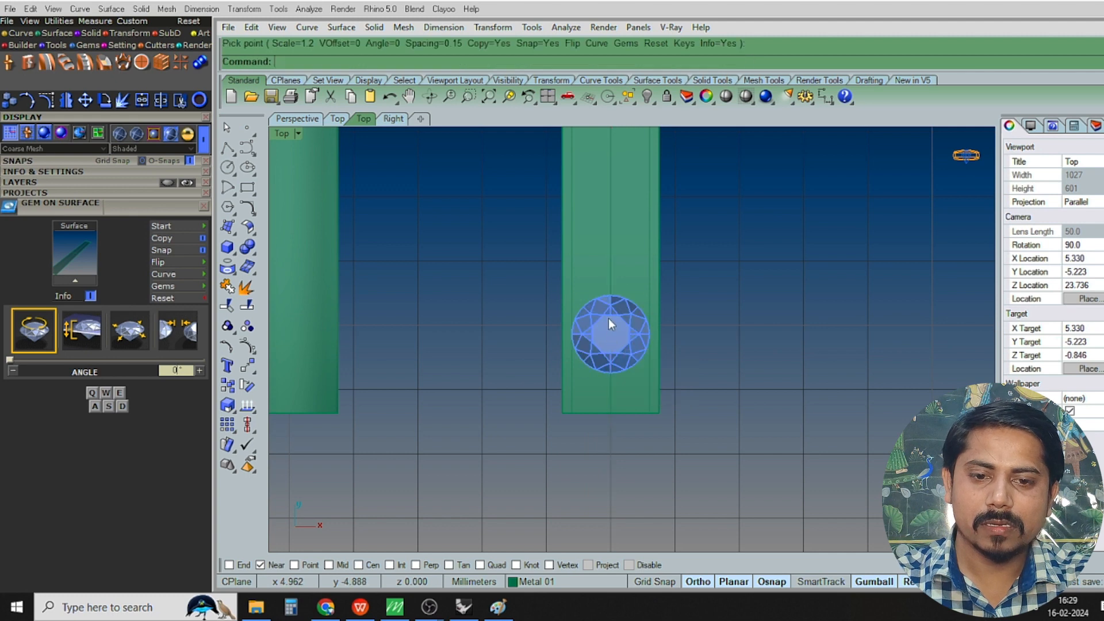
click(613, 323)
text(Ao)
key(Return)
click(612, 262)
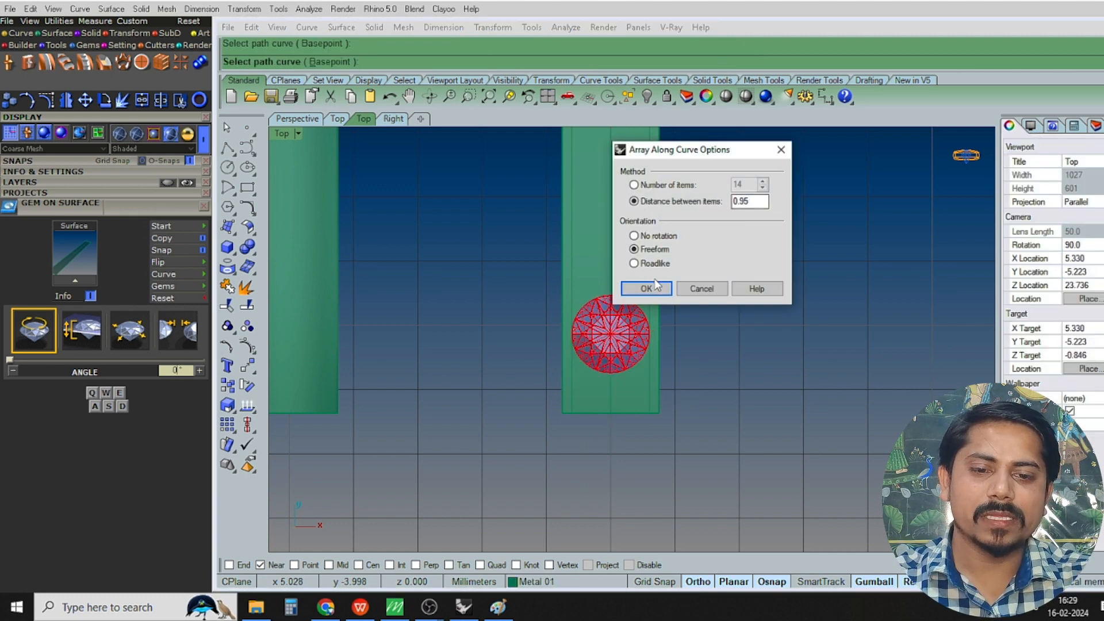
key(Escape)
Measure the diameter of the gem placed near the strip's end
scroll(574, 338, up, 4)
text(d)
key(Return)
click(570, 335)
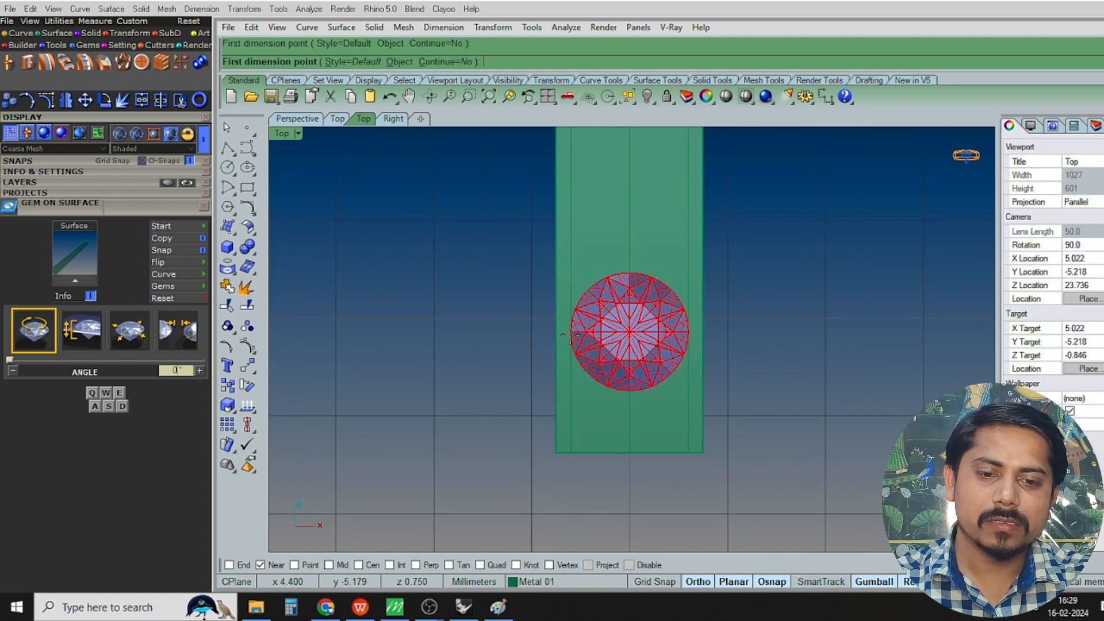
click(689, 335)
scroll(671, 370, down, 2)
key(Escape)
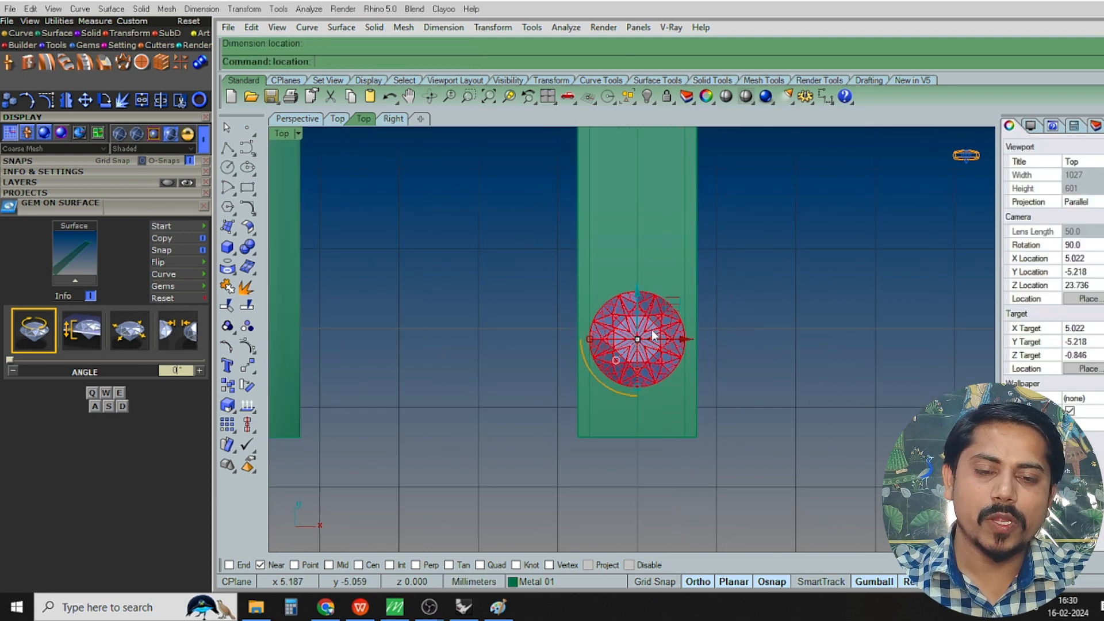
Array the gem along the strip's mean curve at 1.35 mm between items with freeform orientation
text(A)
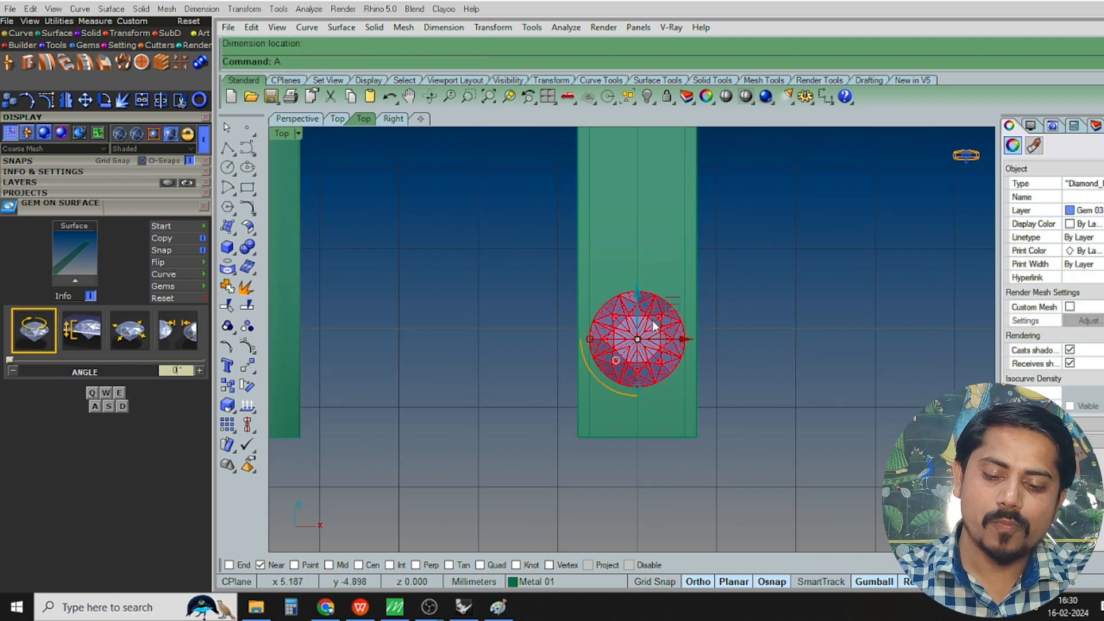
text(o)
key(Return)
click(640, 247)
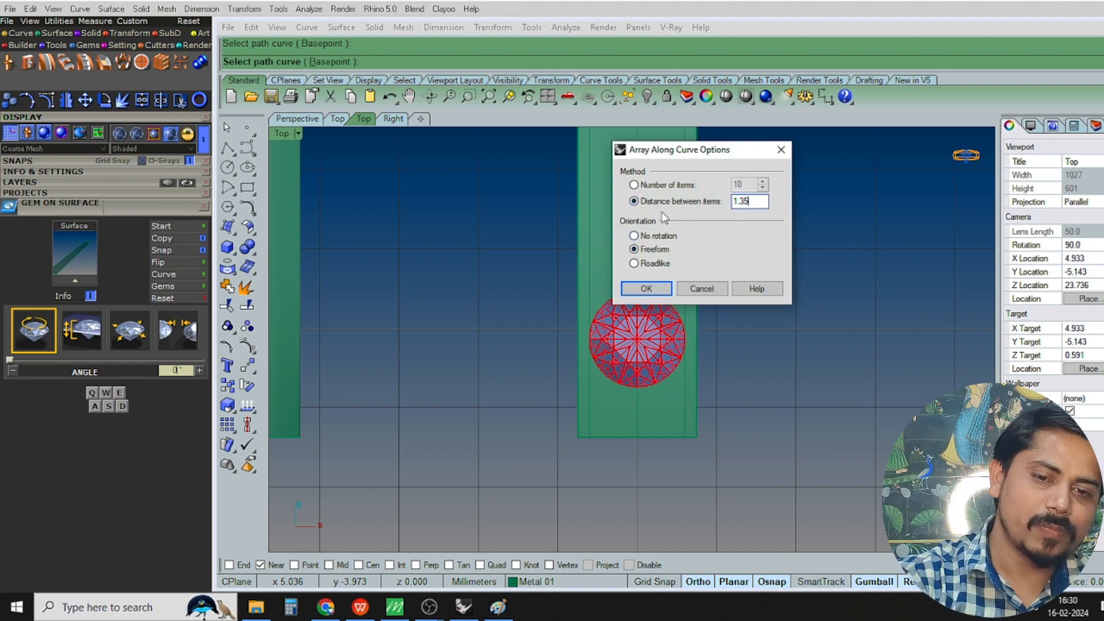
key(Return)
scroll(641, 327, down, 15)
right_drag(642, 330, 628, 387)
scroll(635, 253, up, 6)
key(Escape)
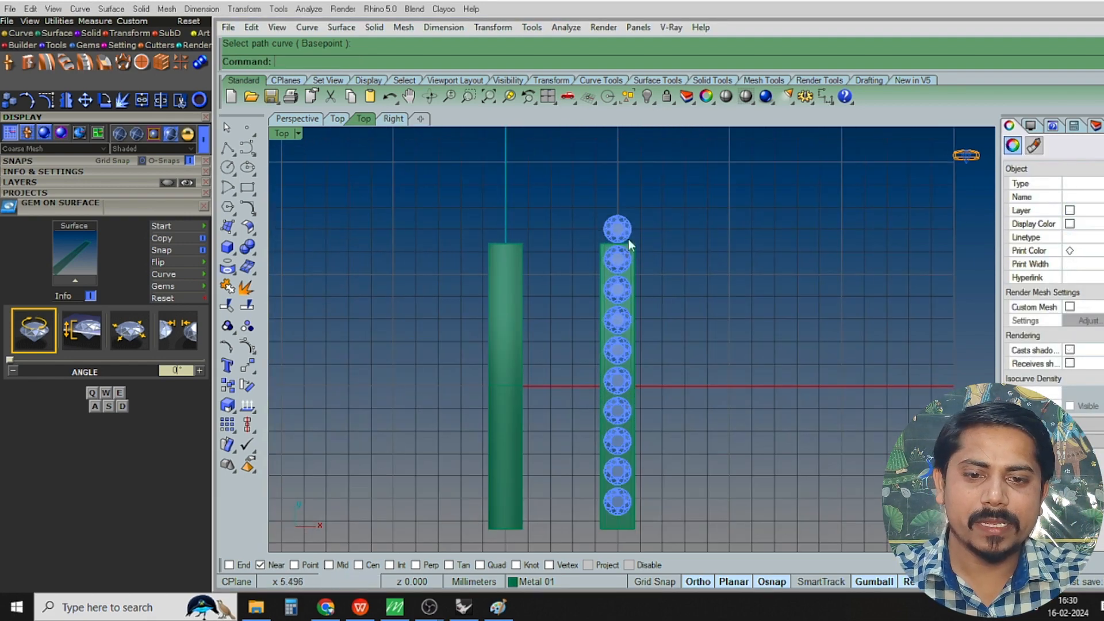
Delete the arrayed gem that extends past the far end of the strip
click(627, 238)
right_drag(627, 243, 664, 192)
key(Delete)
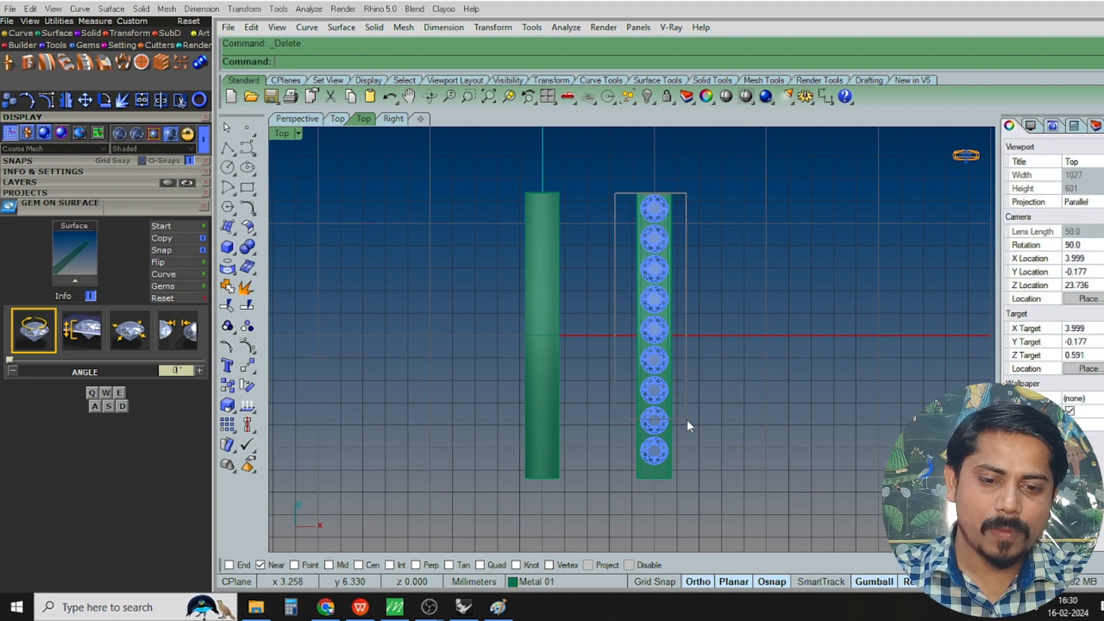
Select the nine remaining gems and shift them slightly along the strip to centre the row between its ends
drag(687, 426, 696, 483)
scroll(655, 322, up, 4)
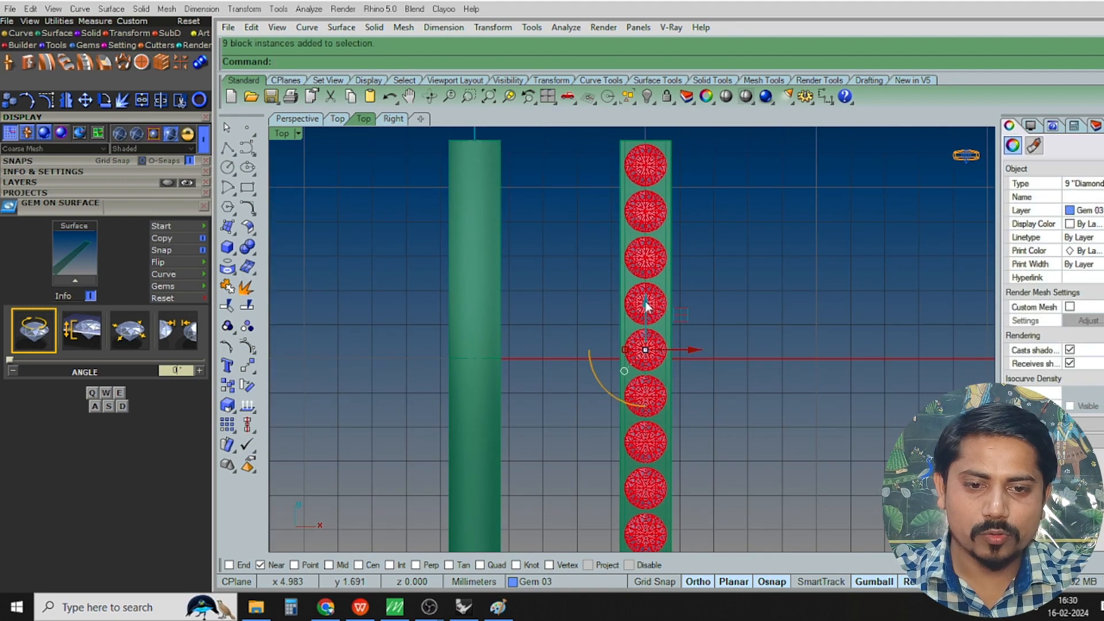
drag(646, 298, 645, 305)
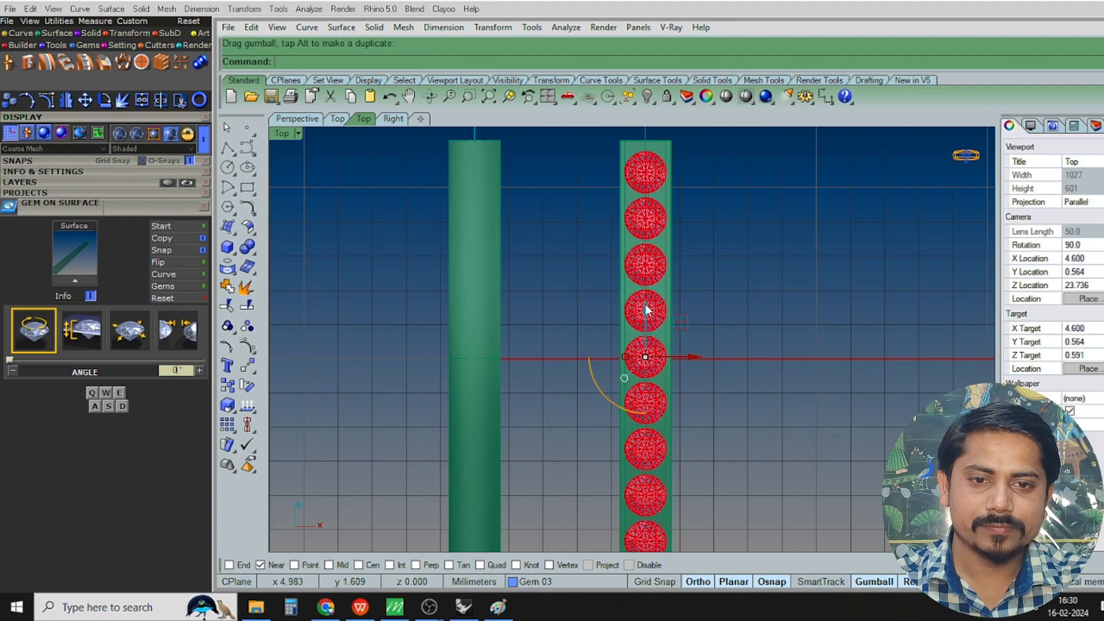
Move the nine gems 5 mm sideways from the flat strip onto the domed bar
right_drag(739, 379, 729, 273)
scroll(729, 273, down, 4)
right_drag(709, 340, 776, 299)
scroll(776, 299, up, 2)
text(m)
key(Return)
click(708, 474)
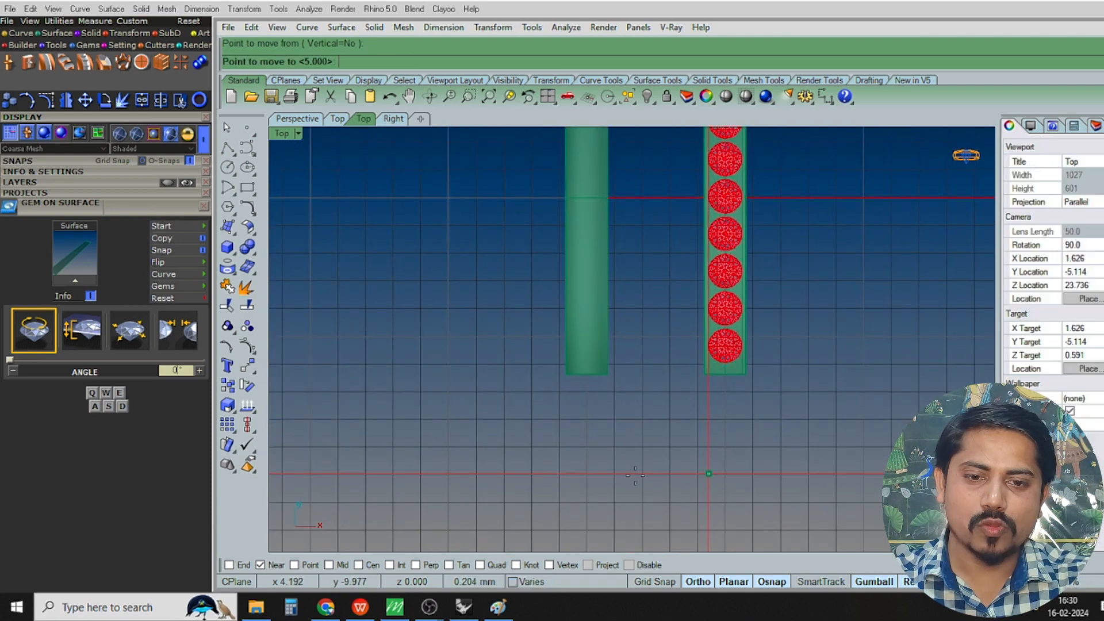
key(Return)
click(615, 472)
Build a channel cutter along the nine gems with Channel Builder, using a round cap and 48% width
right_drag(653, 395, 653, 437)
key(F8)
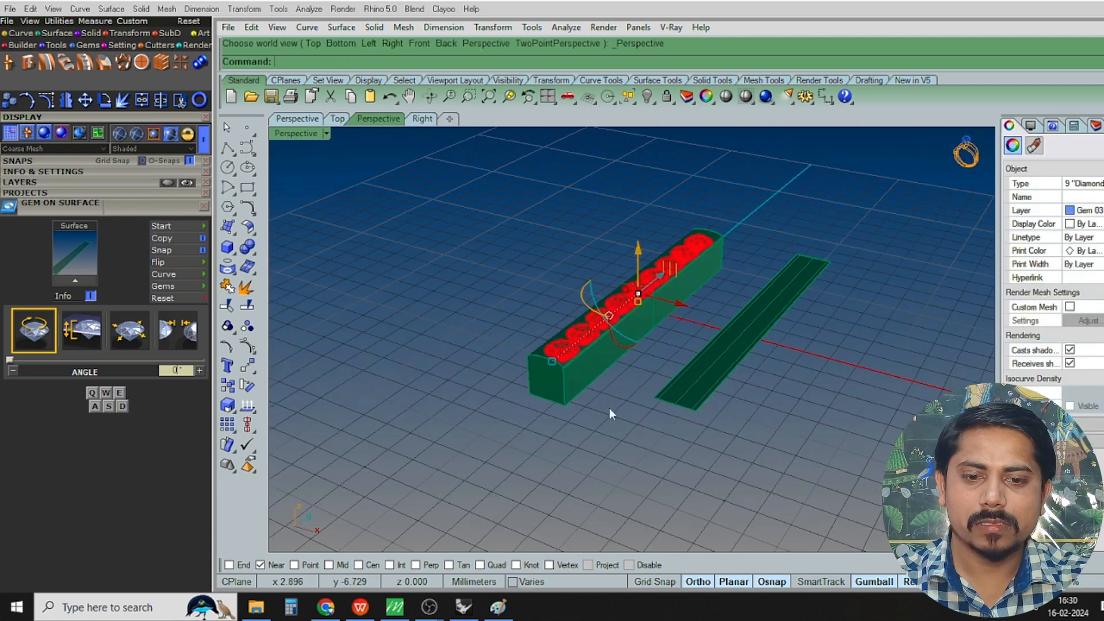
scroll(596, 343, up, 5)
right_drag(596, 342, 585, 319)
key(F6)
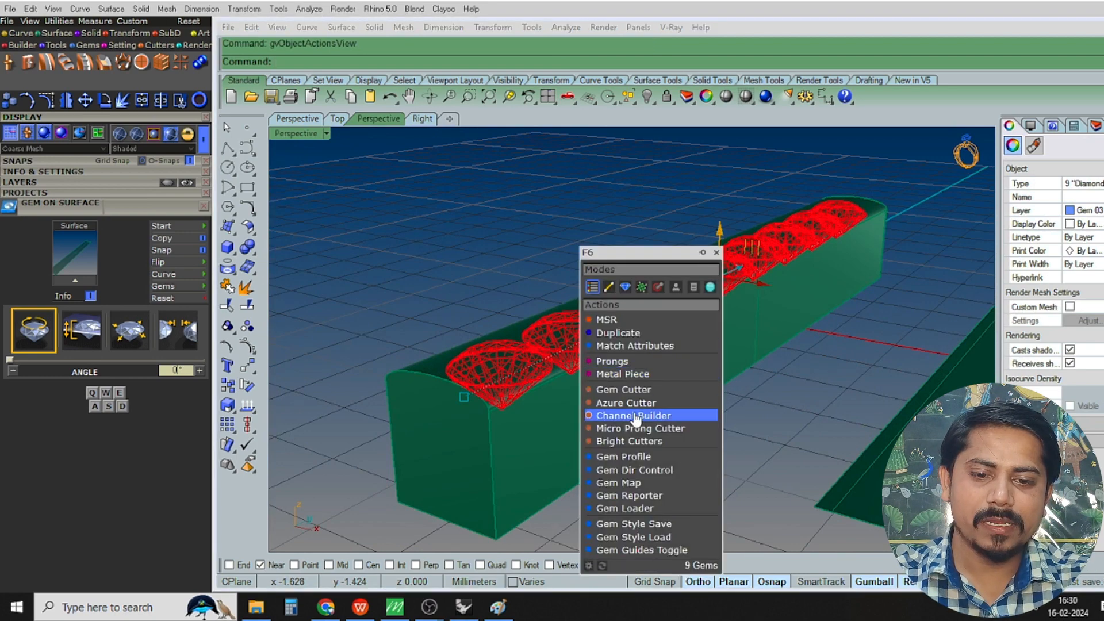
click(635, 415)
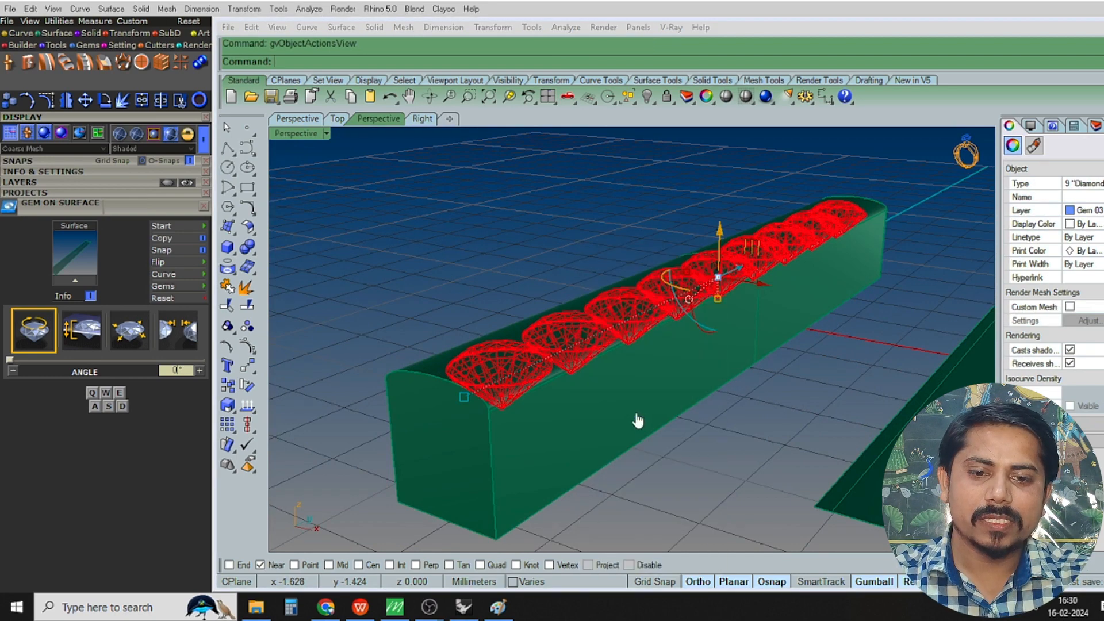
key(ctrl+alt+w)
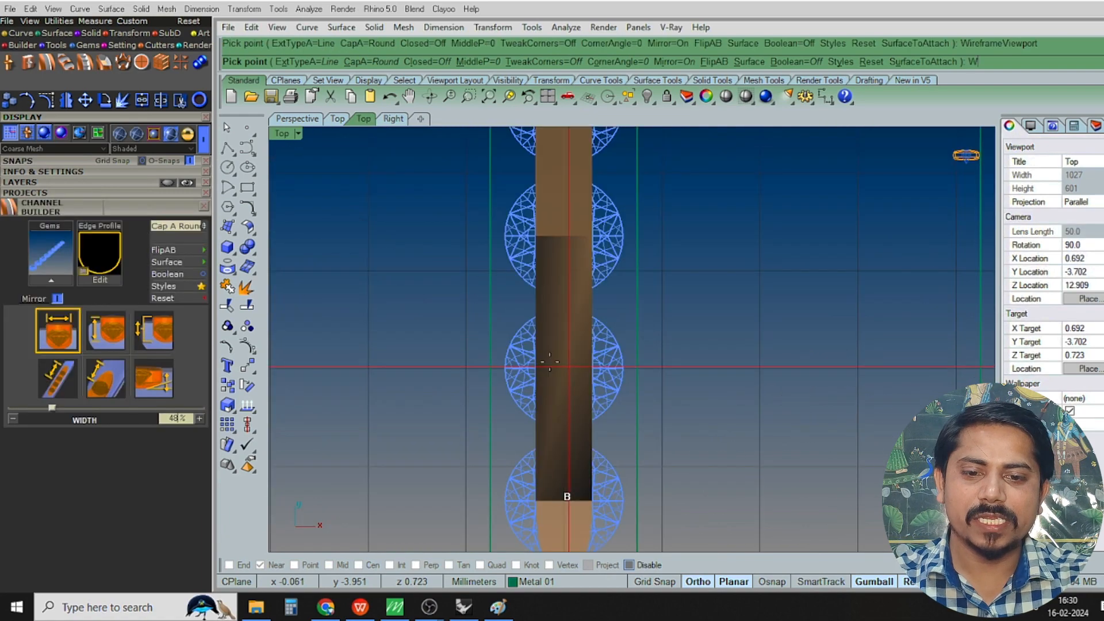
key(ctrl+alt+s)
key(ctrl+F4)
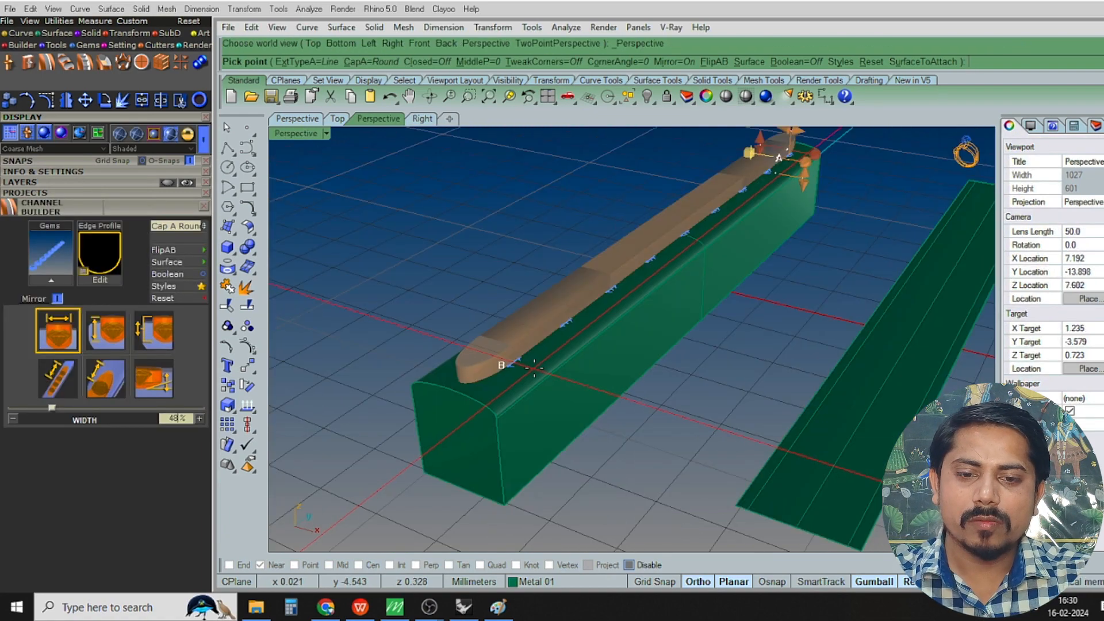
scroll(537, 368, up, 3)
key(ctrl+F2)
key(ctrl+alt+w)
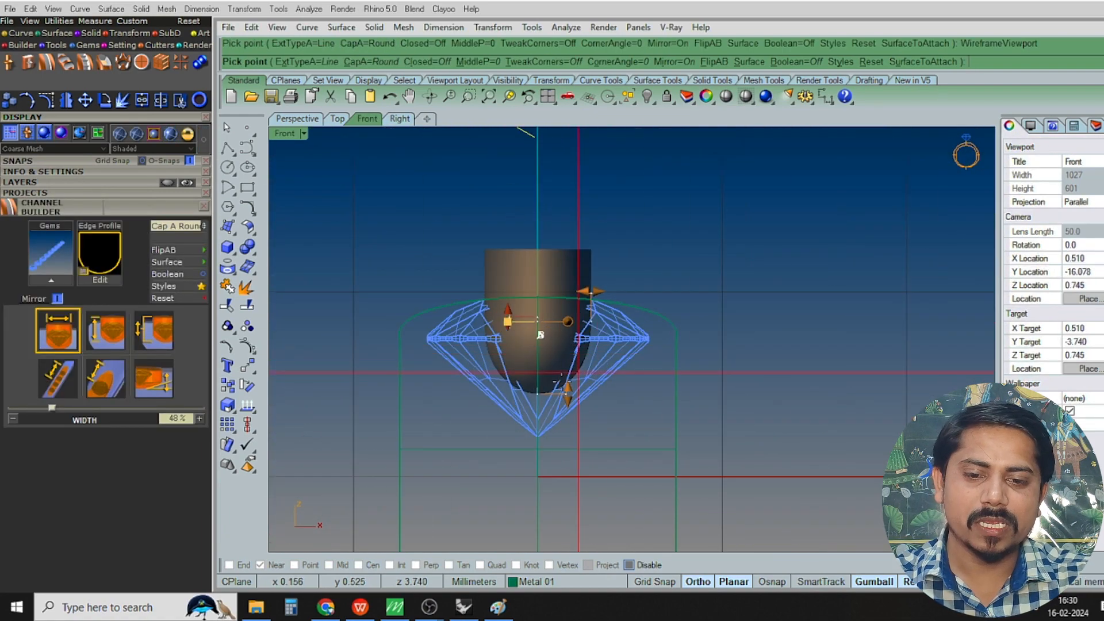
key(ctrl+F1)
key(ctrl+alt+s)
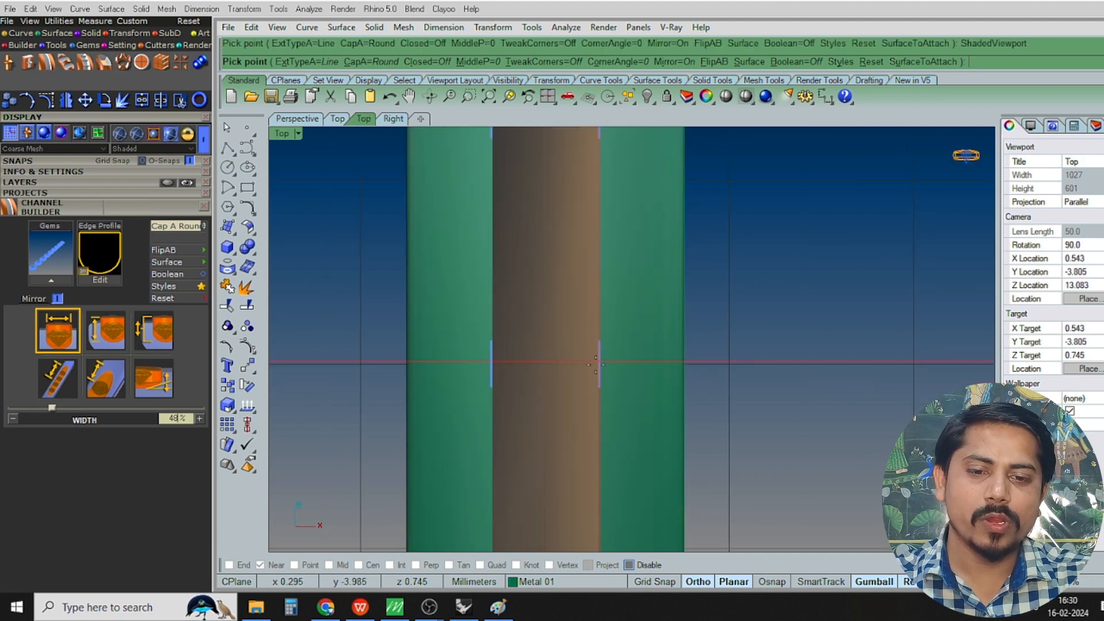
right_click(604, 365)
Subtract the channel cutter from the domed bar and hide the cutter
click(640, 309)
scroll(645, 315, down, 6)
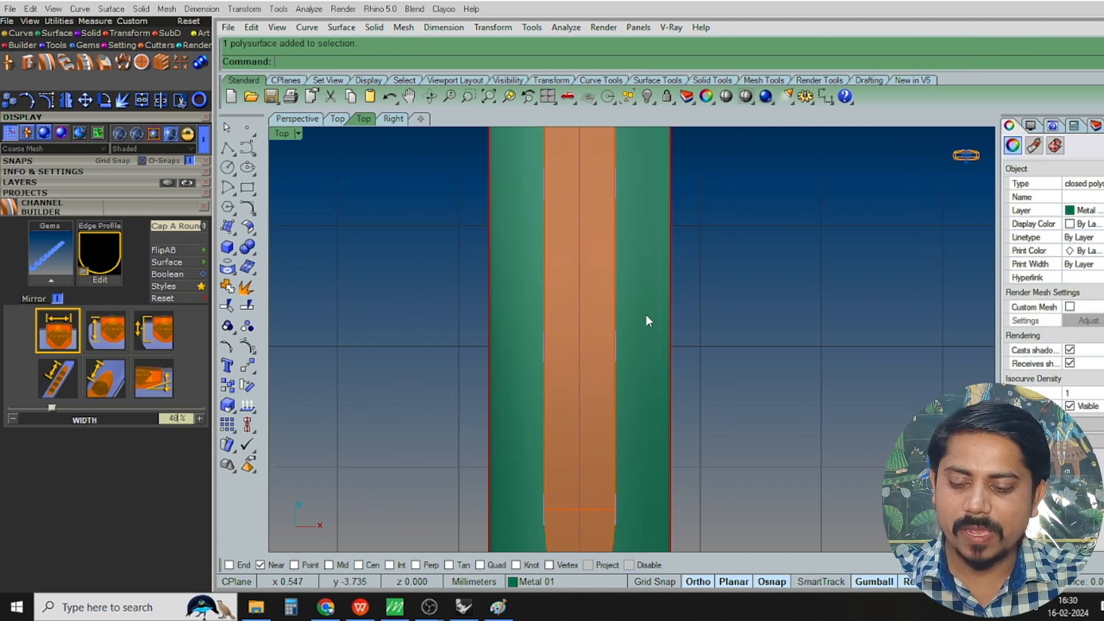
key(ctrl+d)
click(613, 302)
right_click(613, 302)
click(612, 301)
key(ctrl+h)
scroll(633, 319, down, 6)
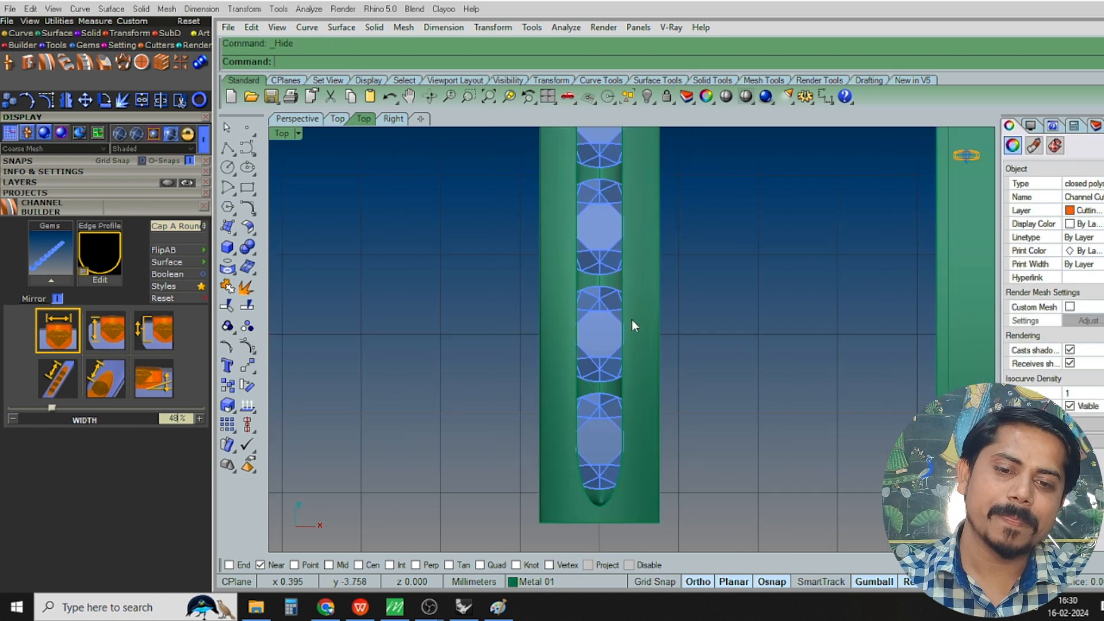
Set up micro prong cutters in Middle mode between the nine gems on the domed bar
key(ctrl+F4)
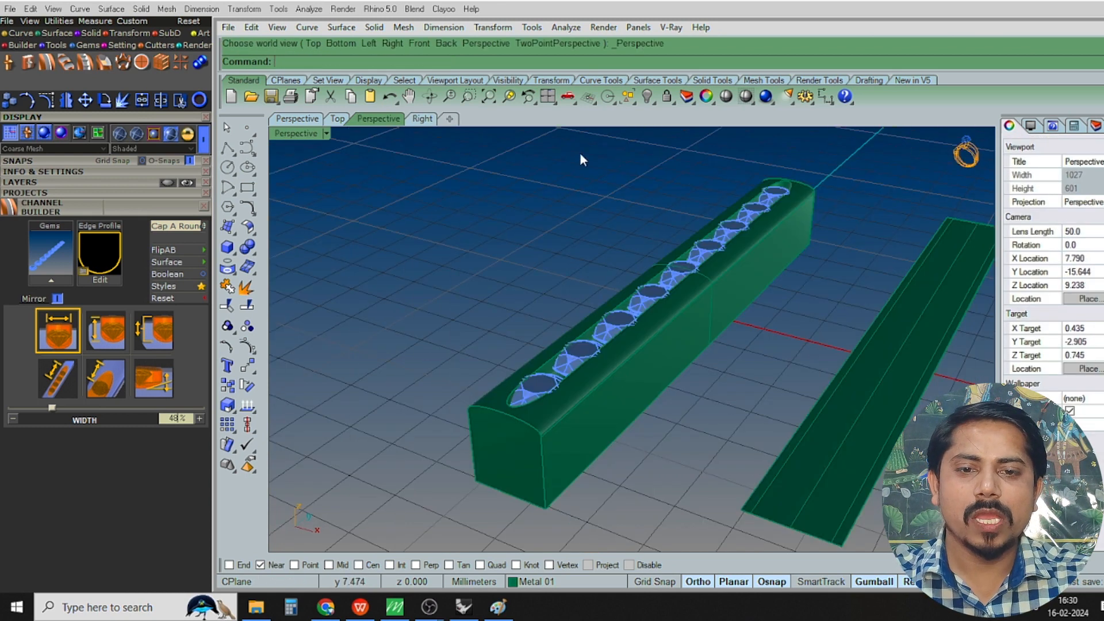
click(626, 98)
click(626, 163)
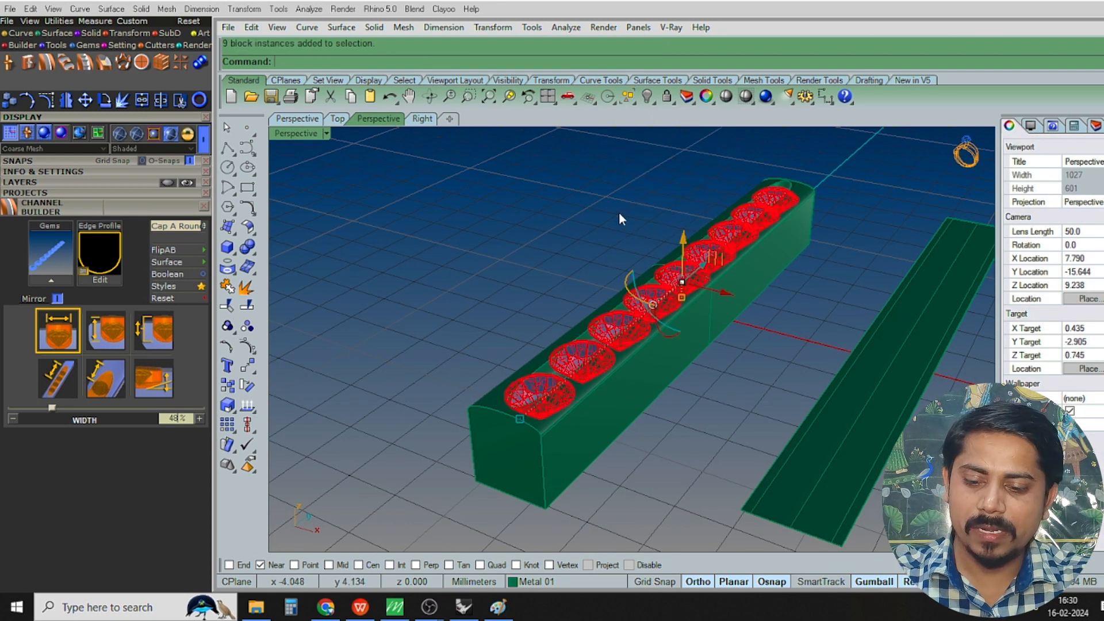
key(F6)
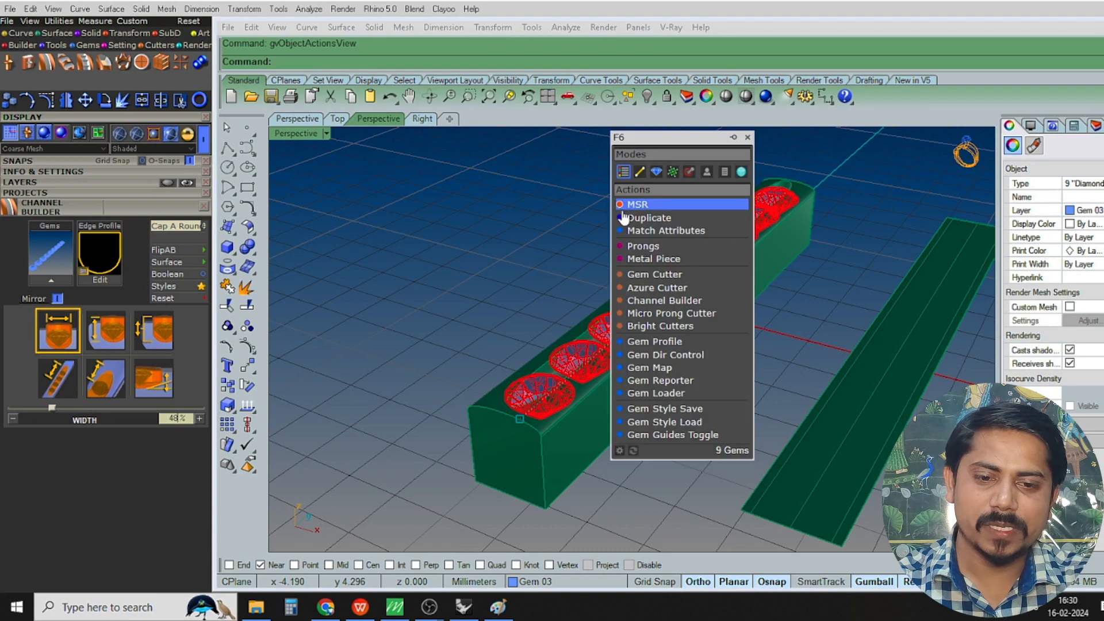
click(660, 314)
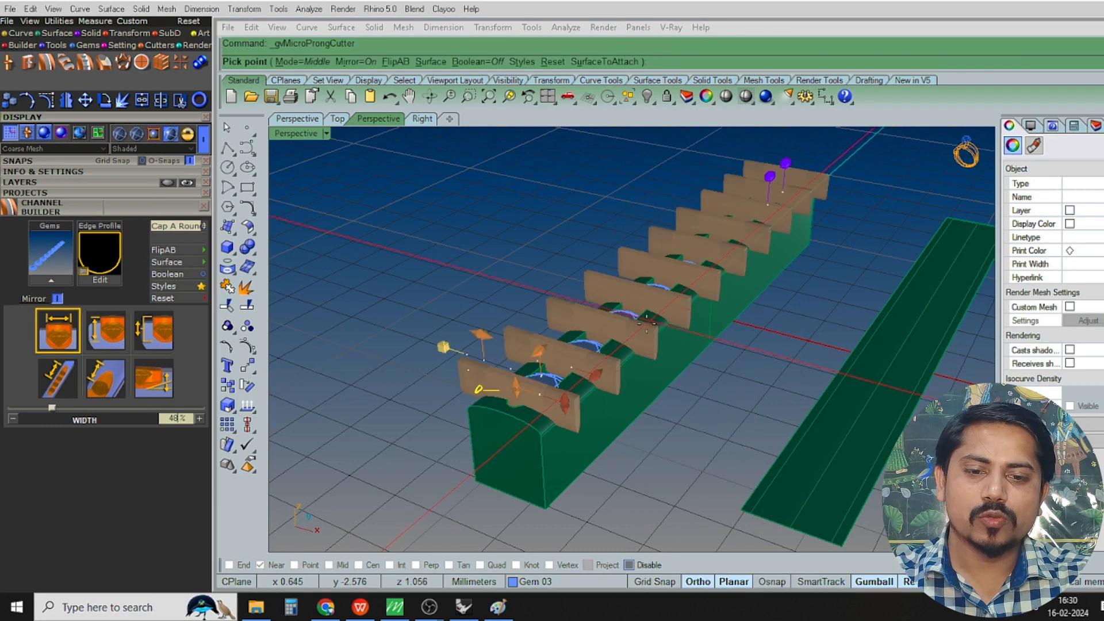
scroll(425, 327, up, 3)
scroll(615, 434, up, 8)
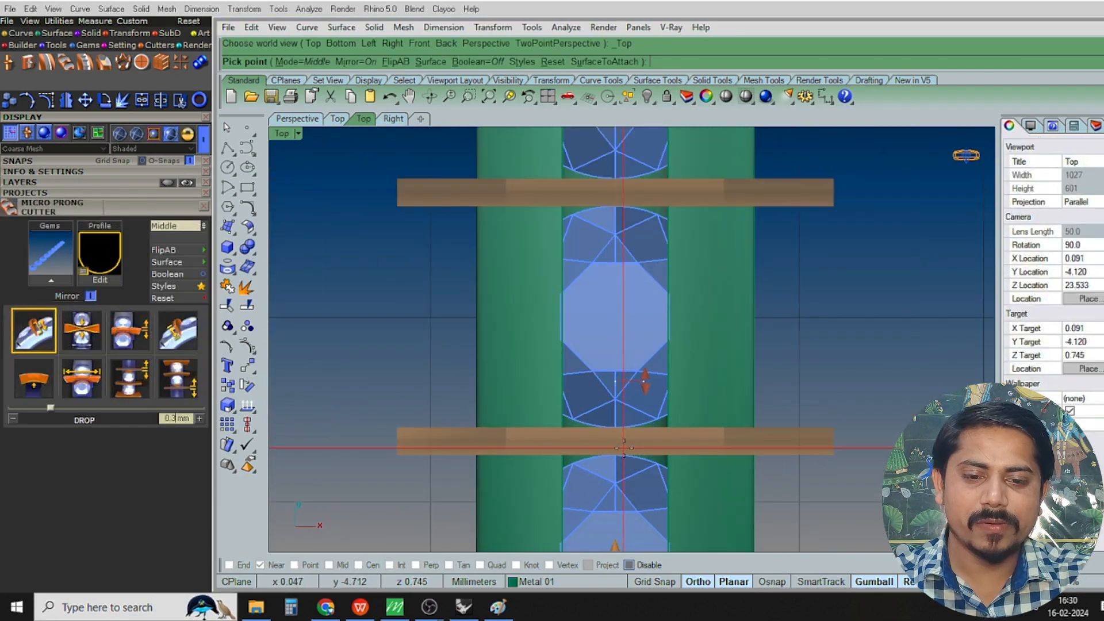
scroll(631, 439, down, 5)
scroll(692, 321, up, 6)
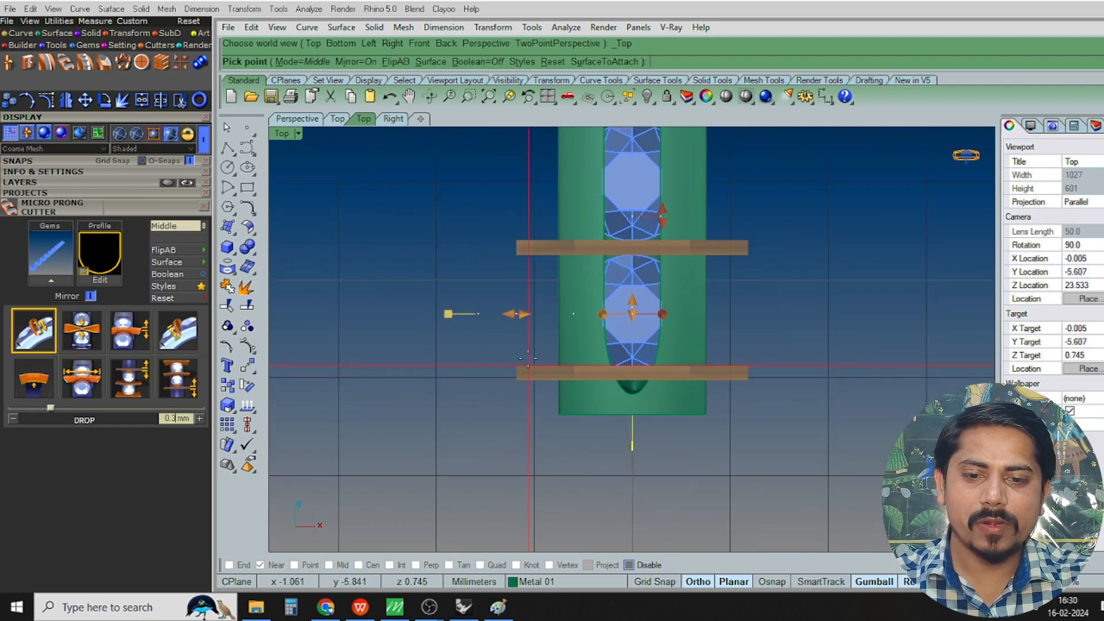
Set the micro prong cutters' width adjustment to about 0.1 mm and create the cutters
scroll(690, 310, up, 3)
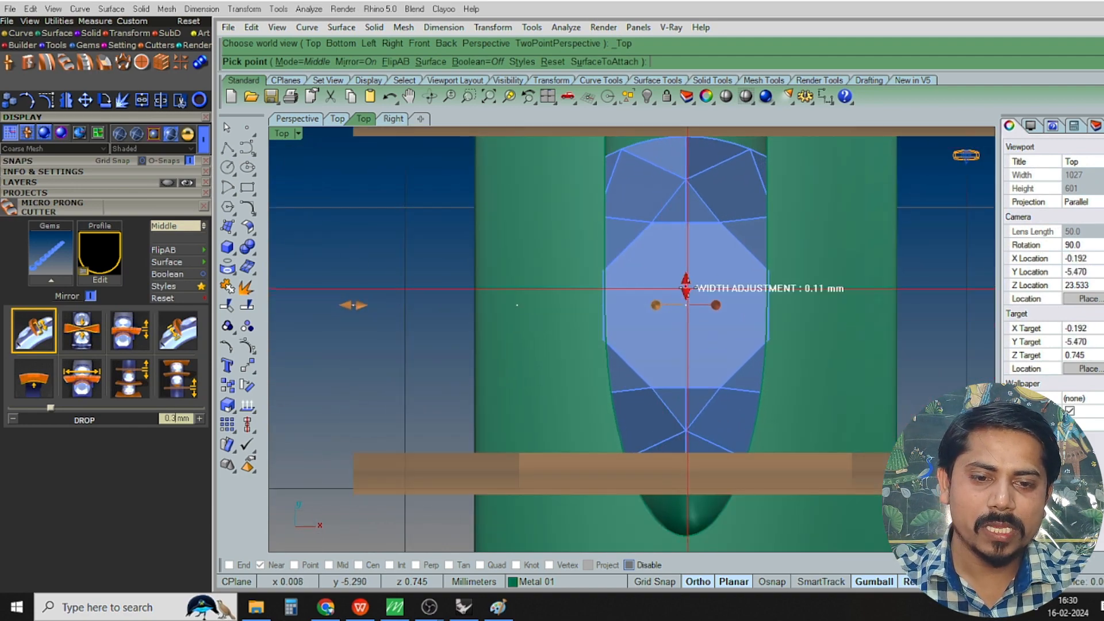
key(Return)
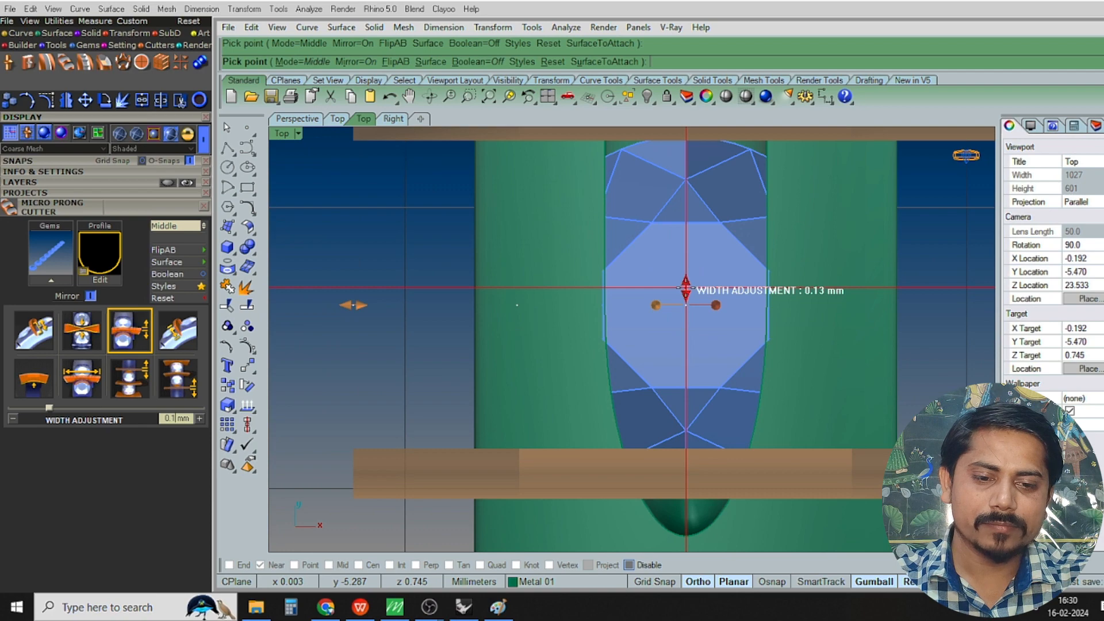
drag(684, 284, 684, 286)
scroll(705, 312, down, 10)
right_drag(747, 313, 709, 339)
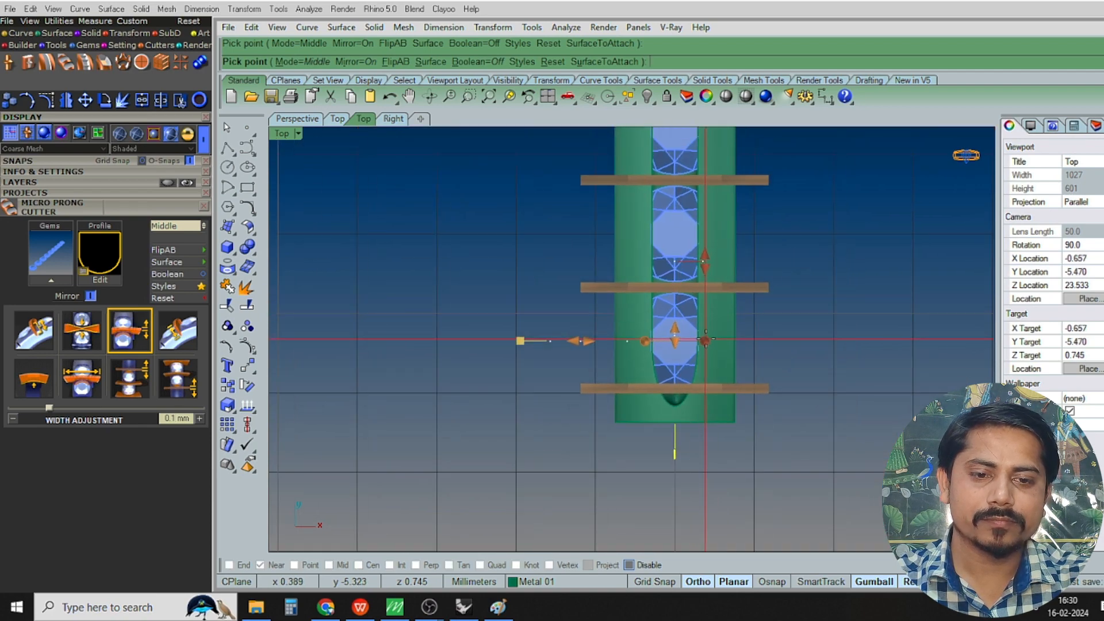
right_click(710, 338)
Remove the end cutter nearest the bar's front end from the micro prong cutter group
scroll(724, 368, up, 2)
click(619, 350)
scroll(630, 389, up, 4)
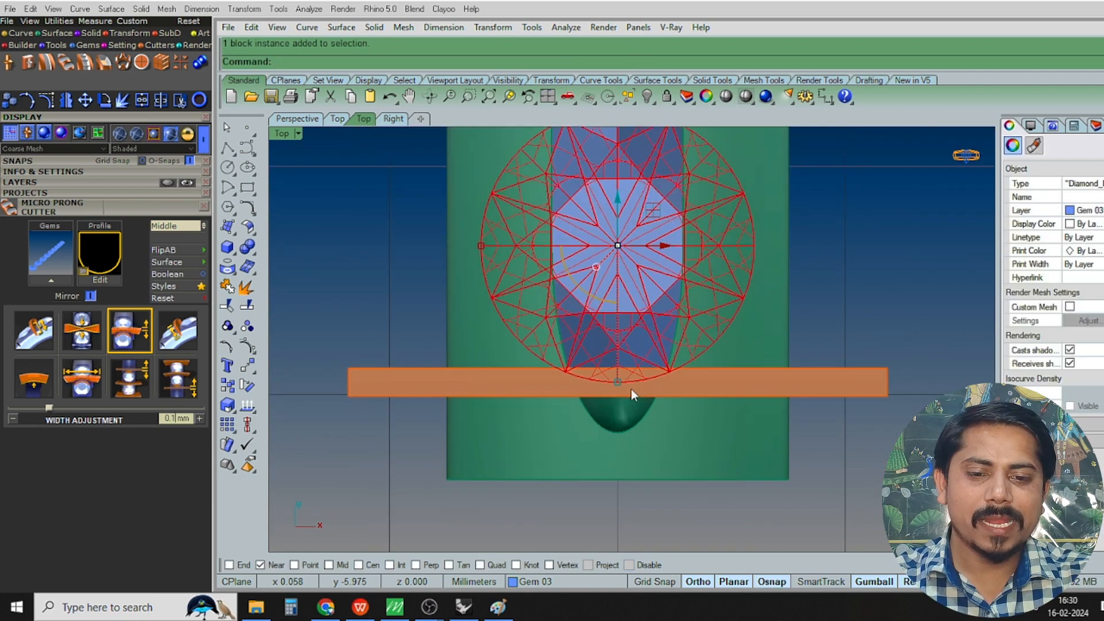
key(Escape)
right_drag(752, 390, 736, 404)
click(813, 388)
right_click(816, 389)
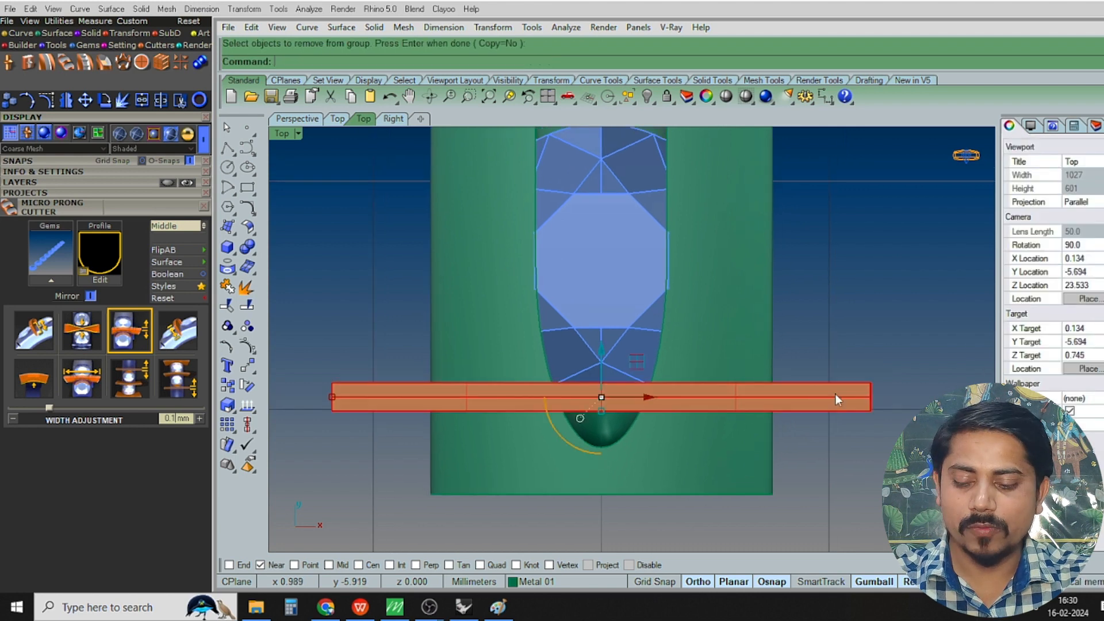
Move the ungrouped front cutter about 0.065 mm outward from the last gem toward the bar's end
right_drag(836, 394, 760, 363)
text(m)
key(Return)
click(875, 224)
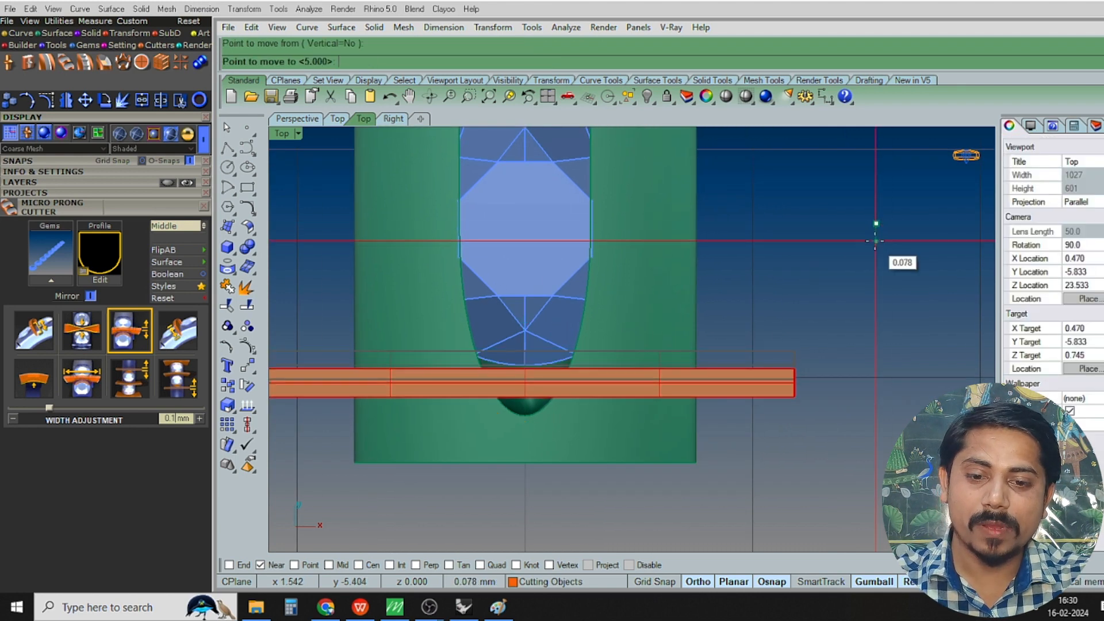
click(876, 226)
Remove the end cutter at the bar's opposite end from the micro prong cutter group
scroll(757, 225, down, 4)
scroll(756, 225, down, 2)
right_drag(740, 135, 746, 304)
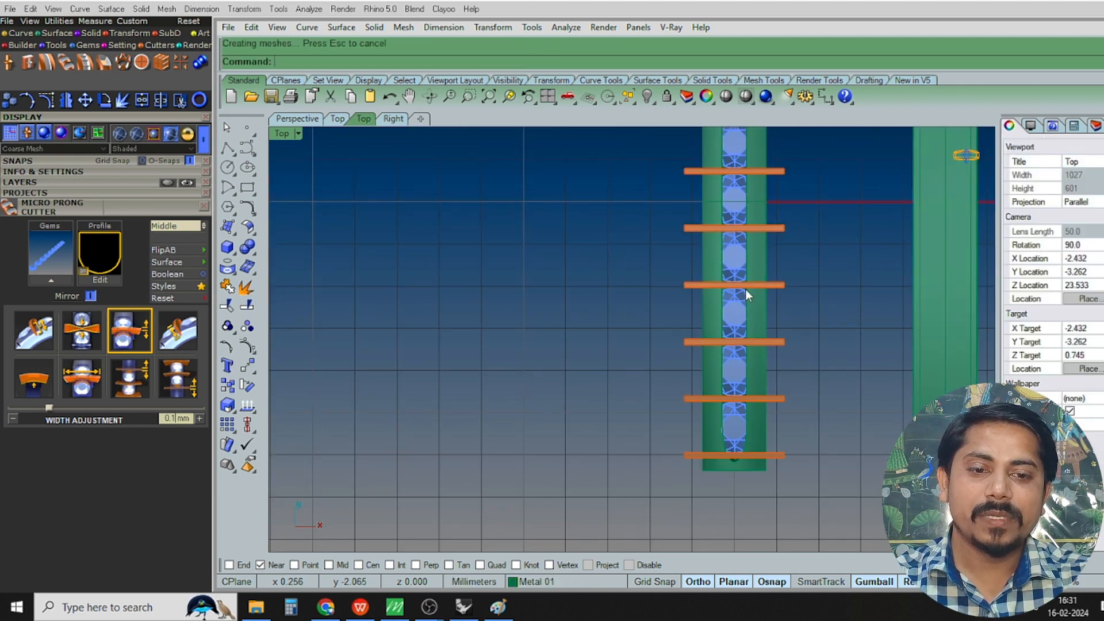
right_drag(762, 182, 744, 343)
right_drag(741, 144, 743, 309)
scroll(751, 289, up, 4)
scroll(763, 280, up, 4)
key(r)
key(g)
key(Return)
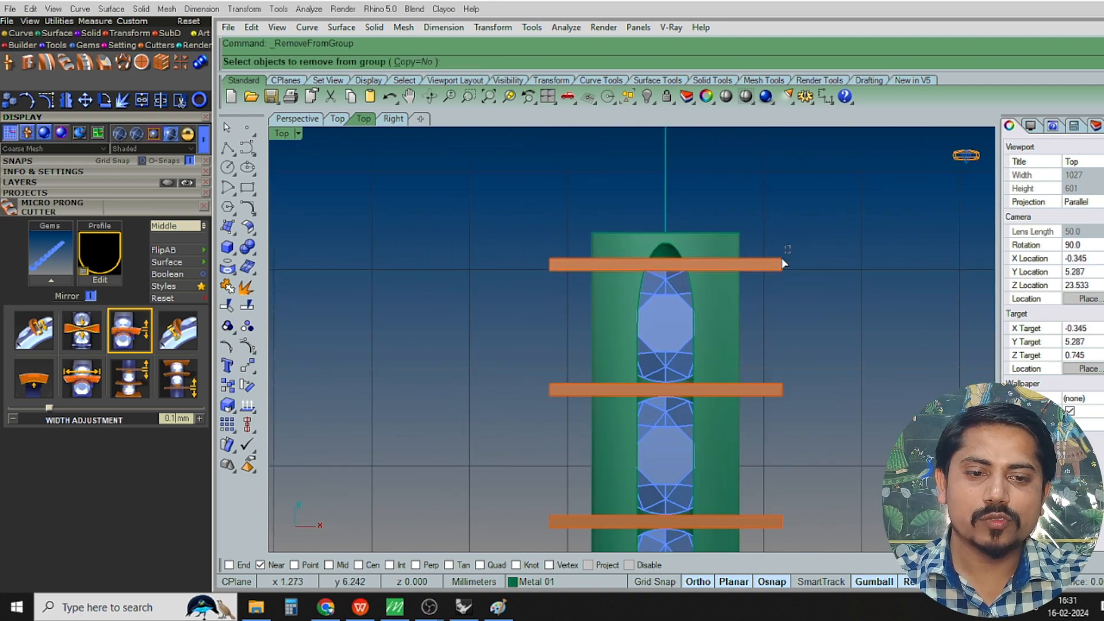
click(783, 264)
right_click(764, 284)
Move the ungrouped far-end cutter about 0.063 mm outward from its gem toward the bar's end
scroll(764, 284, up, 8)
key(m)
key(Return)
scroll(784, 278, up, 2)
click(783, 336)
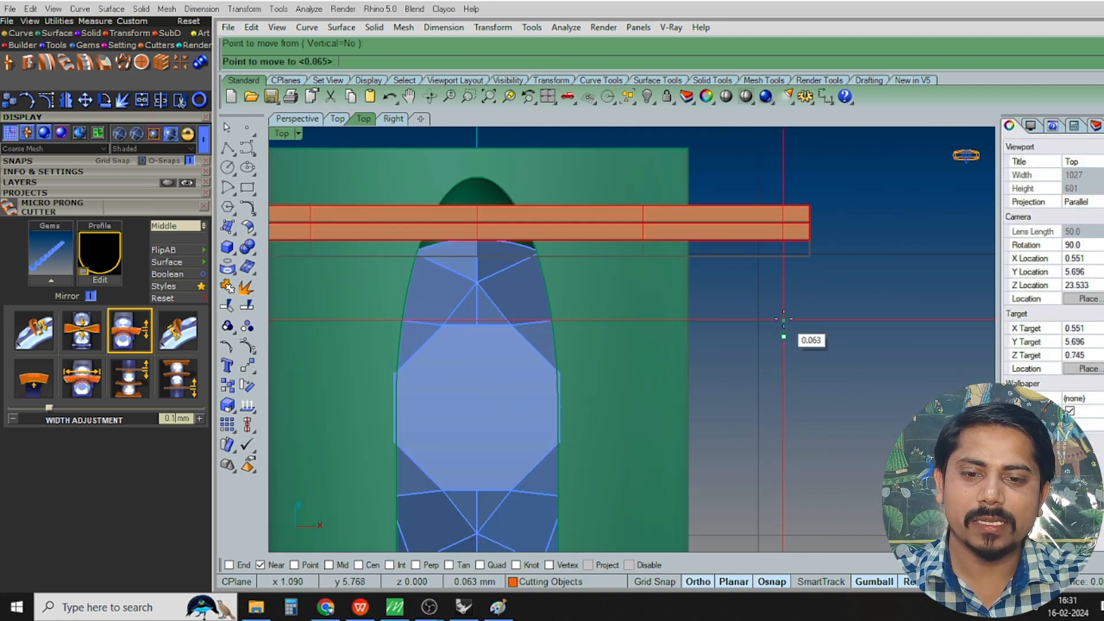
click(784, 320)
Select all ten micro prong cutters, including both moved end cutters, and group them together
scroll(771, 333, down, 5)
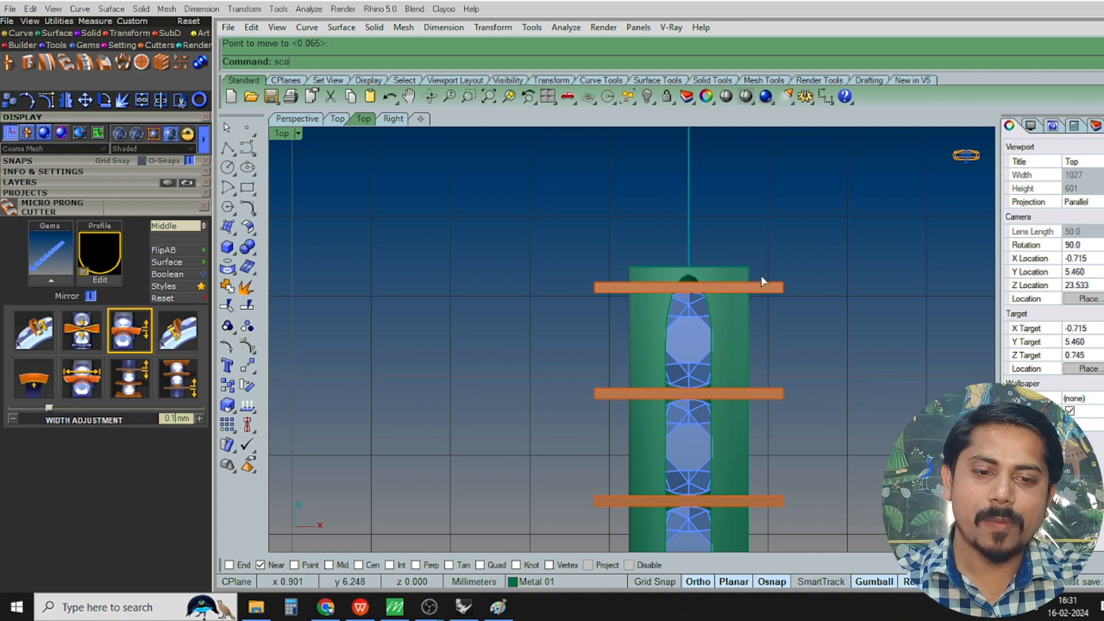
key(Return)
click(770, 291)
right_click(769, 291)
key(ctrl+g)
scroll(764, 310, down, 6)
right_drag(759, 380, 757, 333)
scroll(754, 339, down, 6)
right_drag(749, 405, 744, 349)
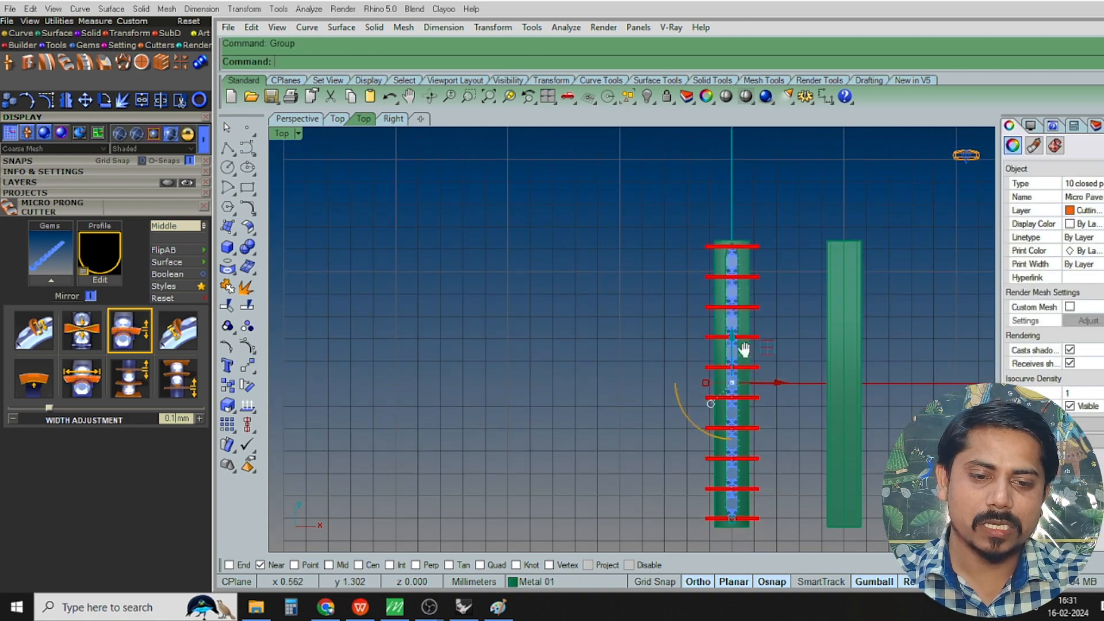
Subtract the grouped micro prong cutters from the domed bar with the input kept, and hide the cutters
scroll(743, 350, up, 6)
key(Escape)
key(p)
key(Return)
scroll(735, 365, up, 7)
click(721, 363)
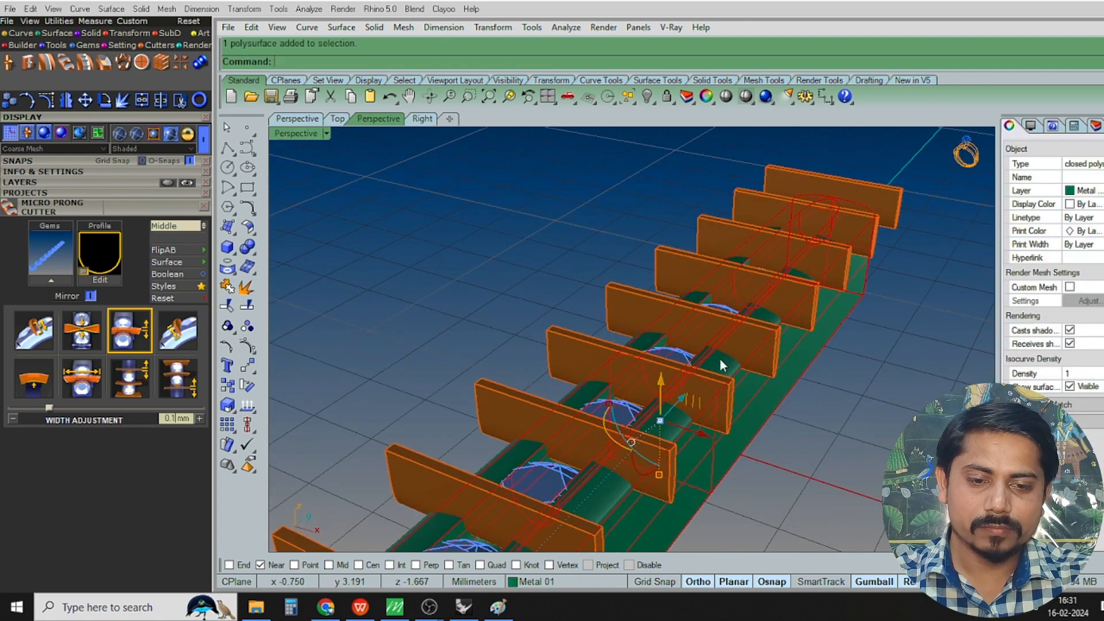
text(bd)
key(Return)
click(751, 333)
right_click(750, 334)
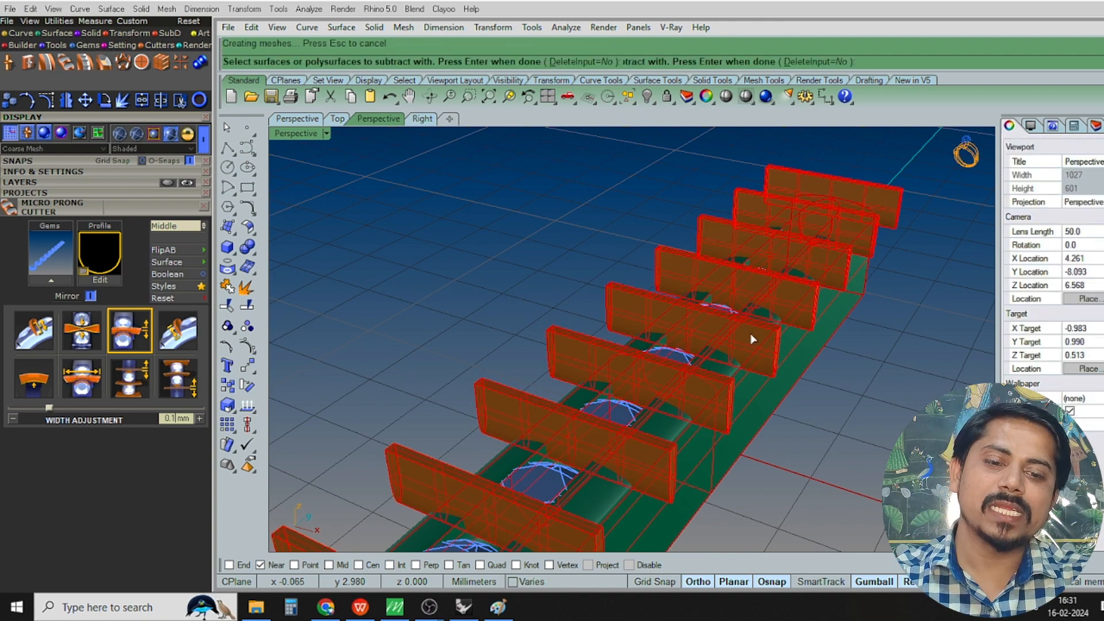
click(763, 339)
key(ctrl+h)
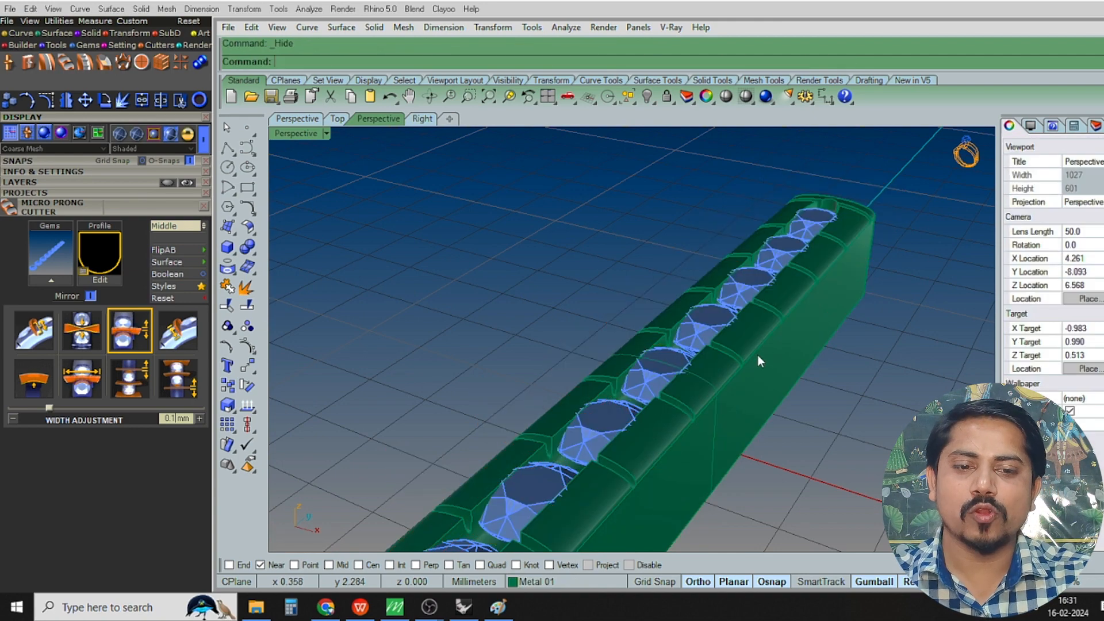
right_drag(757, 354, 755, 337)
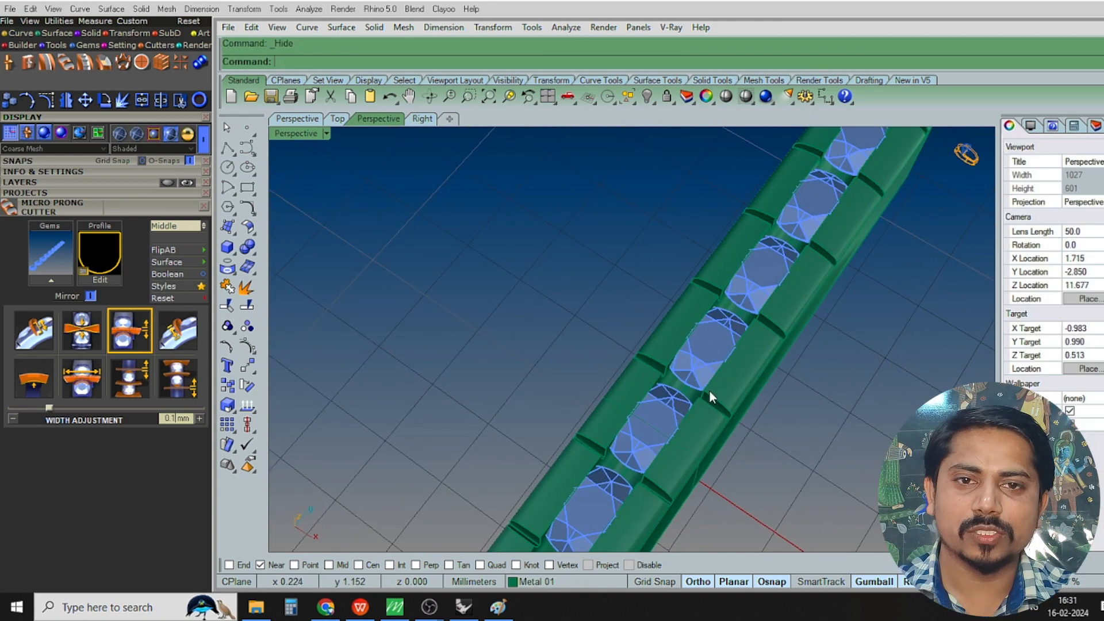
Select the bar's nine gems and start micro prong cutters on them with the 04_Standard library style
click(623, 100)
click(627, 177)
scroll(600, 211, down, 4)
text(GV)
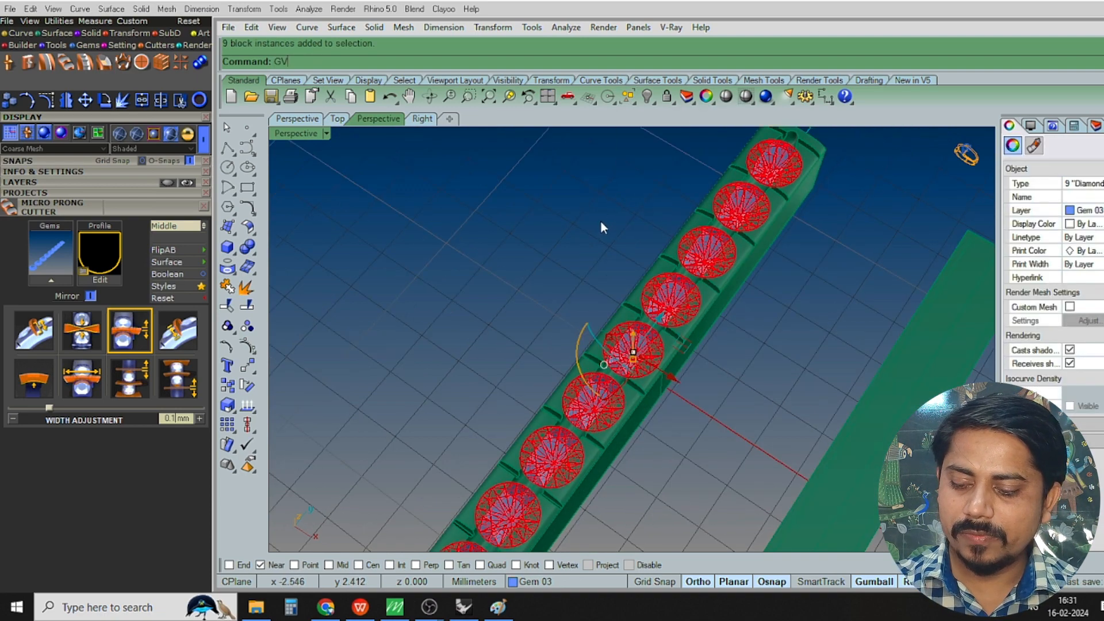
text(Az)
key(Return)
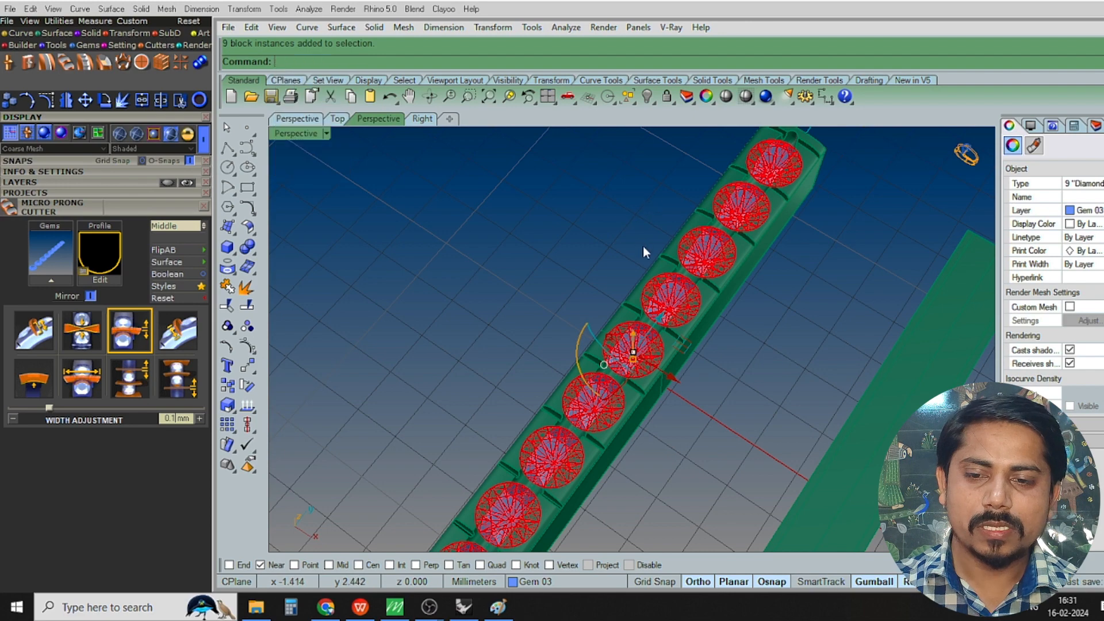
key(F6)
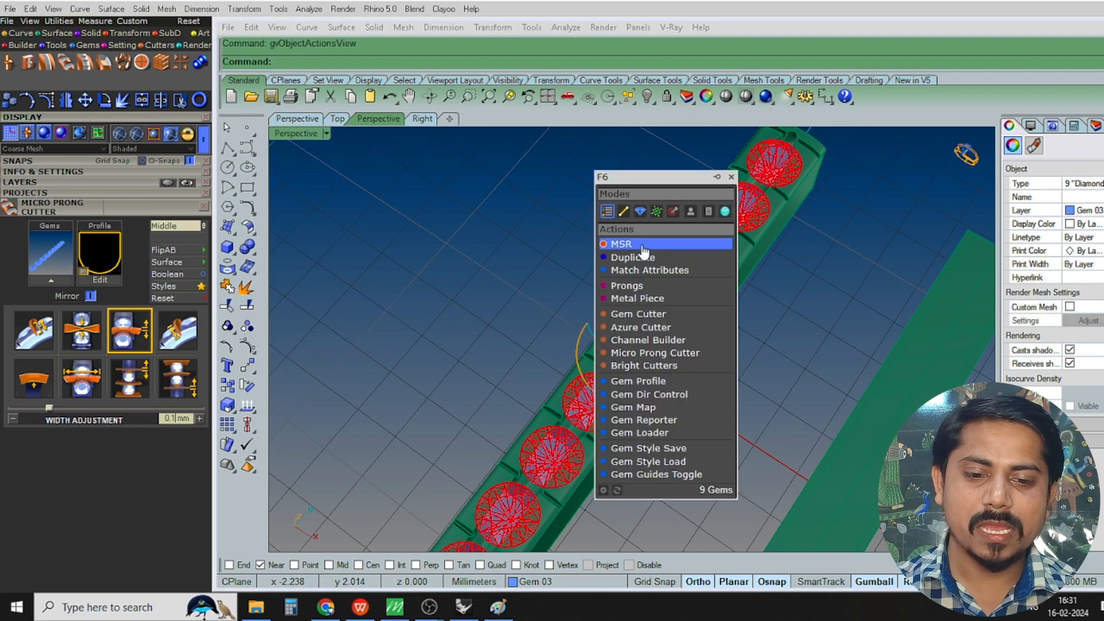
click(654, 353)
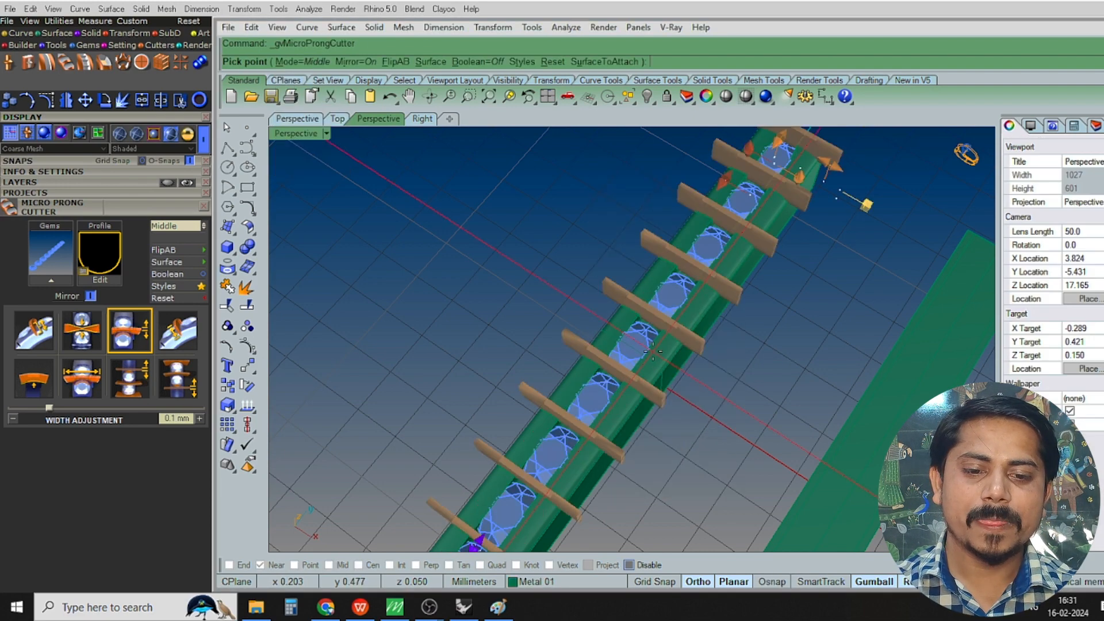
click(183, 288)
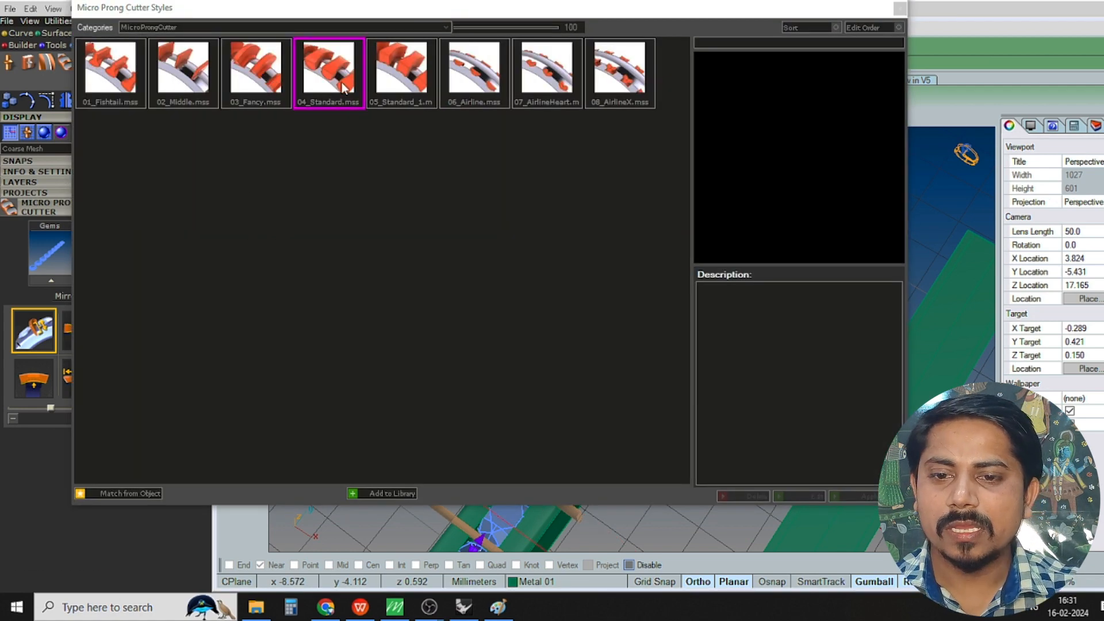
double_click(330, 65)
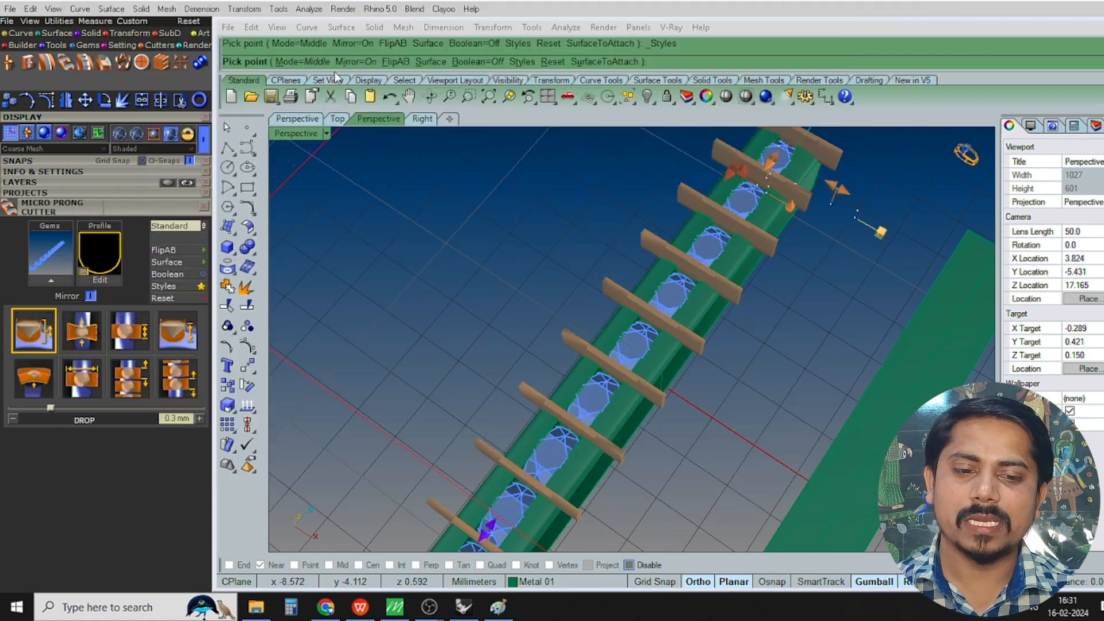
Reset the standard micro prong cutter settings and set the cutters' bend to 0
right_drag(649, 343, 748, 200)
click(180, 297)
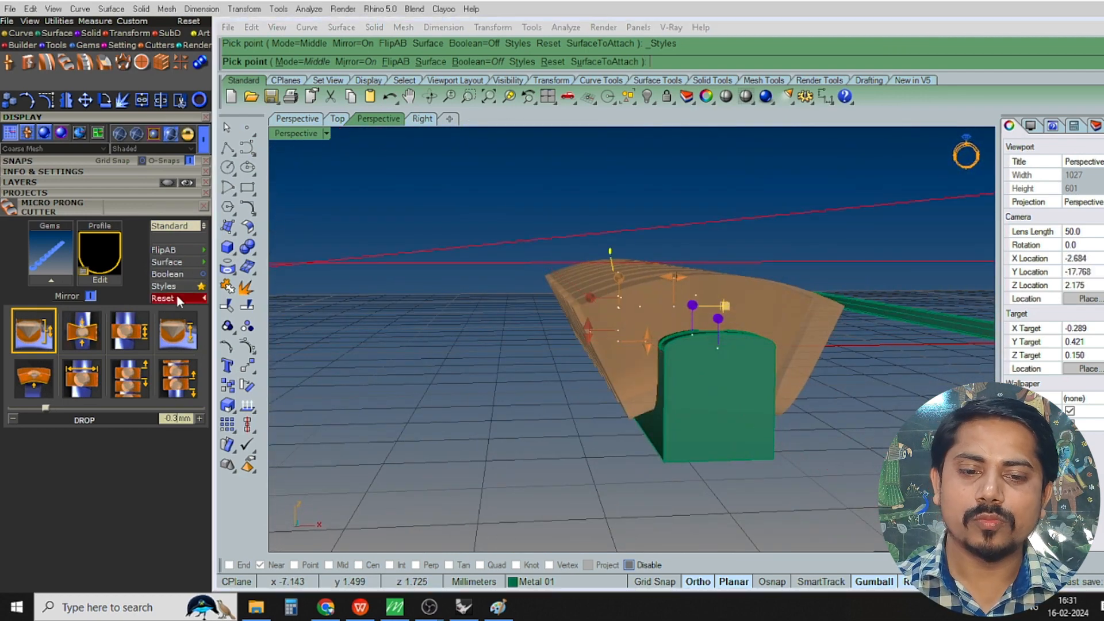
right_drag(623, 343, 607, 355)
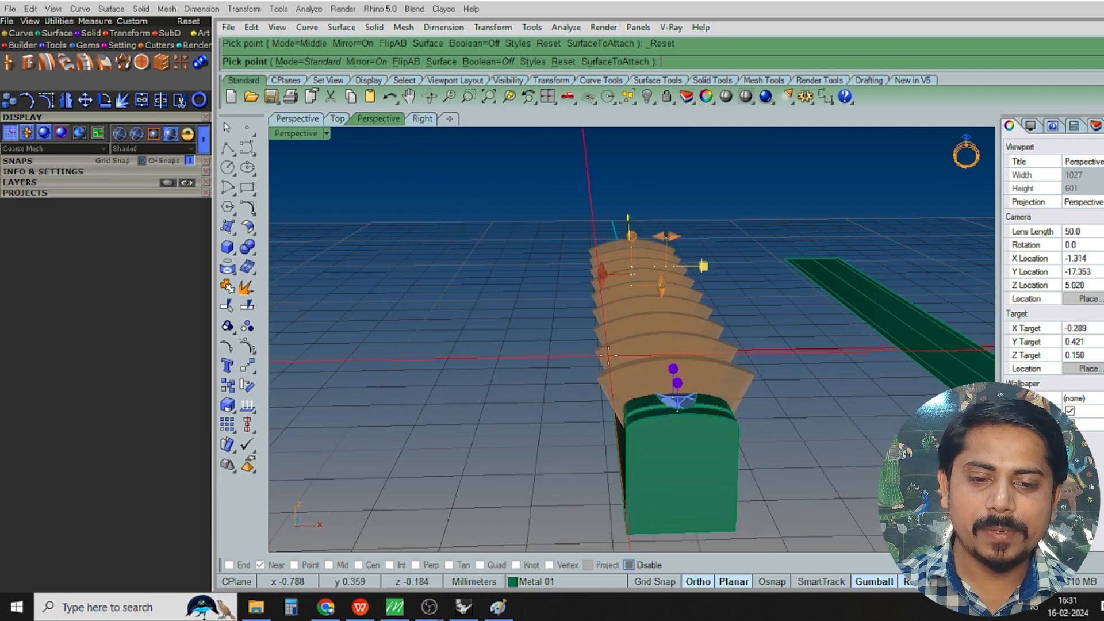
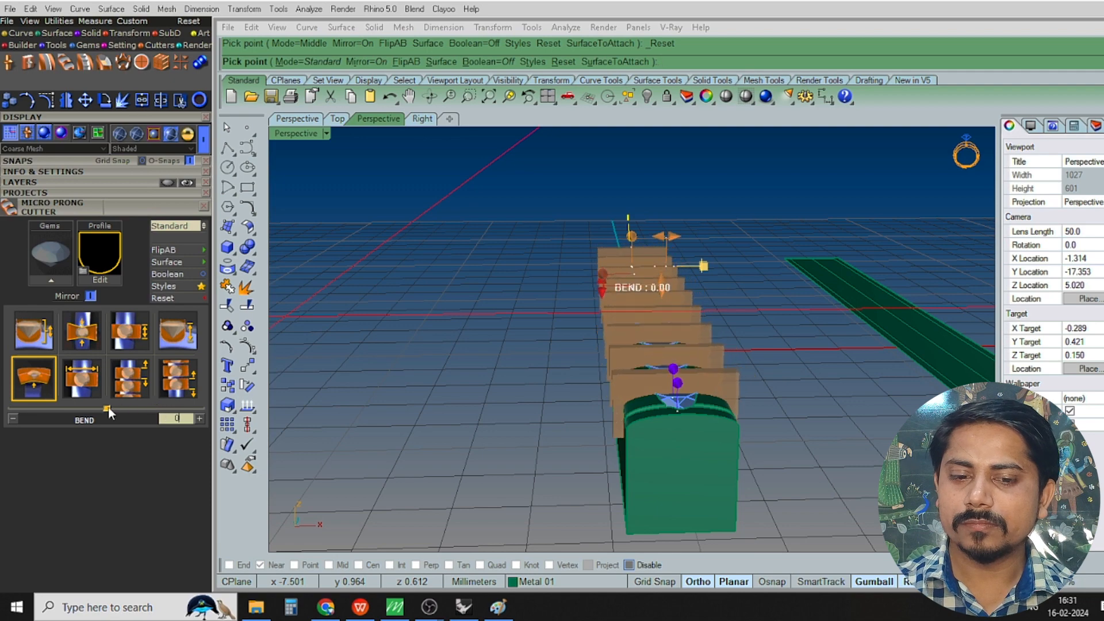
right_drag(598, 378, 717, 375)
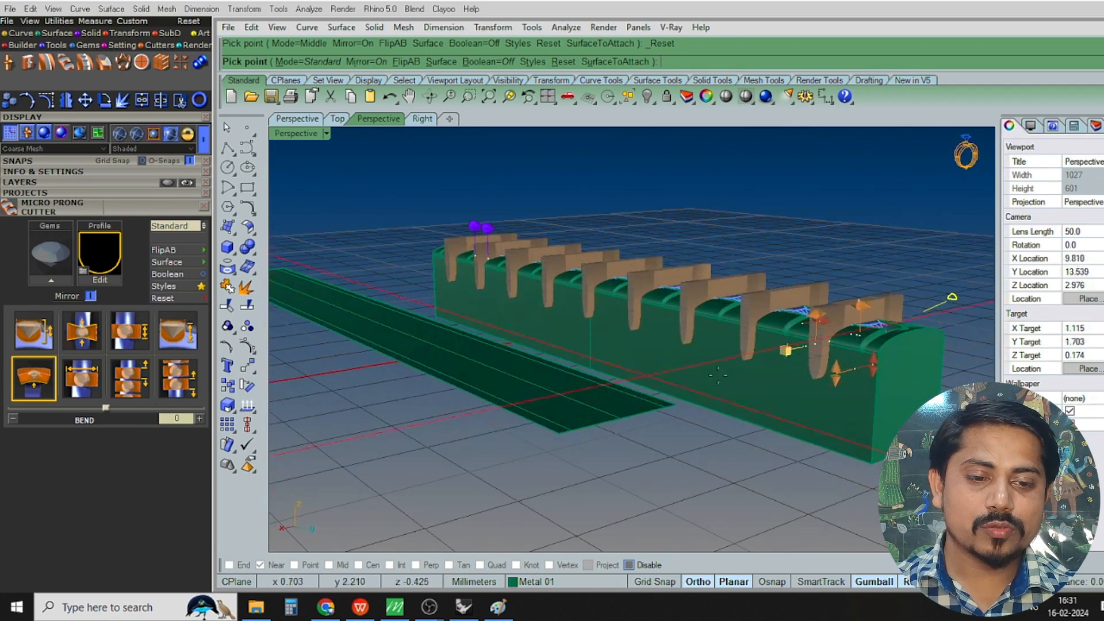
Set the drop of the standard cutters to about 0.17 mm against the gems in a wireframe view
key(ctrl+alt+w)
scroll(791, 351, up, 4)
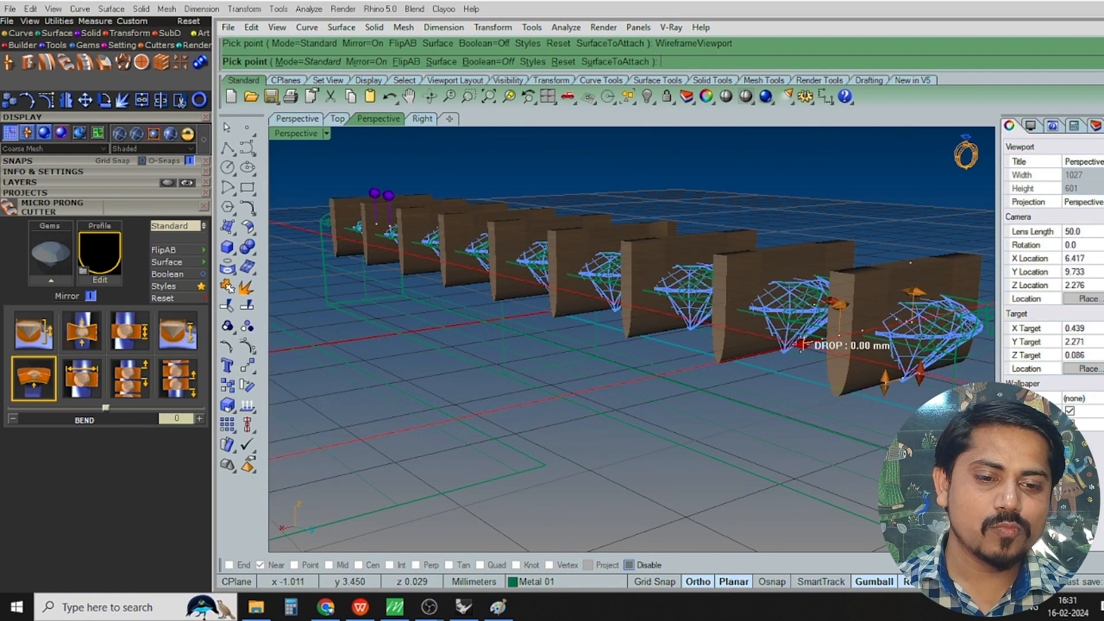
click(804, 326)
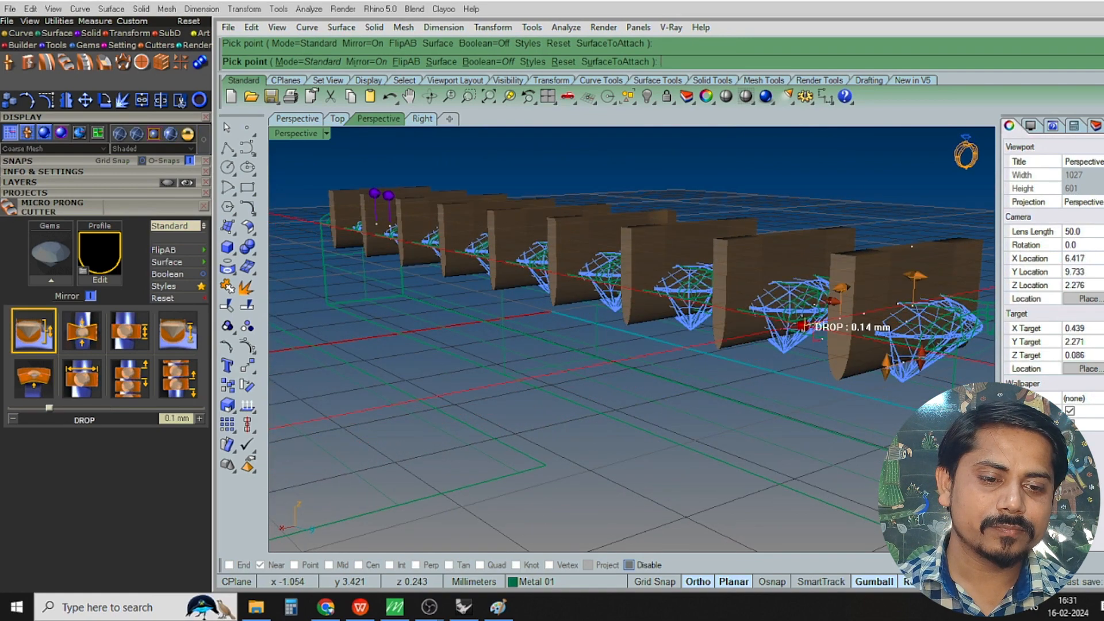
right_drag(804, 326, 845, 266)
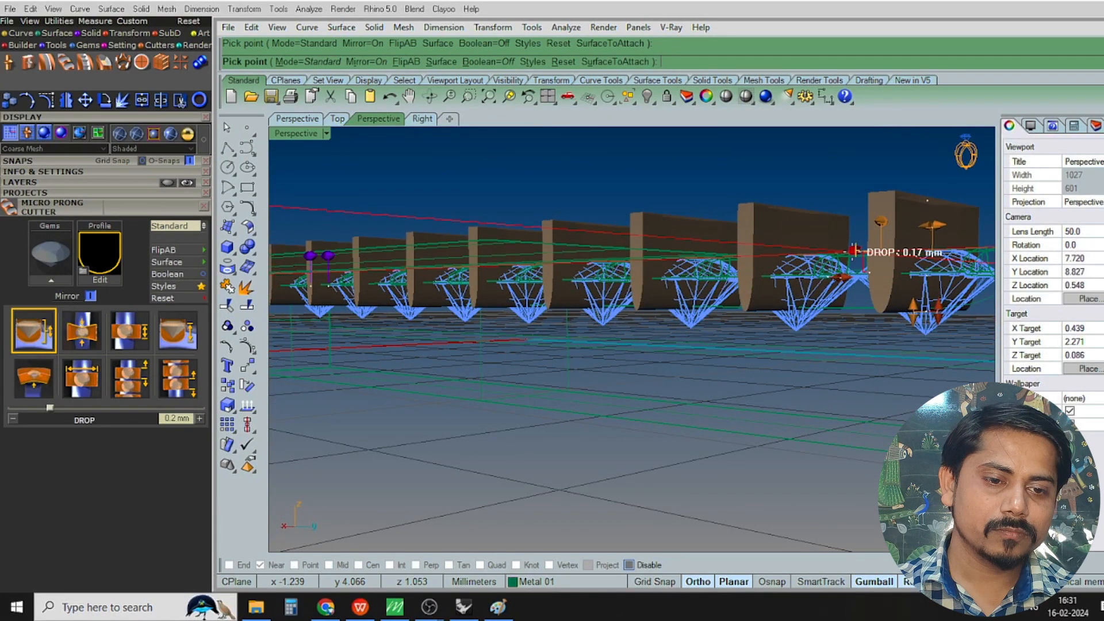
scroll(781, 352, down, 5)
Set the width adjustment of the cutters centred on the gems to about 0.11 mm
right_drag(845, 266, 813, 396)
key(ctrl+F1)
scroll(629, 217, up, 6)
right_drag(629, 217, 639, 299)
scroll(545, 294, up, 2)
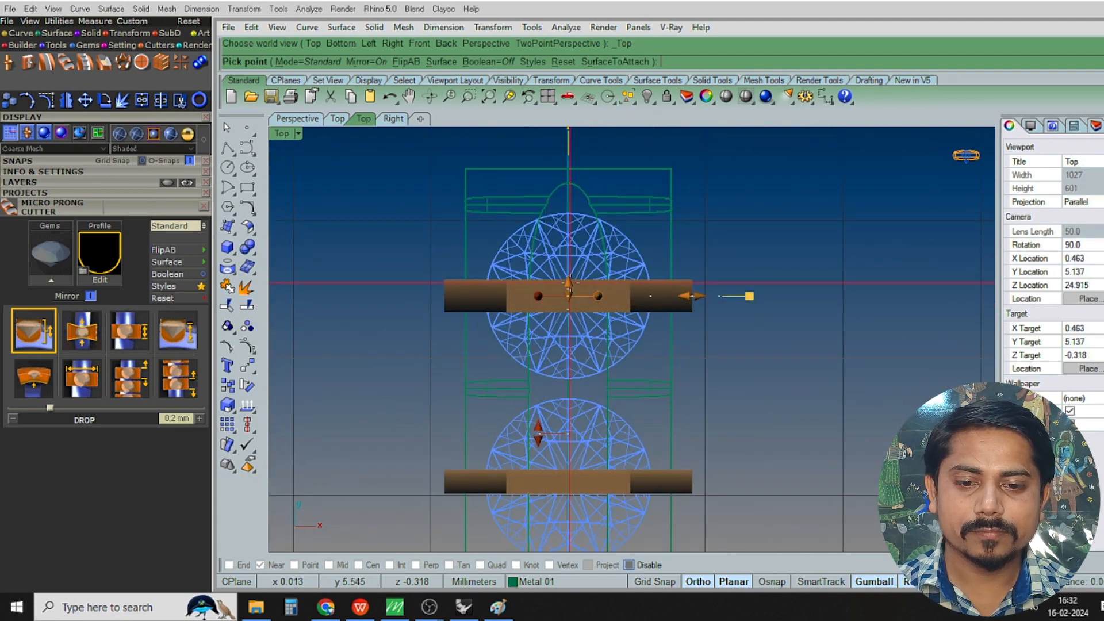
click(569, 285)
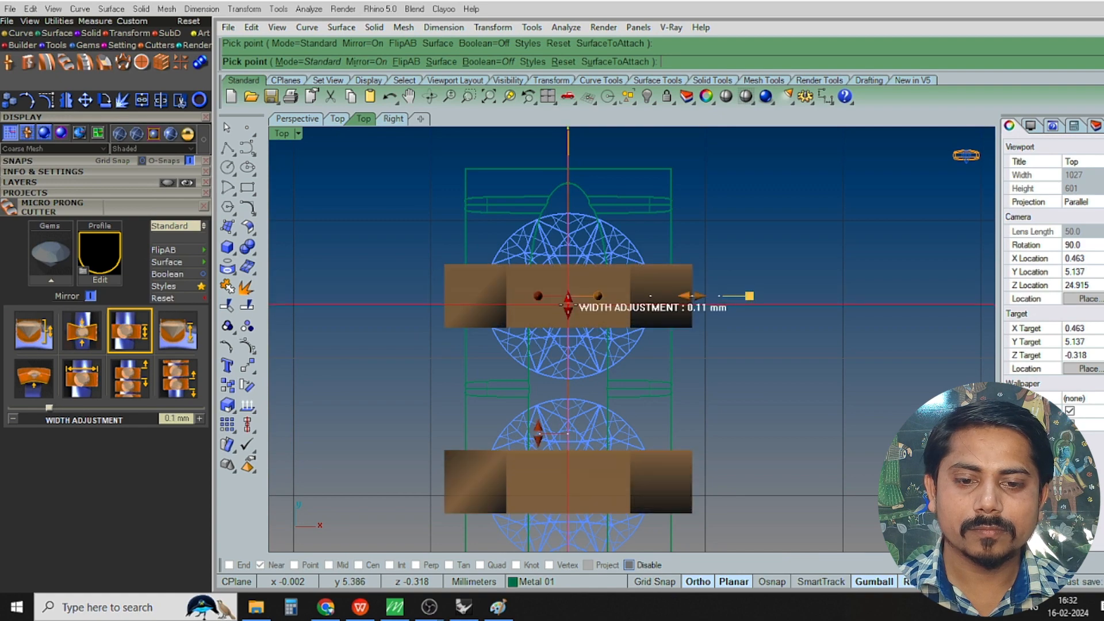
scroll(593, 269, down, 8)
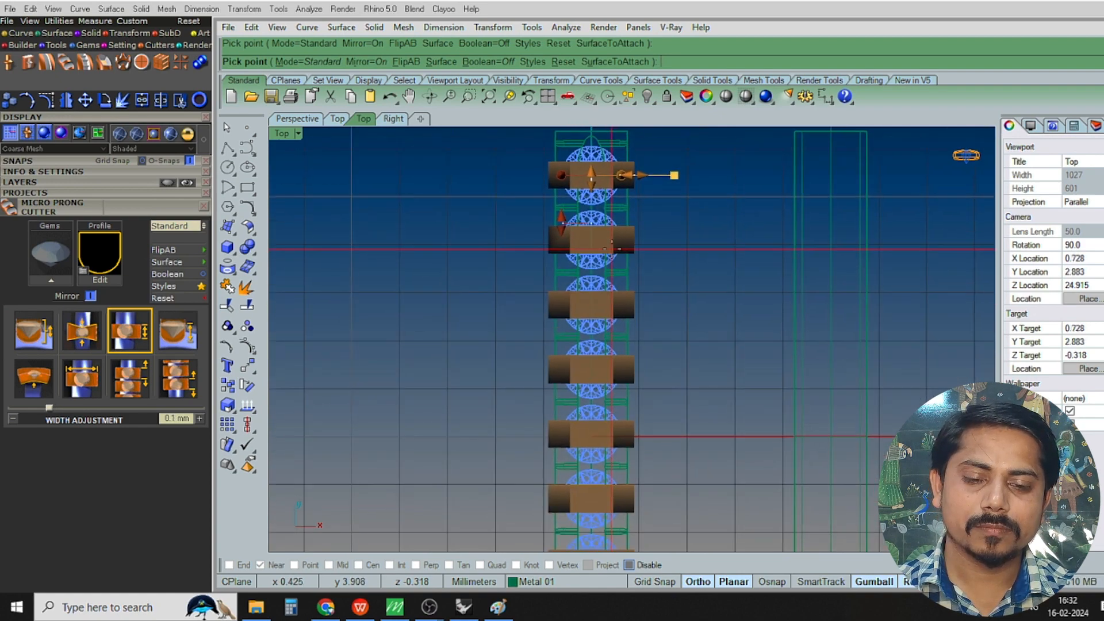
scroll(598, 315, up, 8)
scroll(598, 315, up, 3)
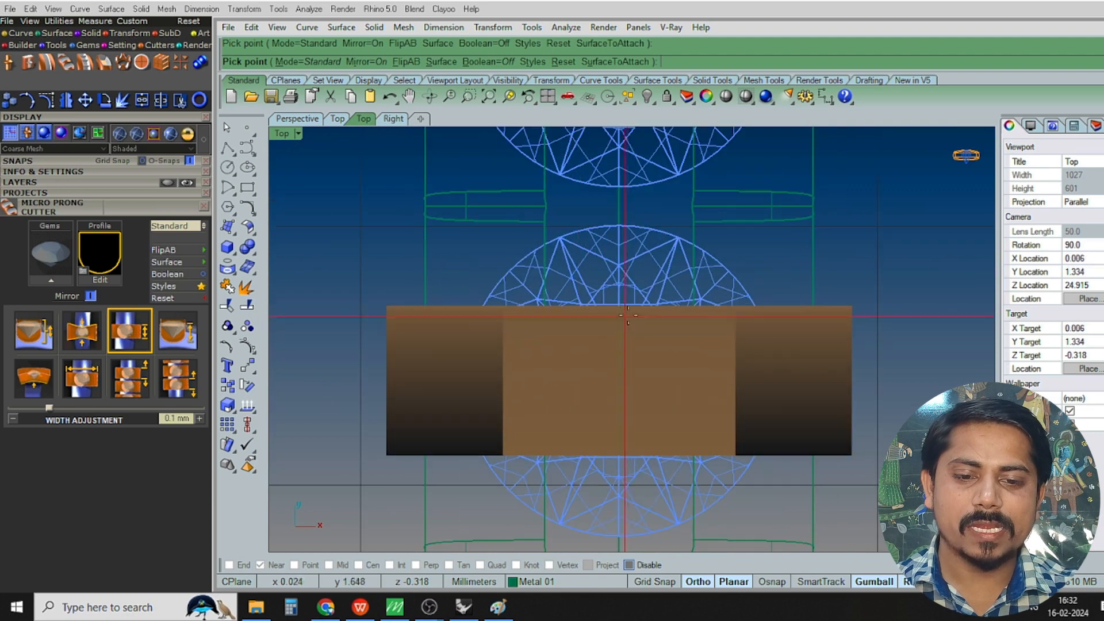
Fine-tune the cutters' drop to 0.18 mm and finish creating the standard micro prong cutters
scroll(598, 313, down, 3)
key(ctrl+alt+s)
right_drag(494, 323, 552, 284)
scroll(692, 308, up, 3)
key(ctrl+alt+w)
scroll(717, 286, up, 4)
scroll(725, 287, down, 9)
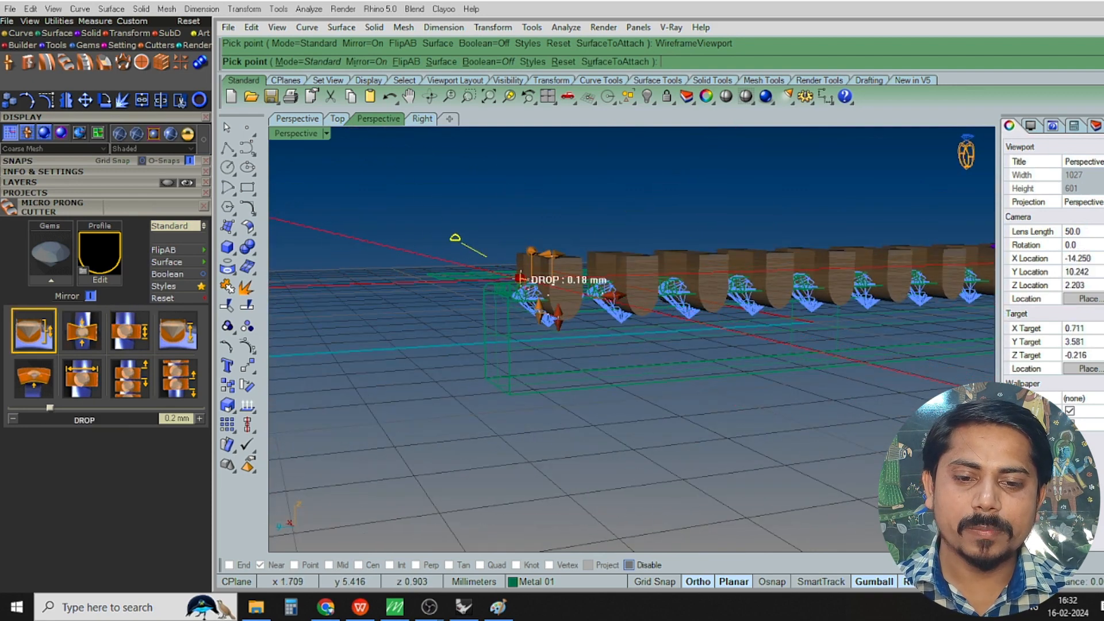
right_click(520, 281)
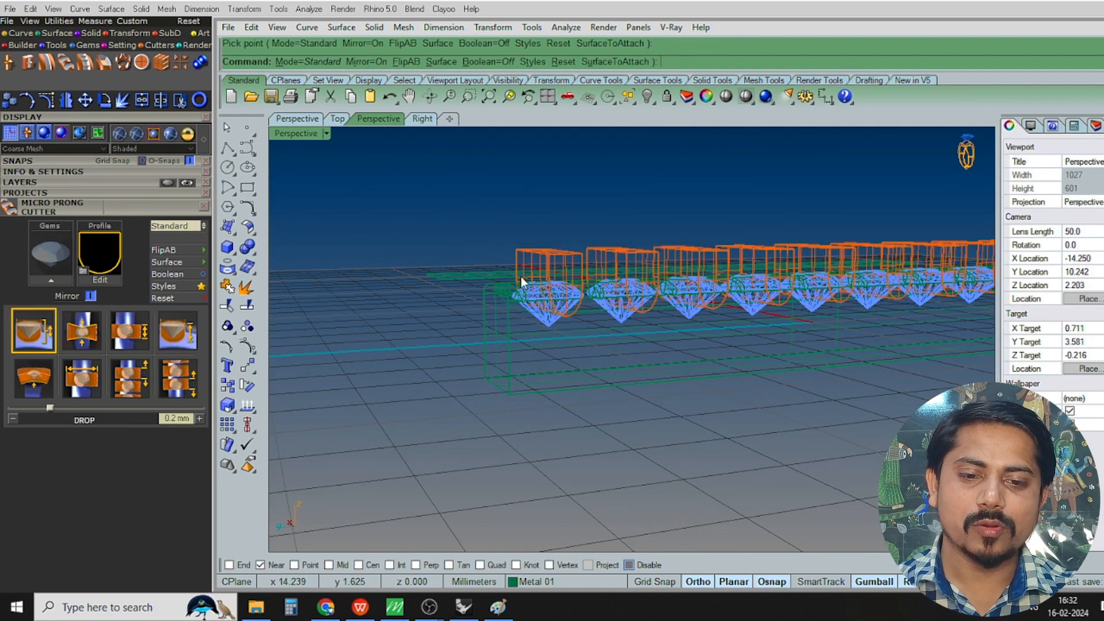
Subtract the standard micro prong cutters from the domed bar in shaded view and delete the cutters
key(ctrl+alt+s)
click(637, 338)
right_drag(637, 337, 640, 360)
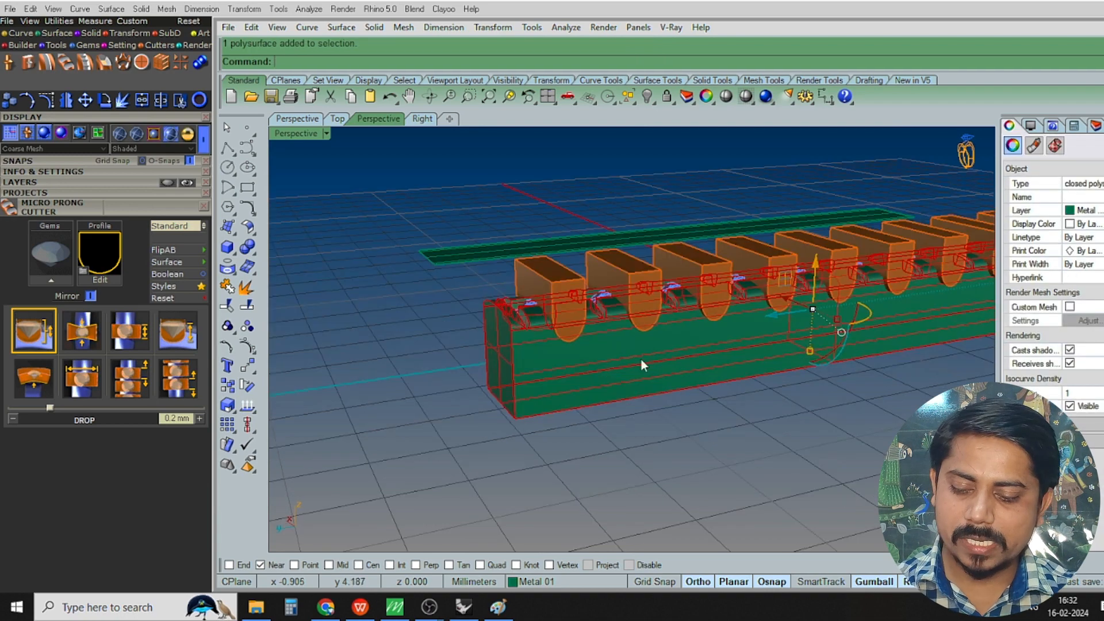
text(bd)
key(Return)
click(632, 303)
right_click(632, 303)
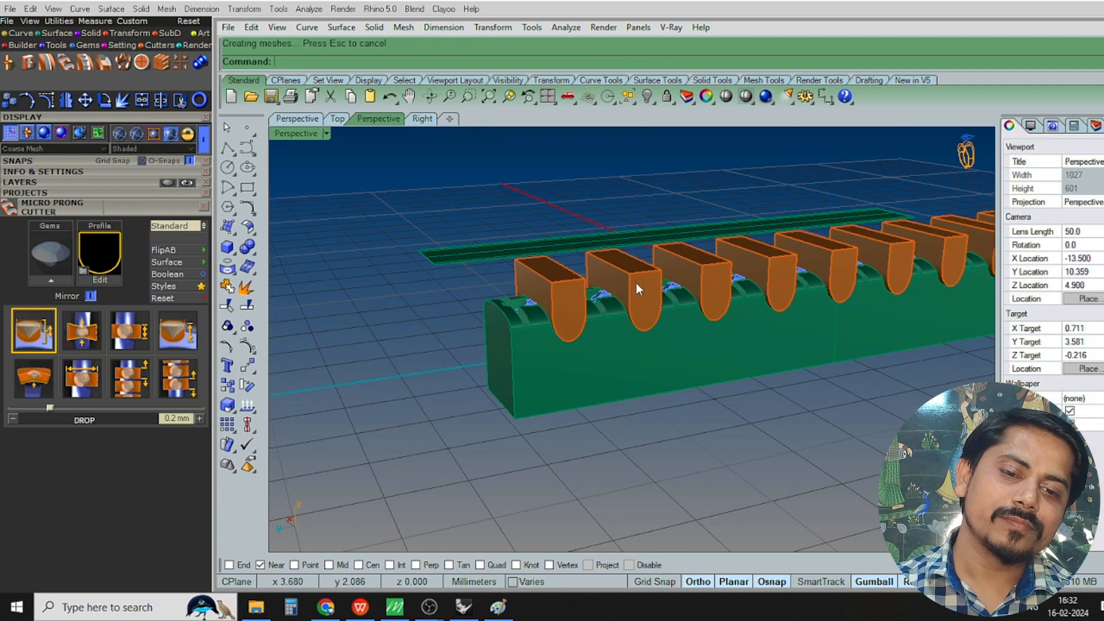
click(636, 289)
right_drag(636, 293, 617, 373)
key(Delete)
Select all nine gems on the bar and start the gvAzureCutter command on them
key(ctrl+F1)
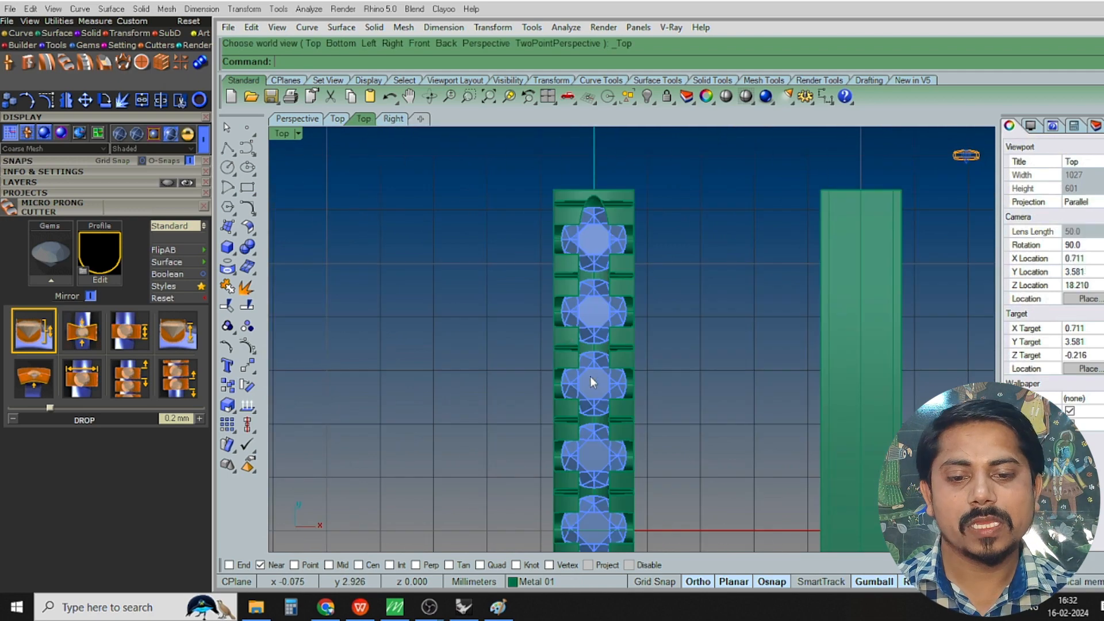
right_drag(686, 382, 673, 343)
click(632, 101)
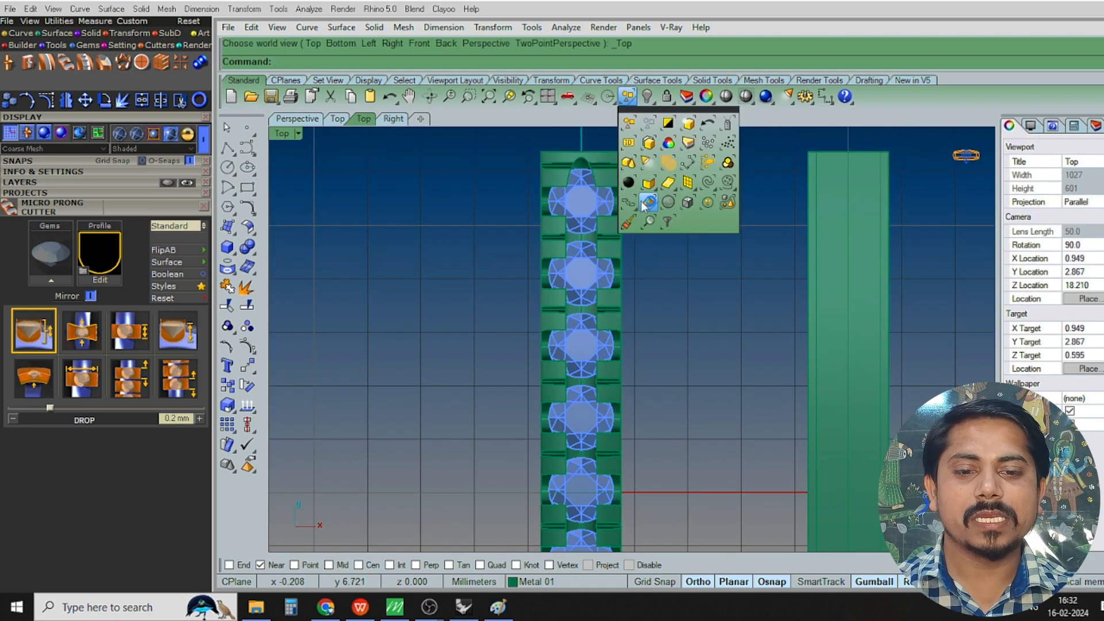
click(628, 169)
key(ctrl+F4)
right_drag(590, 226, 578, 254)
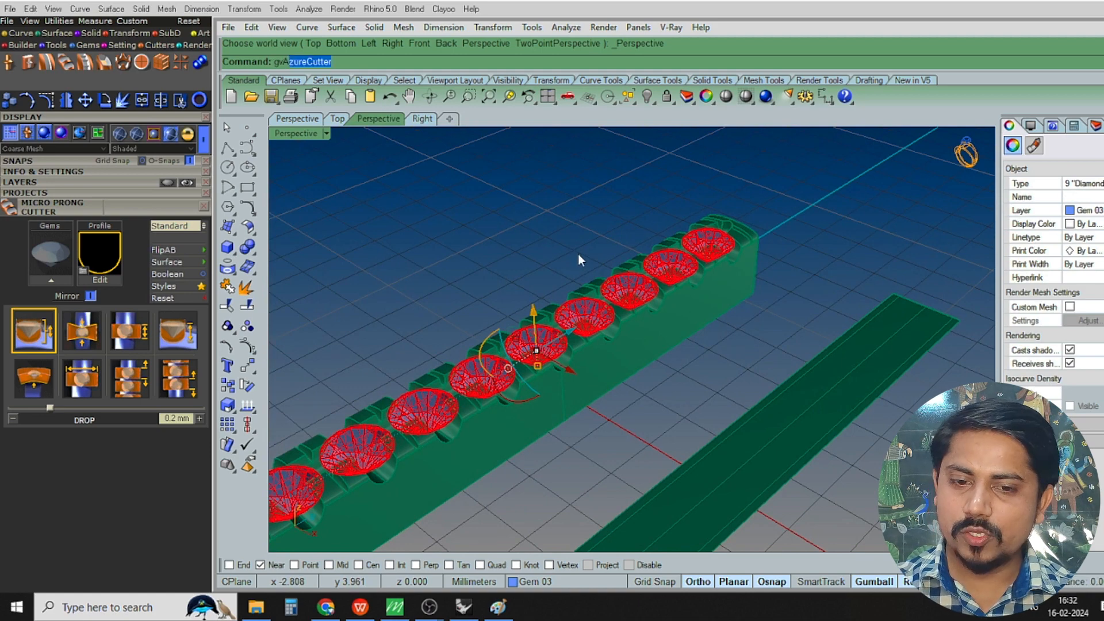
text(gvA)
key(Return)
scroll(647, 266, up, 3)
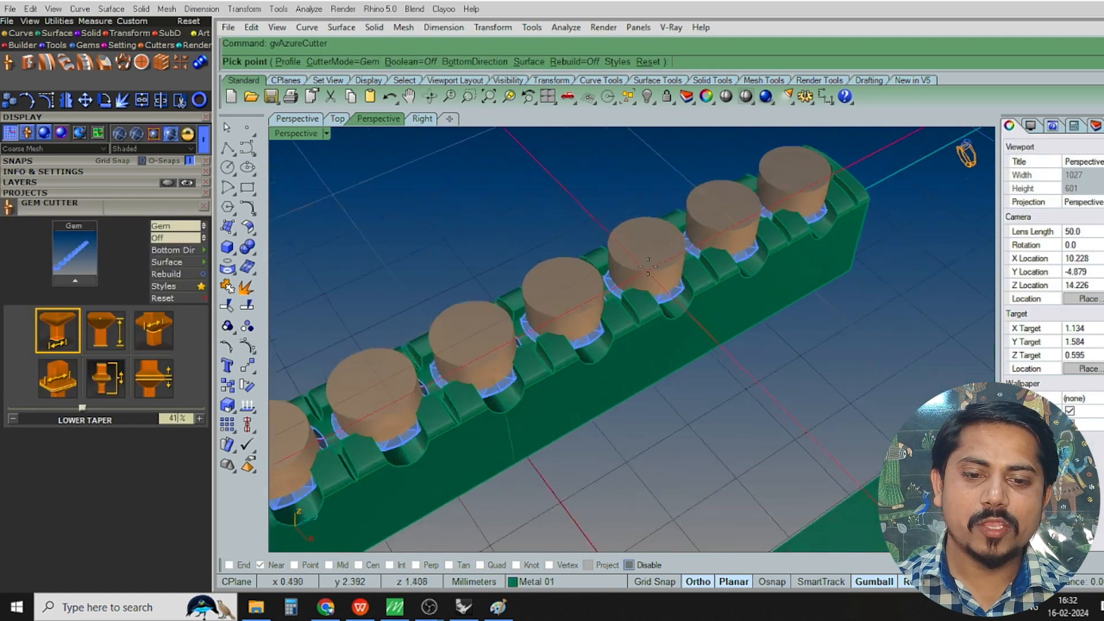
scroll(648, 266, up, 3)
Try the first style from the gem cutter library on the nine gem cutters
click(195, 281)
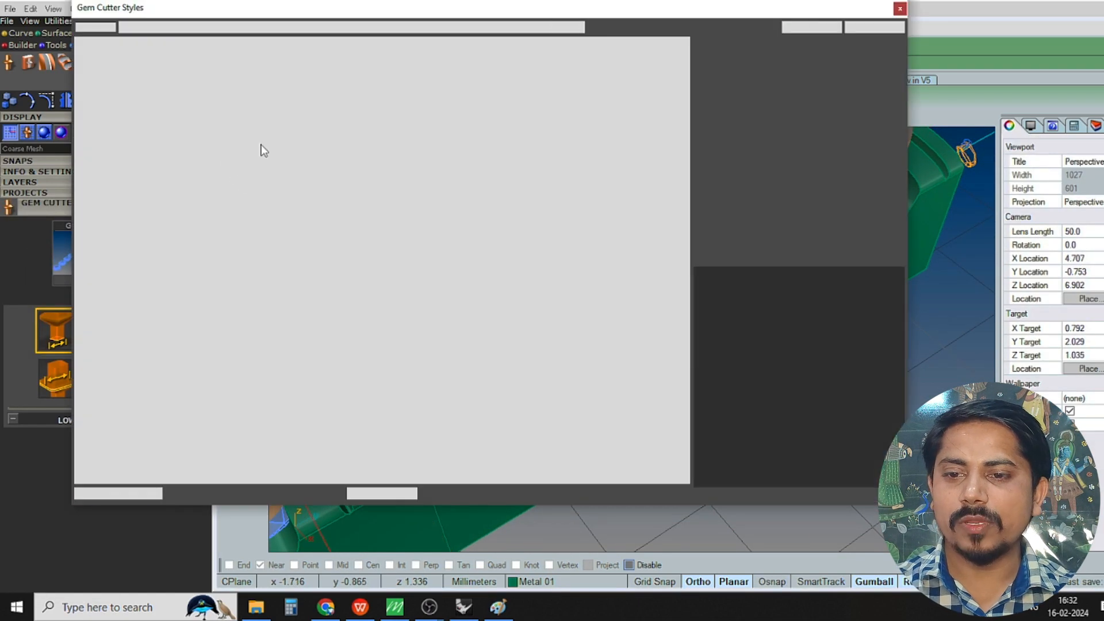
double_click(112, 76)
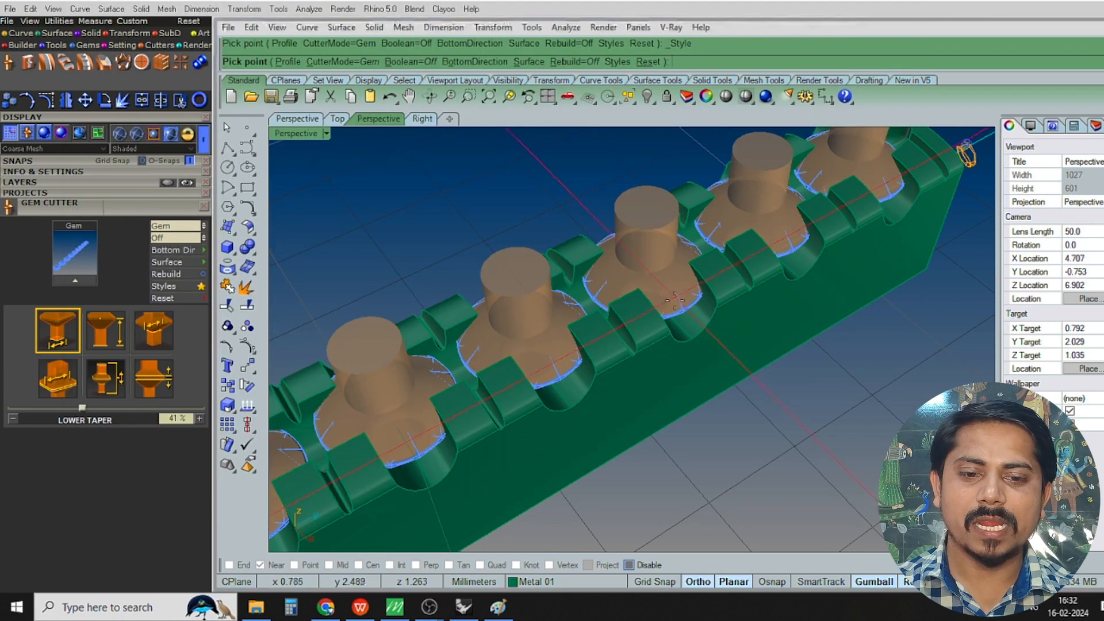
right_drag(644, 279, 580, 204)
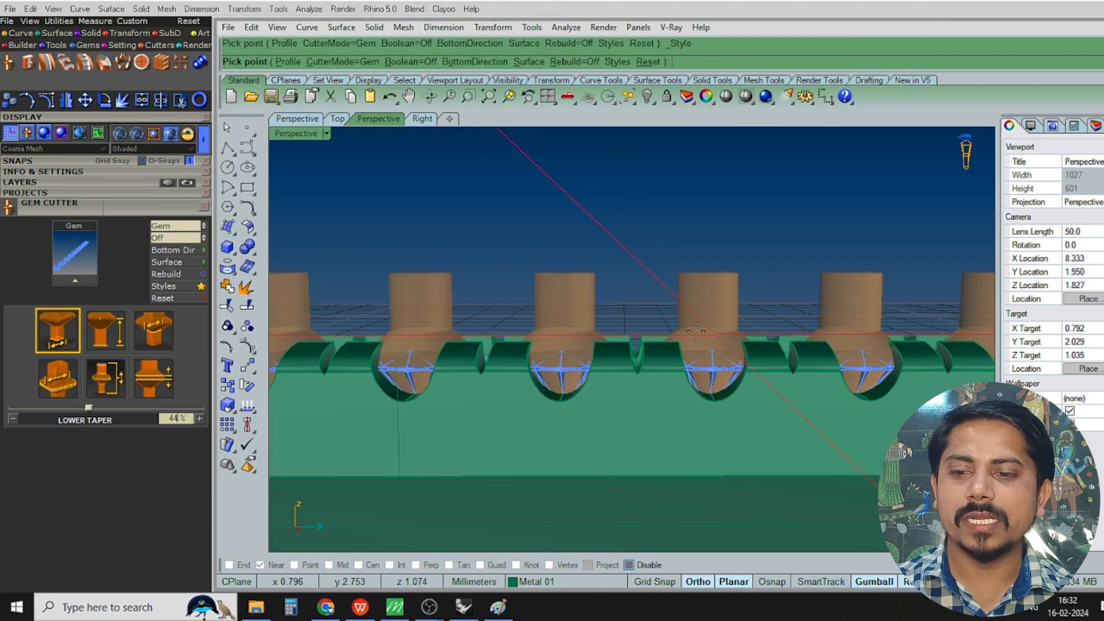
Apply the second gem cutter library style and set the lower taper to 38%
click(185, 285)
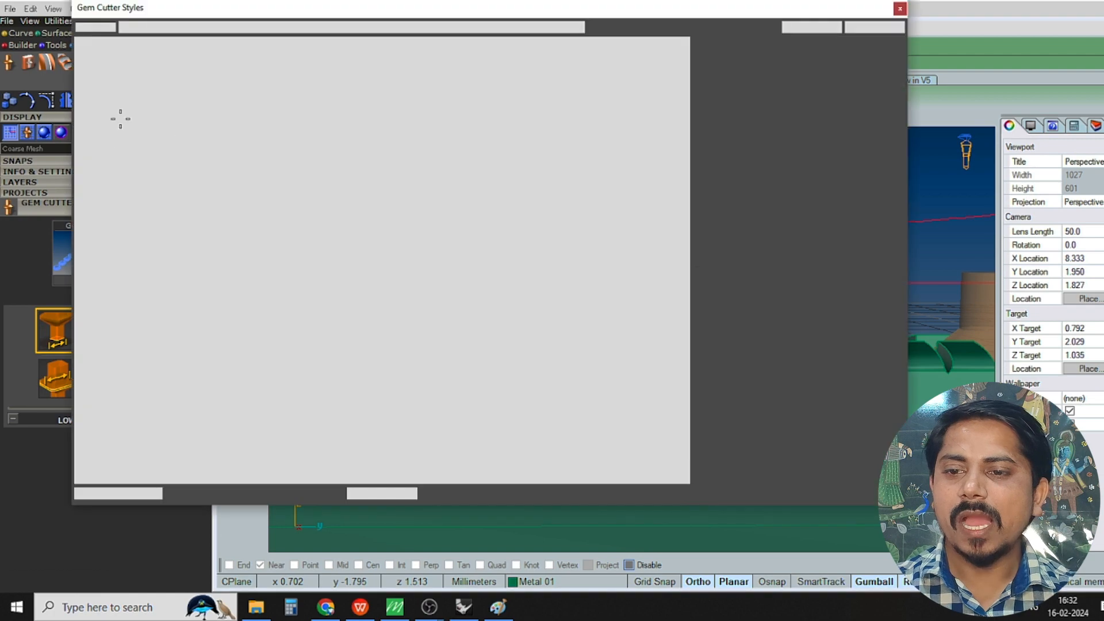
double_click(183, 81)
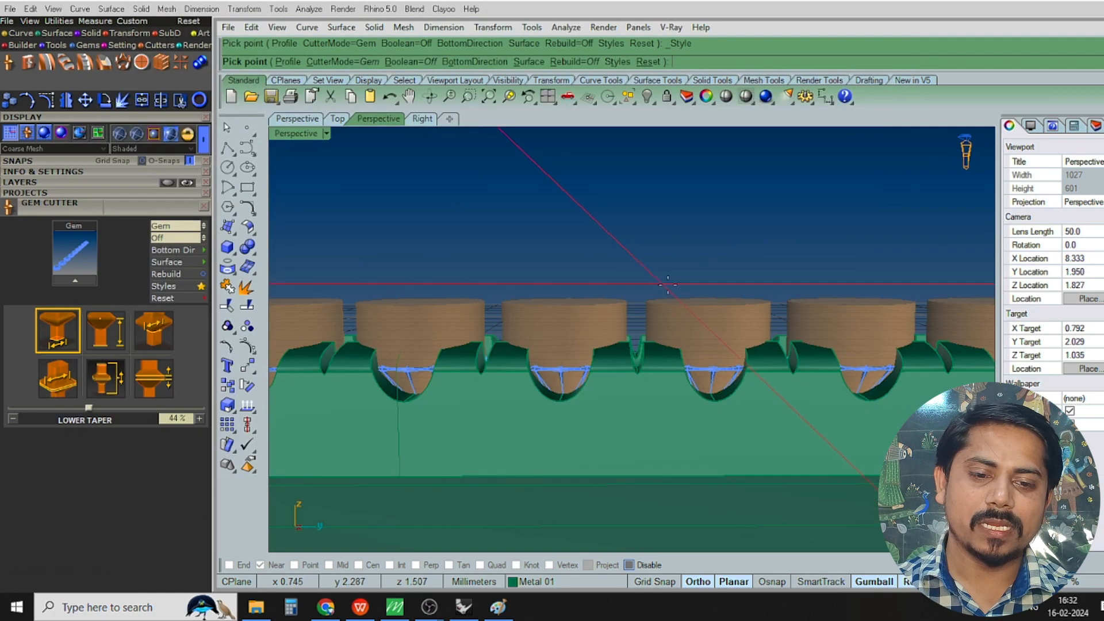
right_drag(627, 270, 587, 310)
key(F5)
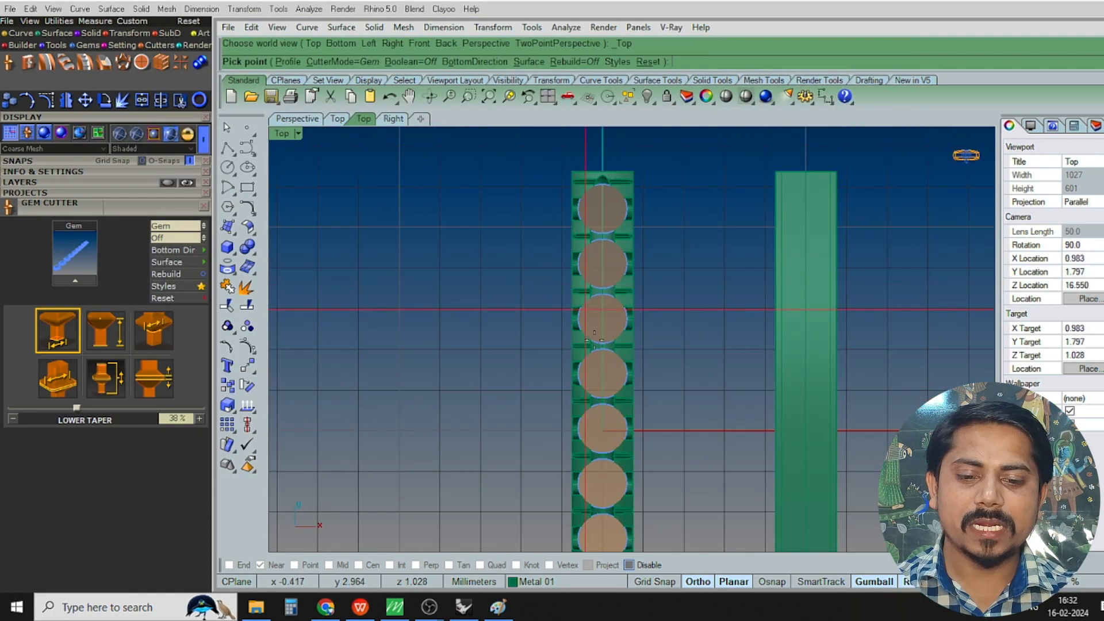
Set the gem cutters' girdle scale to 91% and finish creating them
scroll(586, 312, down, 6)
right_drag(595, 422, 578, 282)
scroll(565, 339, up, 2)
scroll(565, 338, up, 7)
mouse_move(565, 339)
right_down()
mouse_move(591, 318)
mouse_move(556, 349)
right_up()
scroll(581, 320, up, 13)
key(F8)
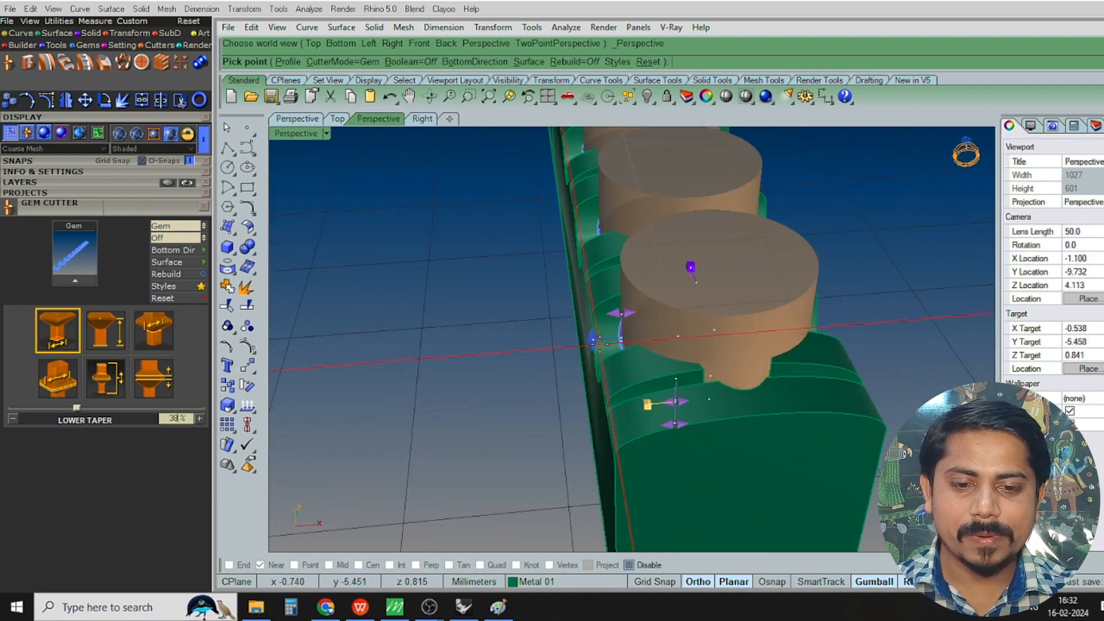
right_click(628, 315)
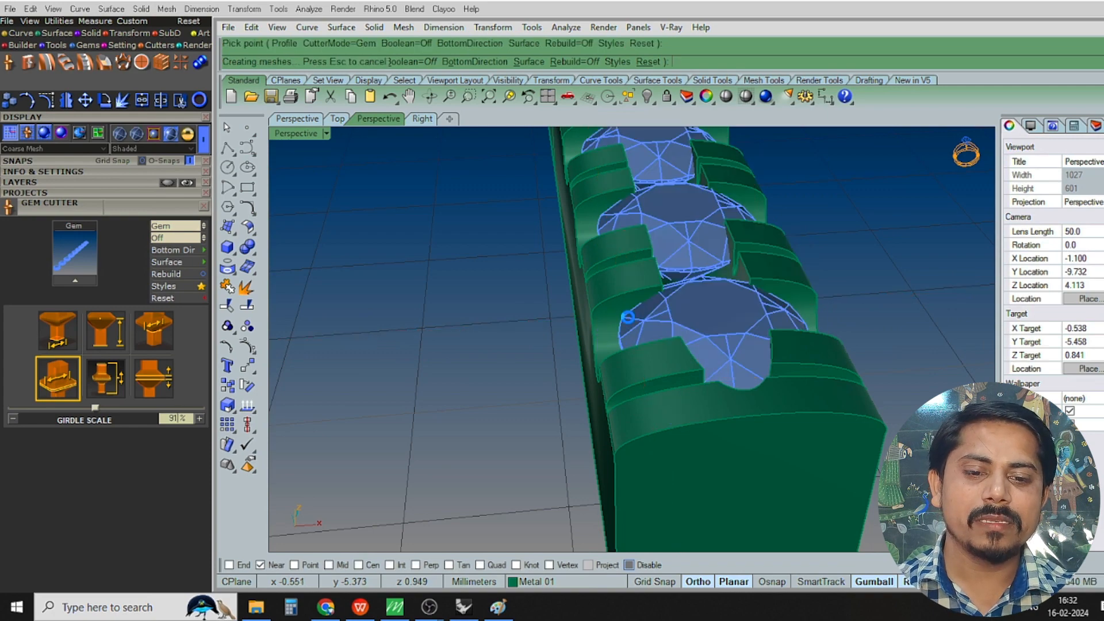
Subtract the nine gem cutters from the domed bar and hide the cutters
right_drag(628, 316, 626, 327)
key(F5)
click(693, 393)
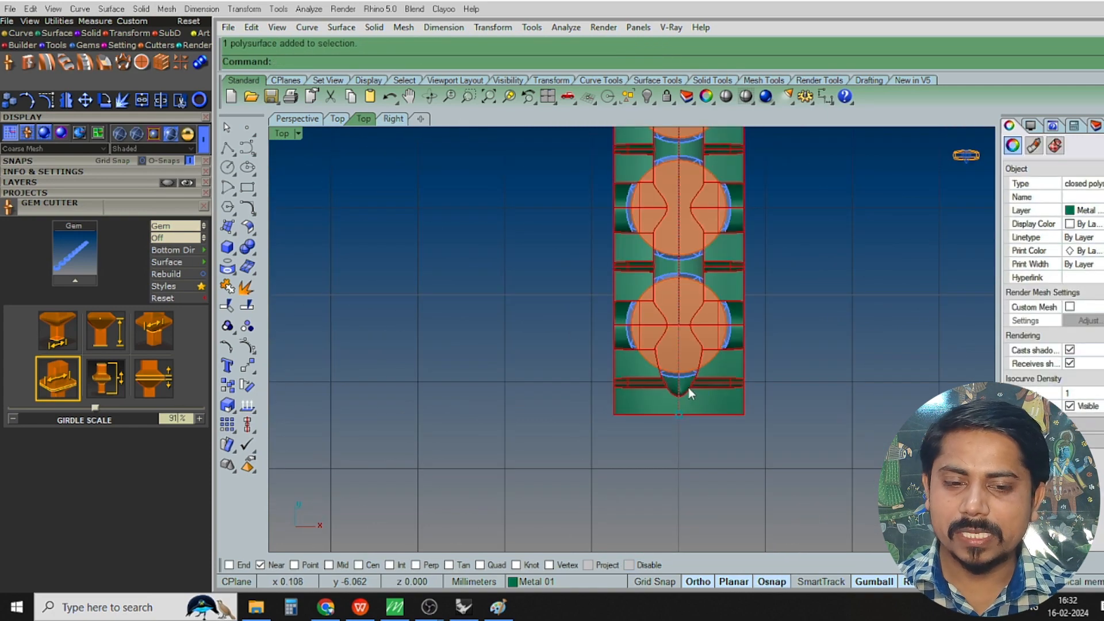
key(ctrl+d)
click(697, 342)
right_click(698, 343)
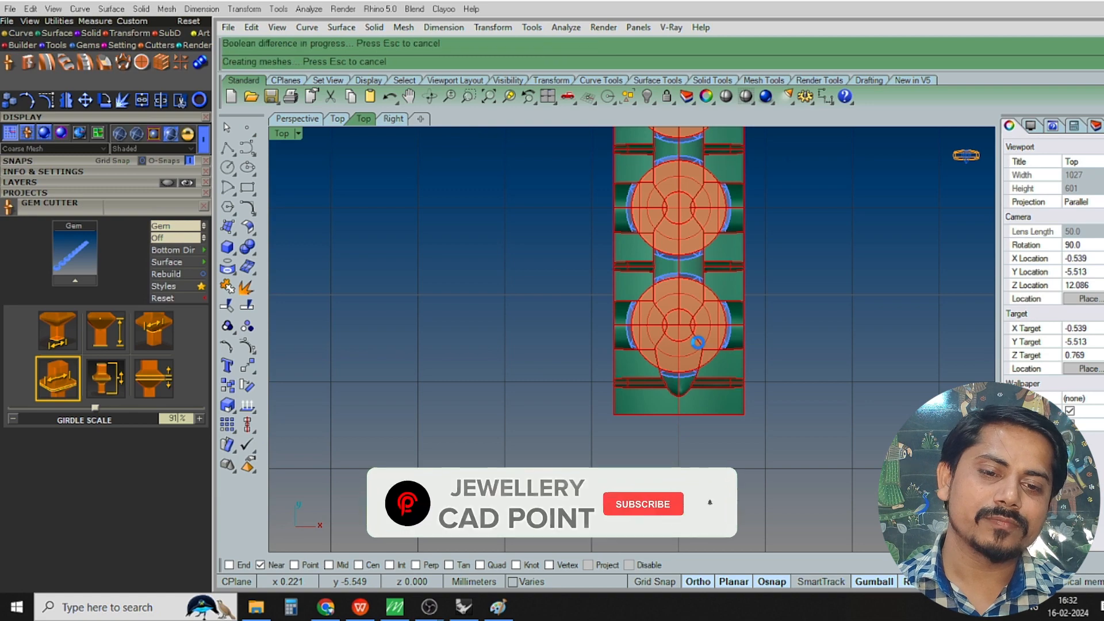
click(697, 343)
key(ctrl+h)
Examine the finished domed bar with its gem seats and prong slots from above and in perspective
right_drag(724, 314, 695, 383)
scroll(695, 383, down, 8)
right_drag(673, 322, 646, 394)
scroll(646, 394, down, 6)
key(F8)
right_drag(627, 332, 613, 399)
scroll(665, 352, up, 10)
right_drag(684, 290, 678, 368)
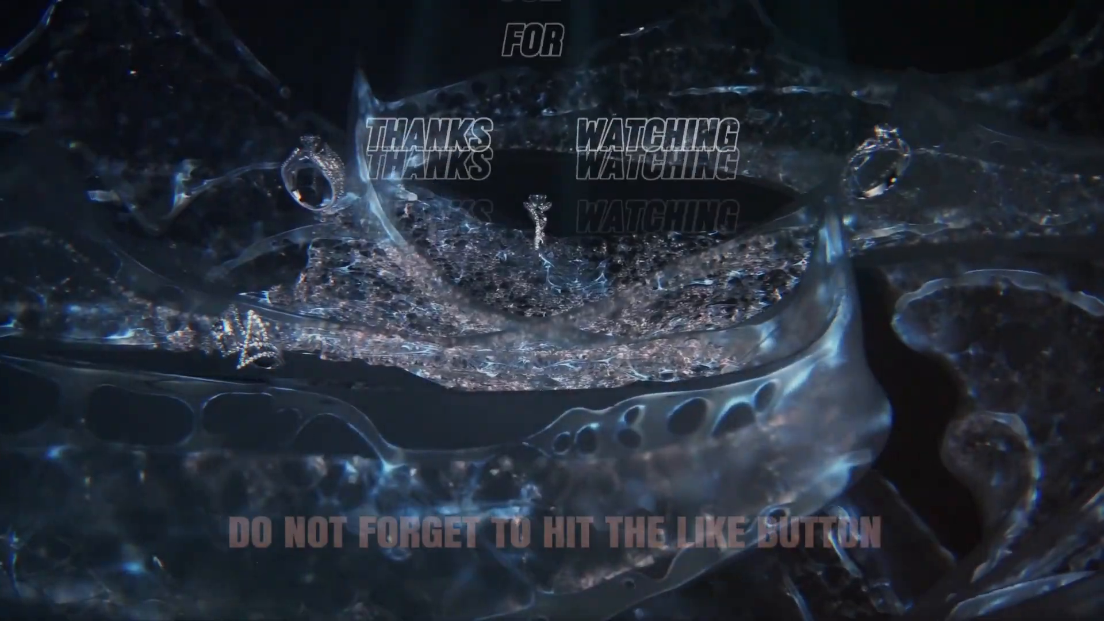